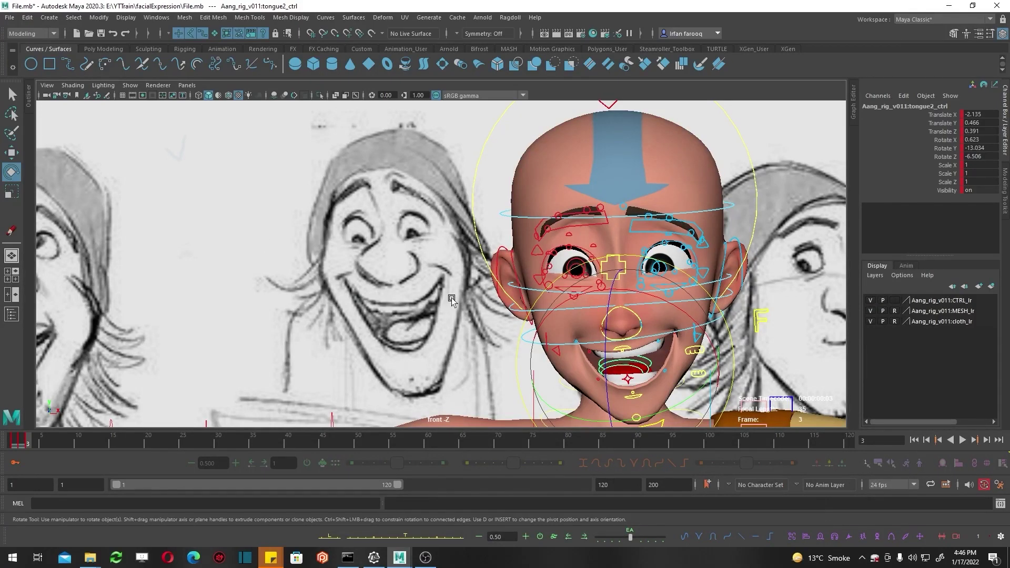
Step: Scrub the timeline between the two posed frames to review the existing Aang pose
drag(19, 439, 21, 439)
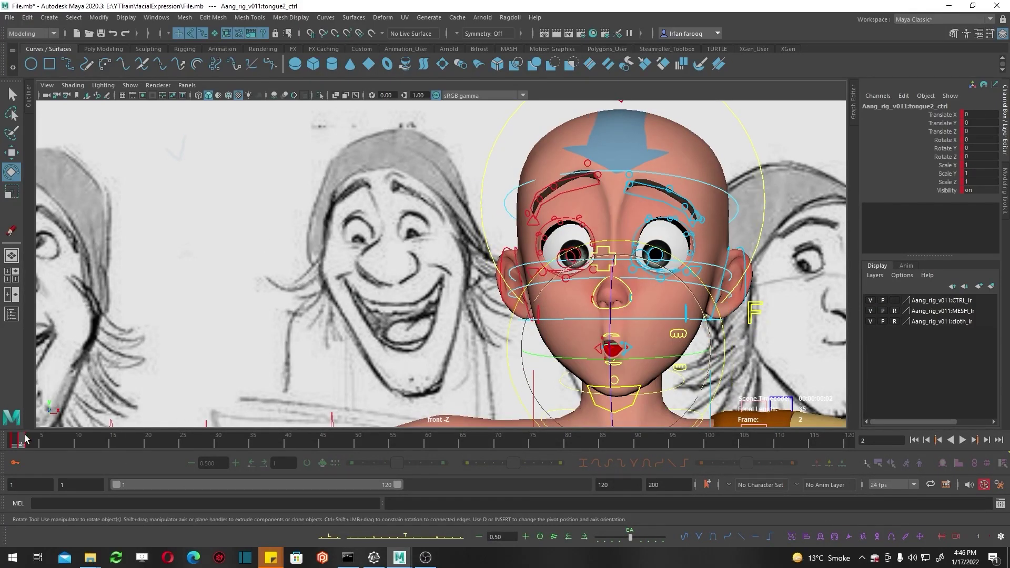
scroll(494, 298, up, 3)
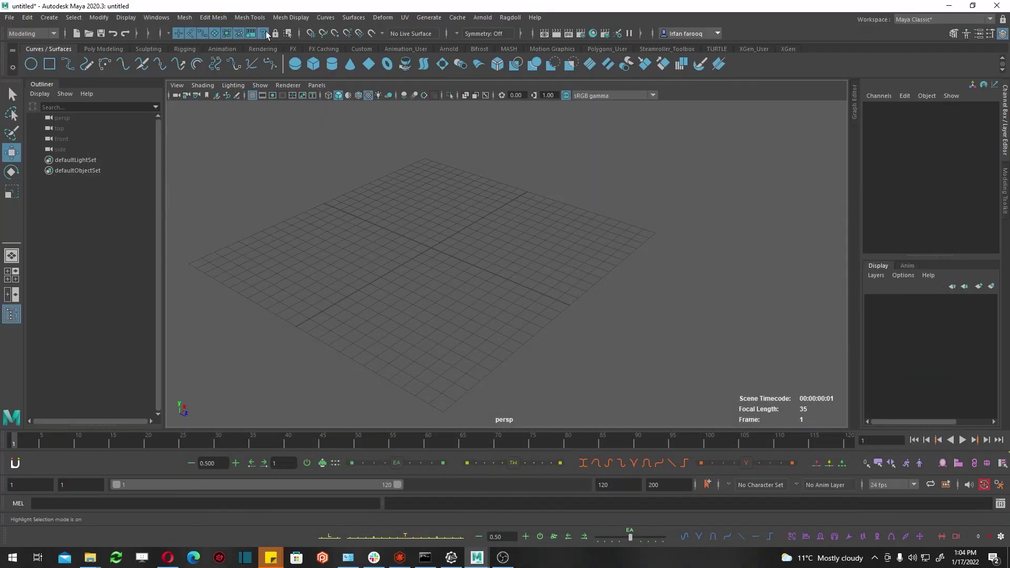
Step: Create a file reference to Aang_rig_v011.ma through the Reference Editor
click(10, 18)
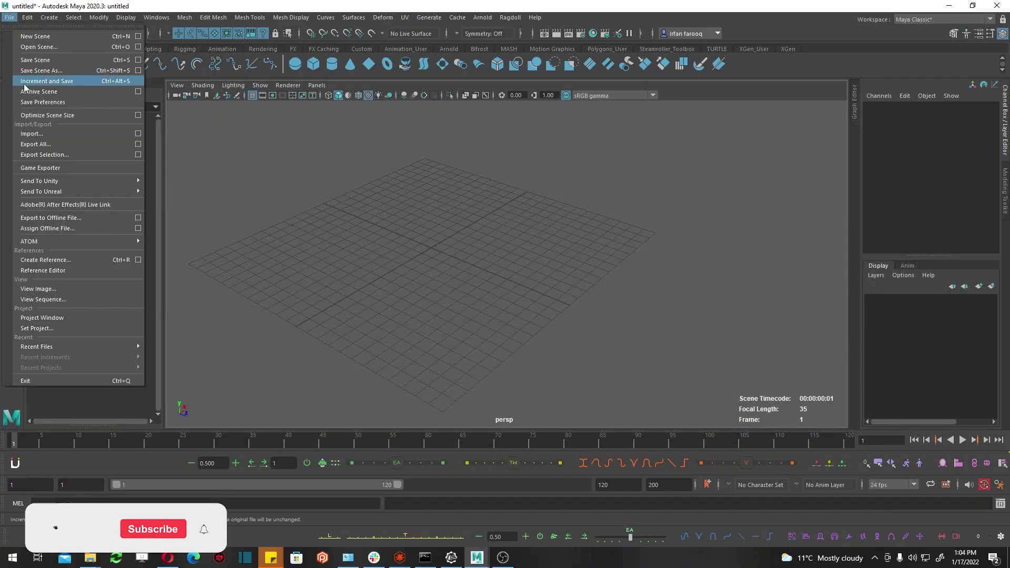
click(71, 273)
right_click(277, 300)
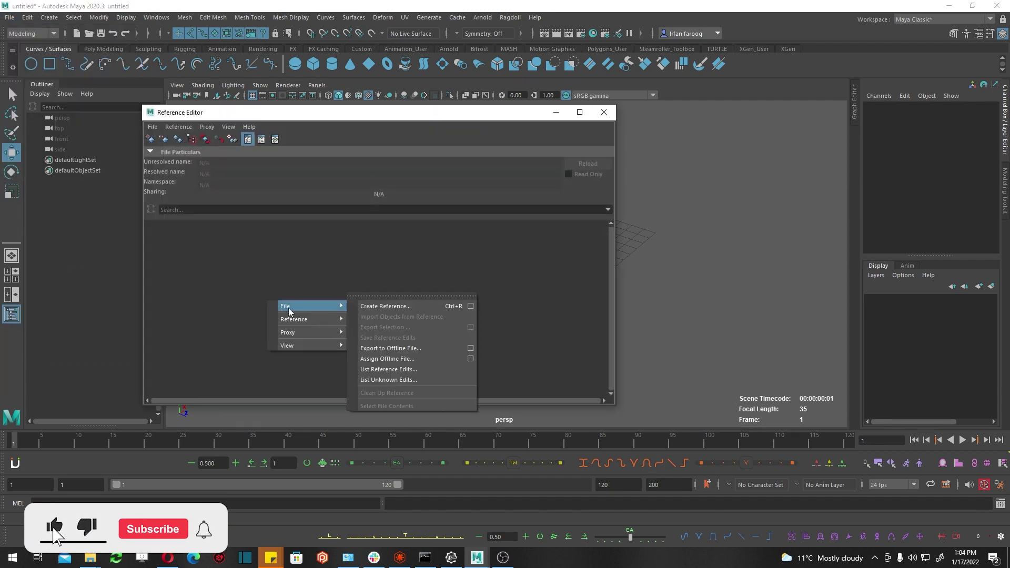
click(386, 307)
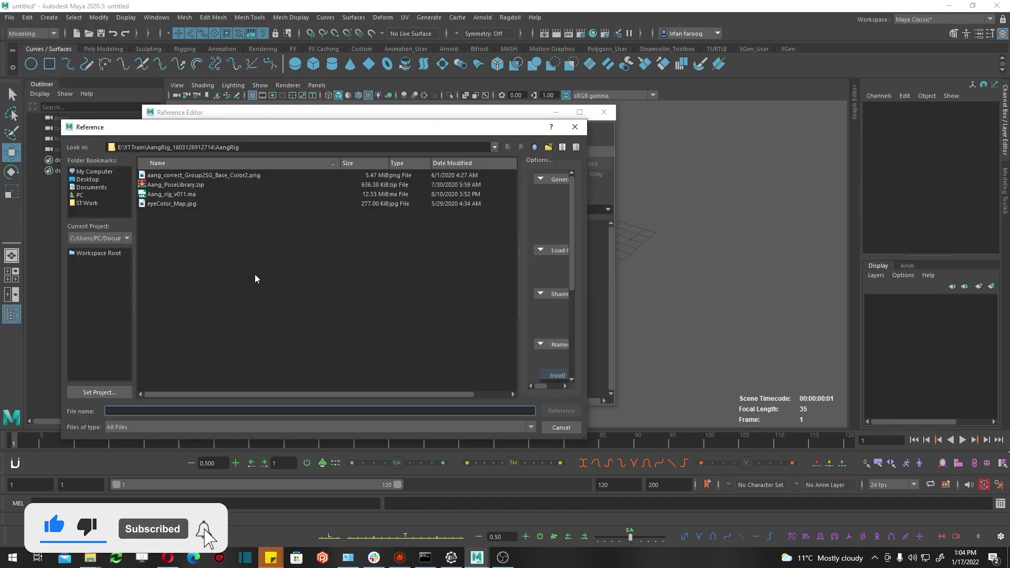
click(171, 194)
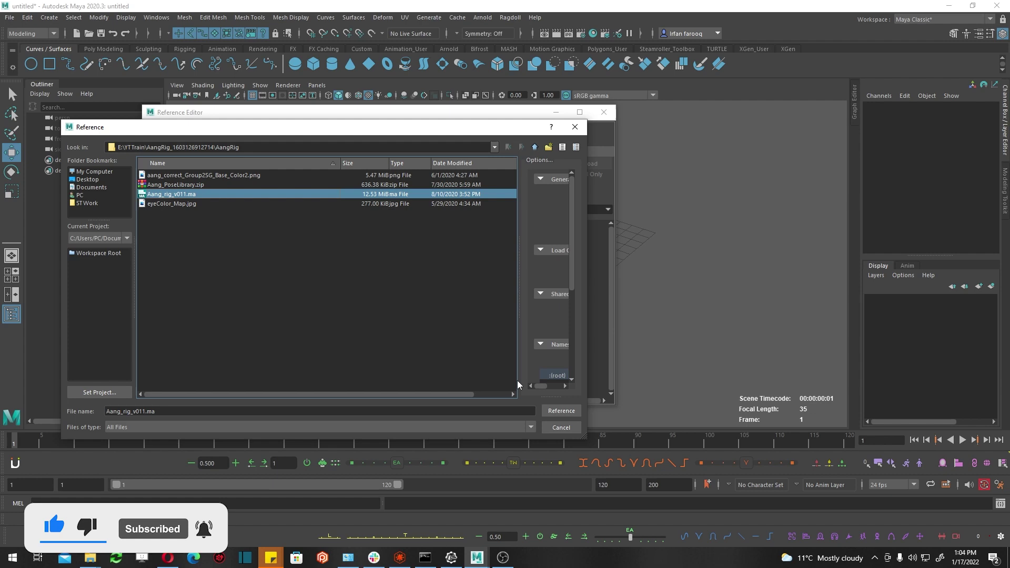
click(561, 411)
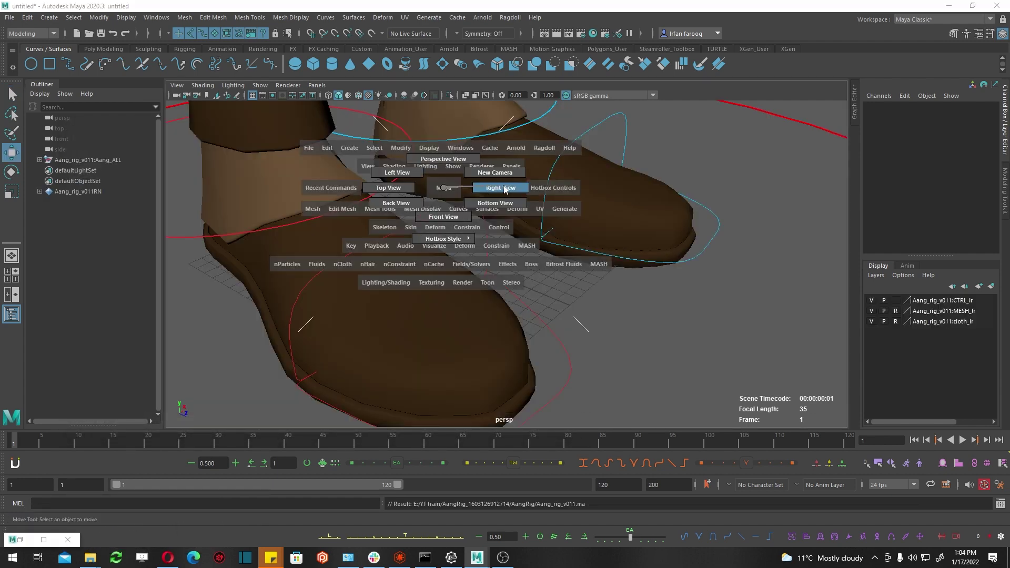
Step: Switch the viewport to front view and zoom out to frame the rig
drag(463, 192, 486, 196)
scroll(379, 176, down, 3)
scroll(316, 179, down, 3)
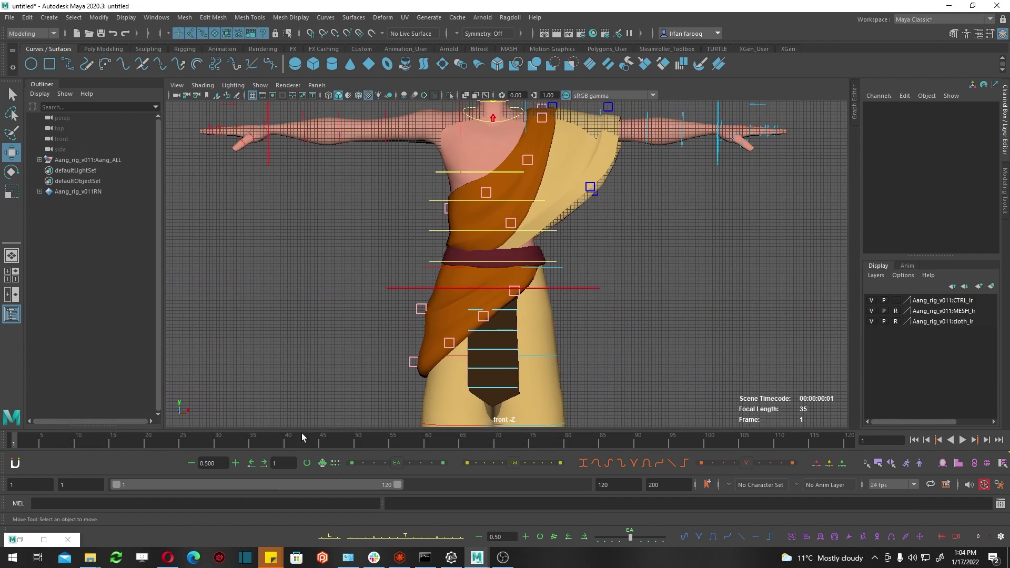
scroll(273, 173, down, 2)
scroll(252, 169, down, 2)
click(105, 48)
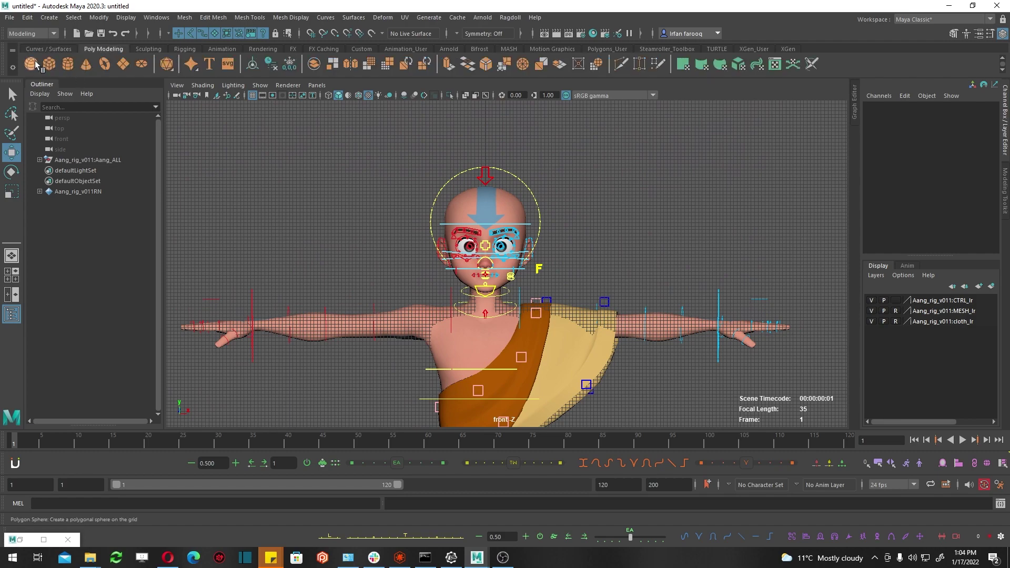
Step: Create a polygon plane, scale it to about 75, rotate it upright, and hide the grid
click(123, 64)
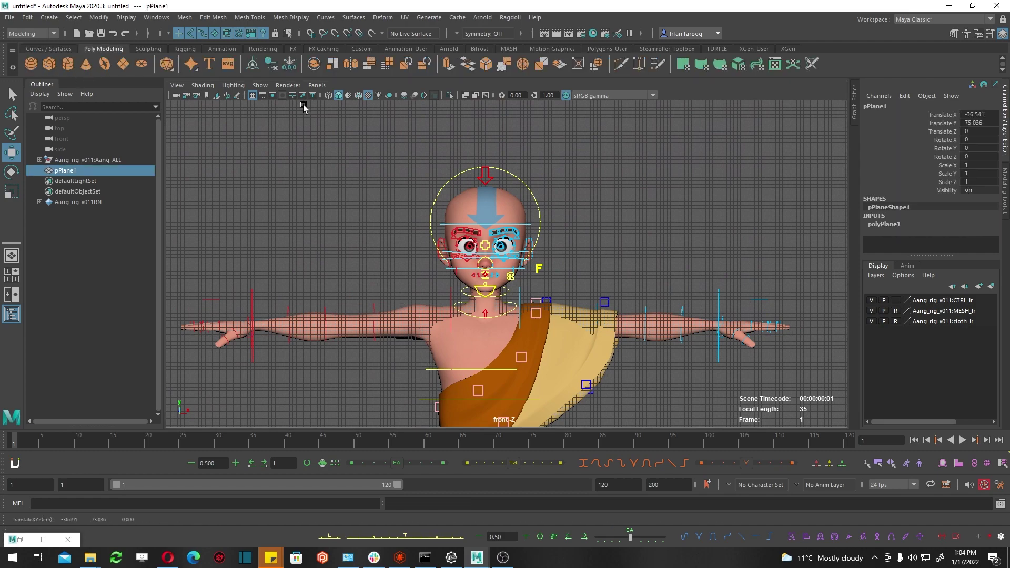
scroll(295, 105, down, 2)
key(r)
drag(336, 165, 481, 163)
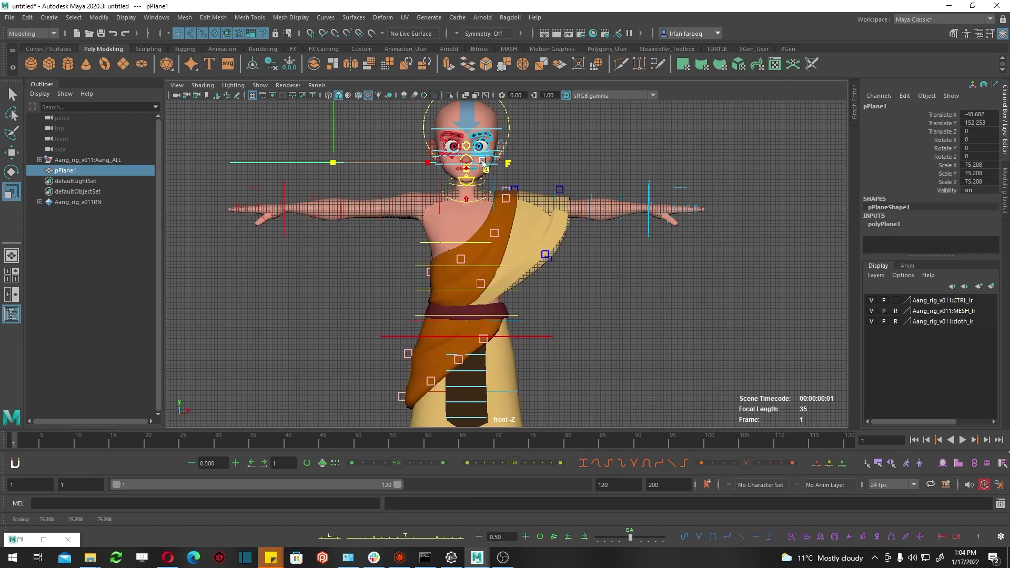
key(e)
drag(332, 135, 326, 178)
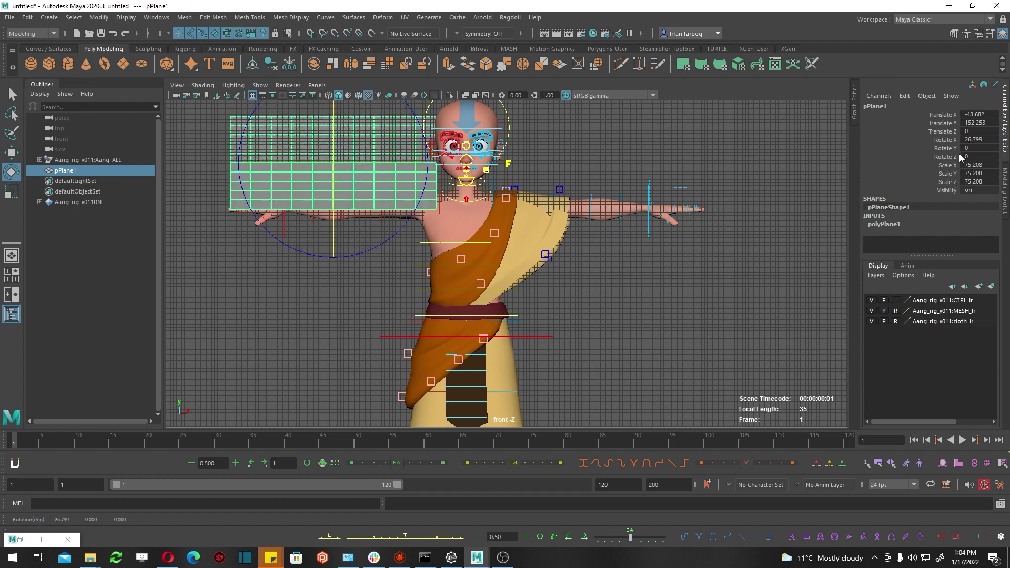
click(260, 85)
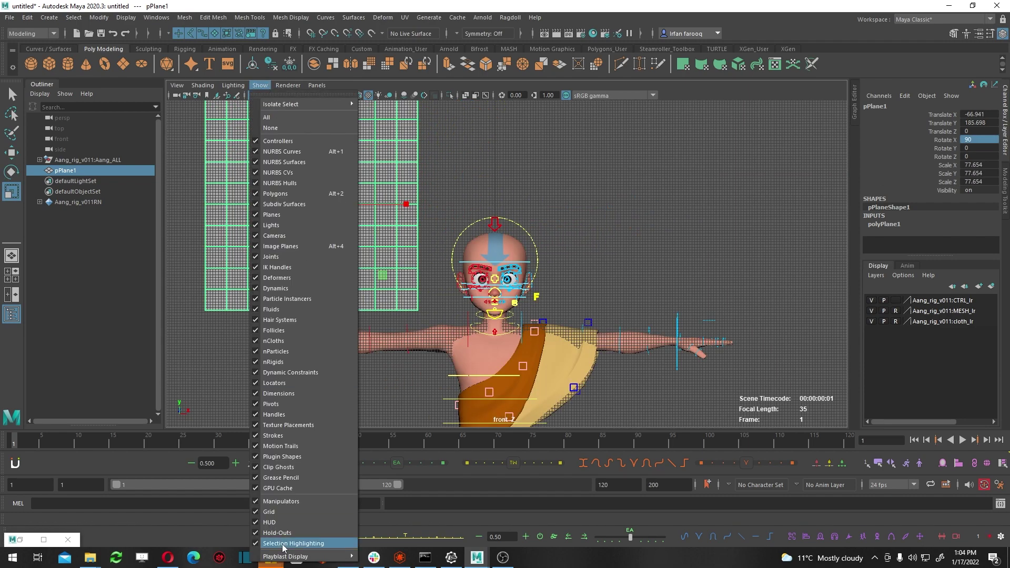
click(279, 526)
Step: Assign the plane a new Lambert with facialTest.jpg as its Color file texture
right_click(316, 184)
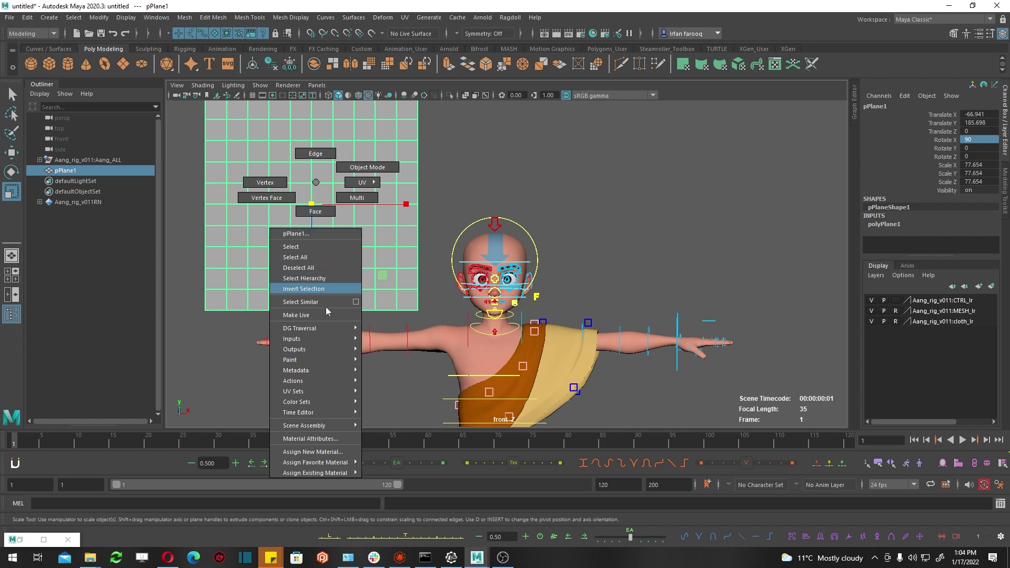
mouse_move(315, 463)
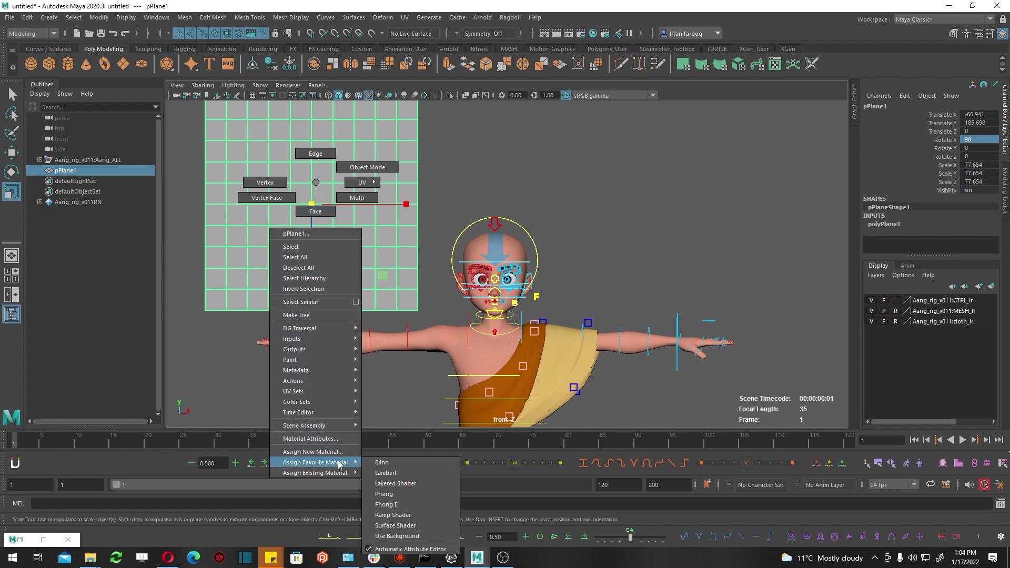
click(386, 473)
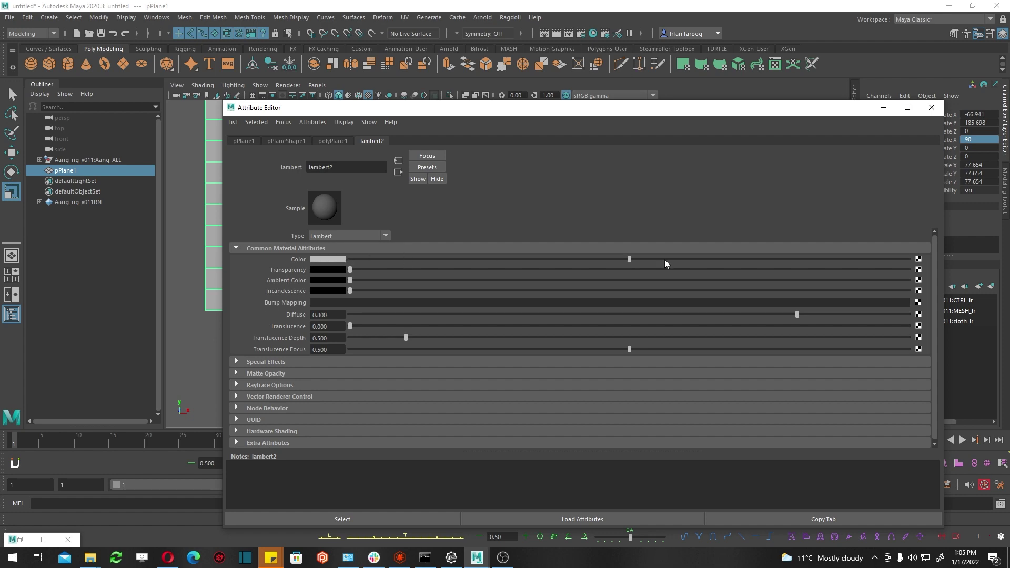
click(919, 260)
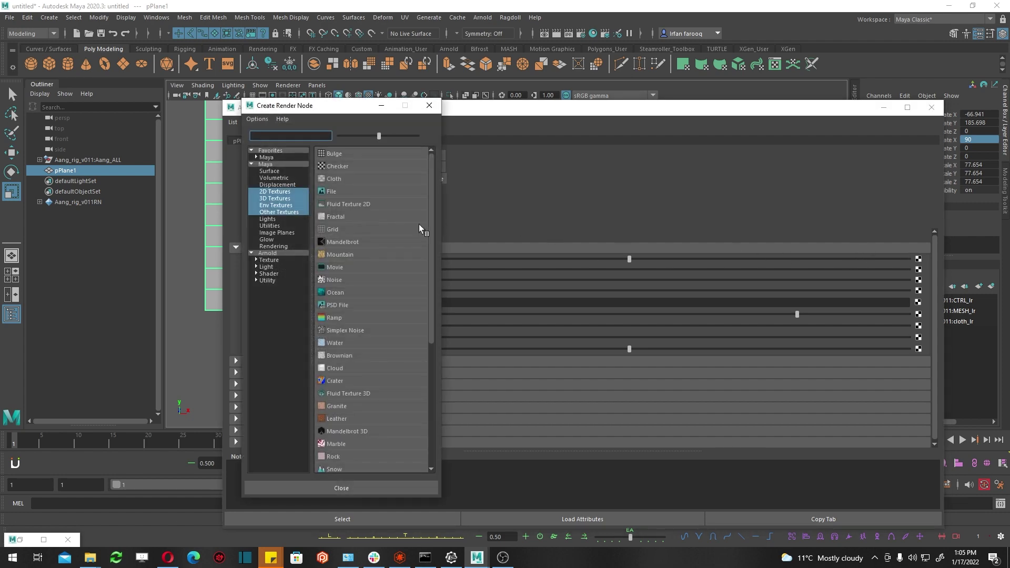
click(347, 196)
click(922, 285)
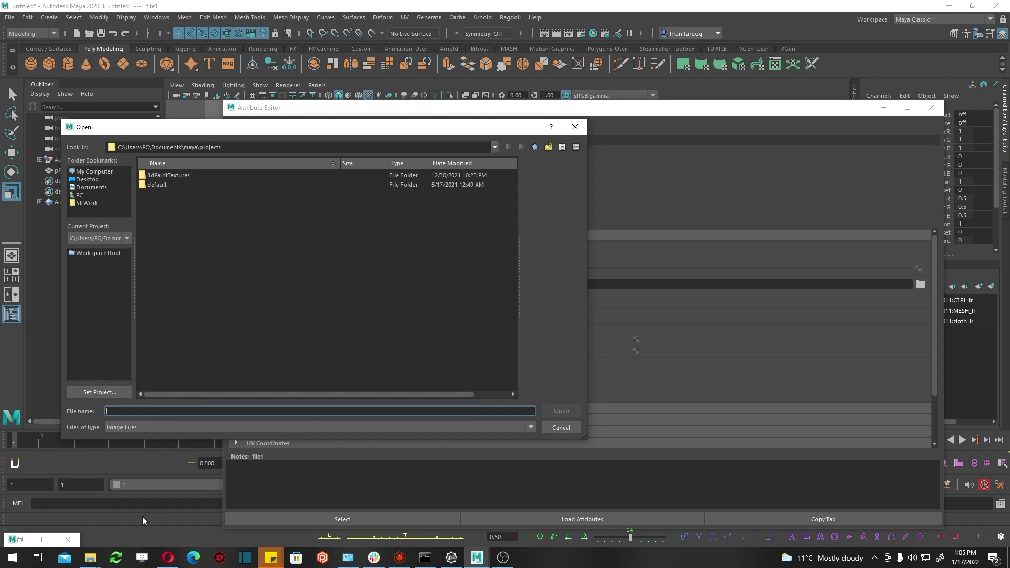
click(561, 411)
Step: Enlarge the sketch sheet plane and push it back behind the rig in perspective view
click(883, 107)
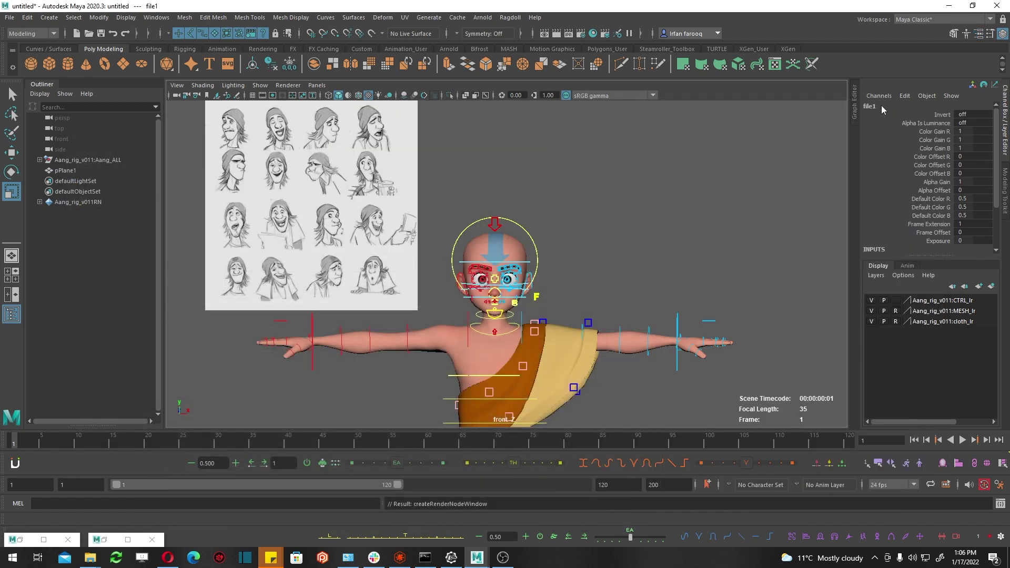
click(346, 216)
mouse_move(312, 204)
mouse_down()
mouse_move(340, 208)
mouse_move(402, 352)
mouse_up()
key(w)
key(space)
click(416, 298)
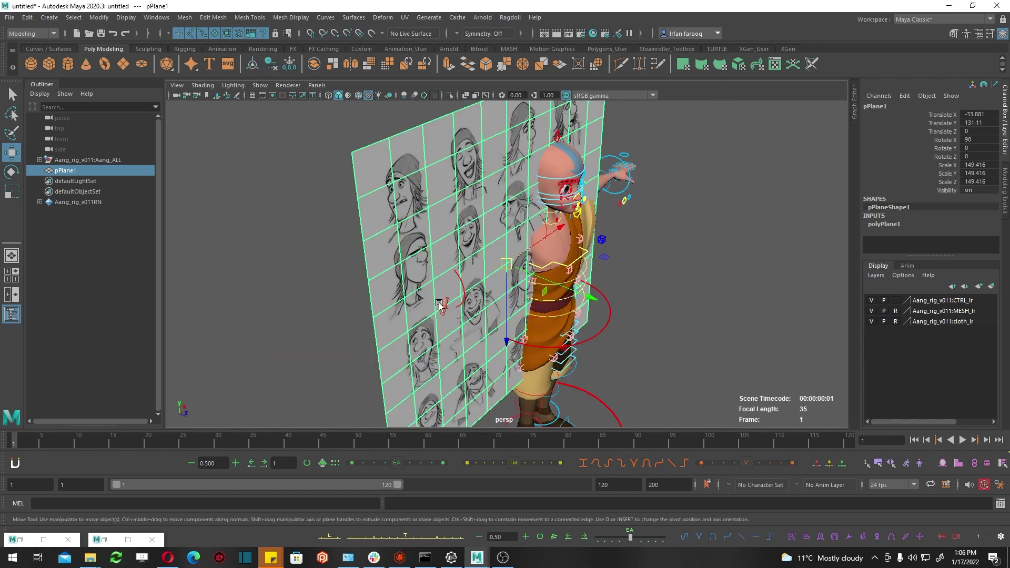
key(space)
drag(419, 182, 426, 230)
scroll(425, 230, up, 3)
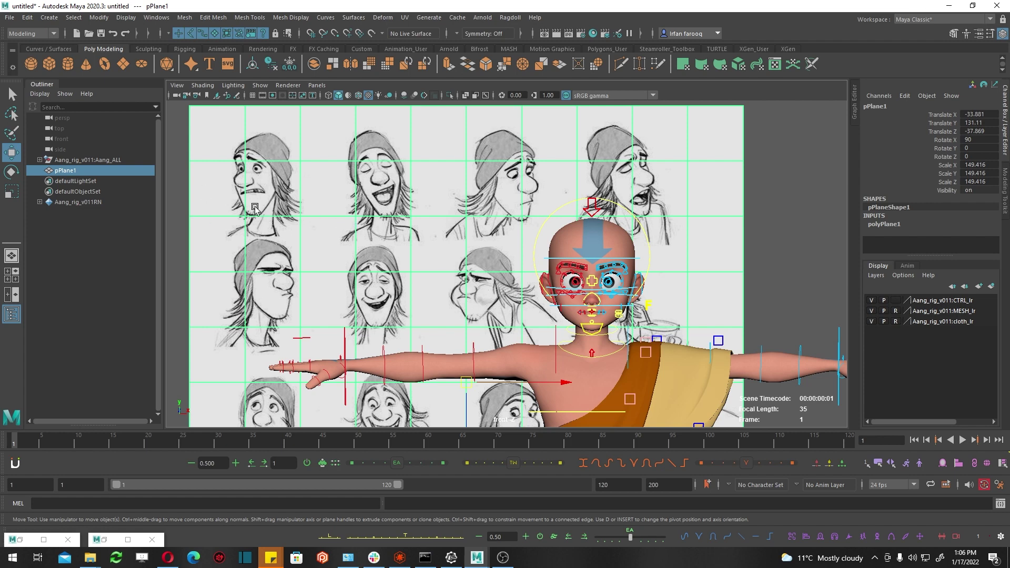
Step: Scale the sketch sheet to about 193 and slide it so its faces surround the head
key(r)
mouse_move(305, 226)
middle_down()
mouse_move(414, 241)
mouse_move(608, 384)
middle_up()
key(w)
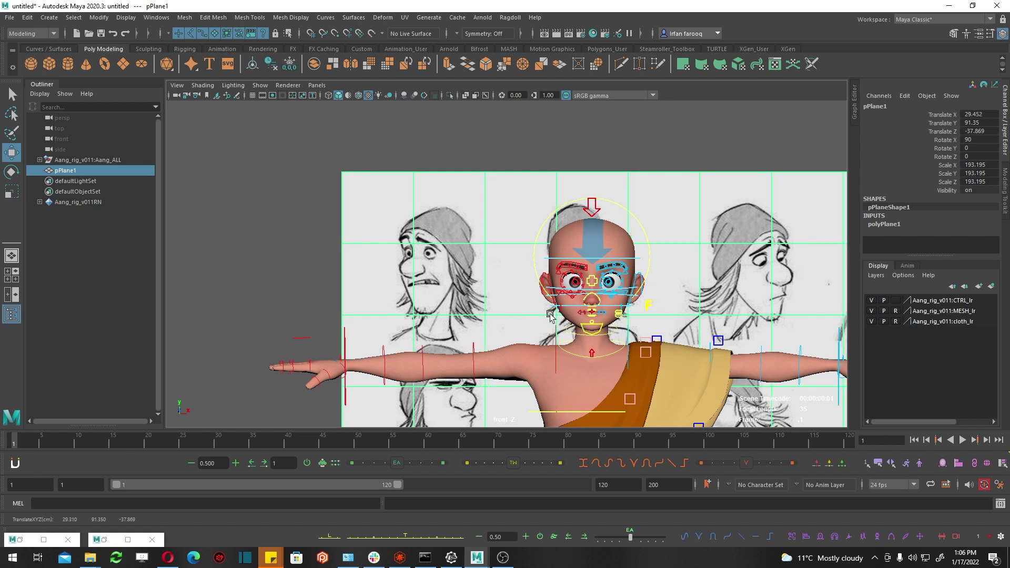
middle_drag(564, 316, 376, 317)
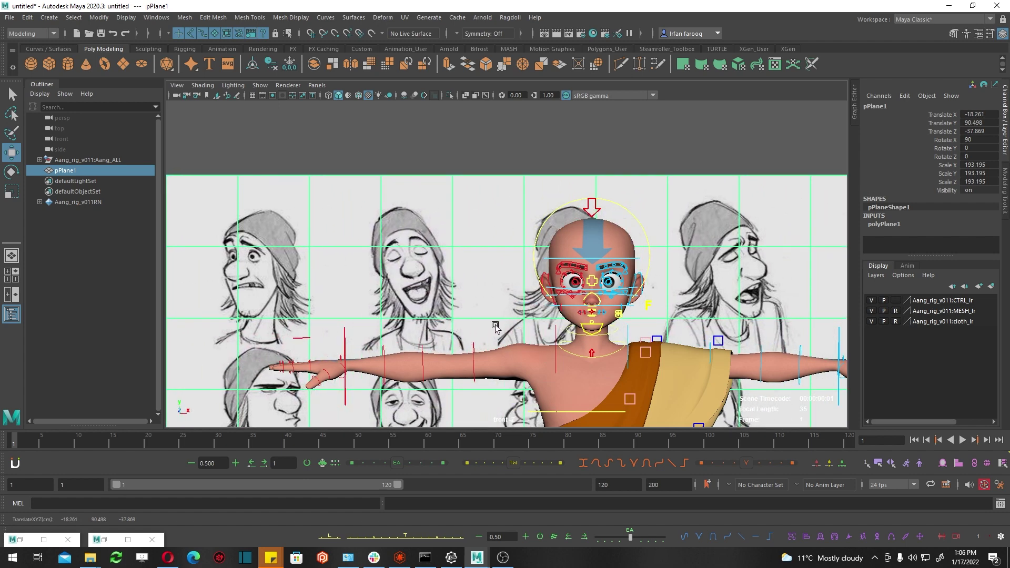
middle_drag(495, 327, 658, 316)
alt+middle_drag(595, 291, 474, 254)
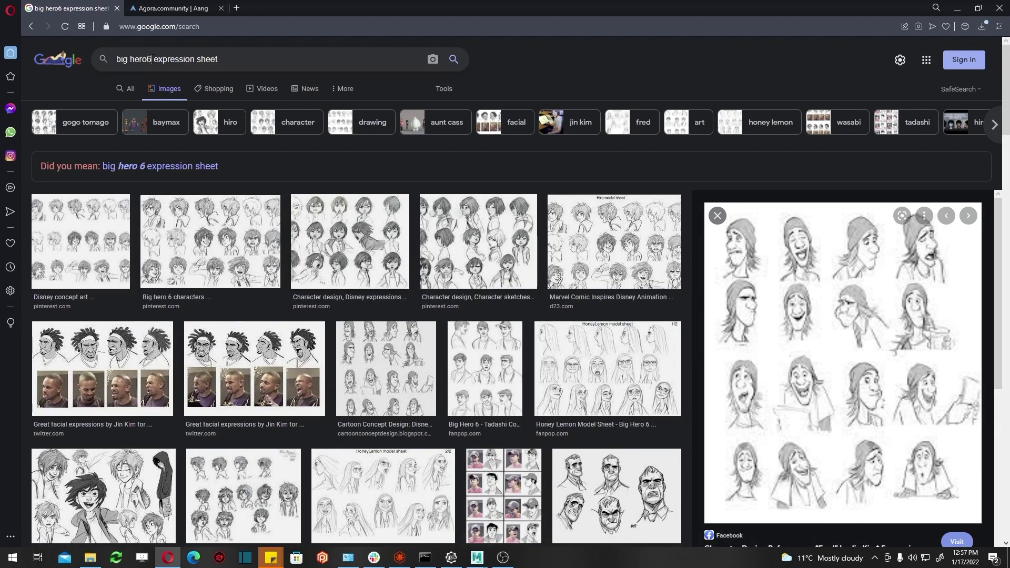
Step: Refine the 'big hero6 expression sheet' query and visit the previewed sheet's source page
double_click(151, 59)
click(162, 66)
drag(154, 59, 224, 60)
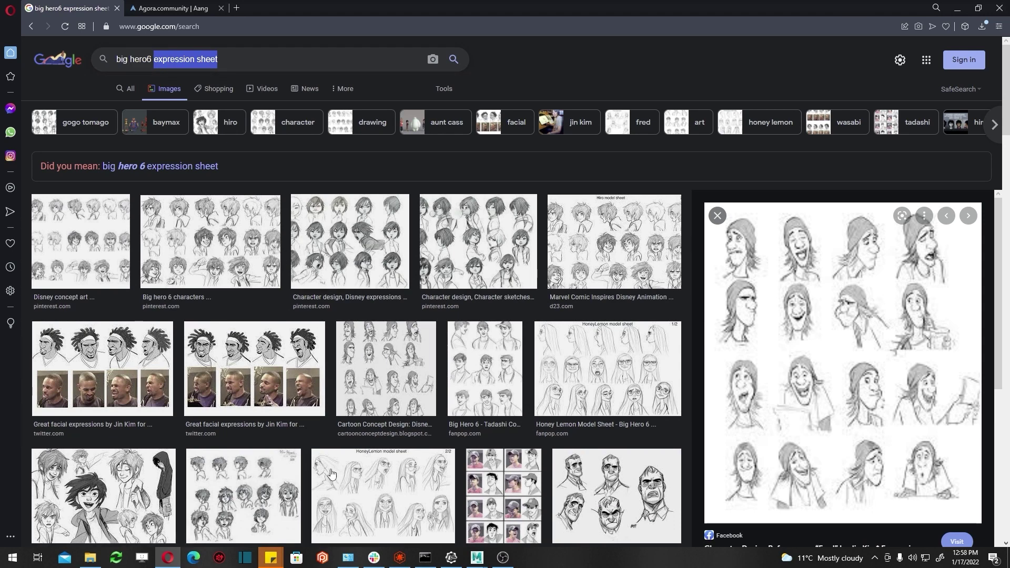
click(779, 424)
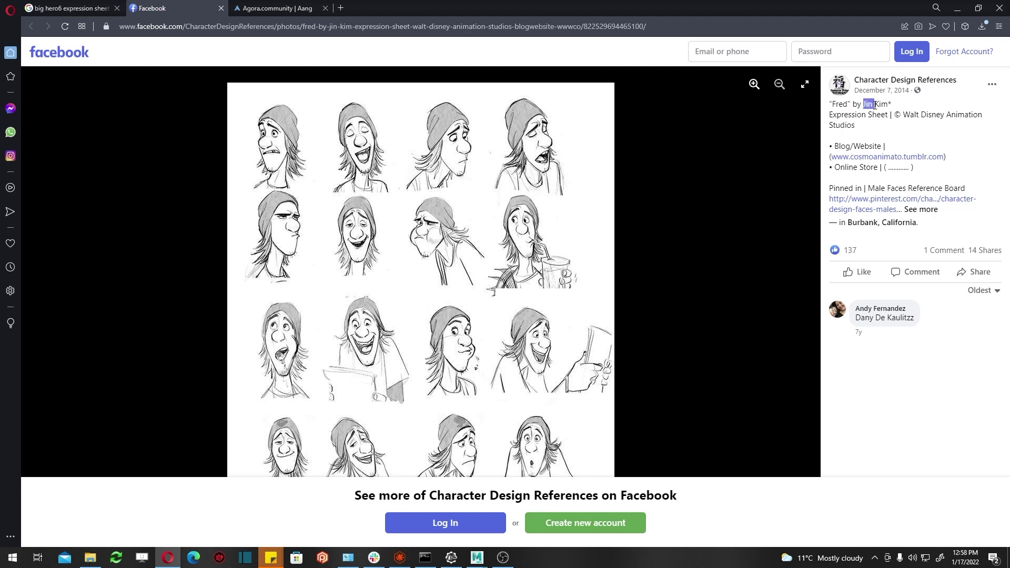
click(68, 8)
Step: Search images for expression sheets by a specific artist and preview the Flynn Rider and Mother Gothel sheets
text(pressio)
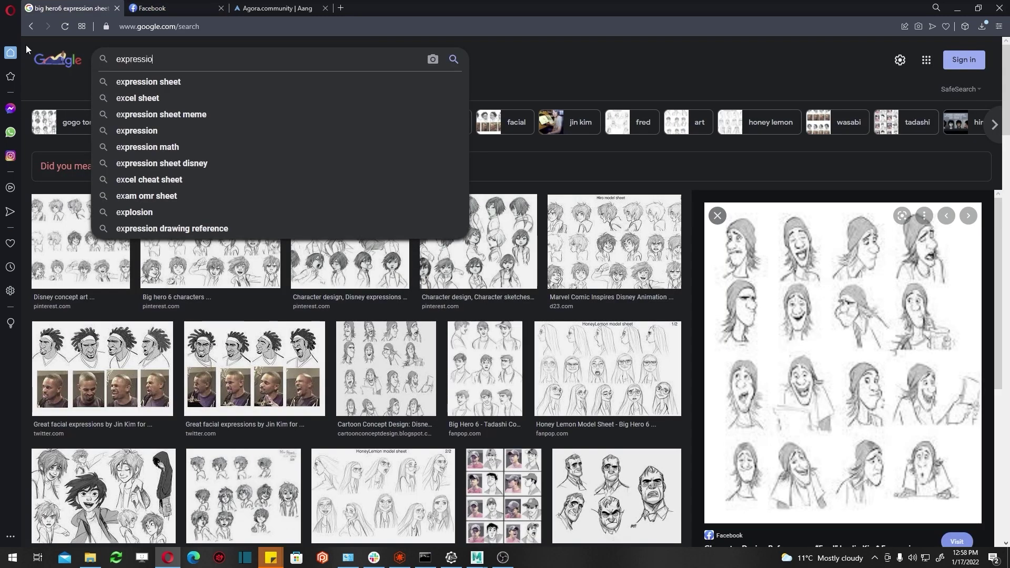
text(n sheet by Jin Kim)
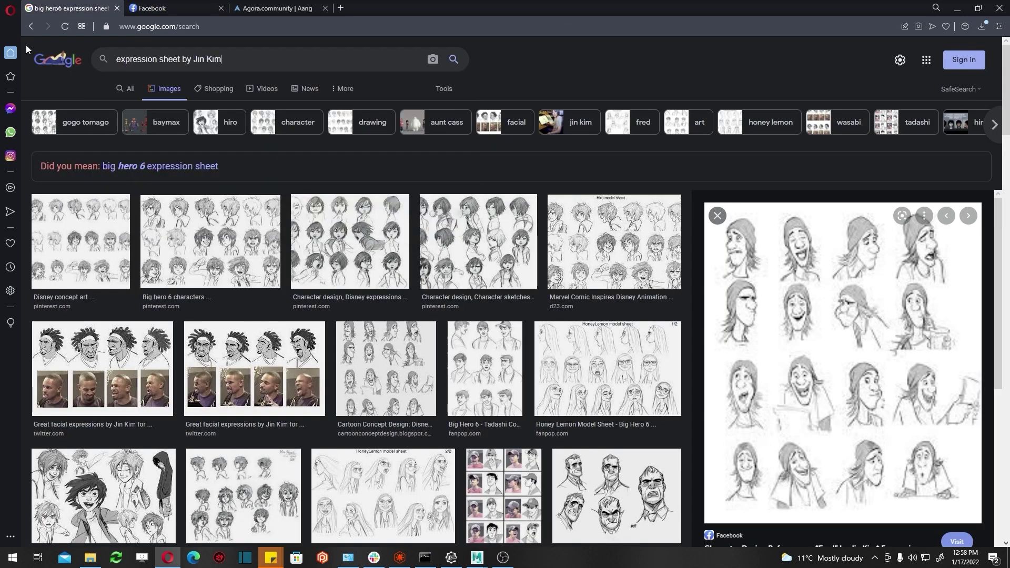
key(Return)
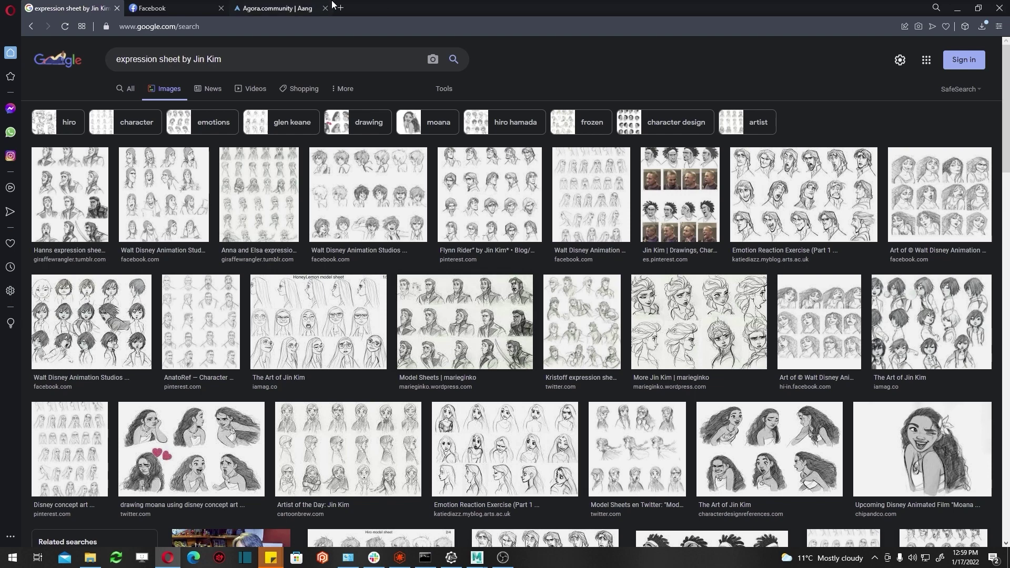
click(472, 187)
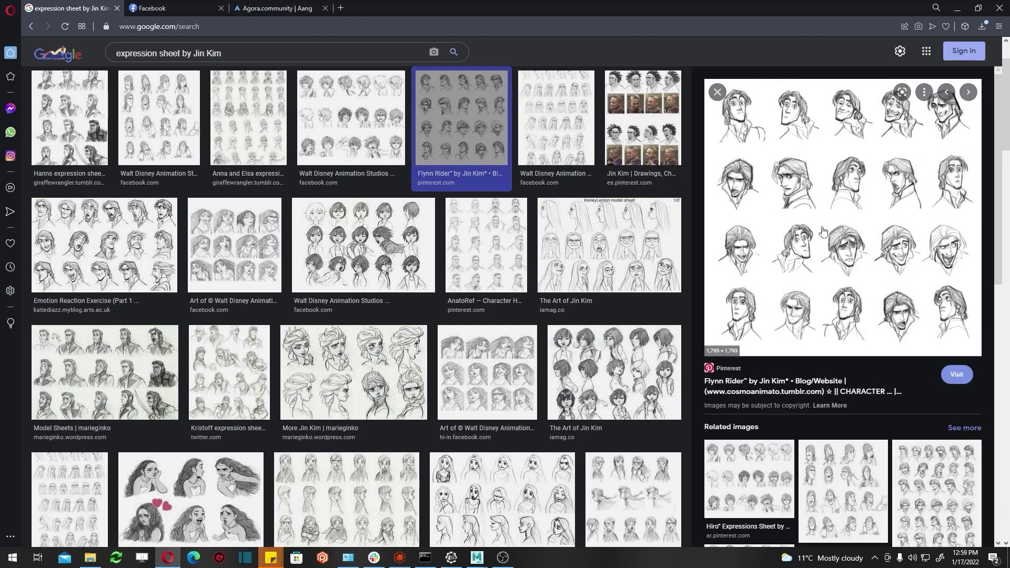
click(227, 245)
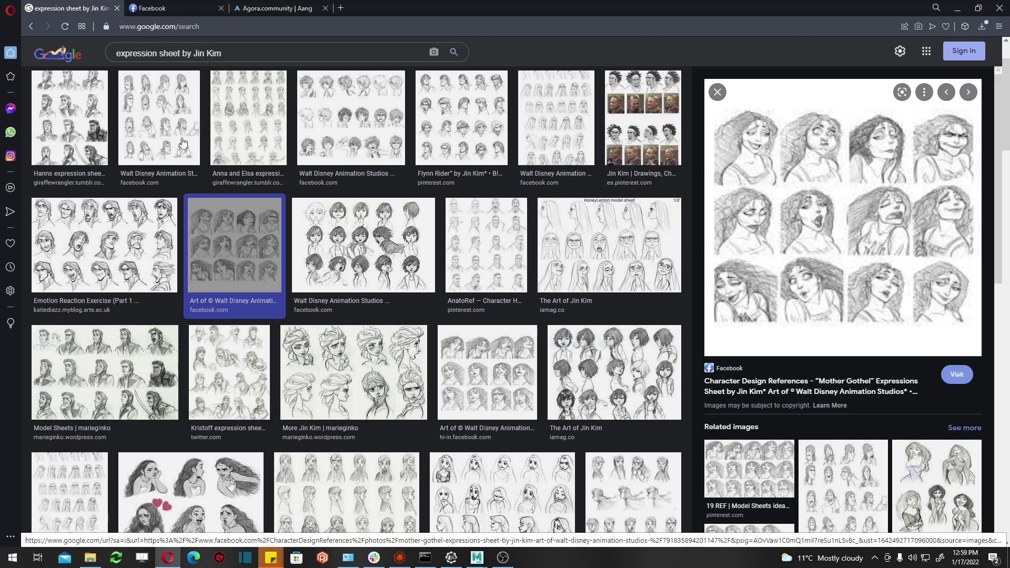
Step: Scroll the Agora.community Assets page until the Aang rig thumbnail shows
key(ctrl+Tab)
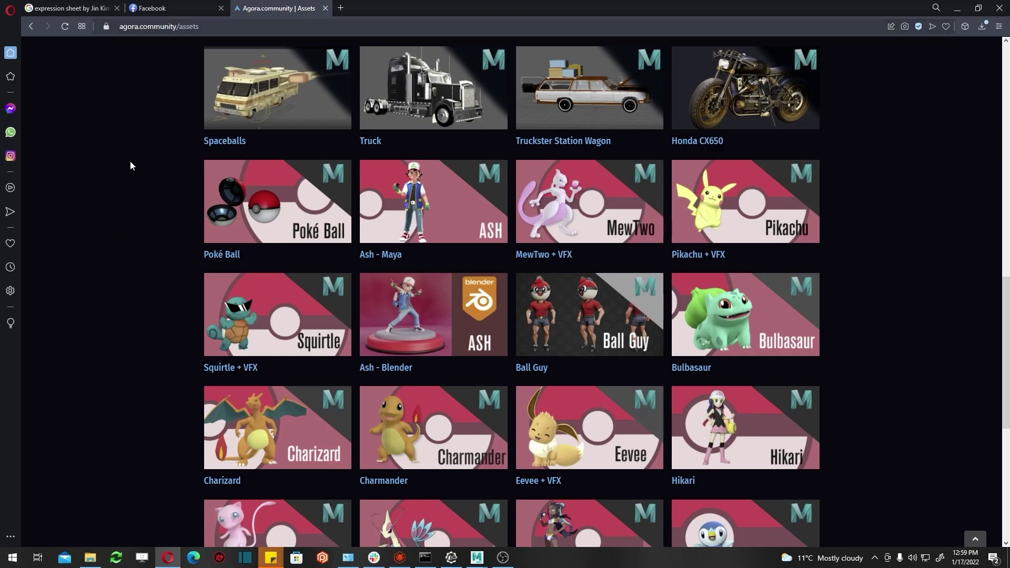
scroll(134, 247, down, 7)
scroll(132, 210, up, 4)
scroll(124, 100, up, 10)
scroll(123, 326, down, 12)
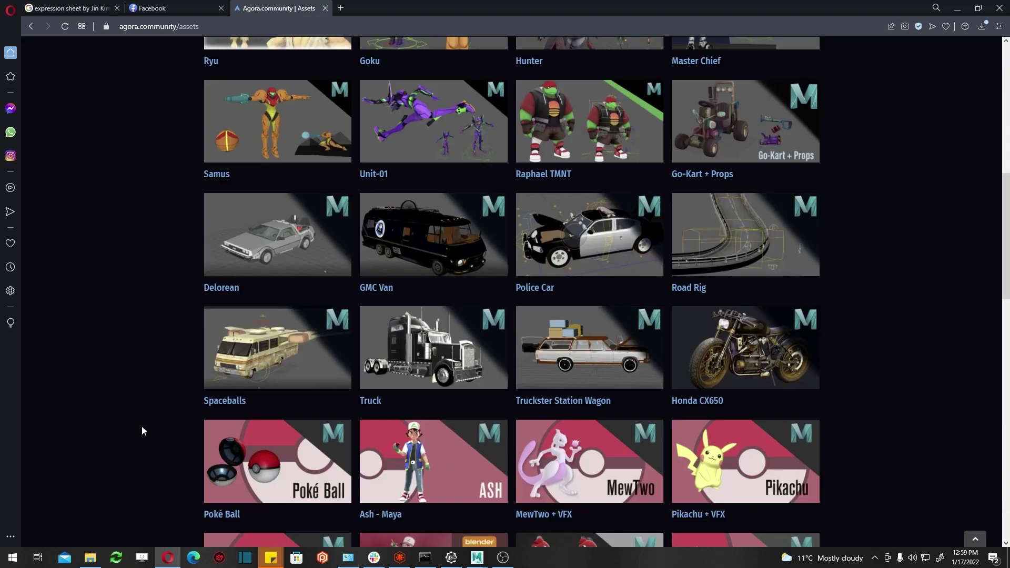
scroll(140, 427, down, 4)
scroll(119, 411, down, 10)
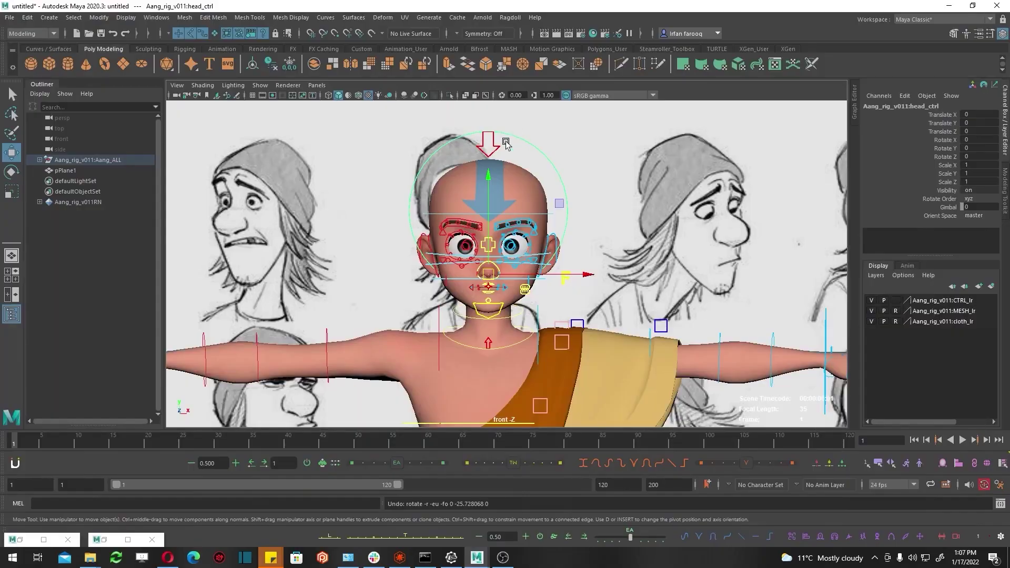
scroll(589, 322, up, 3)
scroll(589, 322, up, 3)
Step: Frame Aang's face and test moving both eyebrow controls, then undo
scroll(589, 322, up, 2)
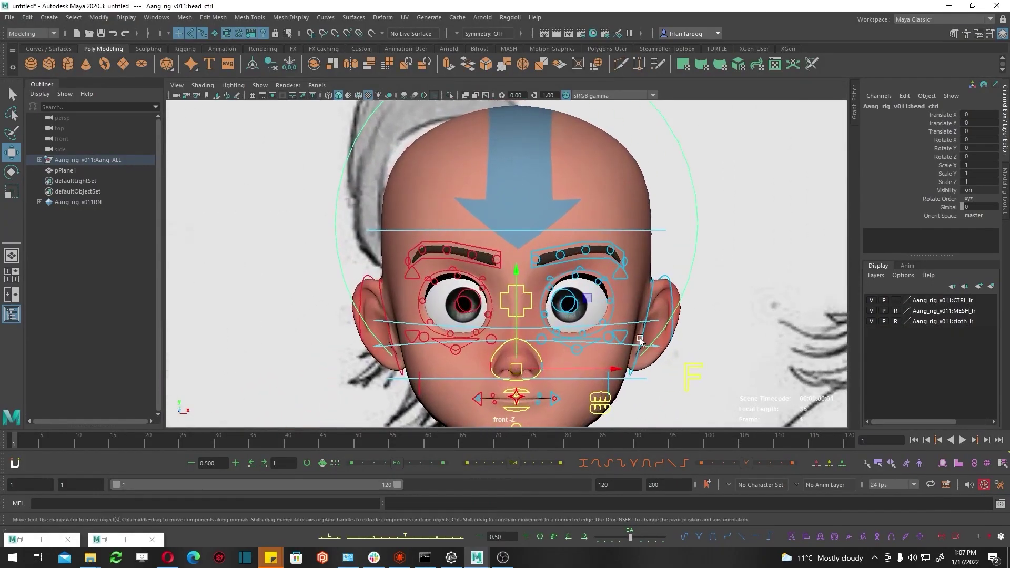
scroll(639, 339, up, 2)
scroll(583, 267, up, 2)
scroll(625, 293, up, 3)
alt+middle_drag(571, 336, 646, 332)
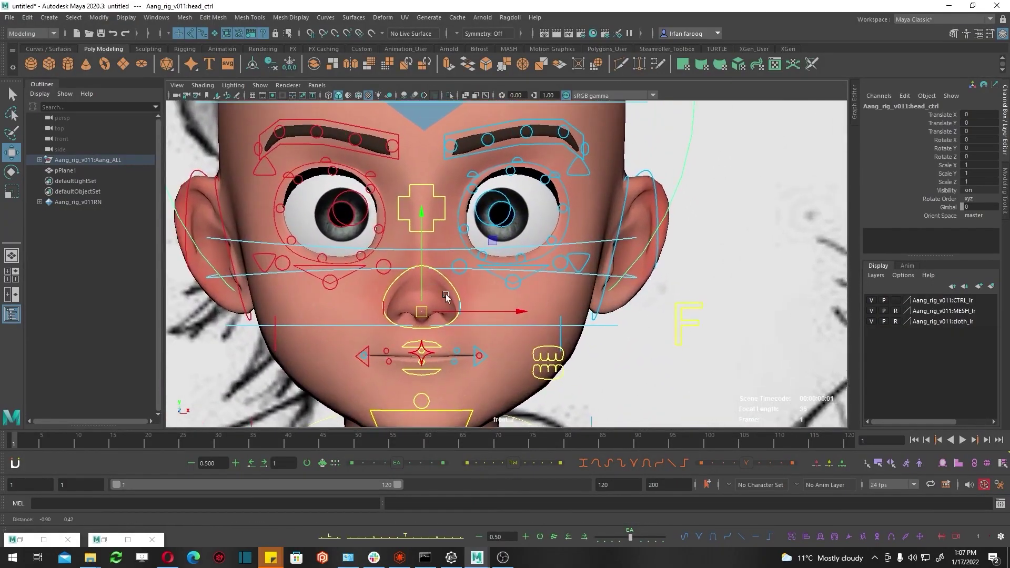
scroll(604, 304, down, 1)
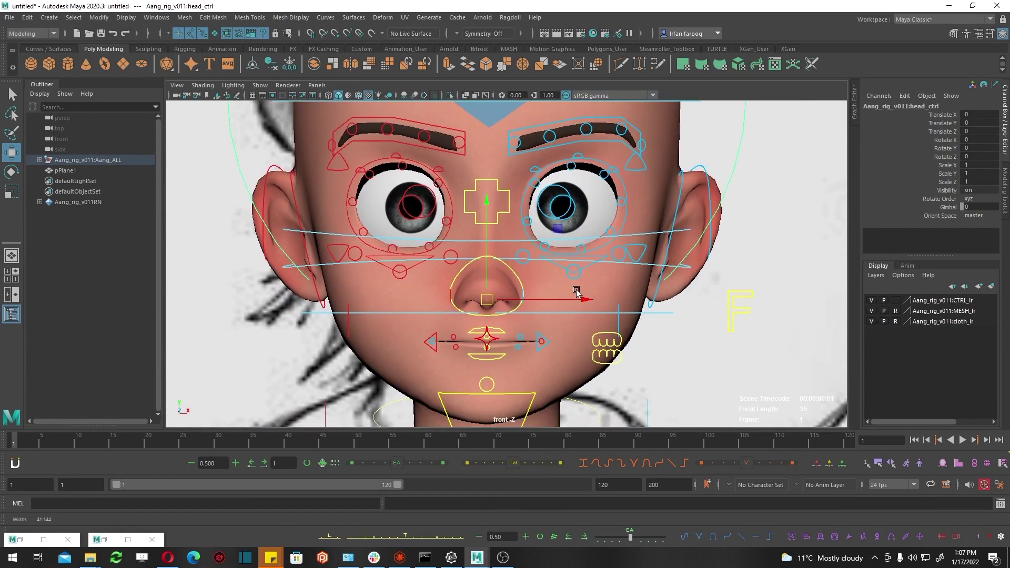
alt+middle_drag(603, 303, 611, 328)
click(453, 154)
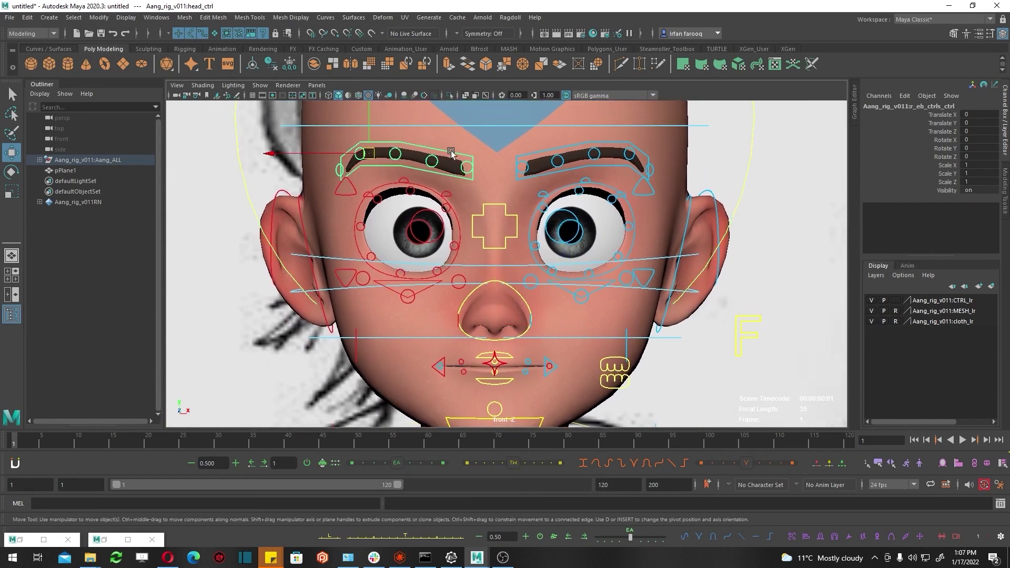
shift+click(535, 152)
drag(626, 128, 595, 154)
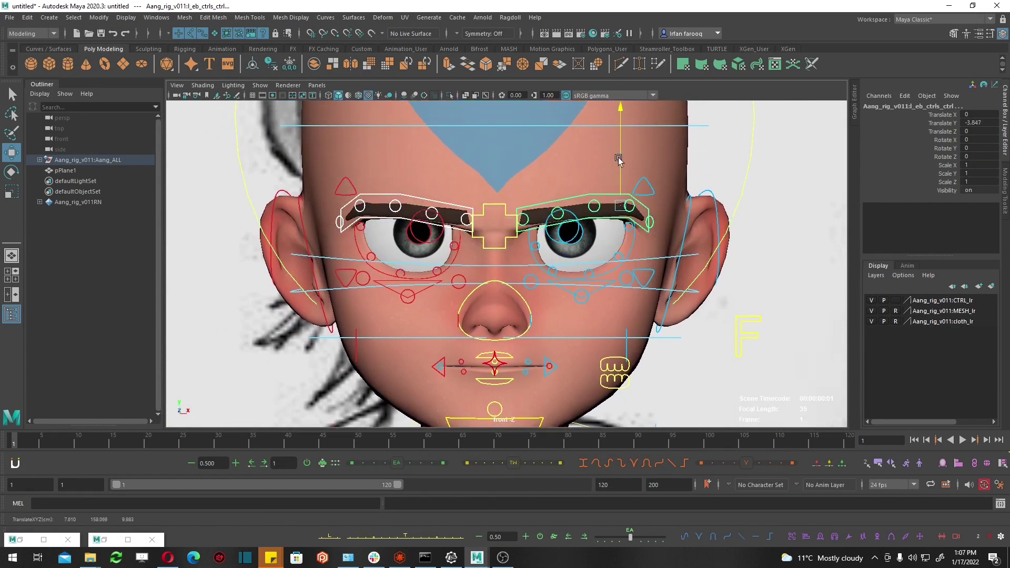
key(ctrl+z)
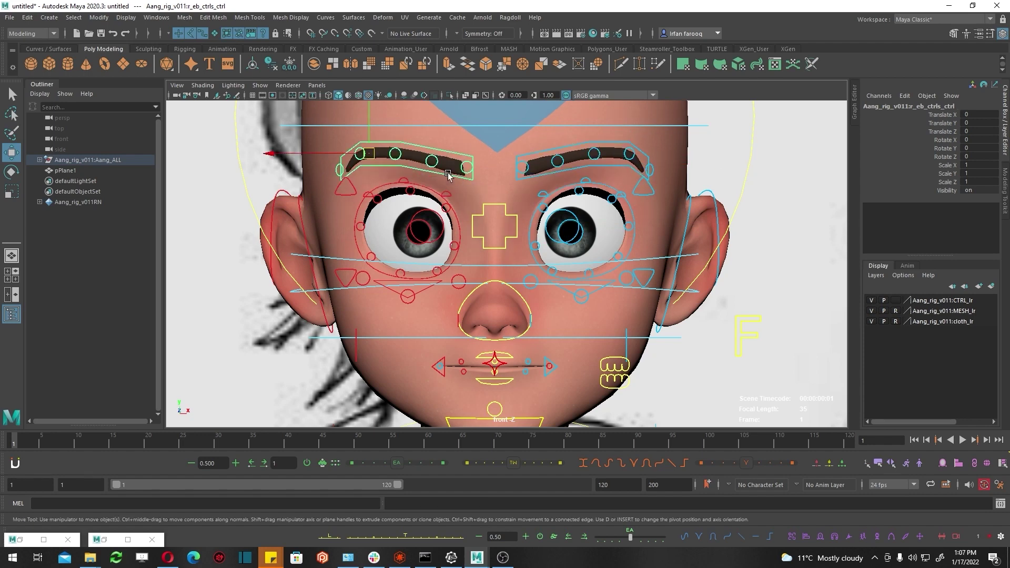
Step: Try bending the right brow and moving the right upper and lower eyelids, undoing each
click(467, 167)
click(435, 158)
drag(434, 159, 425, 194)
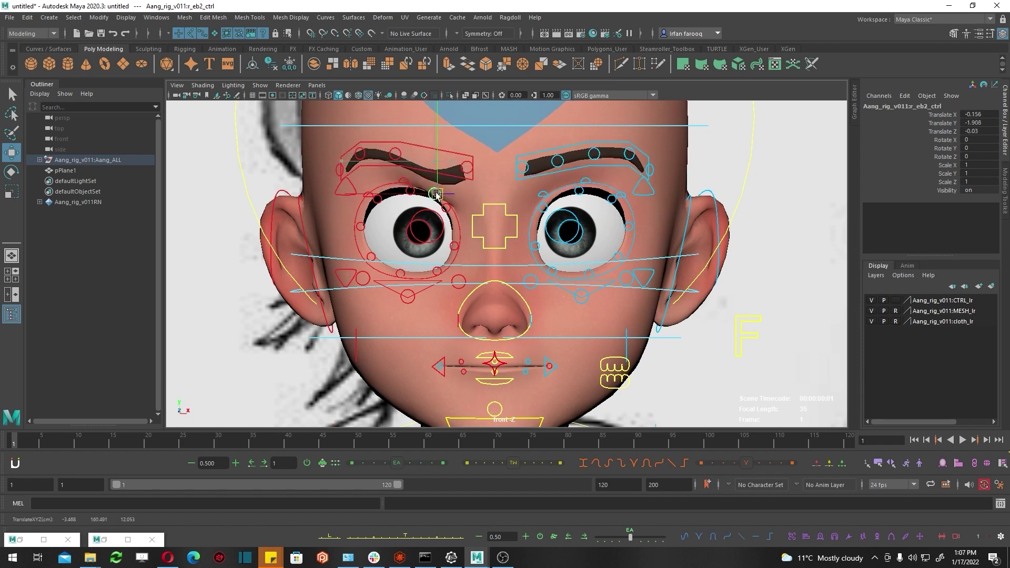
key(ctrl+z)
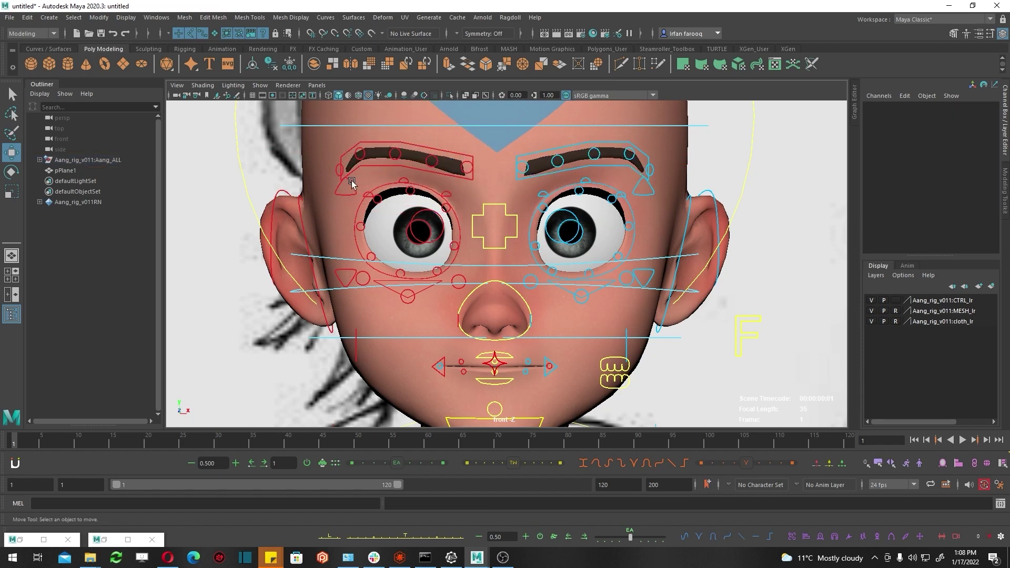
click(345, 181)
drag(346, 163, 345, 205)
key(ctrl+z)
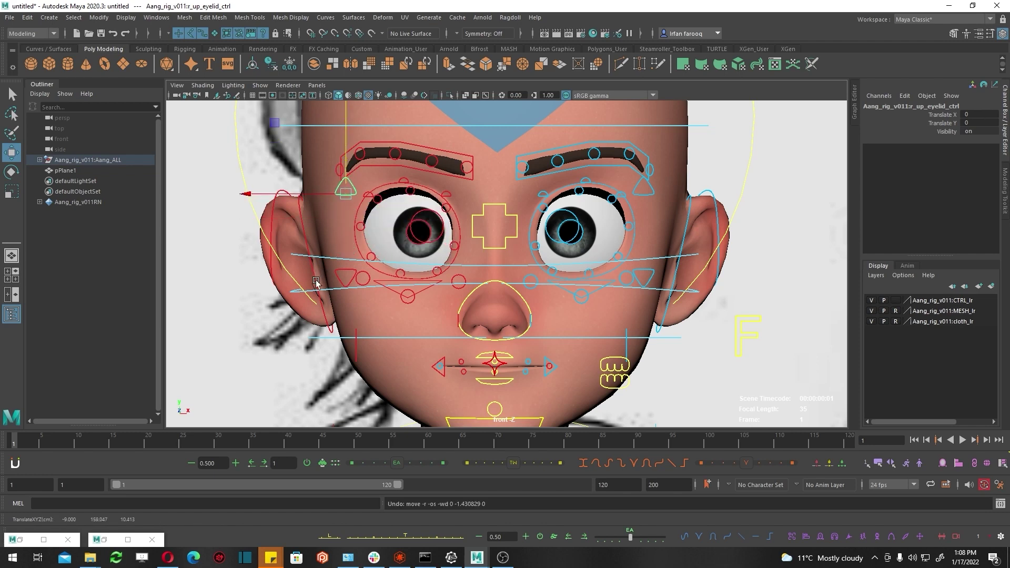
click(345, 277)
drag(346, 251, 345, 209)
key(ctrl+z)
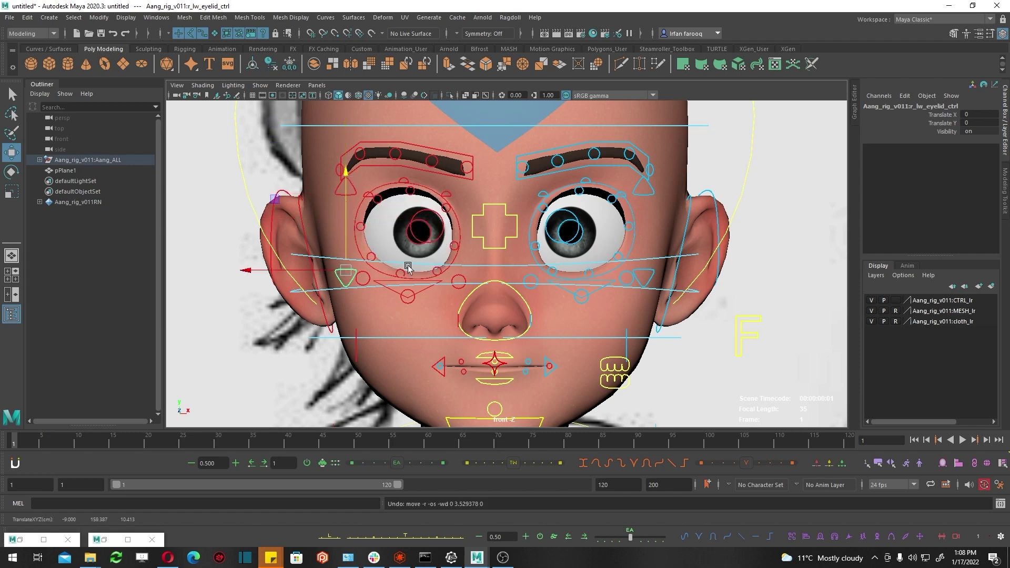
Step: Test scaling the right eye ring control to 1.384, then undo it
click(388, 188)
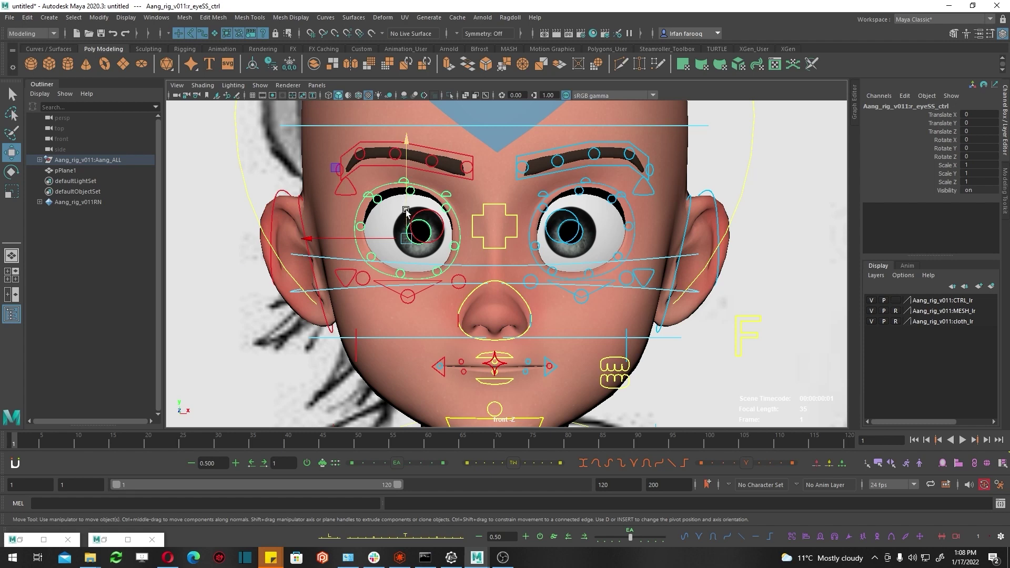
key(r)
drag(406, 238, 450, 247)
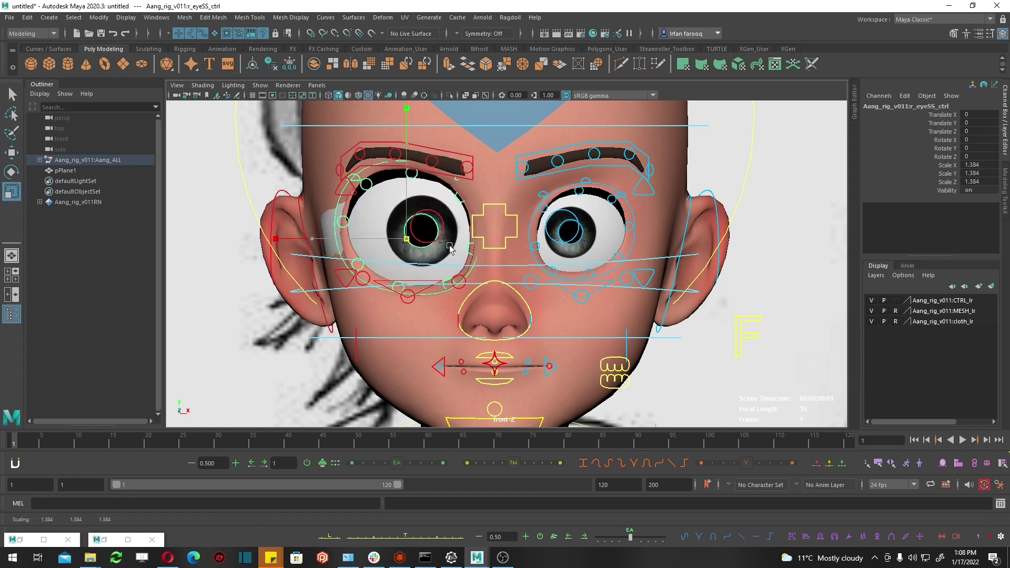
key(ctrl+z)
Step: Raise the right eye's outer and inner upper socket controls
click(411, 188)
key(w)
drag(411, 189, 405, 173)
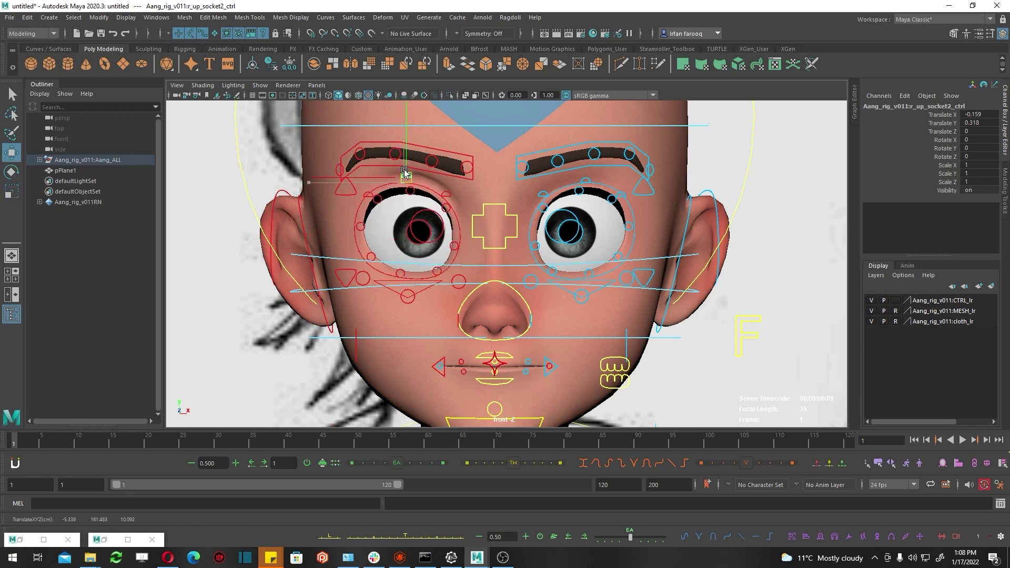
click(446, 206)
drag(446, 206, 447, 186)
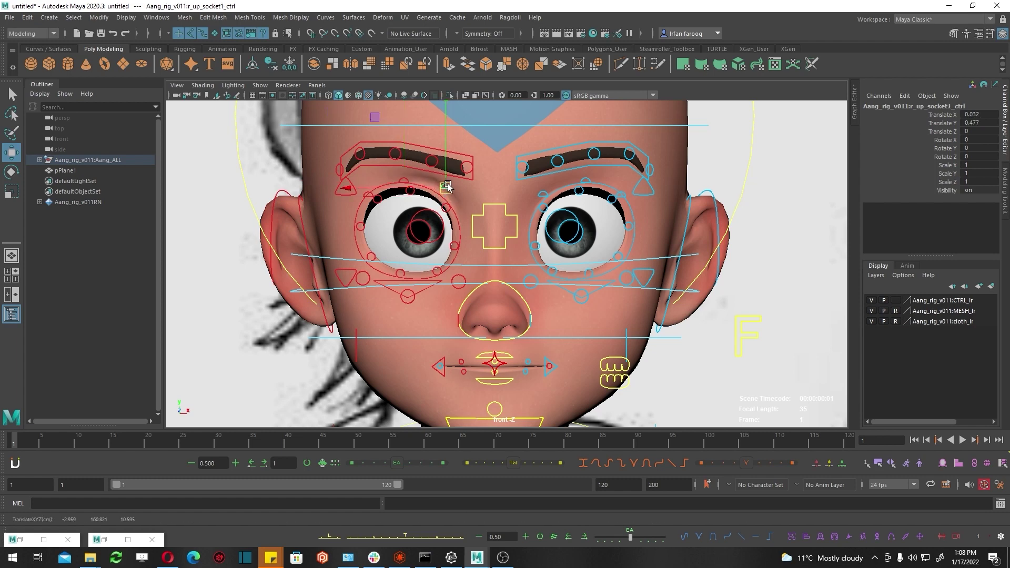
Step: Test lowering the cheekbone controls, undoing the move and extra selection
click(405, 292)
drag(414, 263, 416, 277)
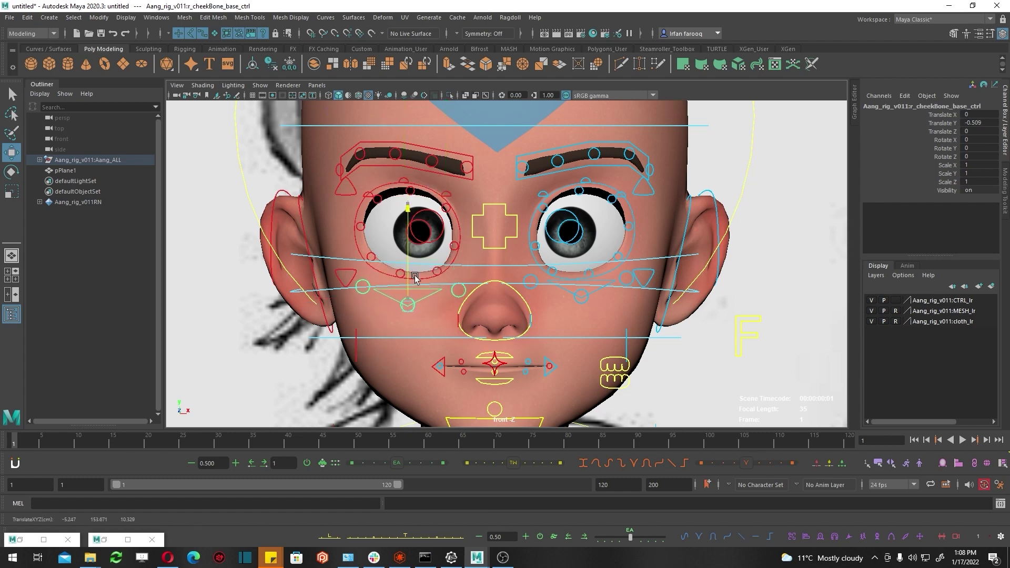
key(ctrl+z)
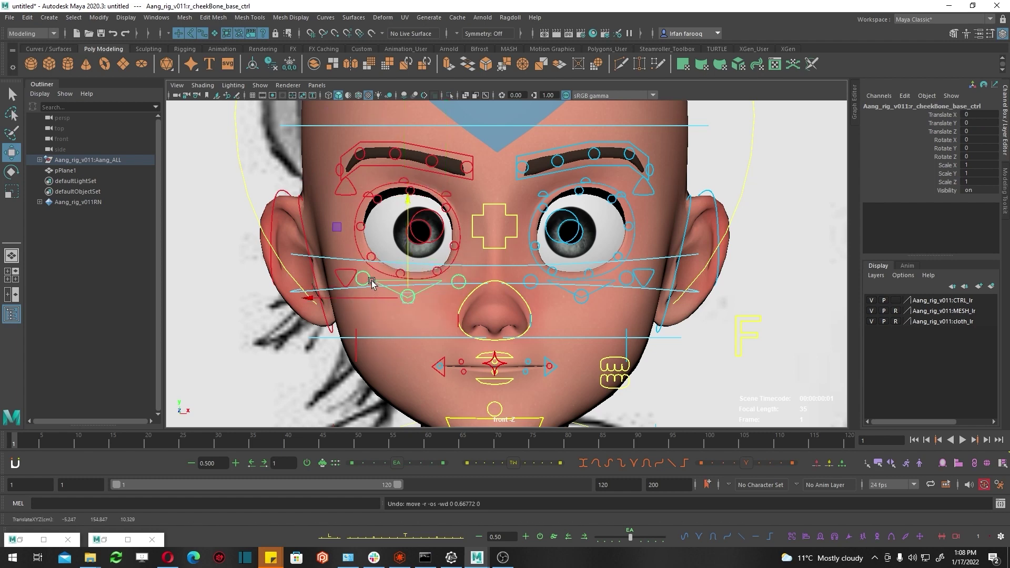
click(452, 281)
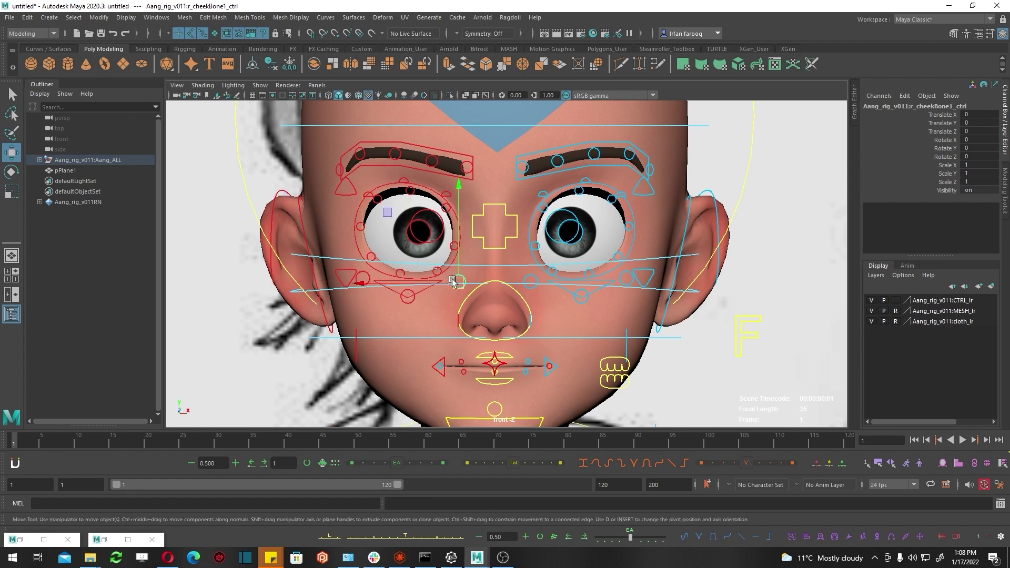
shift+click(410, 298)
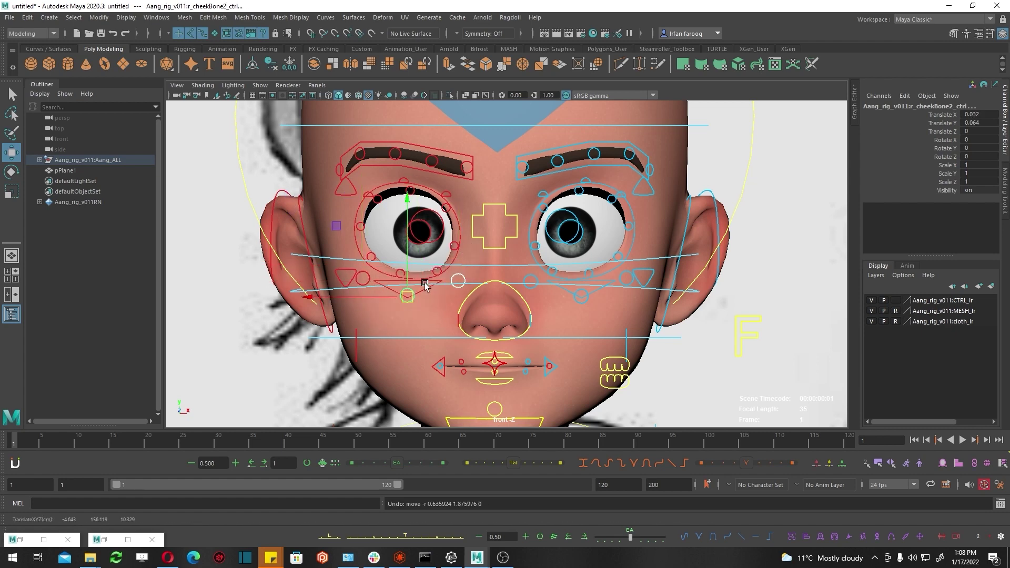
key(ctrl+z)
Step: Select the eyebrow controls, then test aiming the eyes together and separately, undoing each aim
click(417, 175)
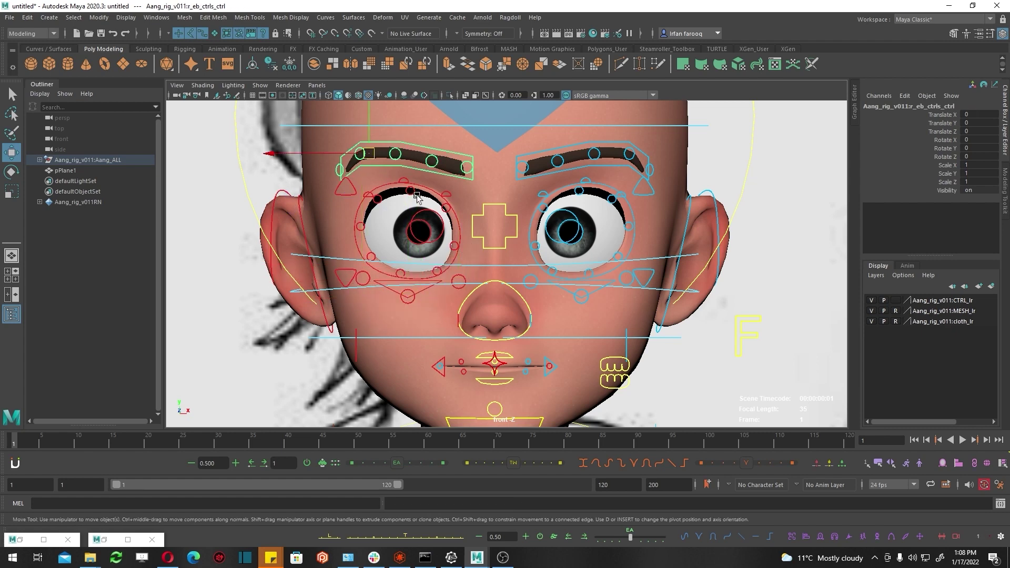
click(526, 154)
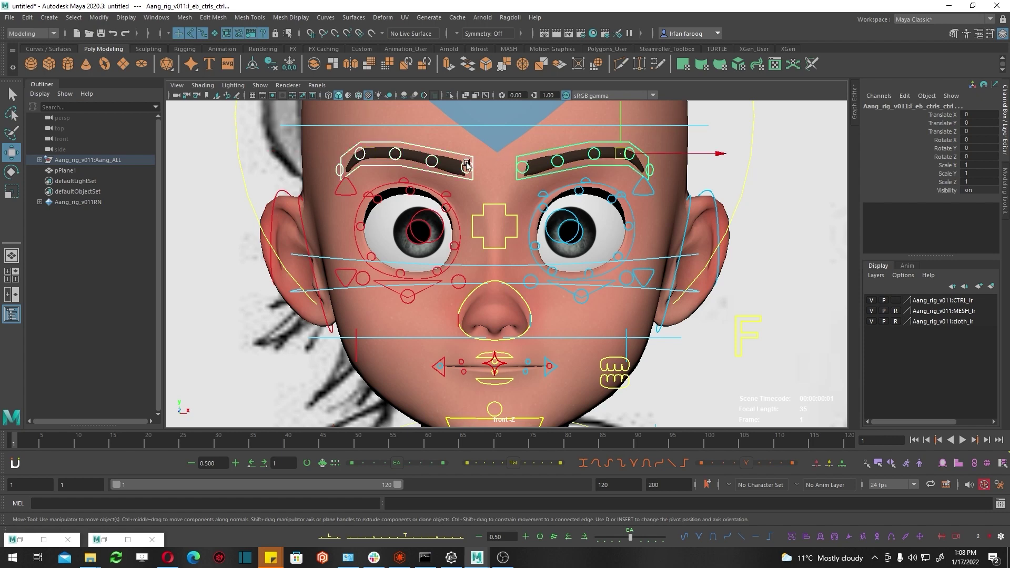
alt+middle_drag(518, 237, 495, 186)
click(494, 185)
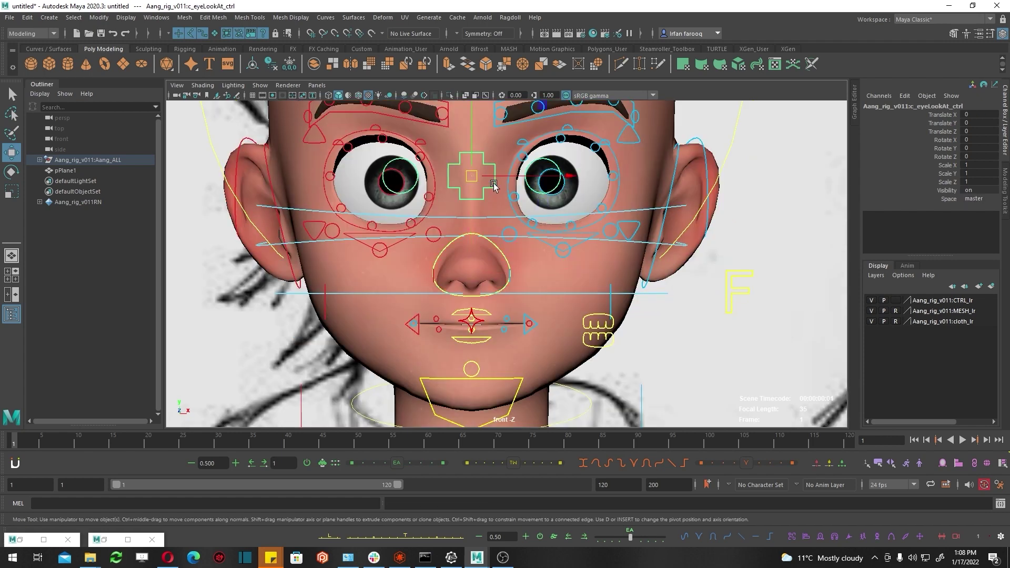
drag(494, 186, 485, 181)
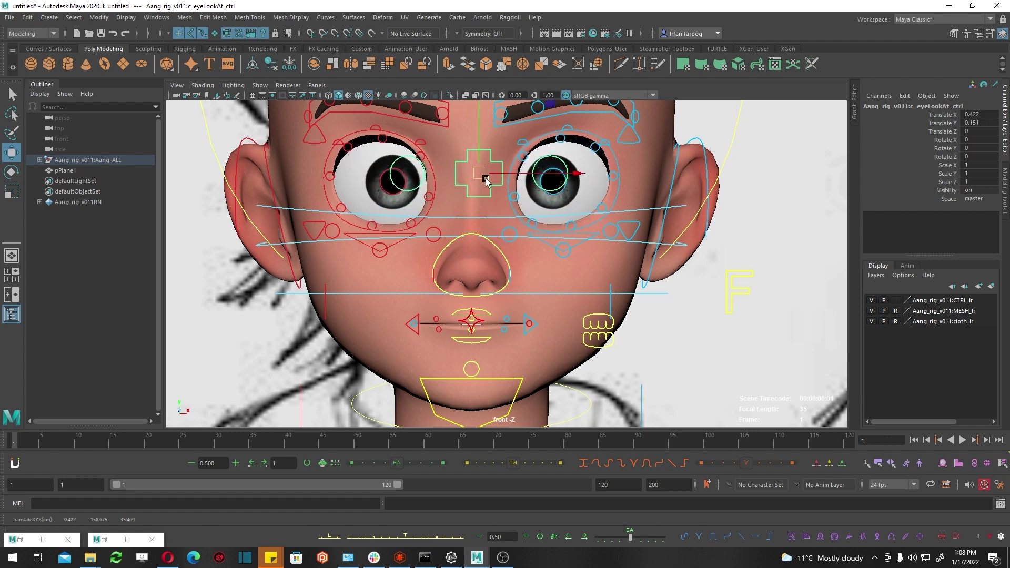
key(ctrl+z)
click(400, 159)
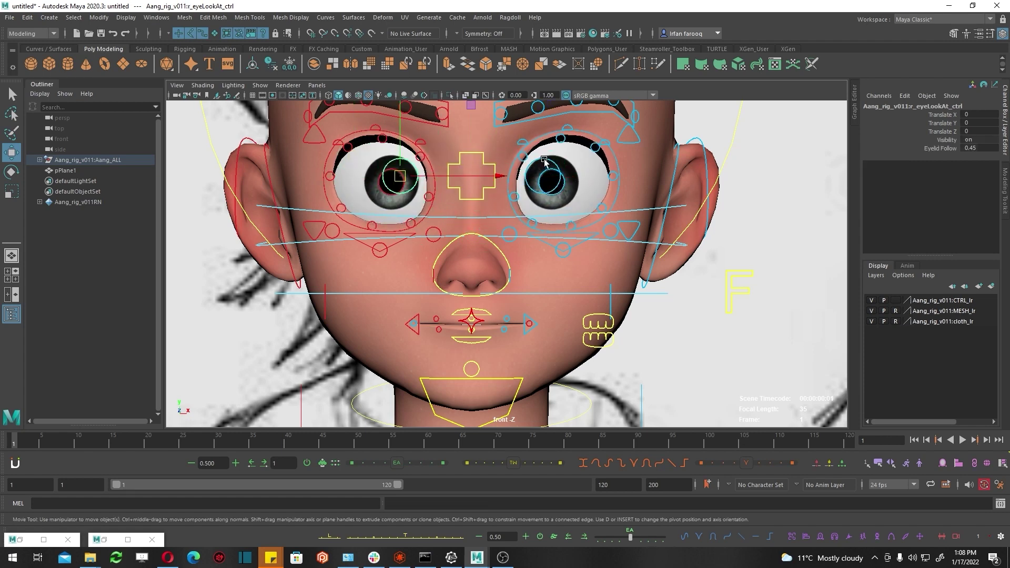
drag(545, 161, 658, 177)
key(ctrl+z)
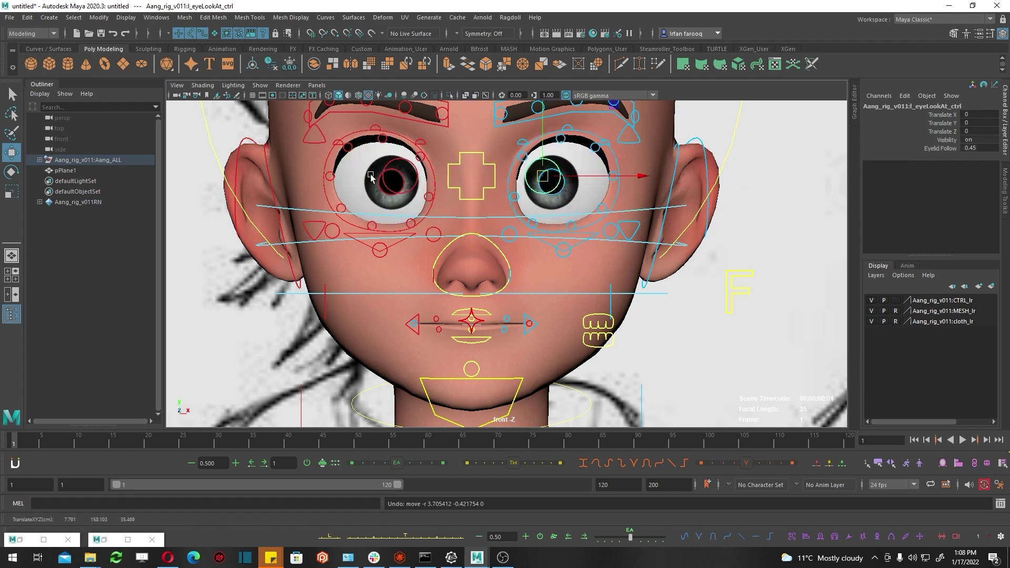
Step: Set the right eye's Iris Scale to 2 and undo a trial Pupil Scale change
scroll(464, 166, up, 2)
click(392, 179)
click(946, 148)
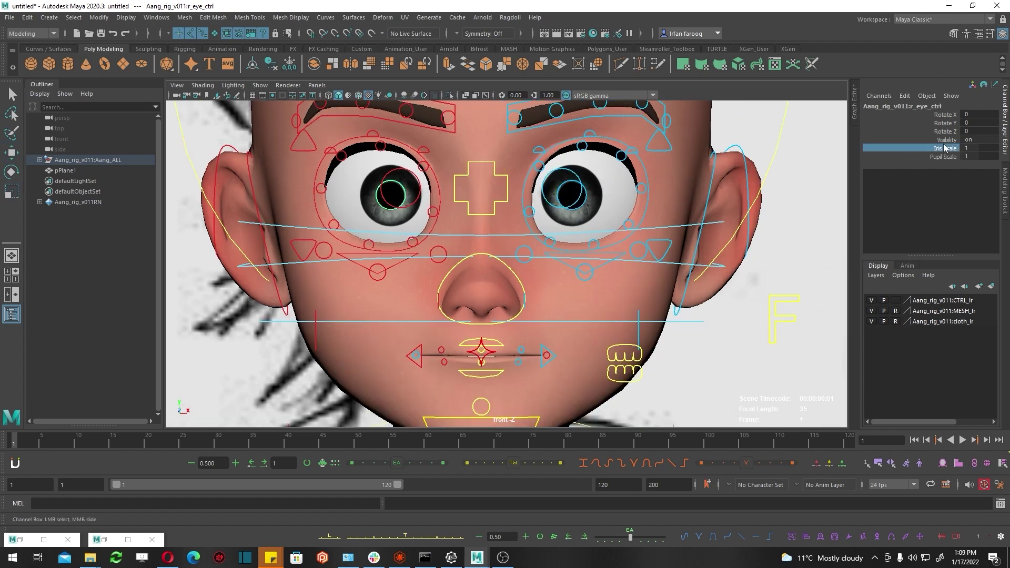
mouse_move(532, 247)
middle_down()
mouse_move(552, 247)
mouse_move(532, 249)
middle_up()
click(946, 156)
middle_drag(622, 202, 616, 210)
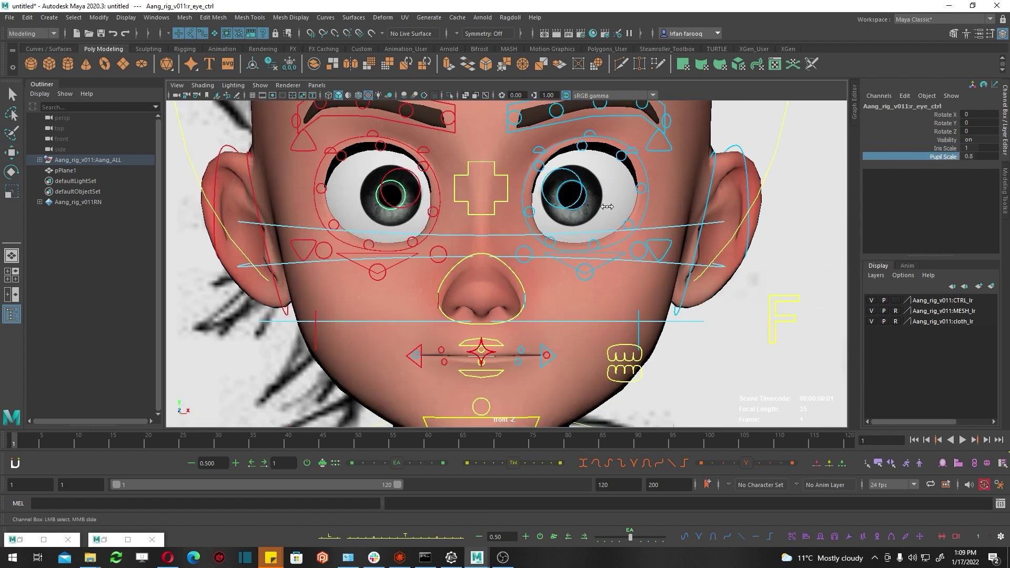
key(ctrl+z)
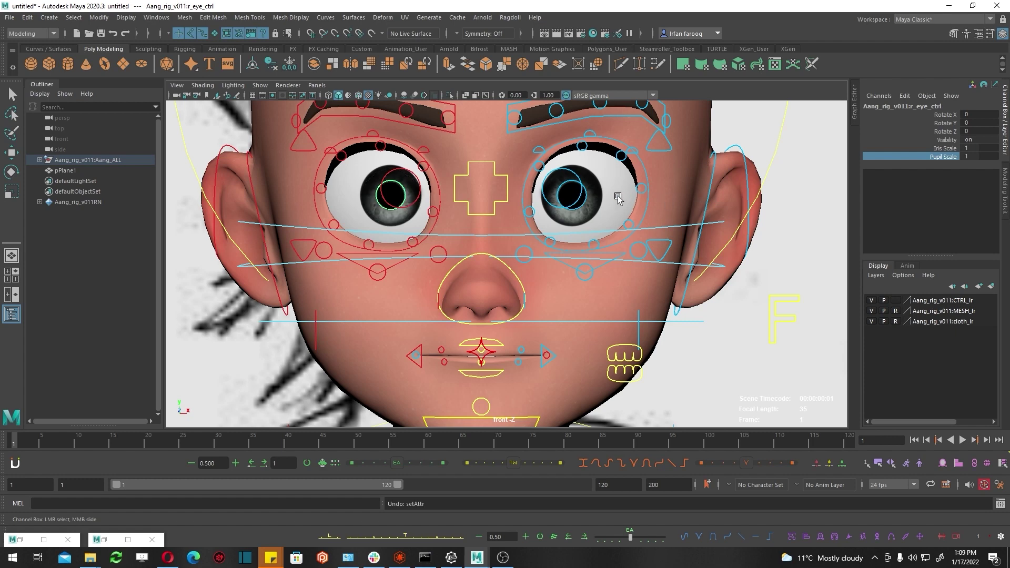
Step: Select the left eye and nose controls, toggling between the scale and move tools
click(567, 188)
alt+middle_drag(527, 289, 505, 257)
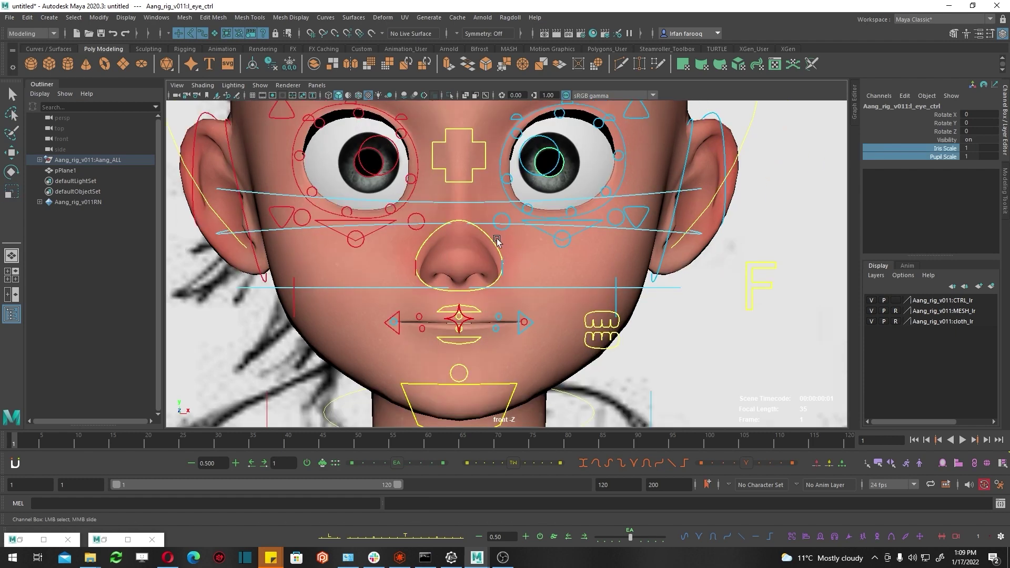
click(497, 240)
key(r)
key(w)
scroll(566, 272, up, 3)
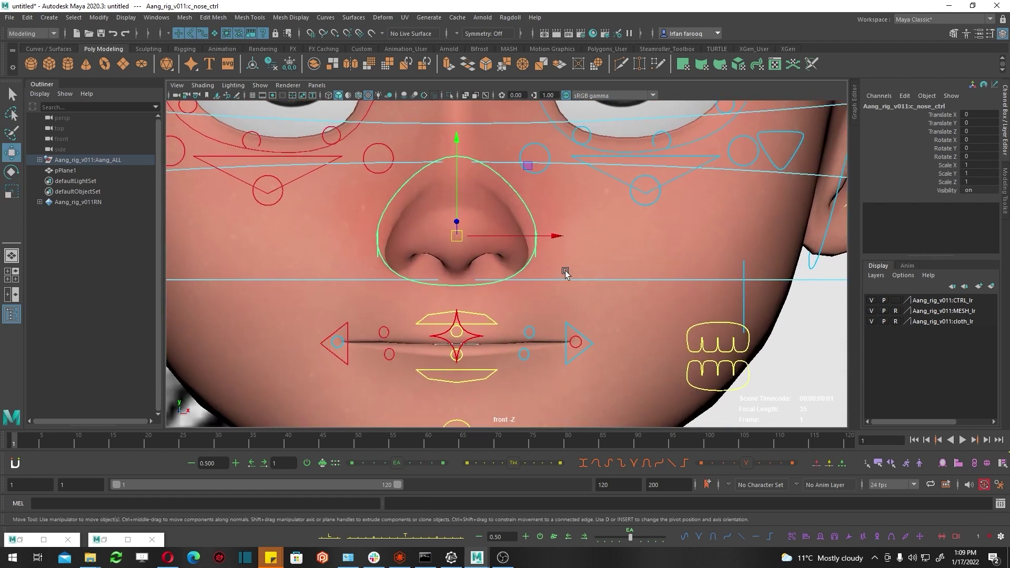
click(531, 255)
drag(515, 252, 485, 191)
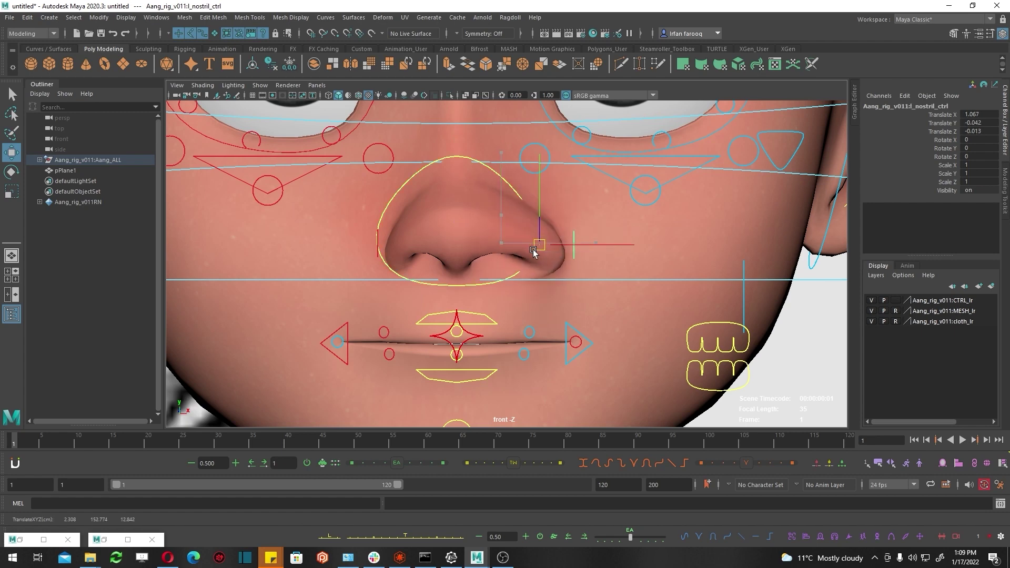
key(ctrl+z)
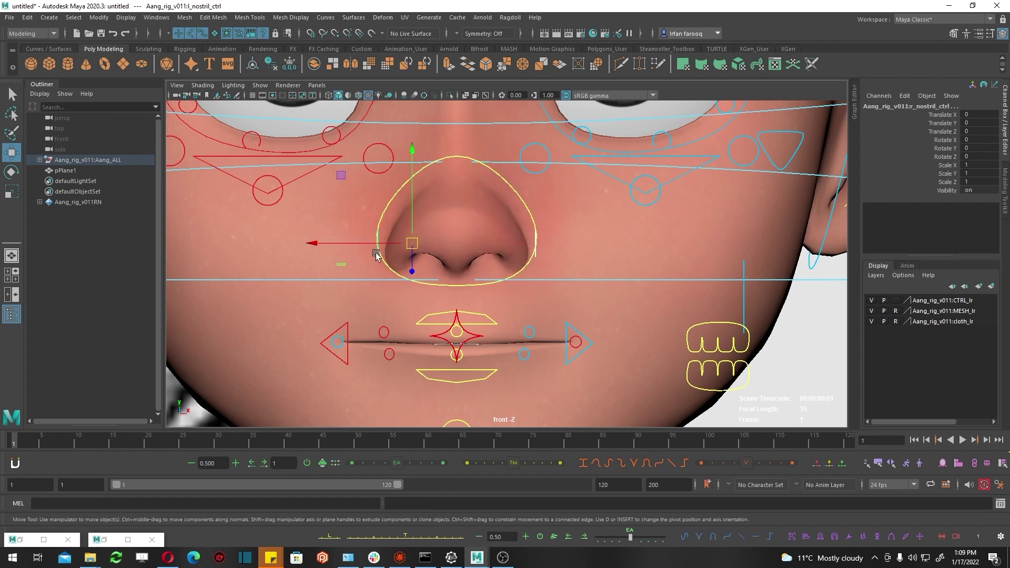
key(ctrl+z)
scroll(543, 263, down, 3)
click(542, 263)
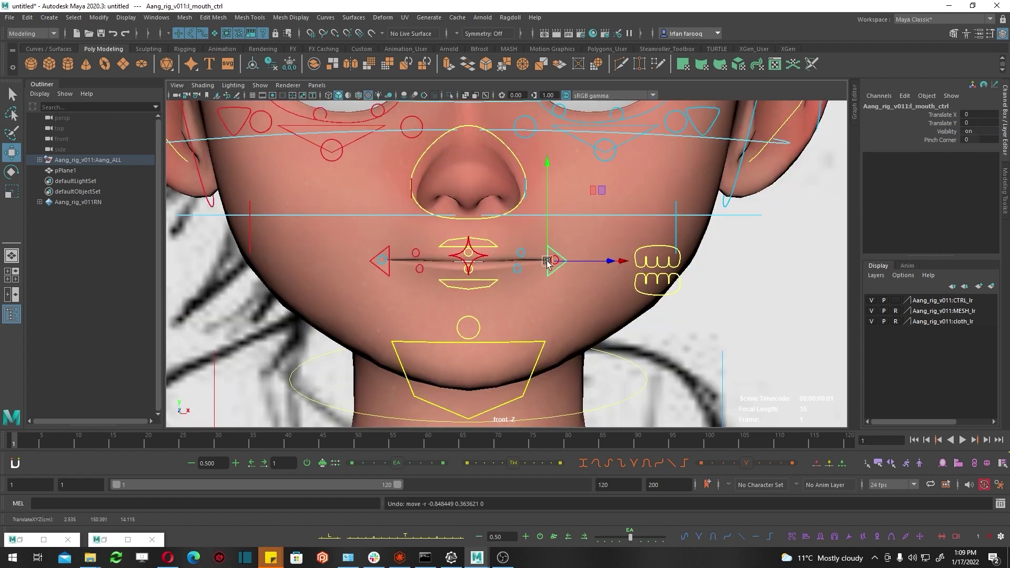
drag(546, 263, 547, 262)
click(495, 247)
drag(468, 251, 471, 234)
key(ctrl+z)
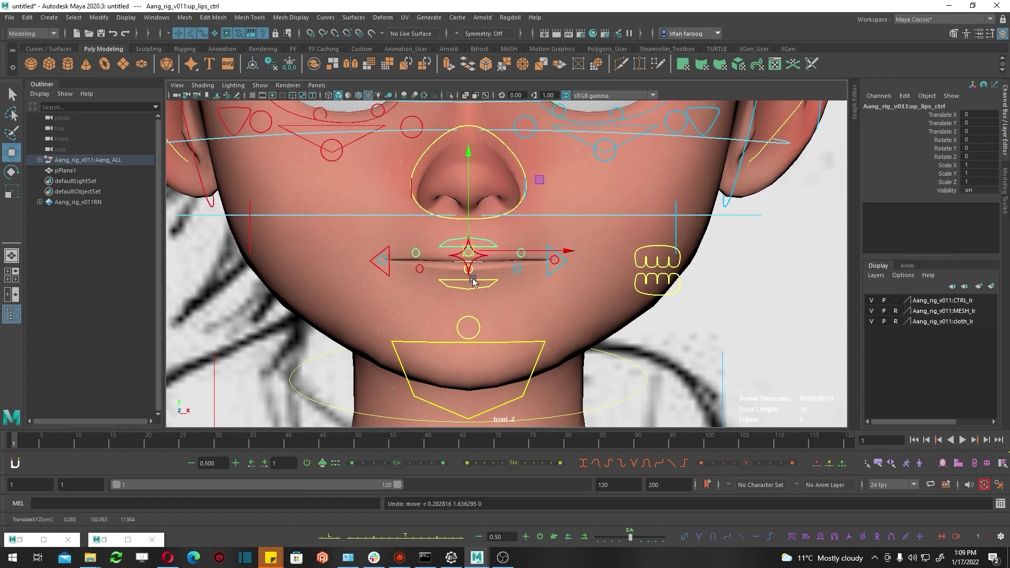
click(423, 251)
click(417, 251)
drag(419, 253, 421, 232)
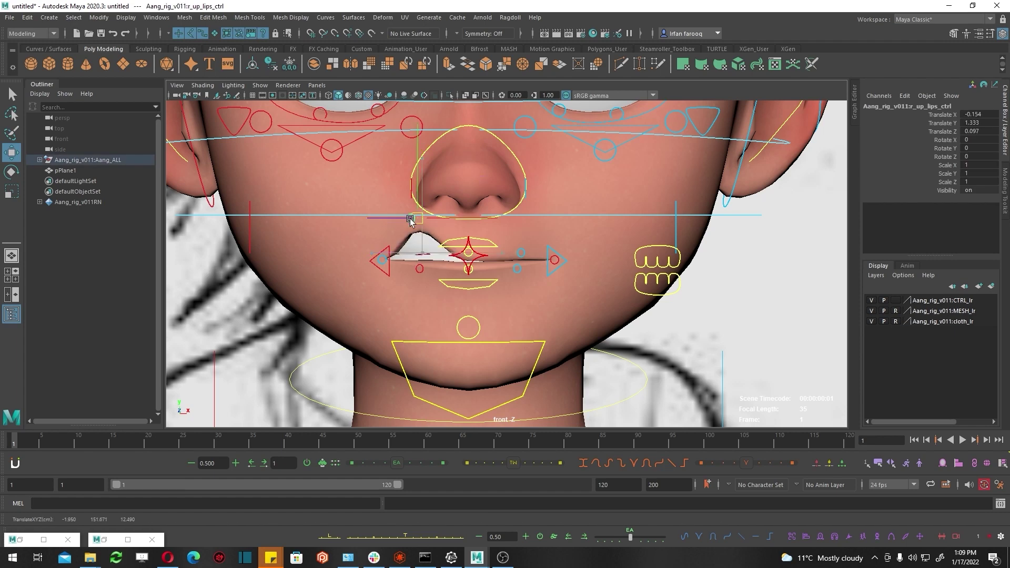
key(ctrl+z)
click(468, 255)
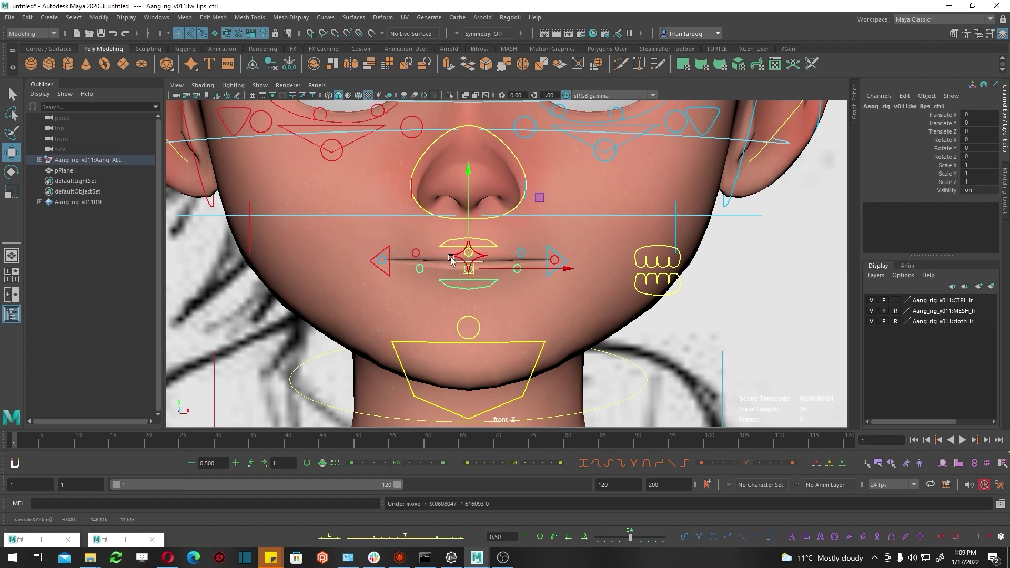
drag(469, 235, 470, 219)
key(ctrl+z)
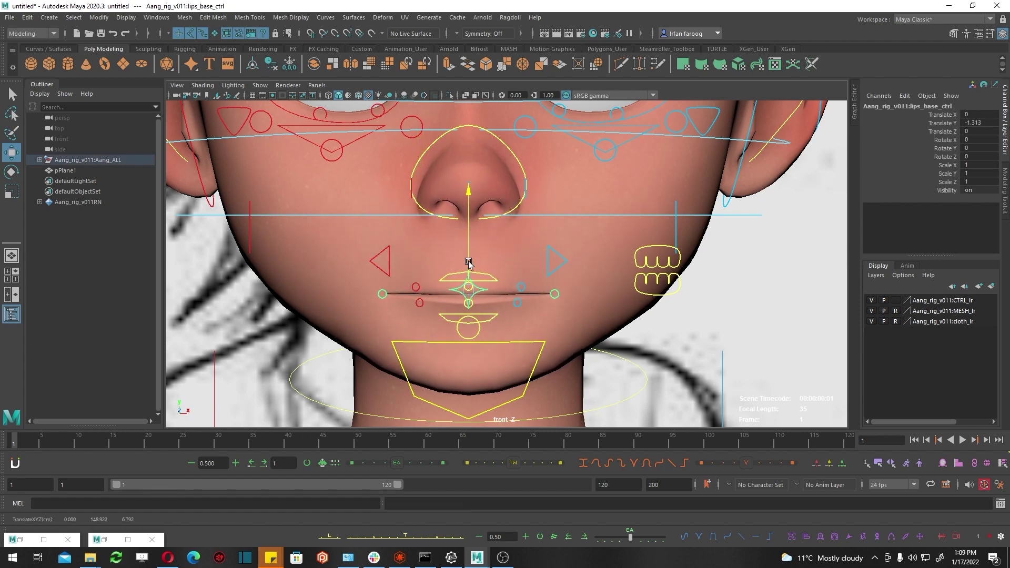
drag(466, 293, 465, 272)
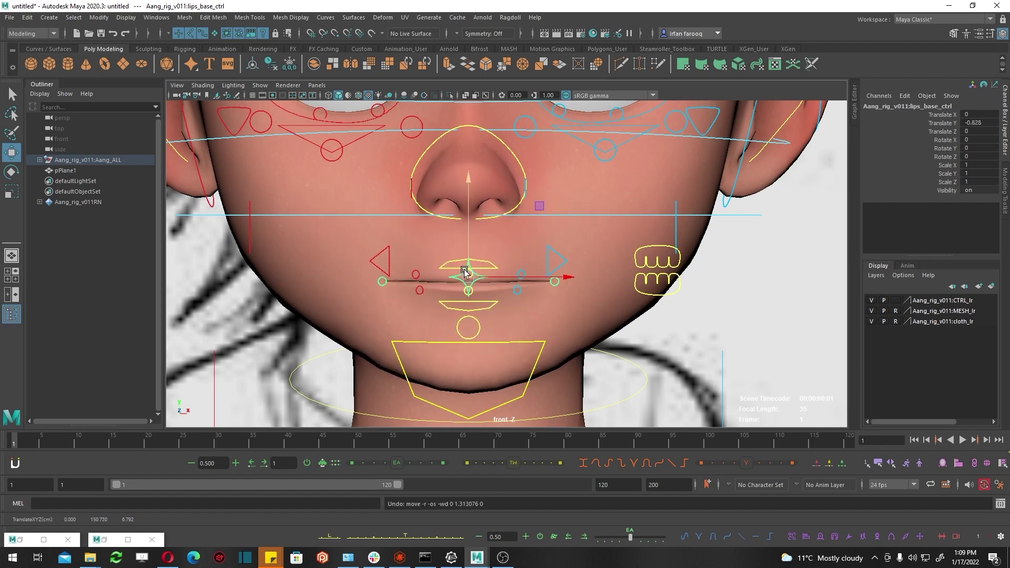
click(475, 324)
drag(463, 317, 425, 356)
key(ctrl+z)
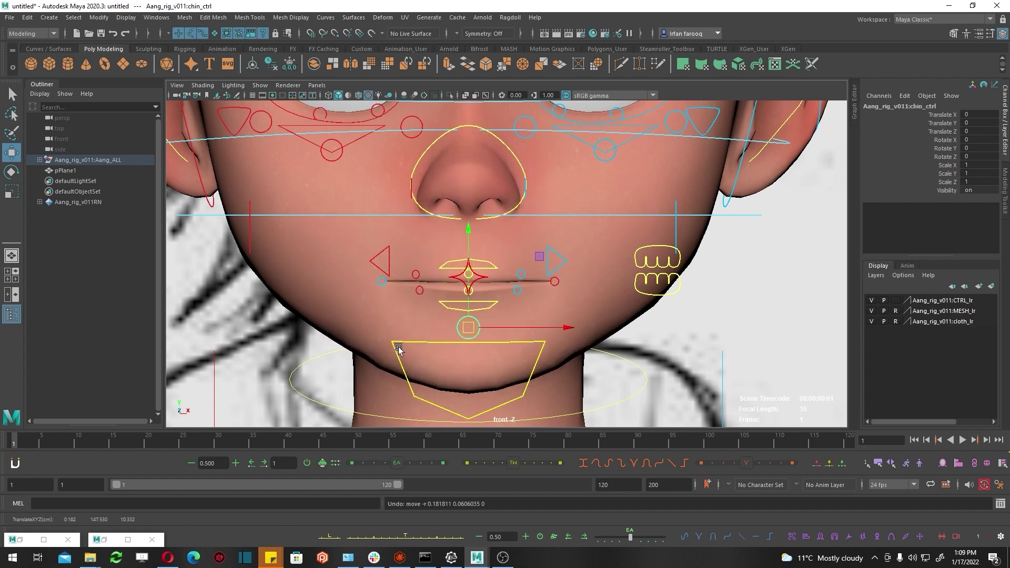
click(398, 349)
scroll(462, 237, down, 2)
scroll(403, 191, down, 2)
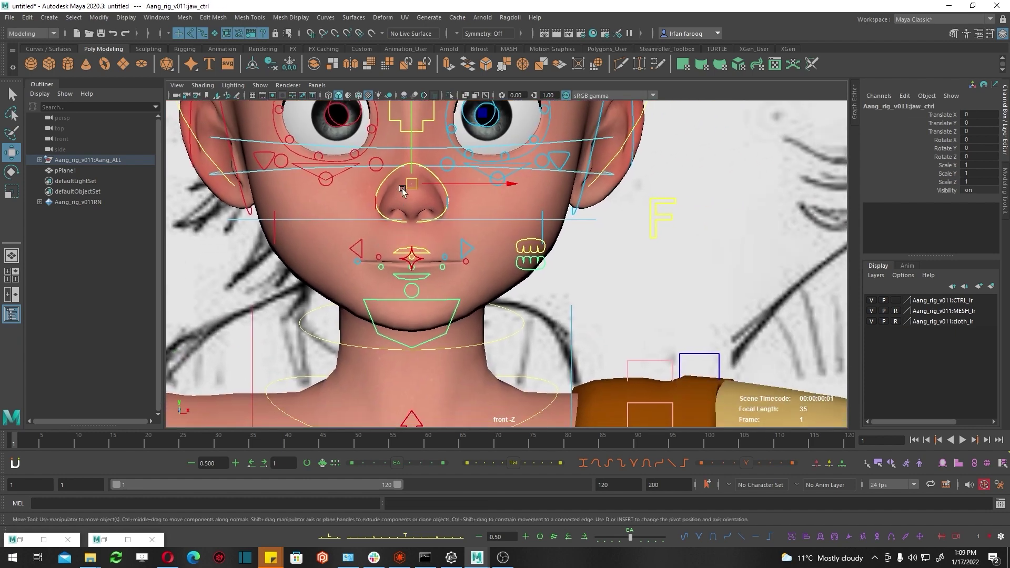
mouse_move(403, 190)
mouse_down()
mouse_move(404, 227)
mouse_move(368, 227)
mouse_up()
key(ctrl+z)
key(e)
key(ctrl+z)
scroll(372, 264, down, 2)
click(502, 247)
drag(489, 226, 471, 239)
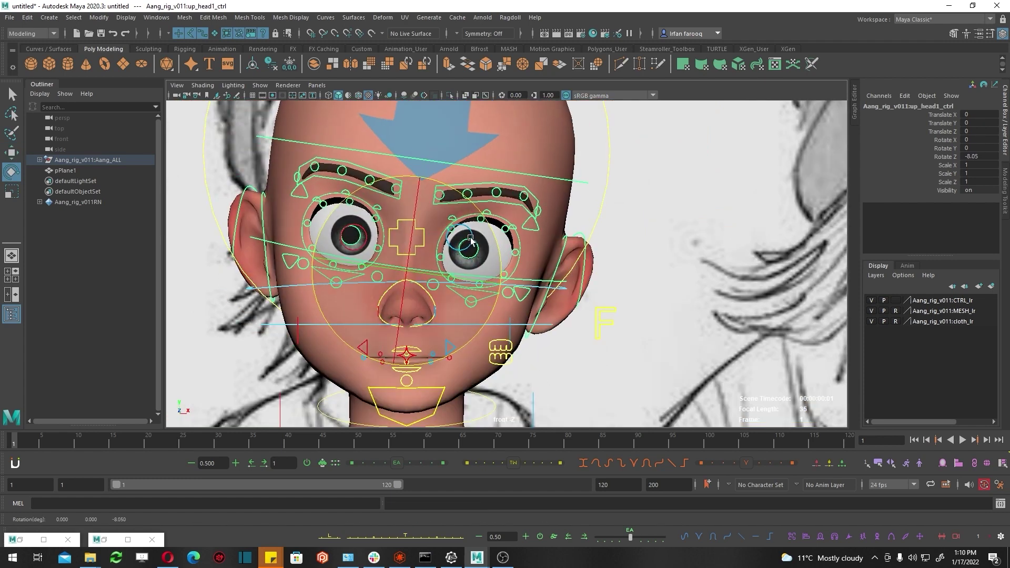
key(ctrl+z)
click(557, 241)
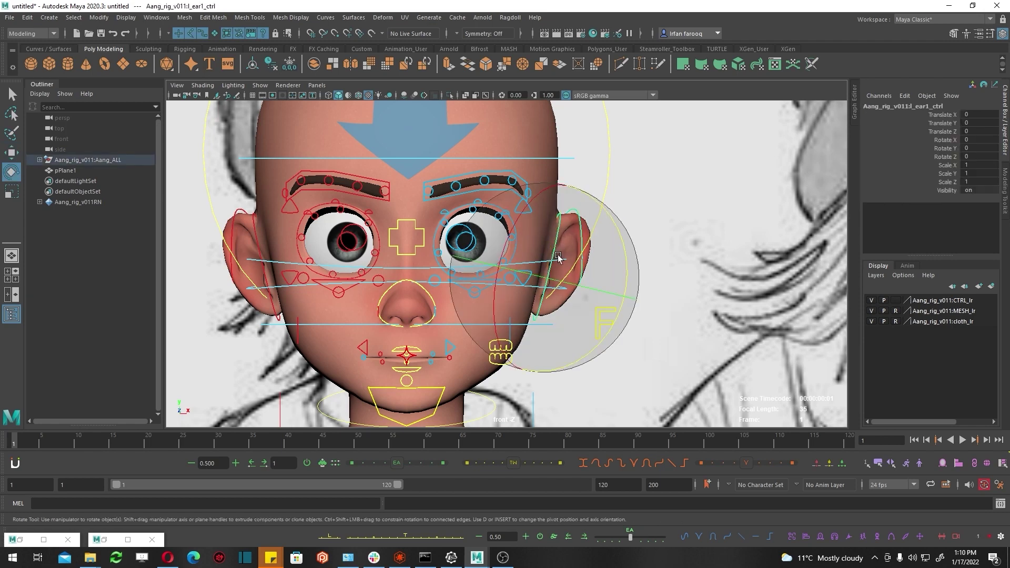
key(ctrl+z)
key(ctrl+z)
key(ctrl+z)
key(w)
key(ctrl+z)
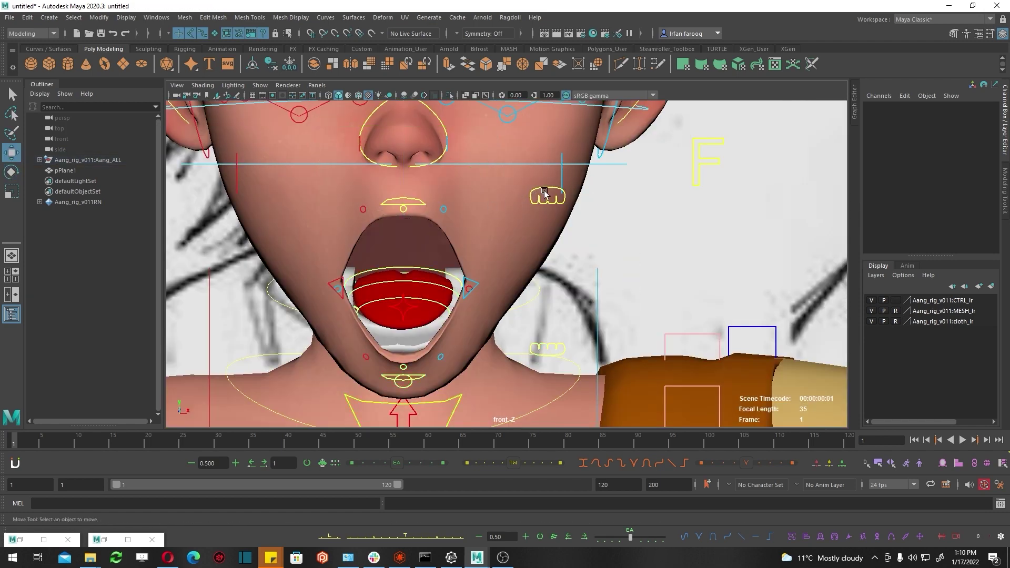
click(546, 190)
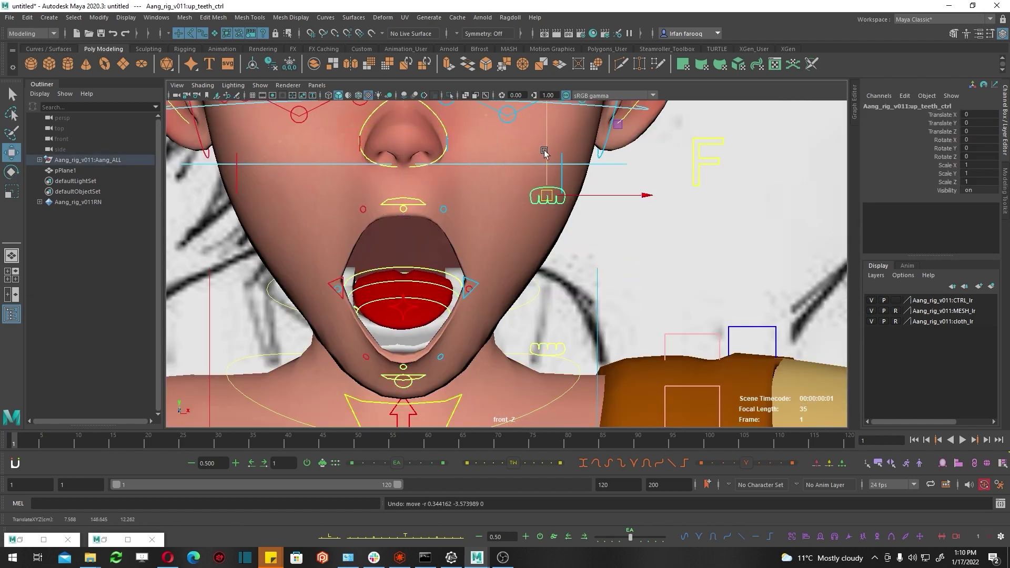
drag(544, 221, 544, 224)
key(ctrl+z)
key(ctrl+z)
key(ctrl+z)
key(ctrl+z)
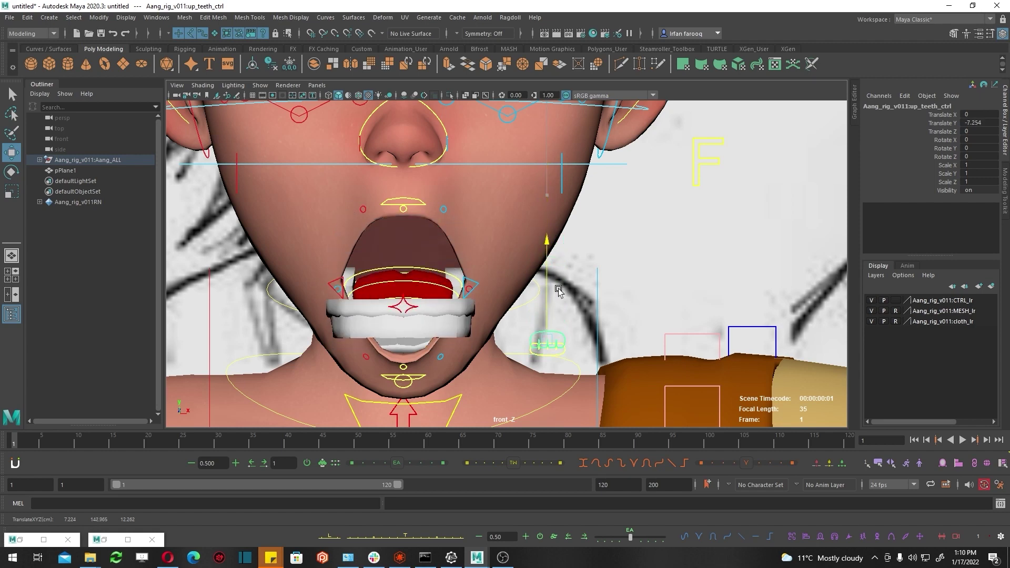
key(ctrl+z)
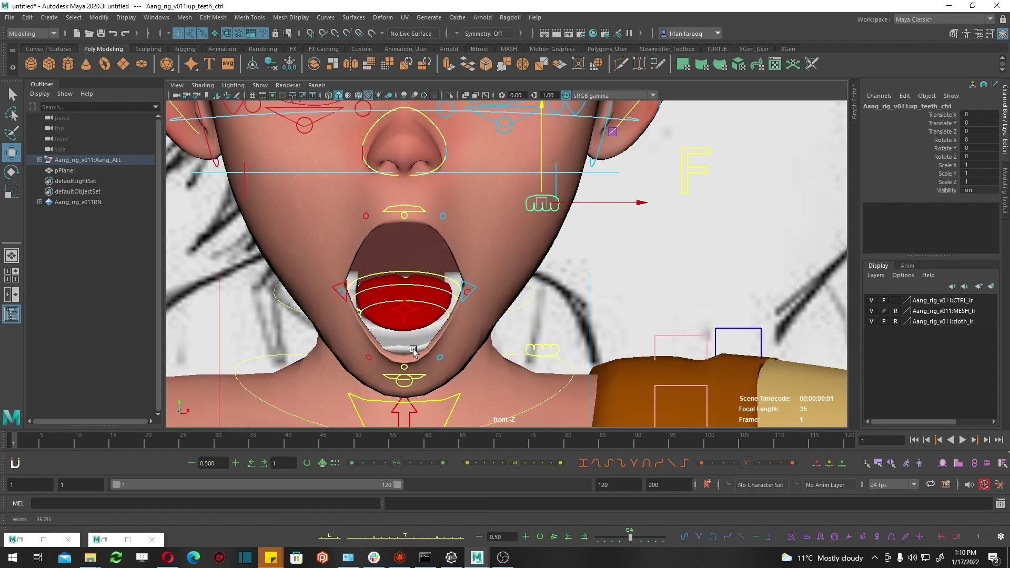
click(439, 298)
key(e)
scroll(441, 247, up, 2)
drag(458, 237, 466, 205)
key(ctrl+z)
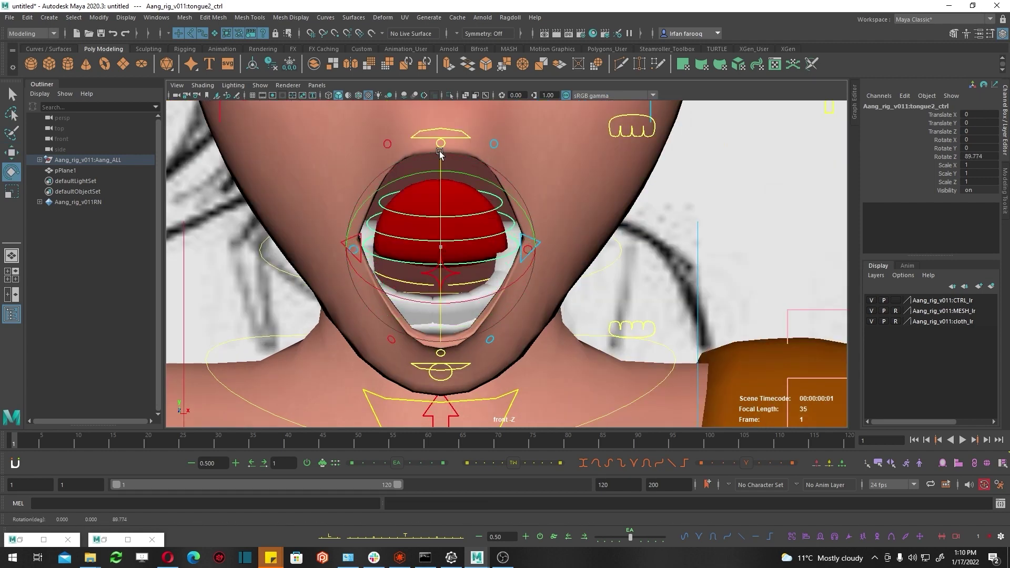
key(ctrl+z)
key(w)
scroll(410, 298, down, 1)
scroll(409, 298, down, 1)
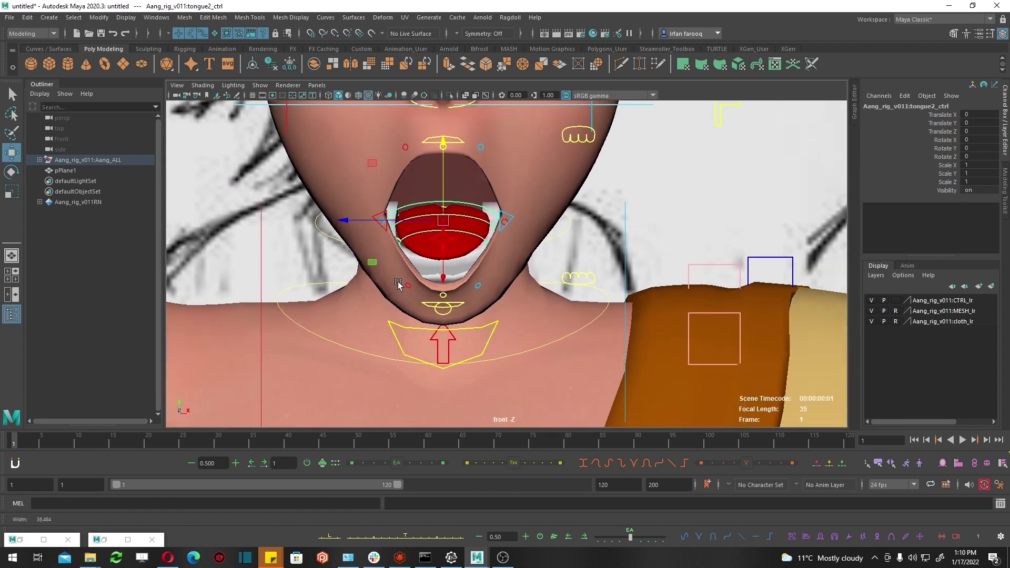
scroll(421, 400, down, 4)
click(598, 334)
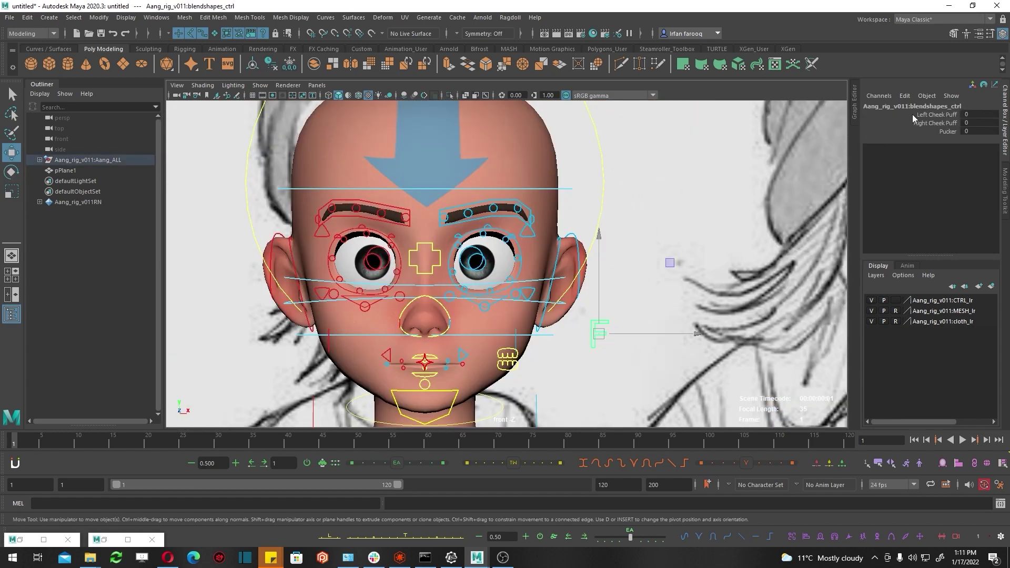
click(937, 123)
mouse_move(711, 153)
middle_down()
mouse_move(639, 239)
mouse_move(652, 239)
middle_up()
scroll(445, 306, down, 1)
click(444, 306)
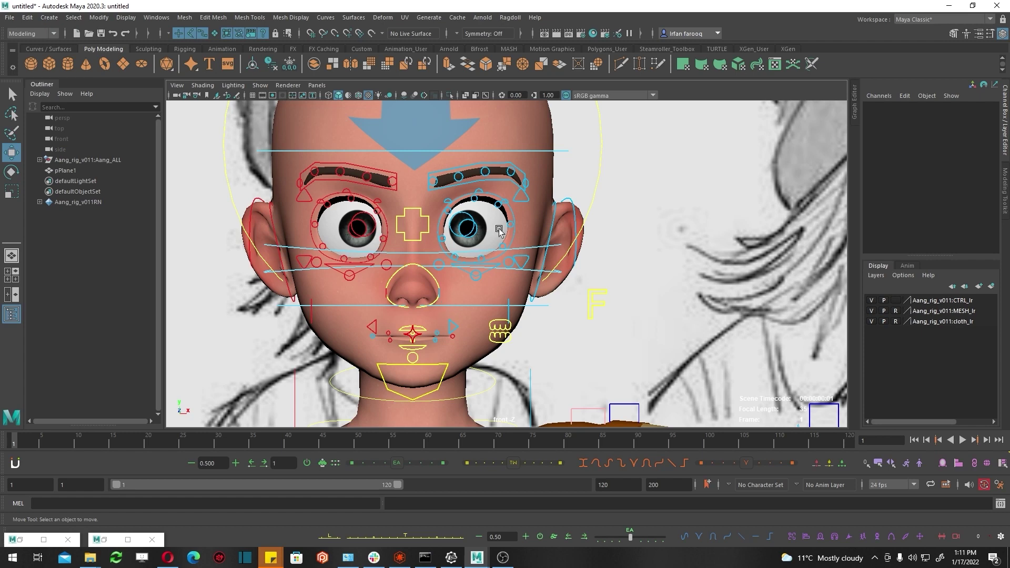
scroll(499, 230, down, 2)
scroll(499, 230, down, 2)
scroll(495, 237, down, 1)
click(486, 250)
key(e)
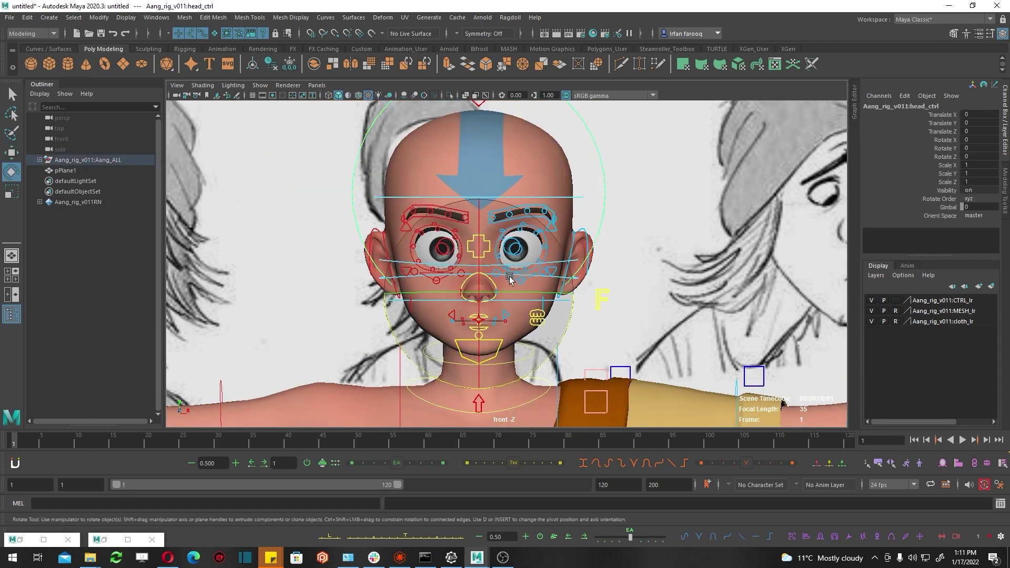
click(495, 286)
click(516, 291)
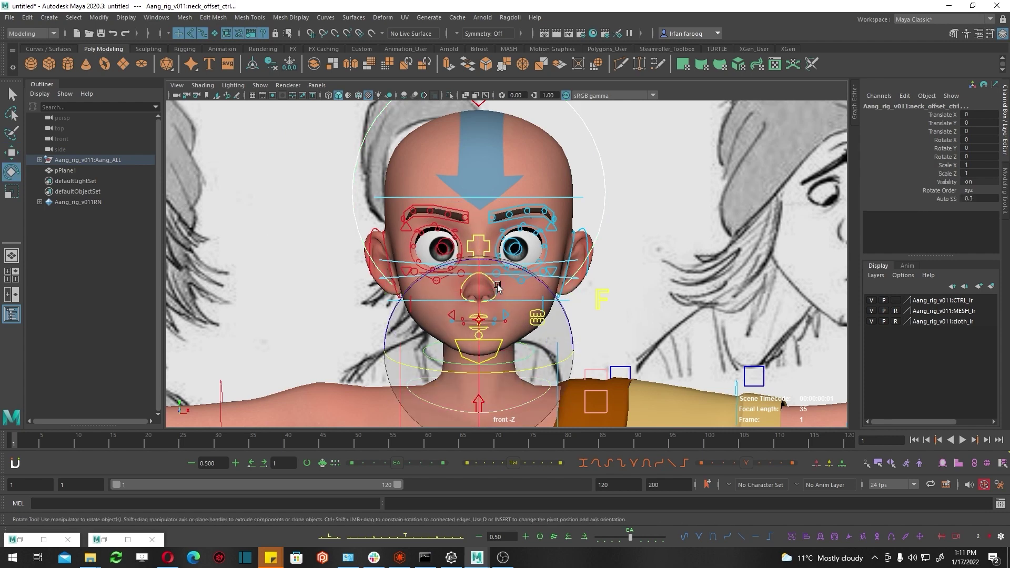
drag(516, 291, 516, 276)
key(ctrl+z)
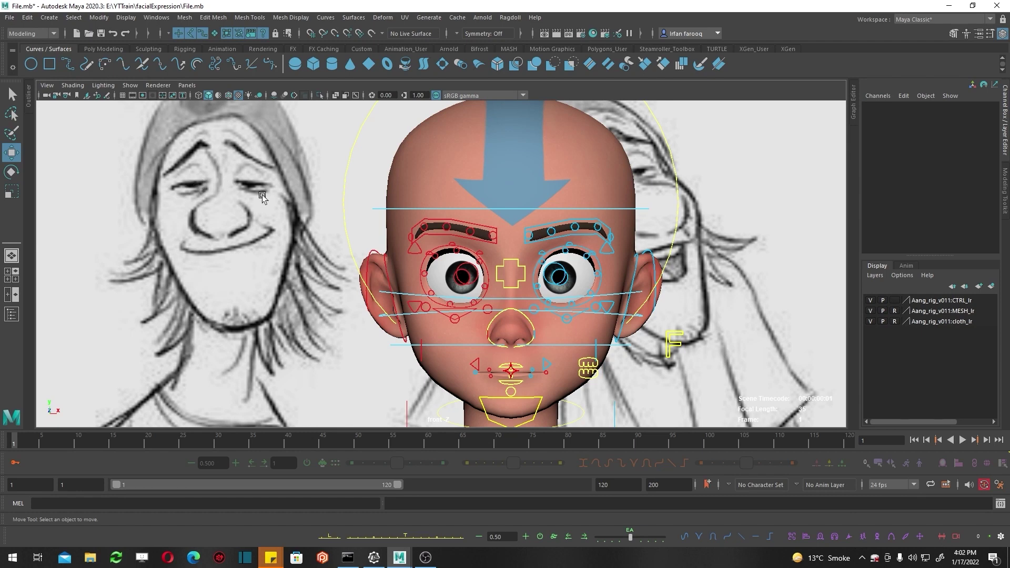
Step: Try raising and tilting the left eyebrow, then undo those attempts
click(463, 222)
click(563, 223)
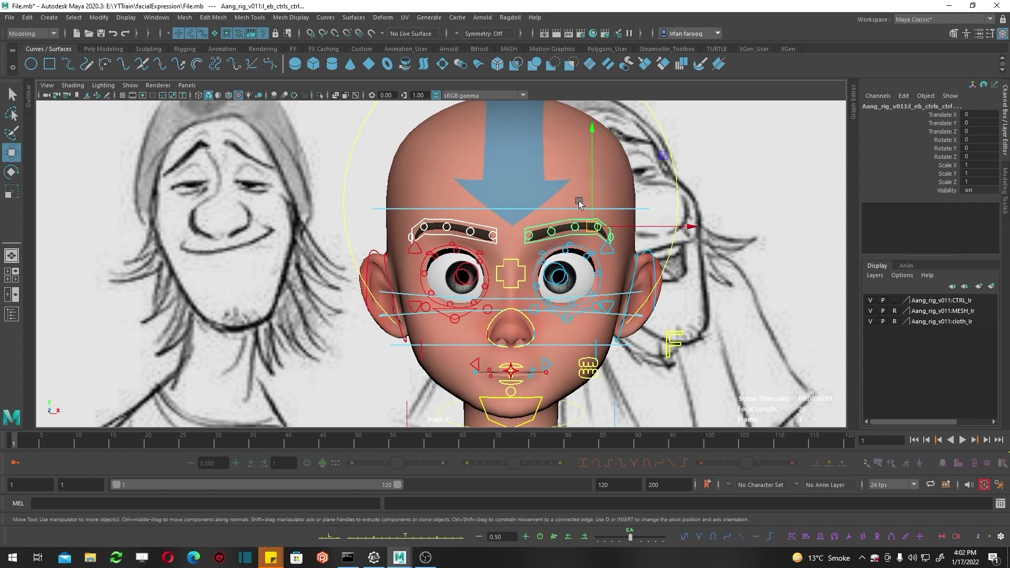
click(592, 189)
drag(593, 191, 593, 173)
key(ctrl+z)
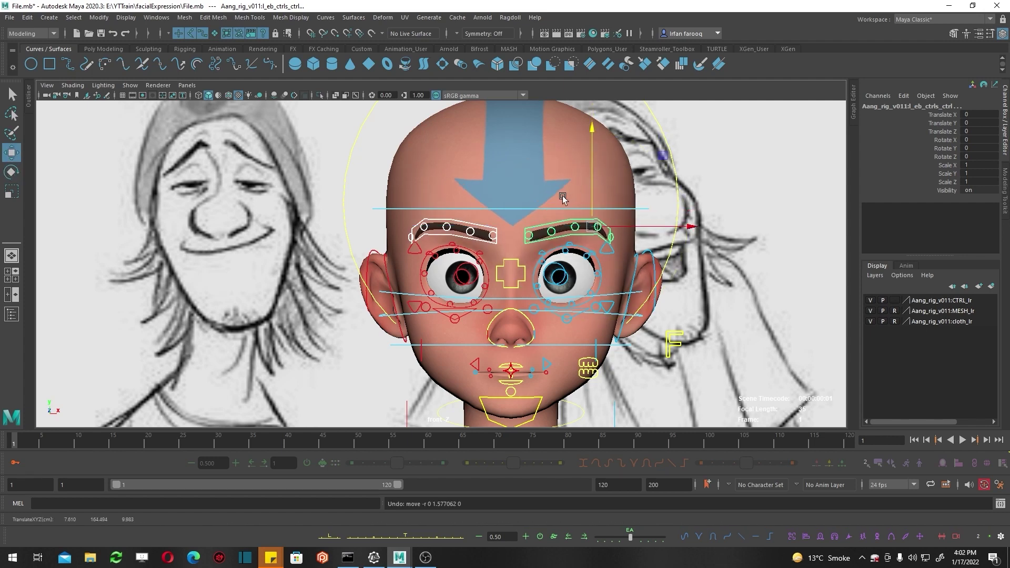
key(e)
drag(521, 191, 537, 152)
key(ctrl+z)
key(w)
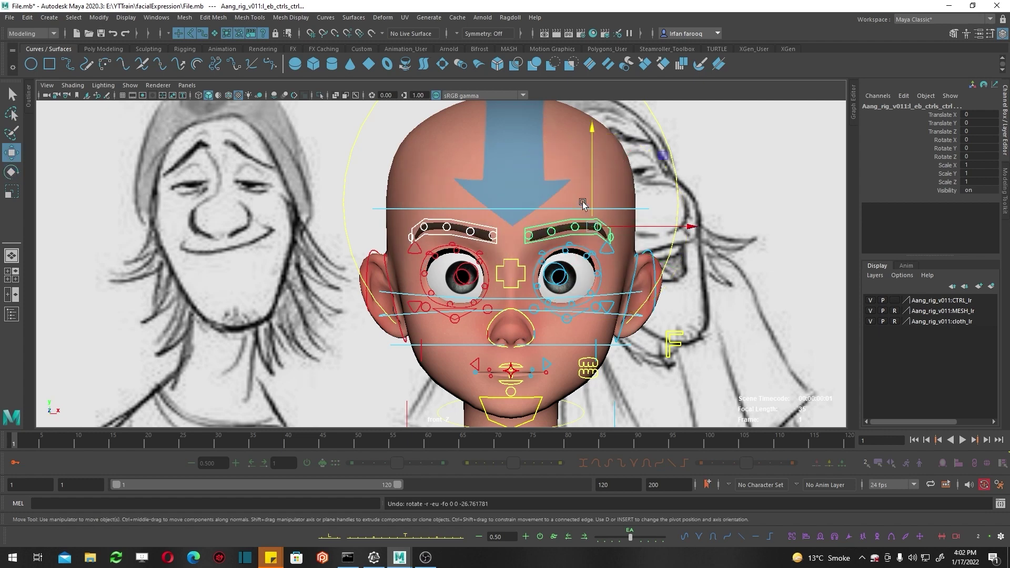
drag(591, 186, 587, 167)
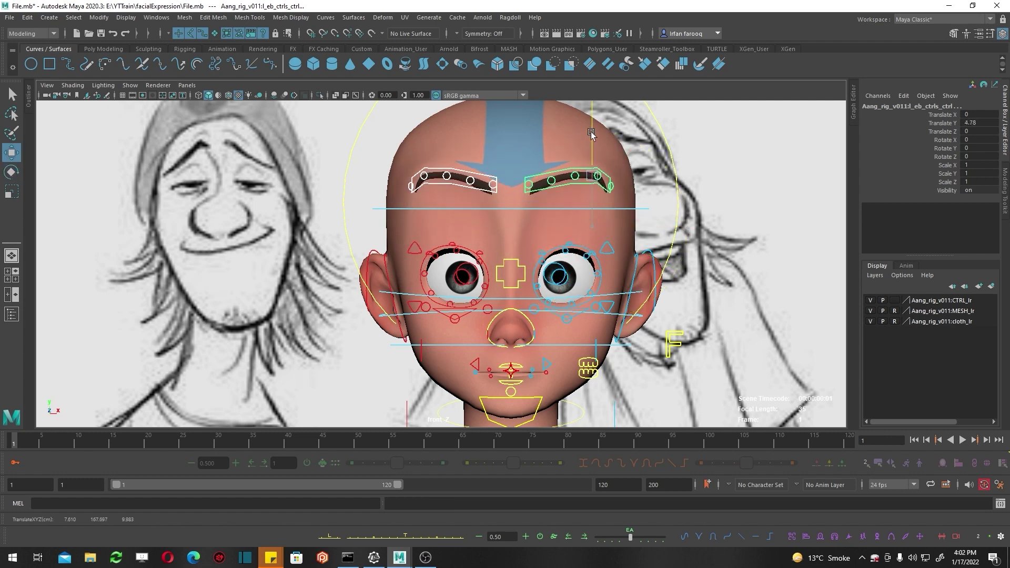
drag(586, 167, 589, 176)
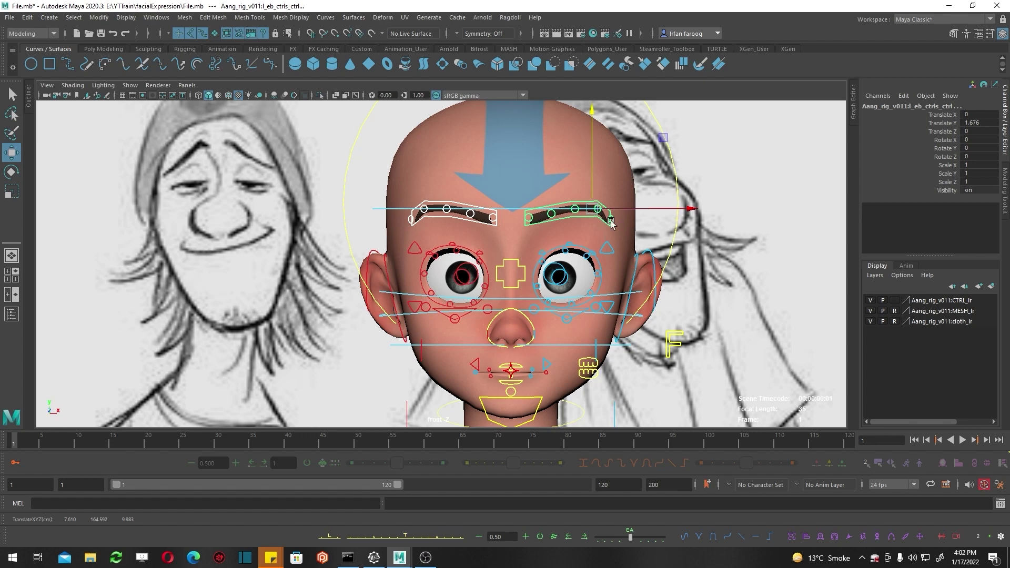
drag(592, 188, 552, 221)
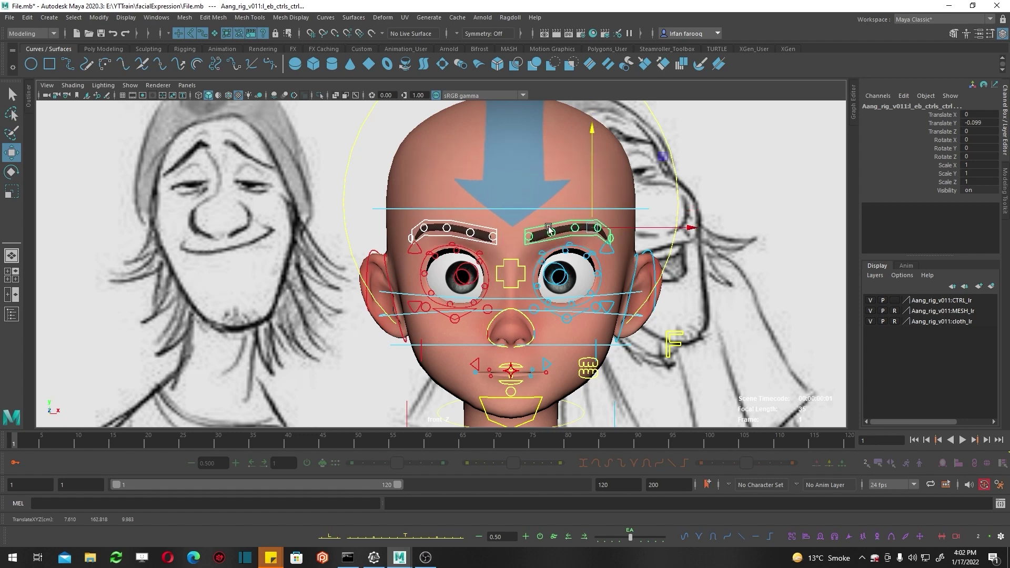
key(ctrl+z)
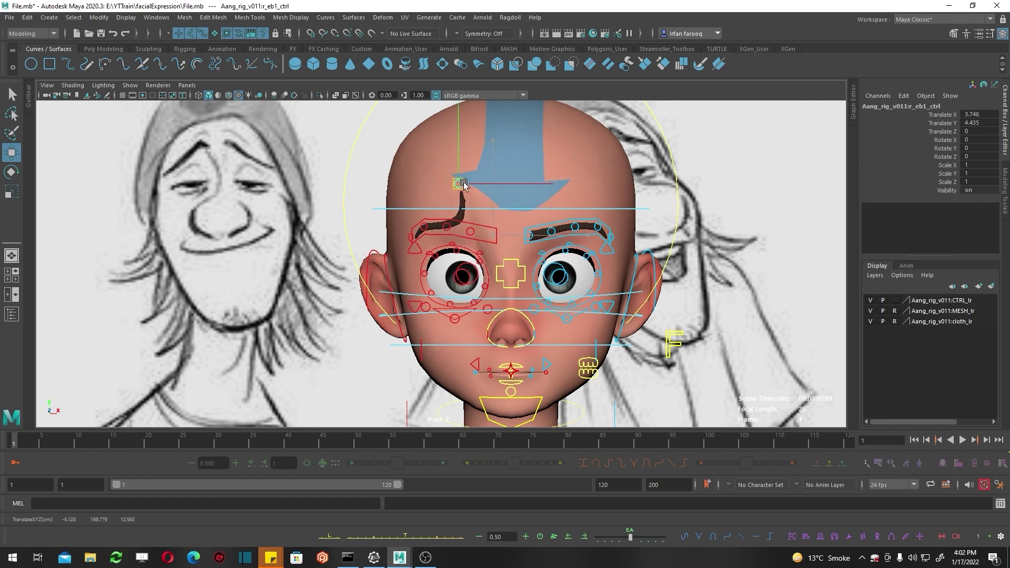
Step: Raise both eyebrows together and tilt them slightly
click(413, 244)
key(ctrl+z)
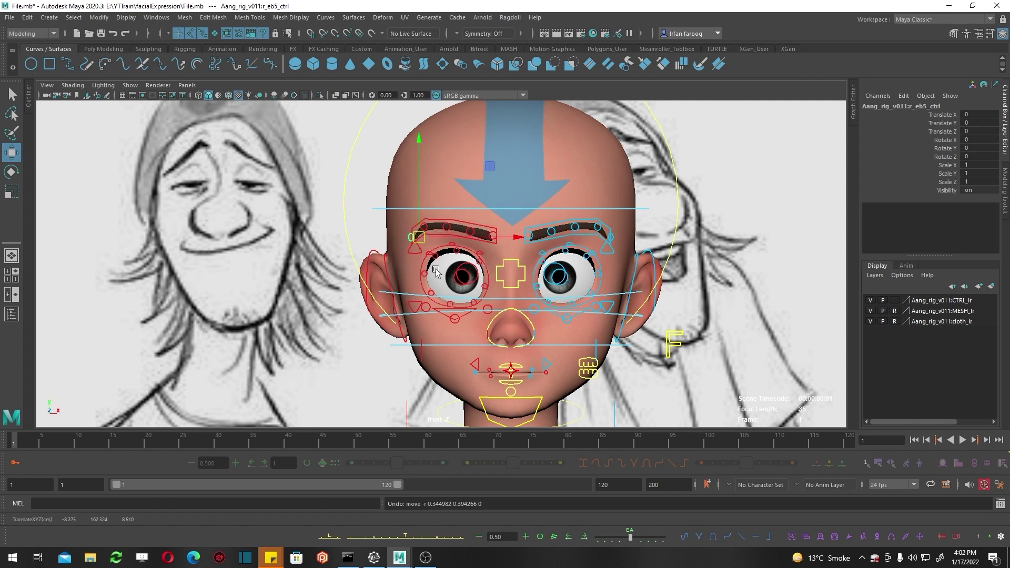
key(ctrl+z)
key(ctrl+z)
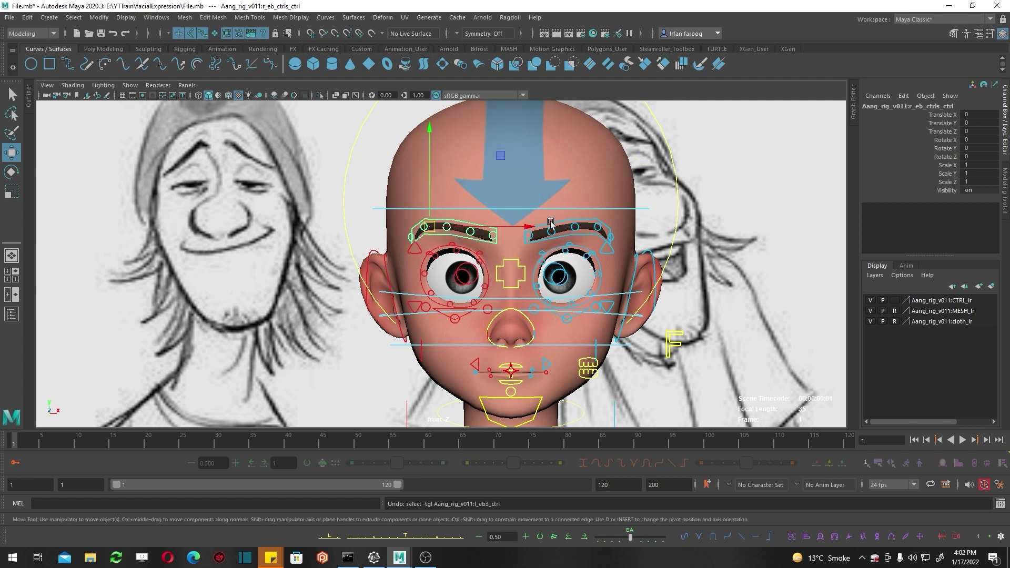
shift+click(557, 223)
drag(593, 200, 593, 192)
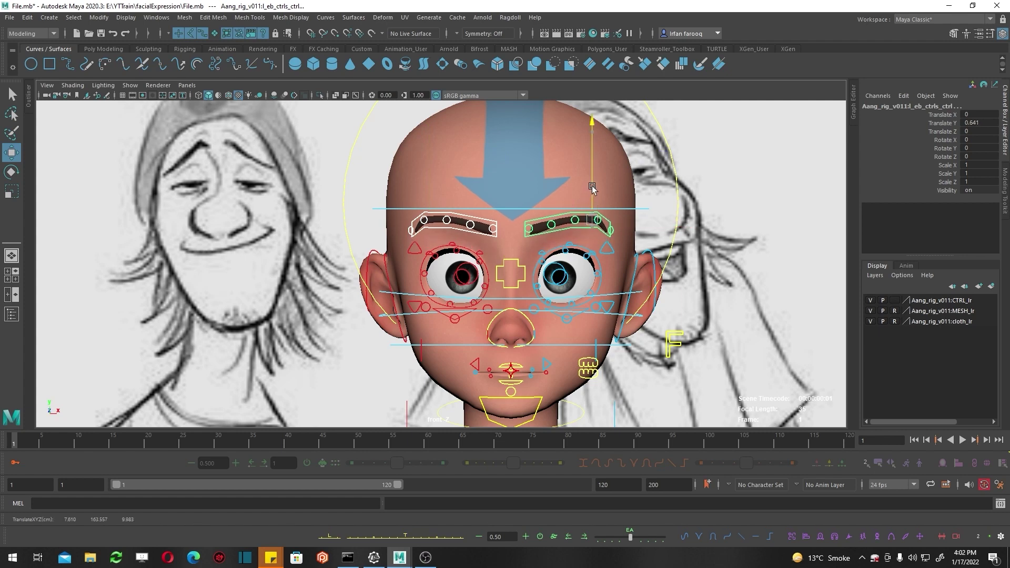
key(e)
drag(511, 184, 591, 166)
key(w)
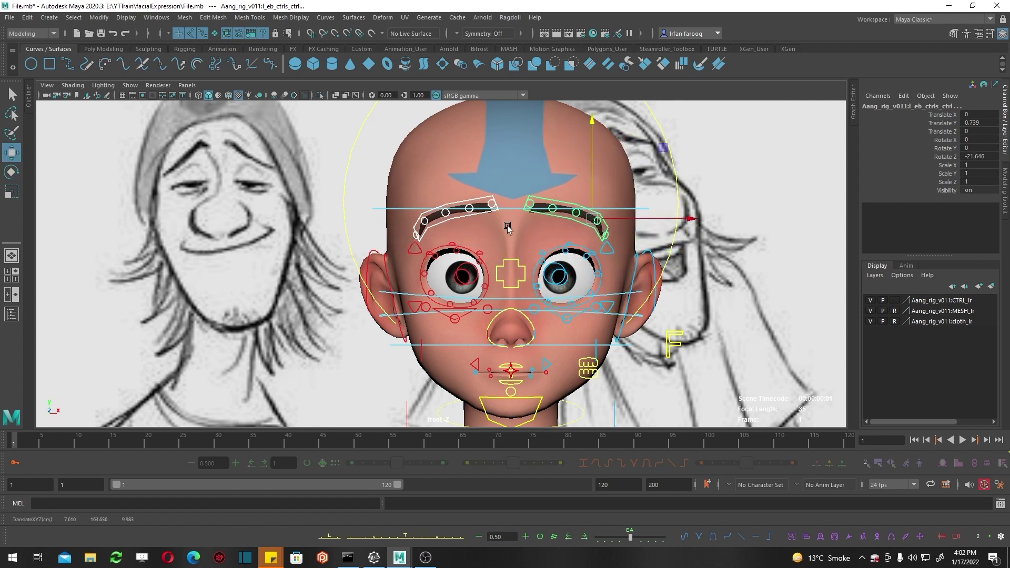
Step: Raise the screen-left brow and lift the inner end of the screen-right brow
click(486, 211)
drag(428, 192, 426, 185)
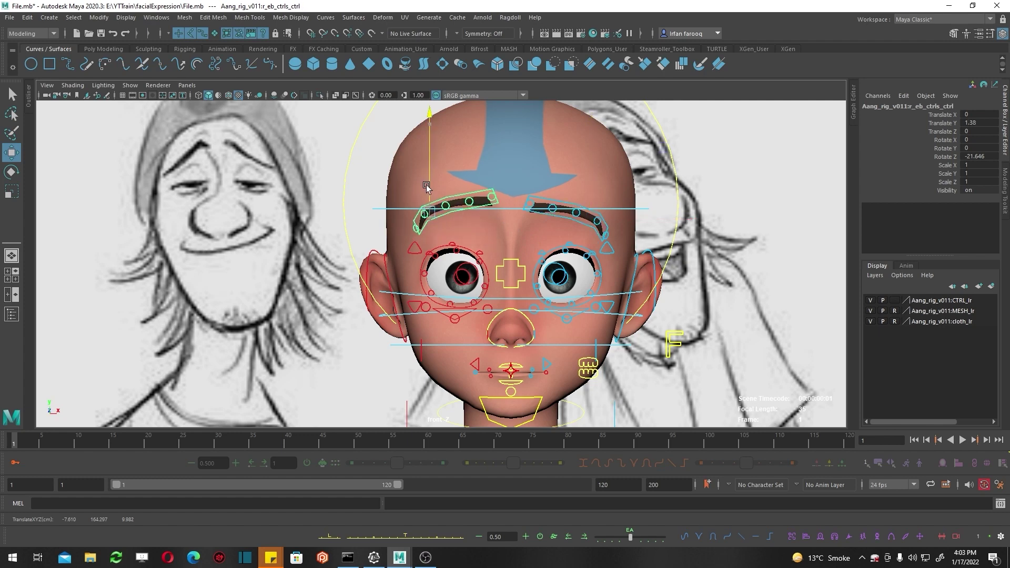
click(553, 202)
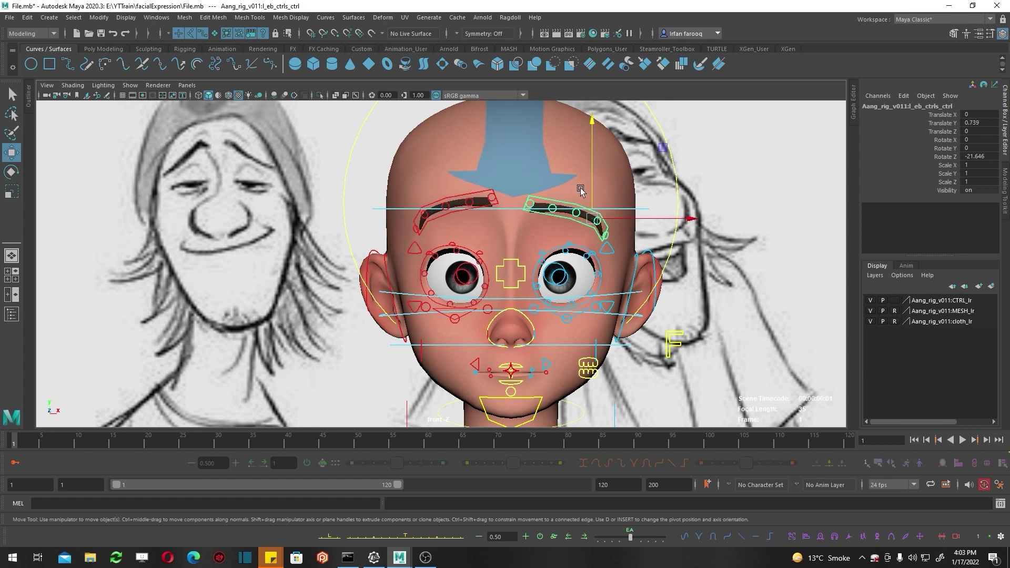
key(ctrl+z)
click(491, 197)
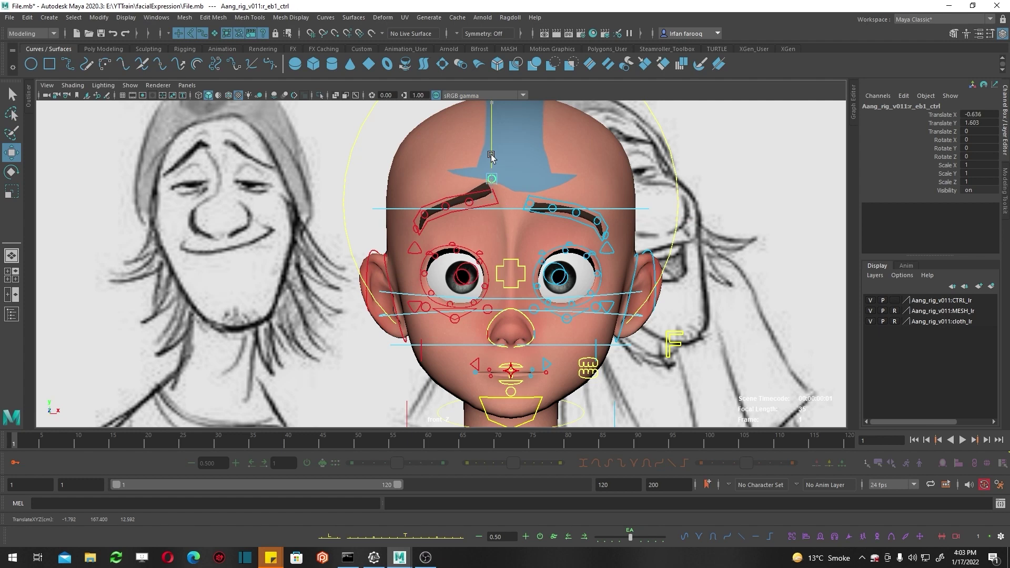
click(530, 205)
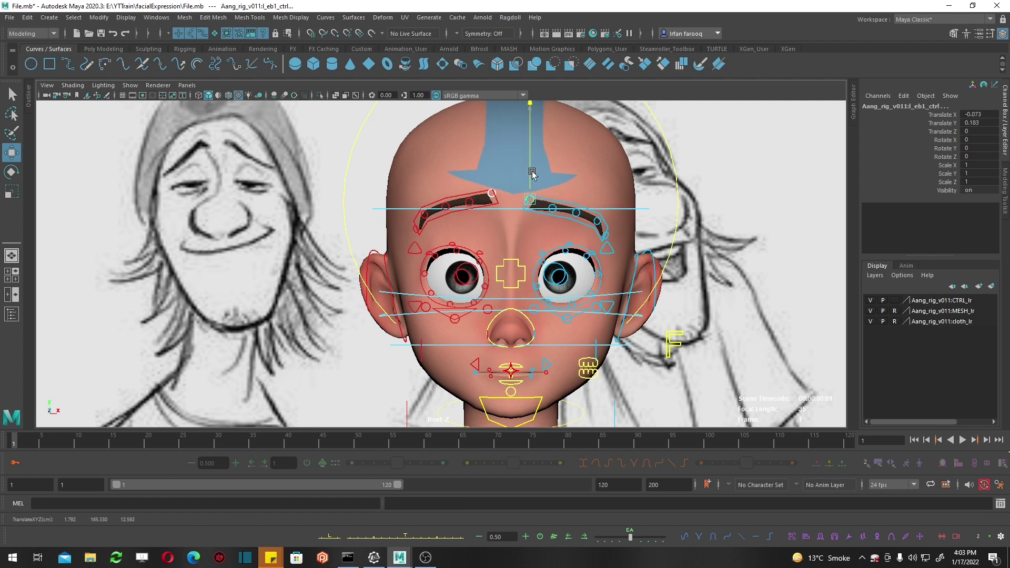
mouse_move(530, 205)
mouse_down()
mouse_move(491, 191)
mouse_move(441, 203)
mouse_up()
Step: Lower the outer ends of both eyebrows so they droop
click(468, 203)
click(442, 210)
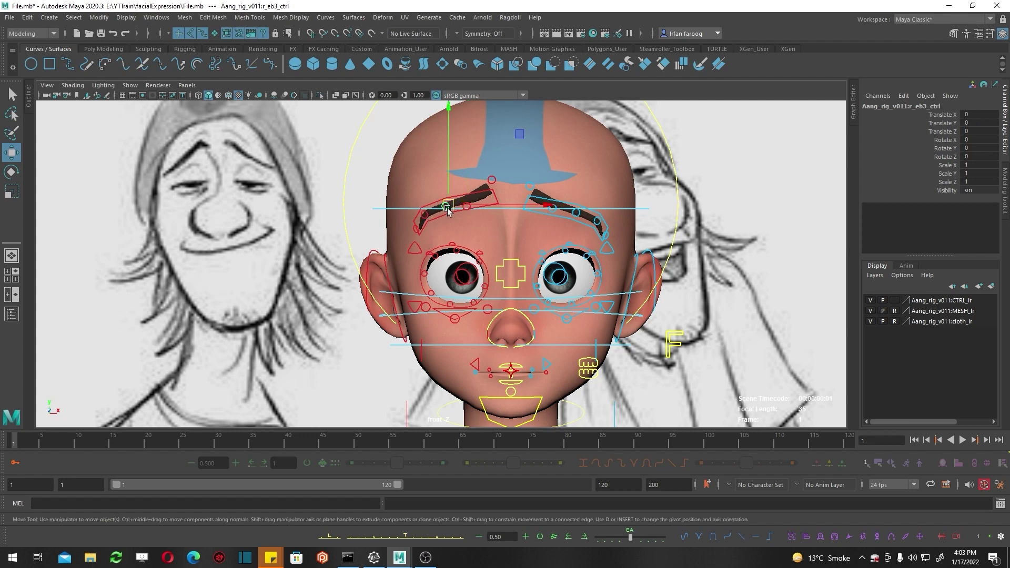
click(426, 215)
drag(425, 215, 431, 222)
click(525, 182)
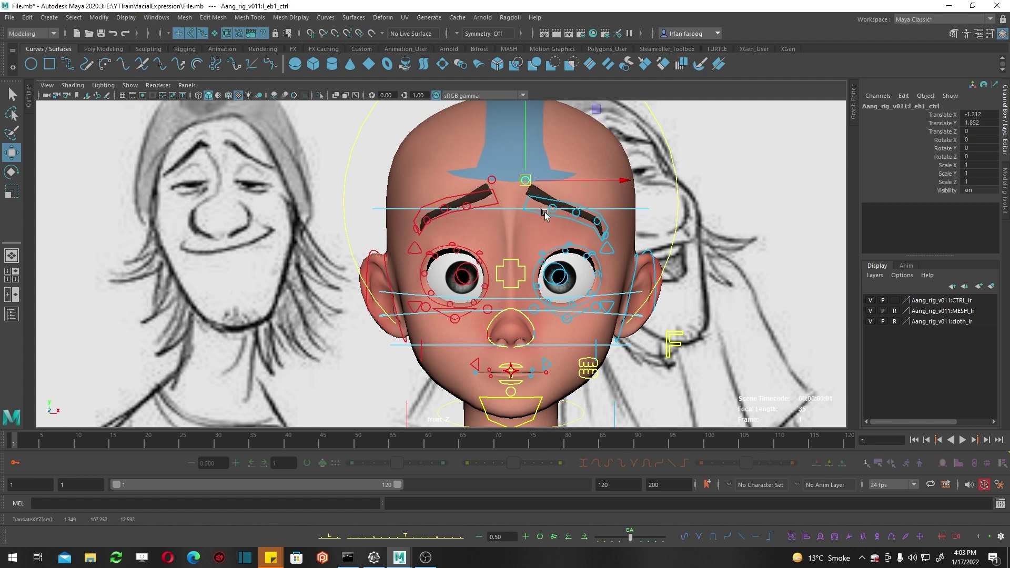
click(551, 209)
click(596, 221)
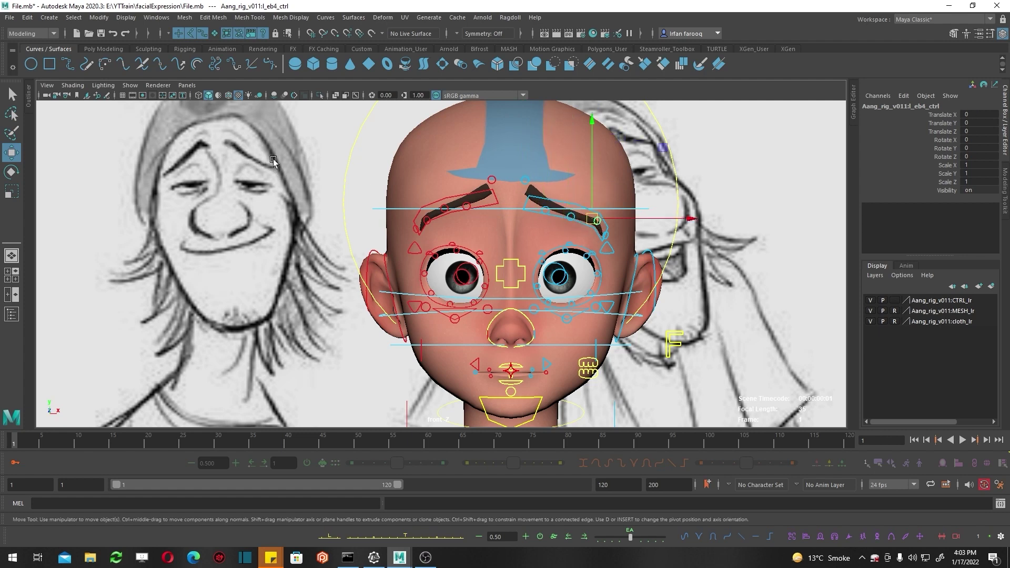
drag(592, 202, 605, 233)
Step: Tilt the outer brow tips, left to 19.847 in Z, and hide NURBS curves
click(613, 246)
click(419, 228)
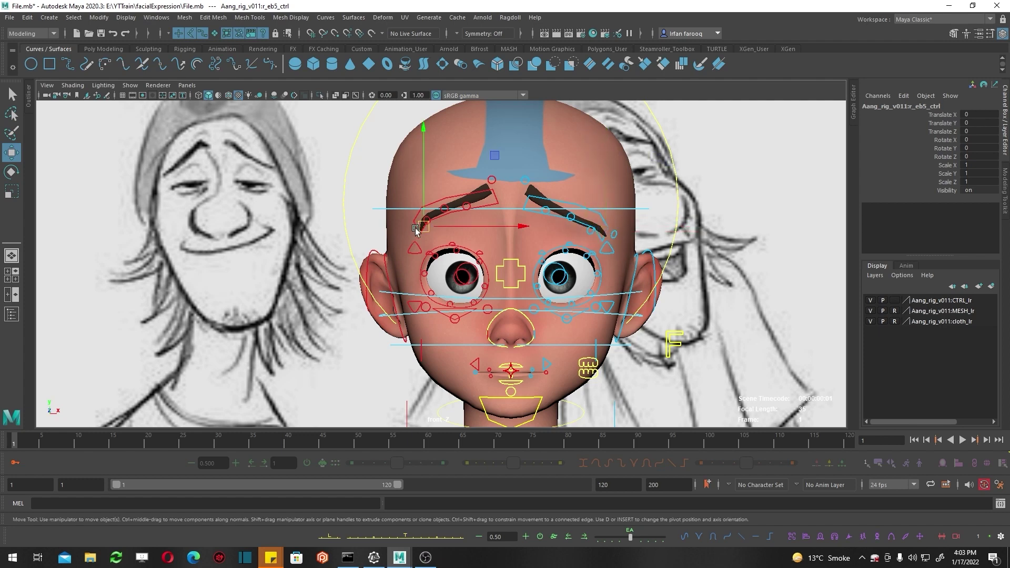
drag(418, 228, 411, 226)
key(e)
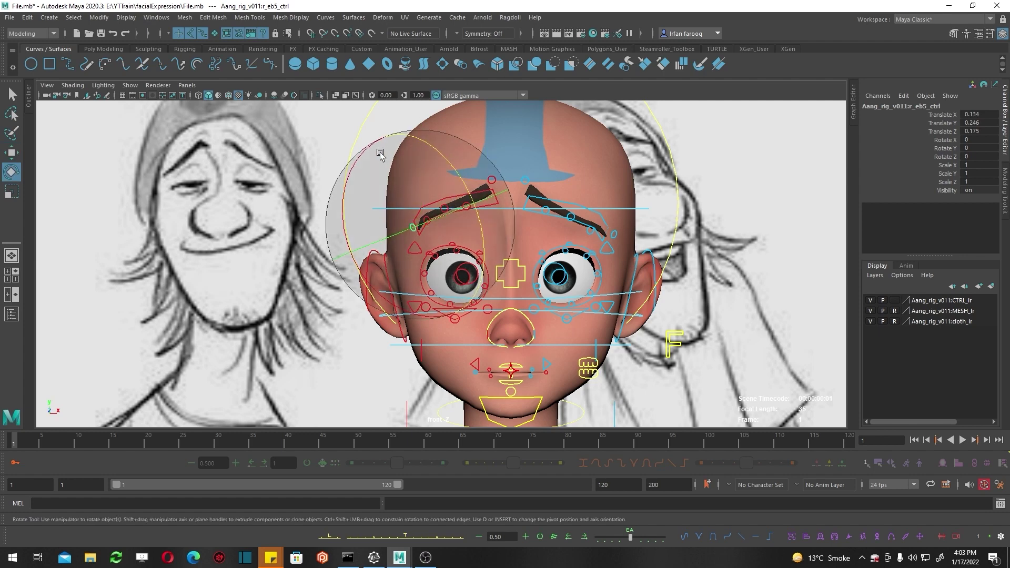
right_click(380, 154)
mouse_move(380, 153)
mouse_down()
mouse_move(502, 182)
mouse_move(501, 171)
mouse_up()
key(w)
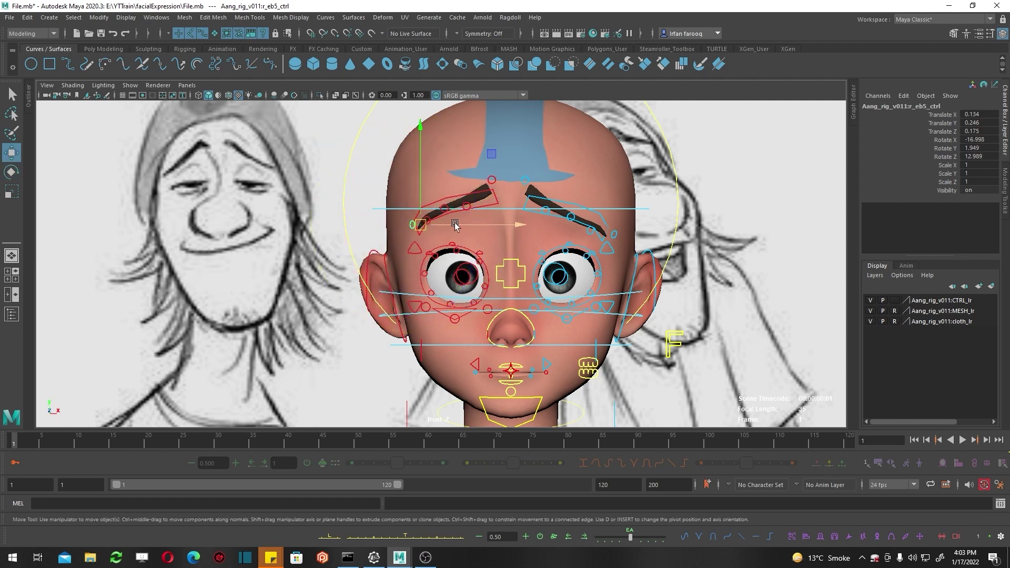
click(609, 238)
key(e)
click(130, 85)
click(140, 153)
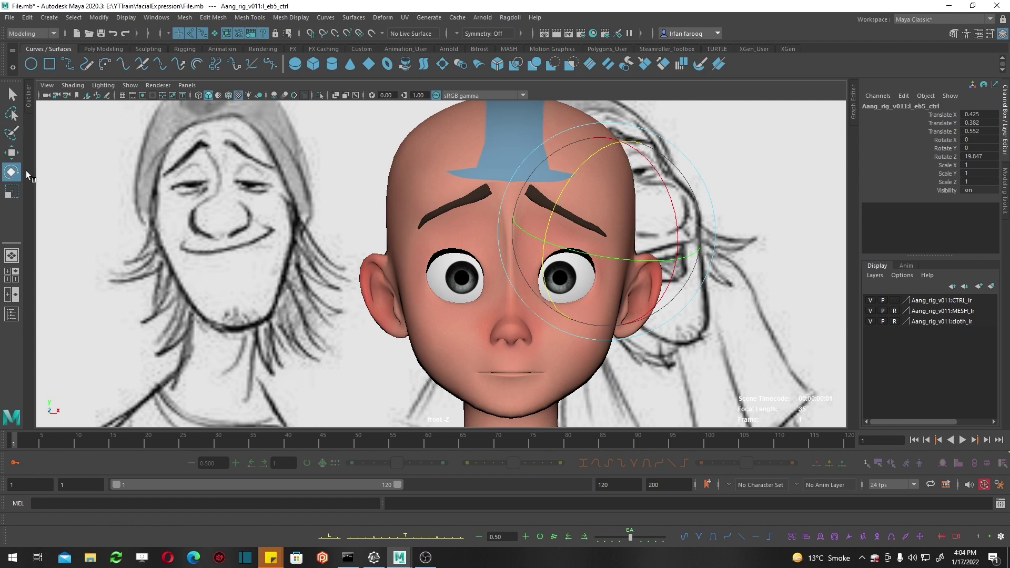
Step: Add a grease pencil frame and sketch guide strokes on the screen-left brow and reference sketch
click(106, 95)
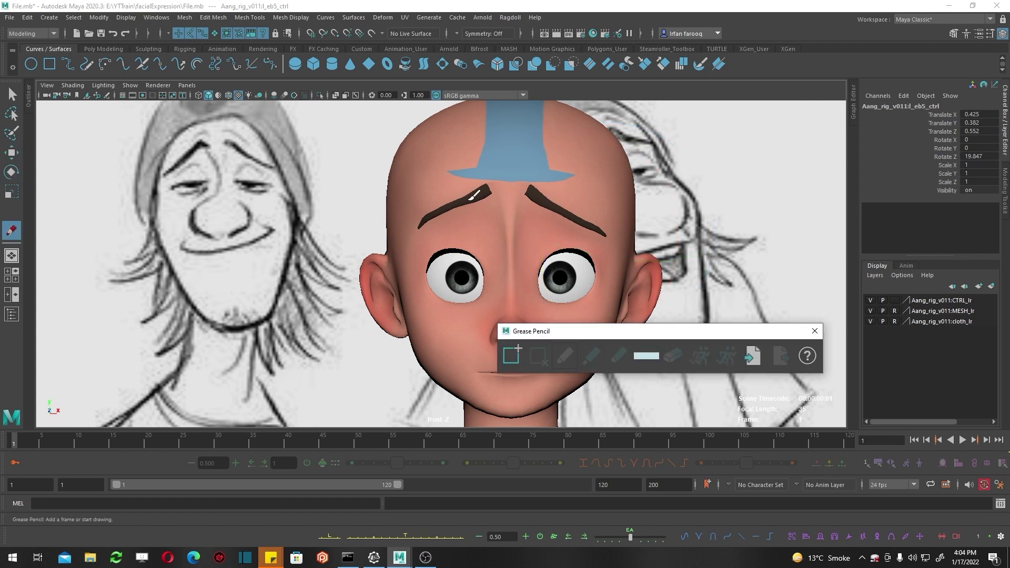
click(484, 187)
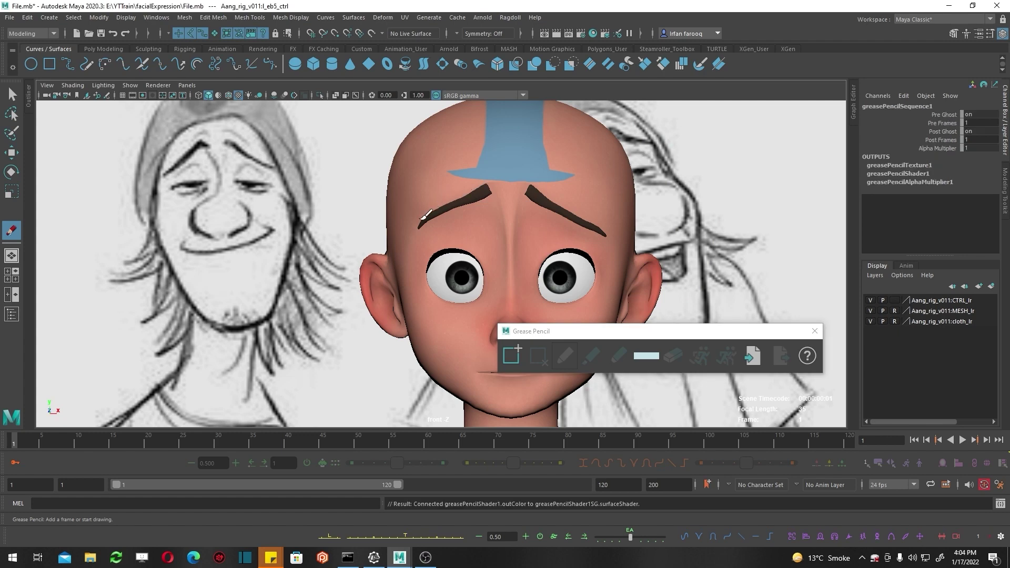
click(130, 84)
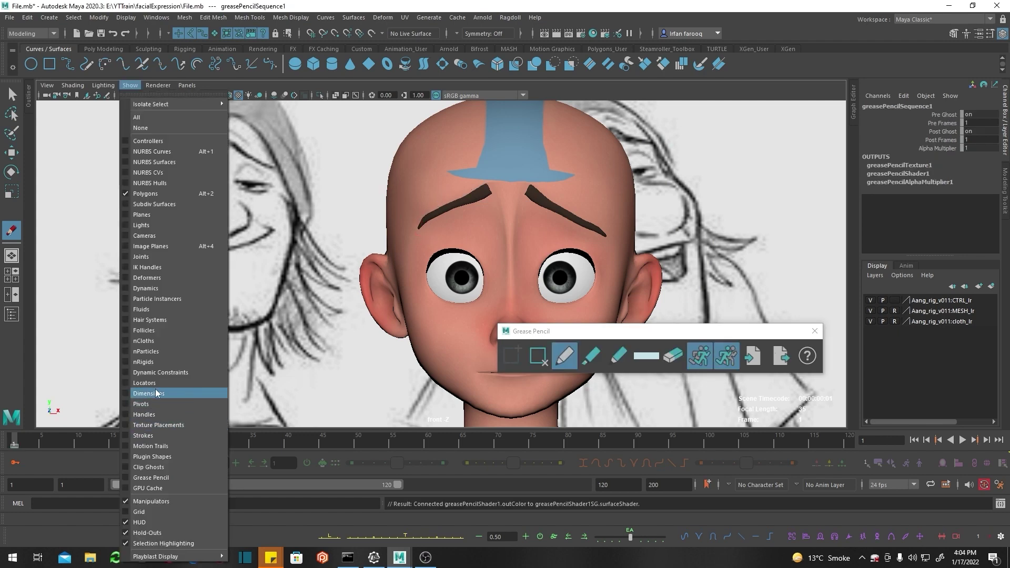
click(171, 477)
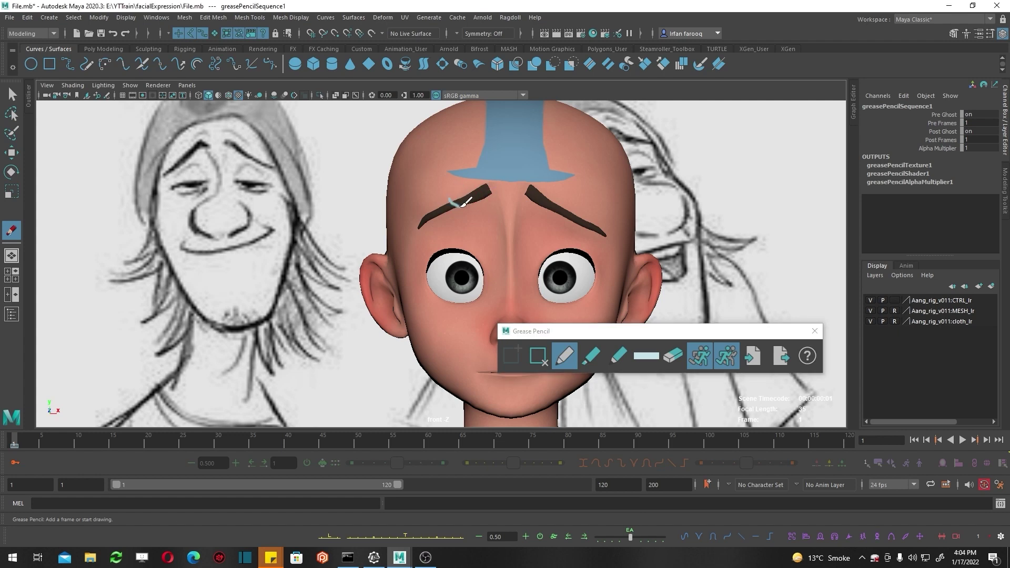
drag(463, 196, 445, 218)
drag(181, 149, 167, 138)
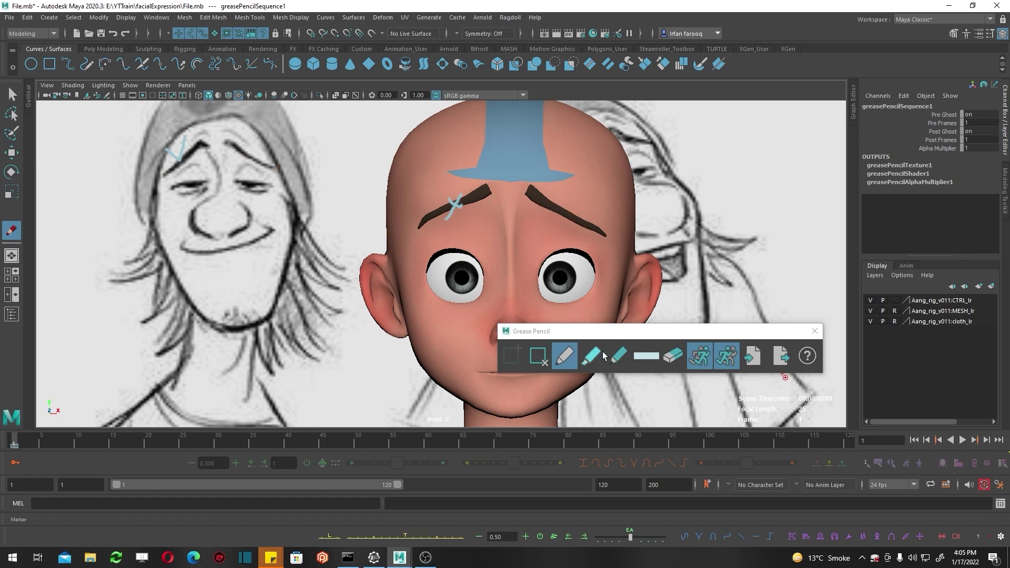
click(565, 355)
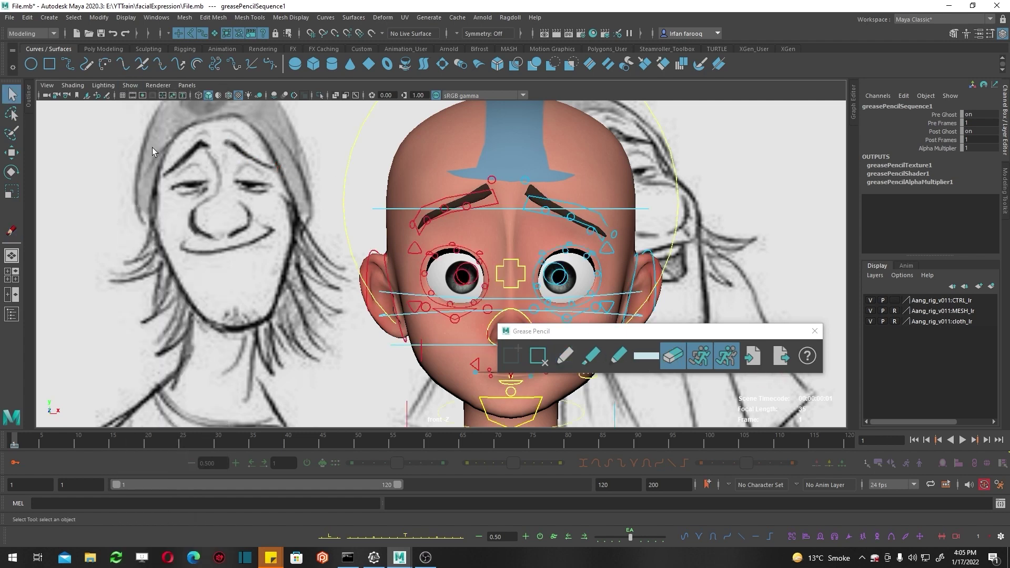
Step: Zoom in, lower the screen-right brow's middle and rotate its outer end steeper
click(574, 221)
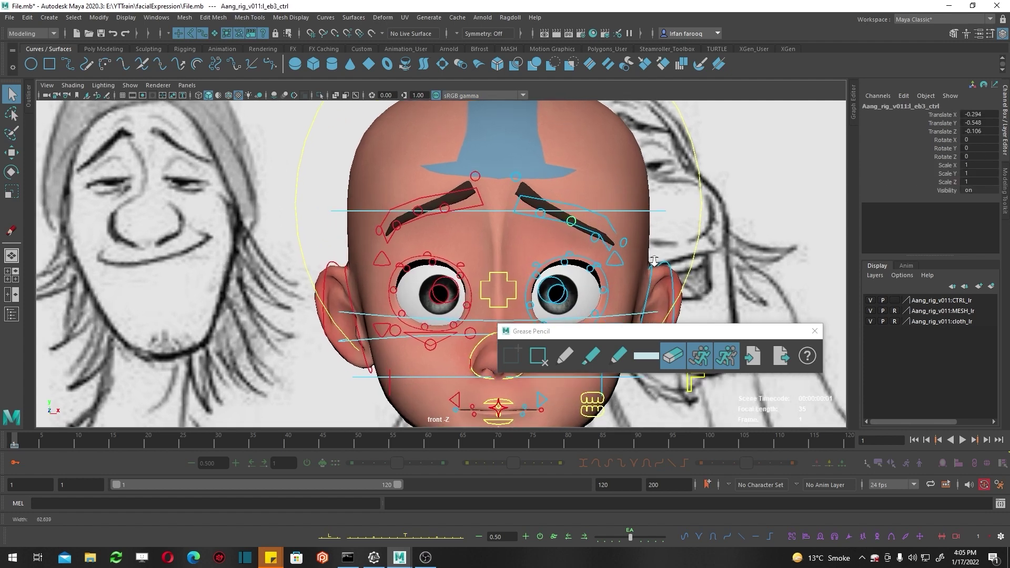
scroll(579, 184, up, 3)
scroll(615, 189, up, 2)
scroll(527, 169, up, 2)
scroll(436, 155, up, 1)
key(w)
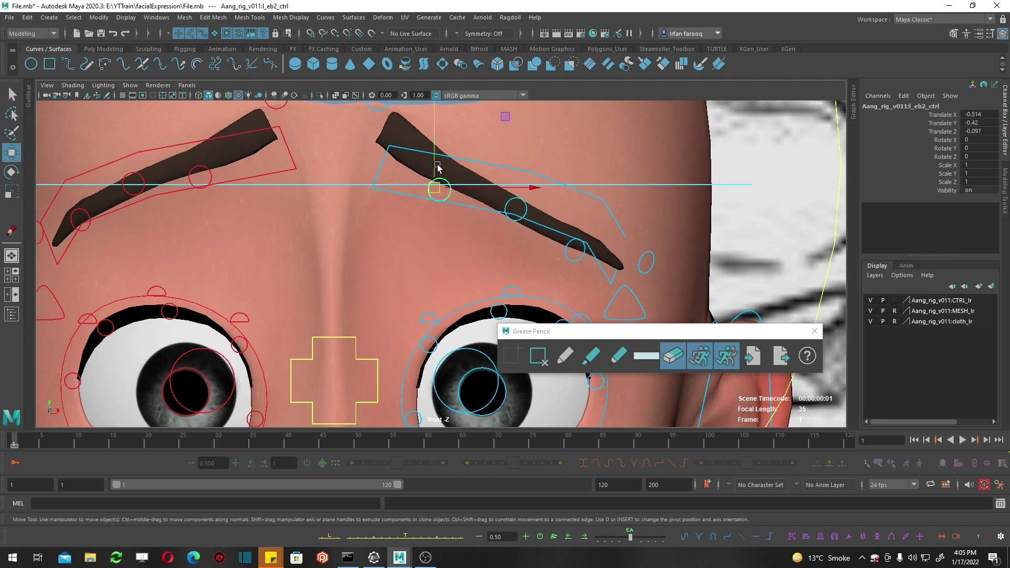
drag(509, 208, 485, 214)
click(130, 86)
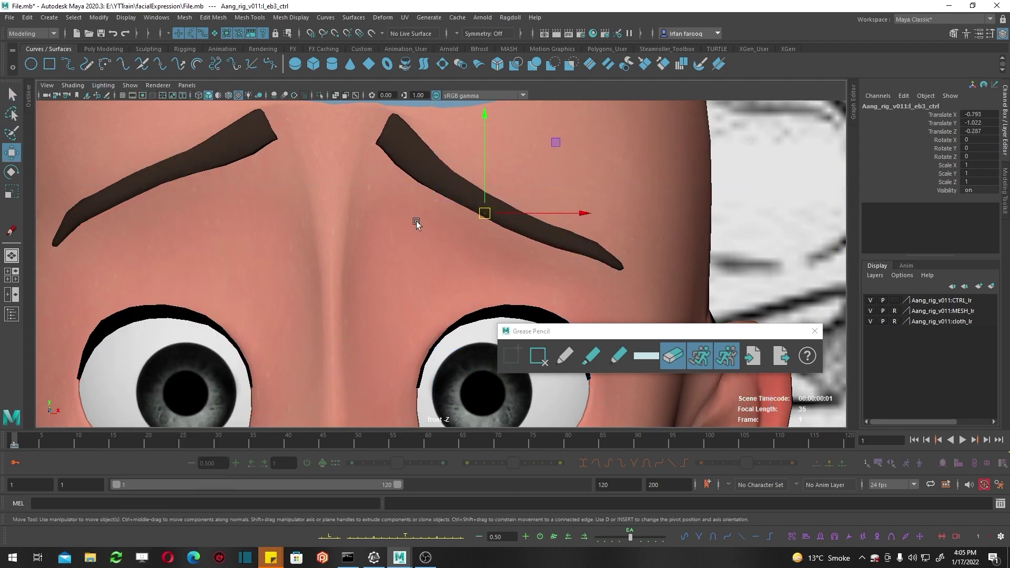
click(556, 256)
drag(555, 257, 550, 255)
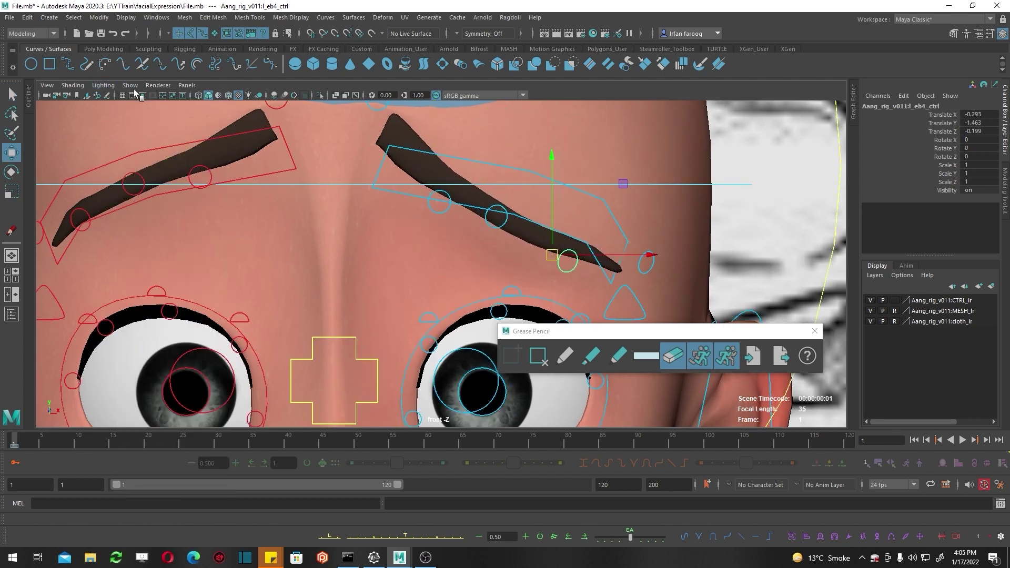
key(e)
drag(513, 153, 538, 155)
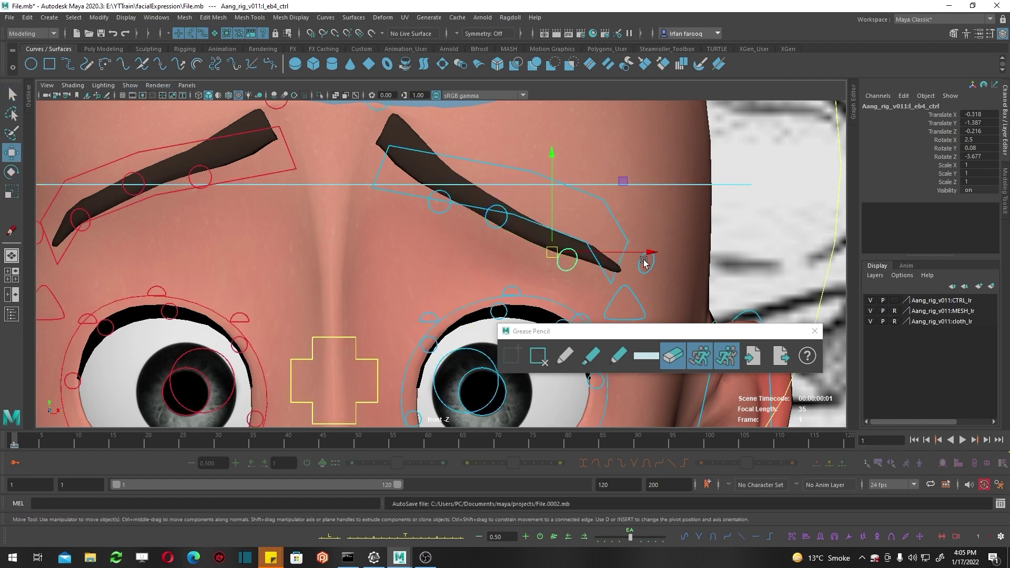
Step: Reposition the middle of the screen-left brow and lower its outer tip
click(648, 238)
key(w)
scroll(282, 225, down, 5)
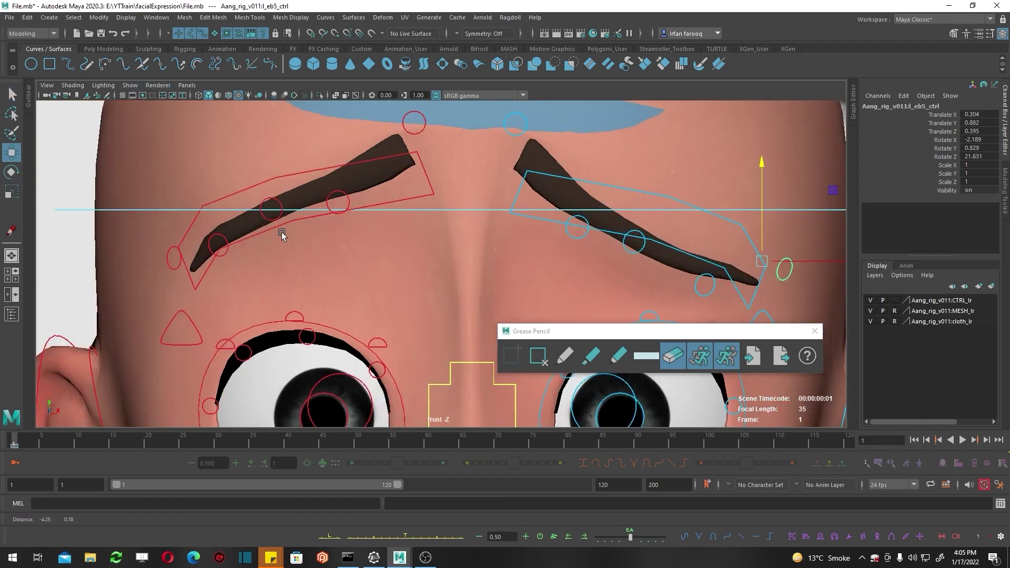
click(271, 225)
mouse_move(271, 225)
mouse_down()
mouse_move(293, 243)
mouse_move(378, 218)
mouse_up()
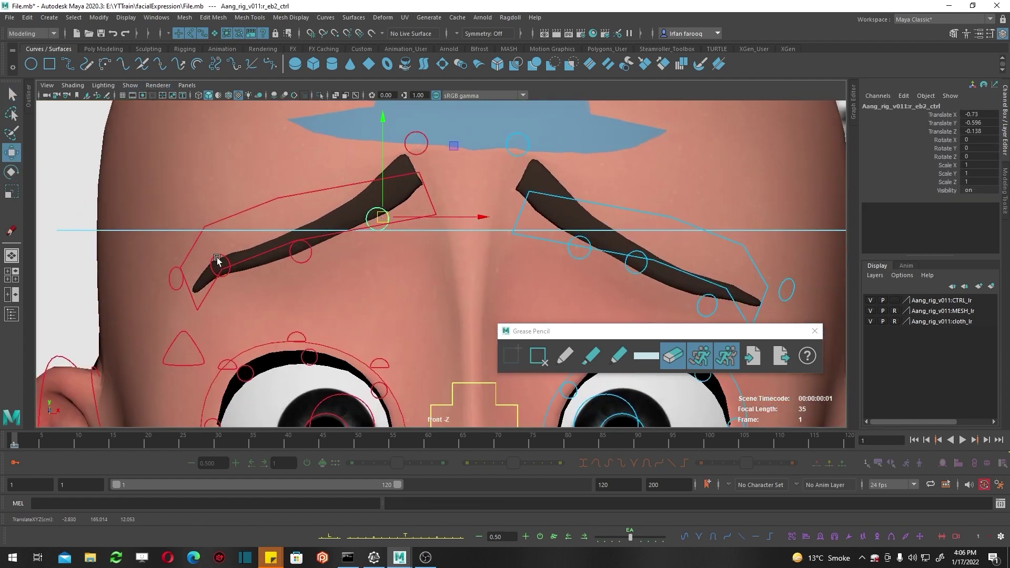
click(176, 279)
mouse_move(200, 261)
mouse_down()
mouse_move(238, 286)
mouse_move(282, 219)
mouse_up()
click(221, 274)
Step: Rotate the screen-left brow's outer tip to angle it downward
key(e)
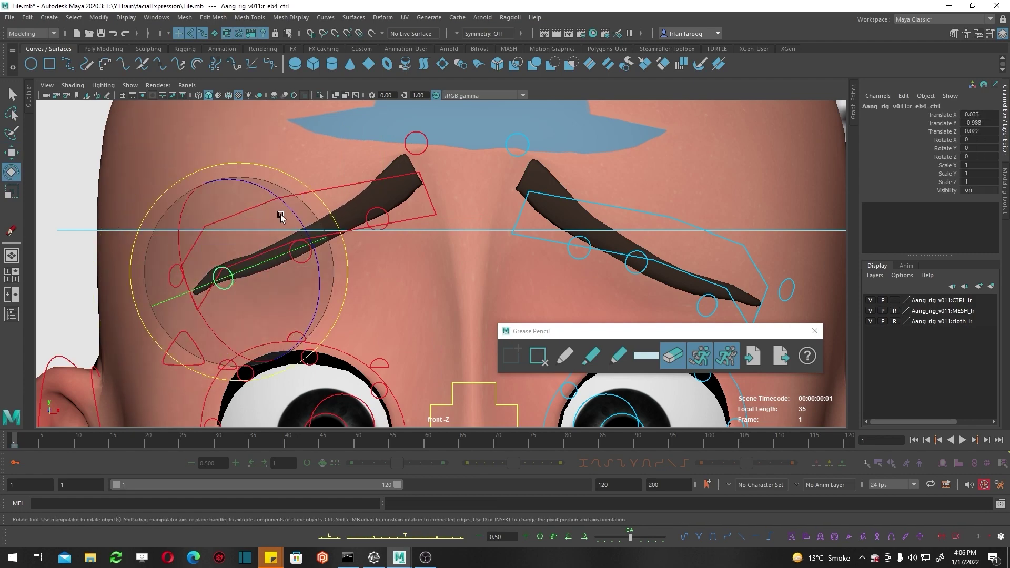
scroll(282, 219, down, 5)
scroll(299, 268, up, 5)
key(w)
click(299, 269)
key(e)
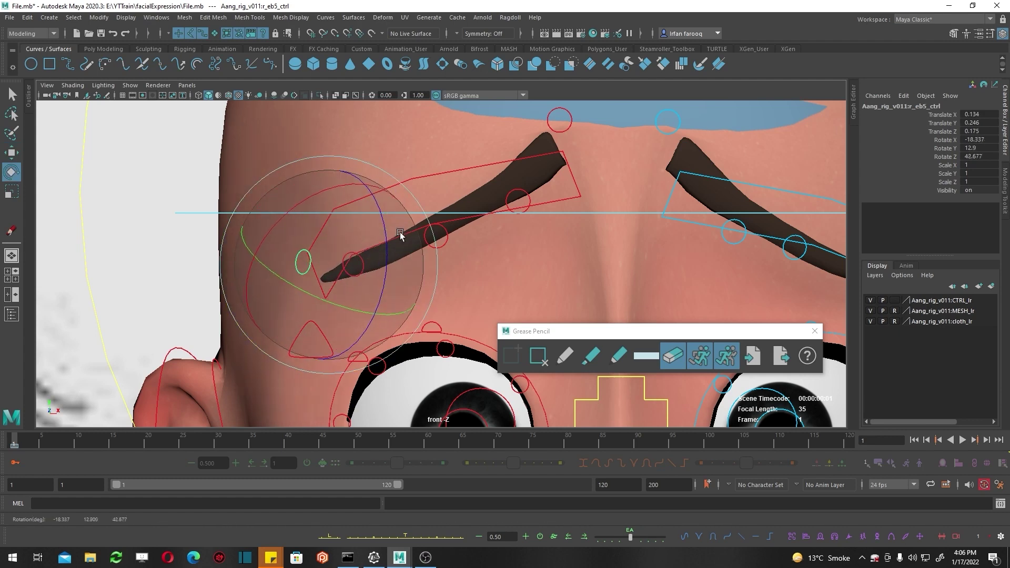
drag(400, 232, 326, 176)
scroll(176, 144, down, 5)
scroll(390, 273, up, 1)
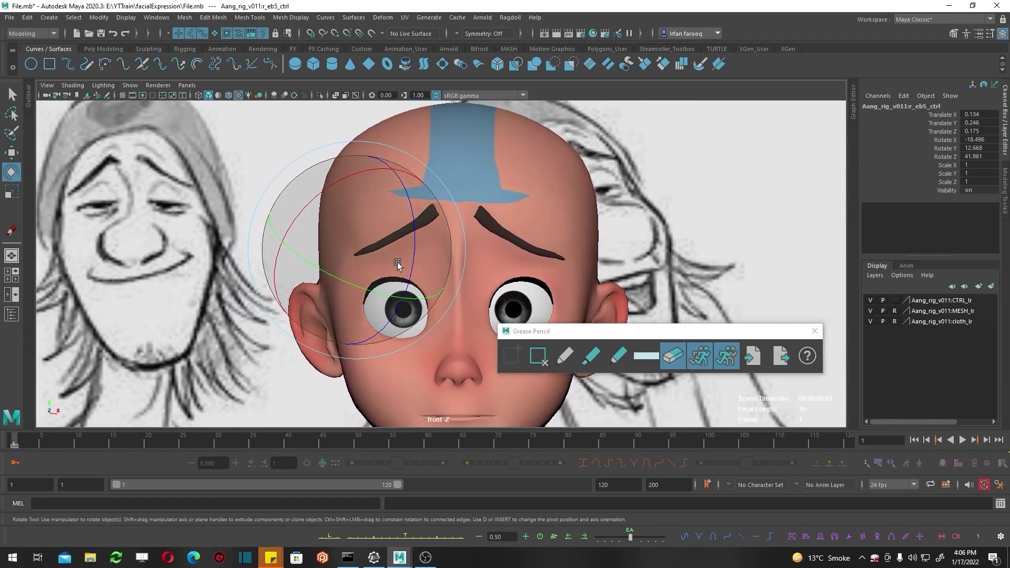
click(521, 231)
Step: Frame the whole face and lower the screen-left upper eyelid slightly
key(w)
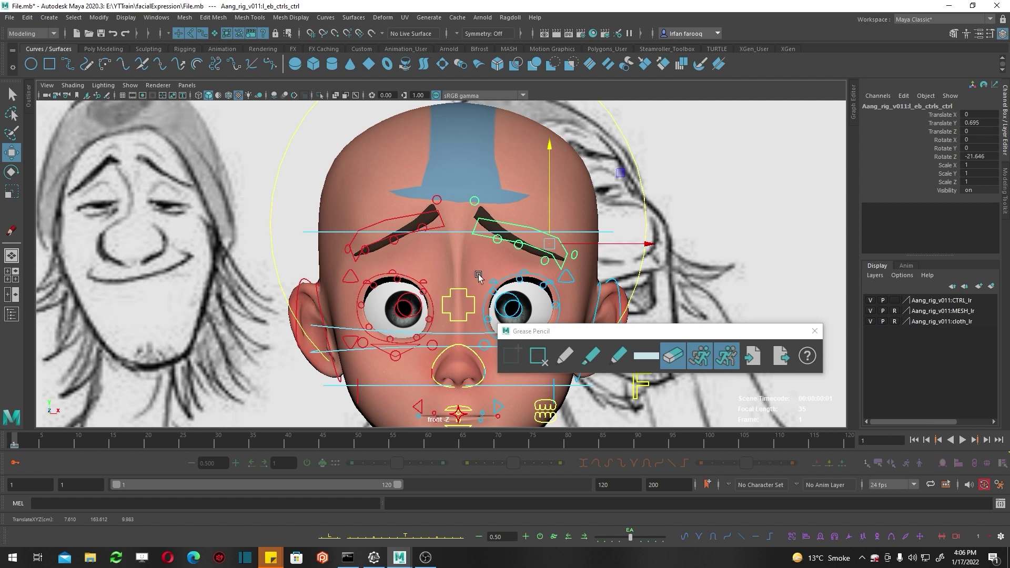
drag(621, 335, 716, 338)
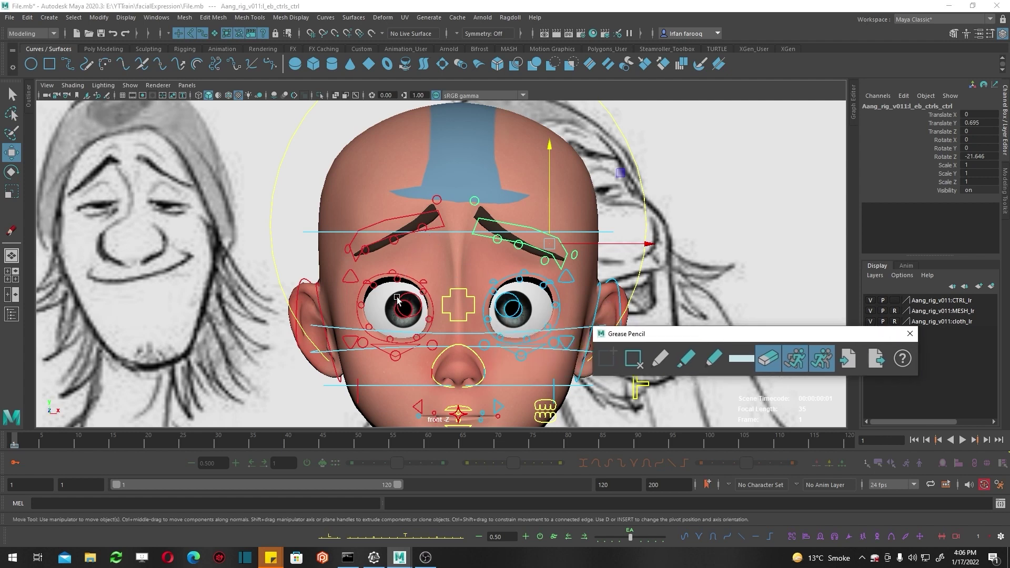
alt+middle_drag(371, 269, 401, 216)
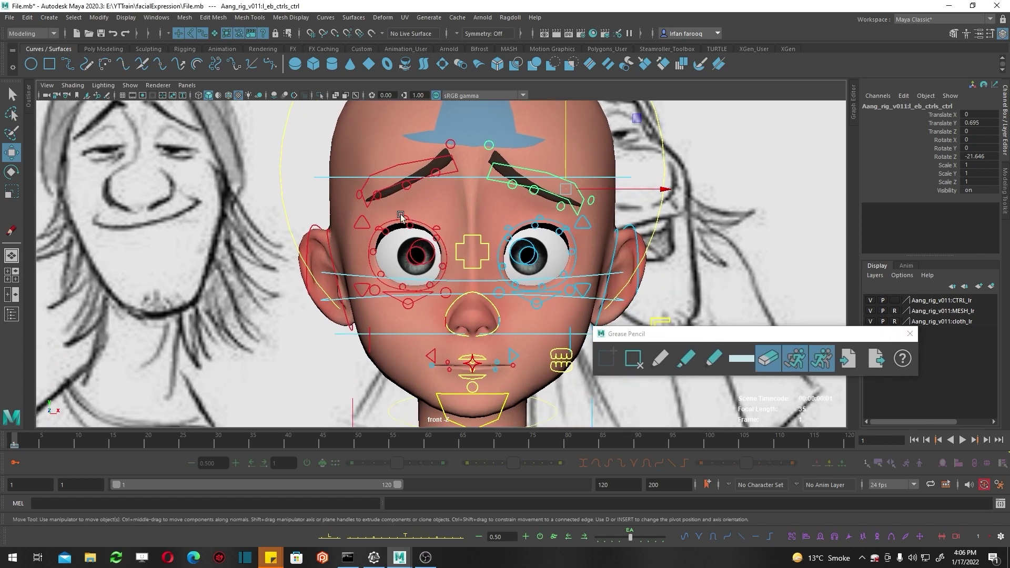
click(364, 219)
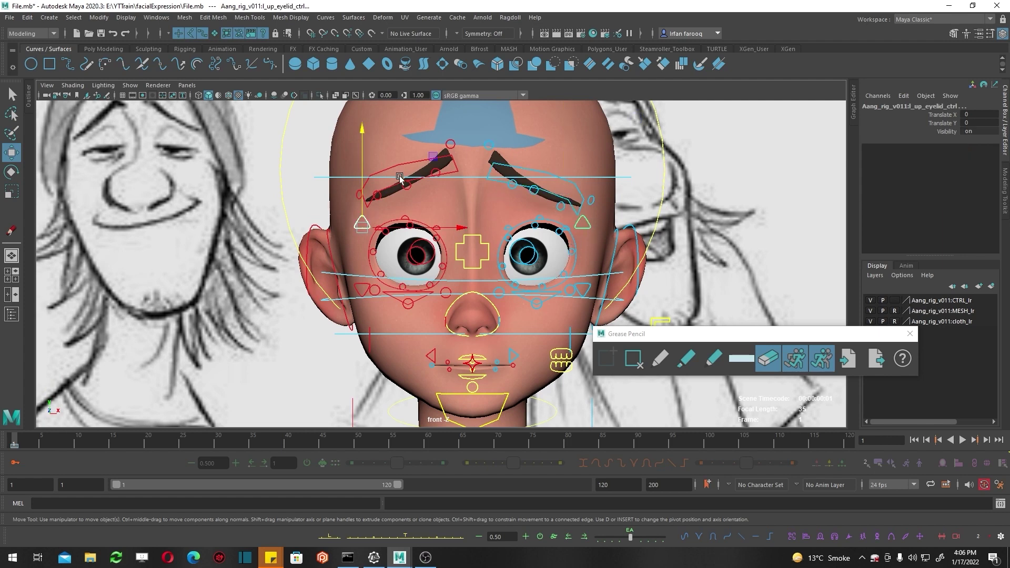
drag(361, 175, 371, 202)
drag(372, 198, 376, 201)
Step: Raise the left lower eyelid to 0.859 and aim both eyes upward
click(360, 286)
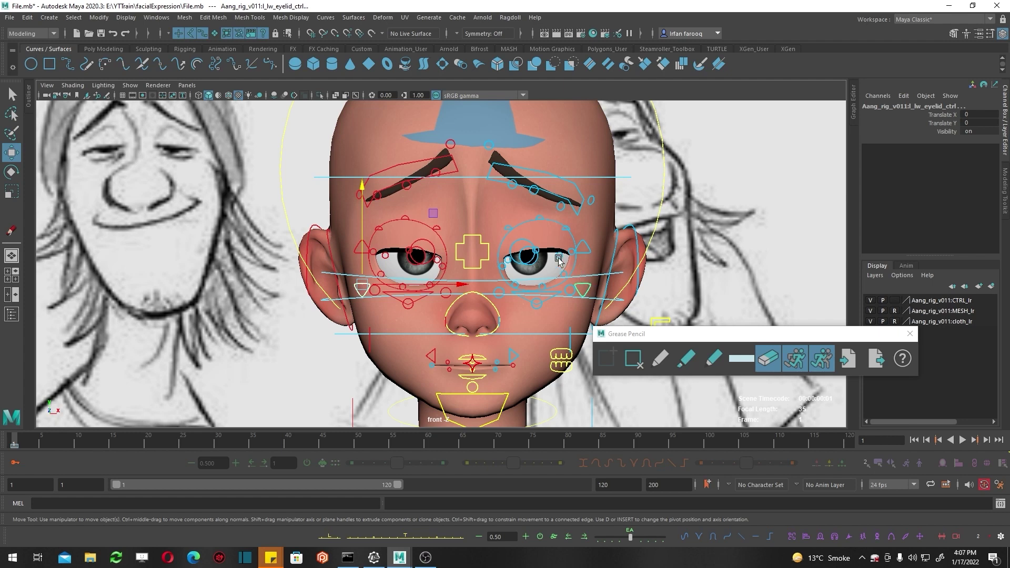
drag(363, 224, 364, 204)
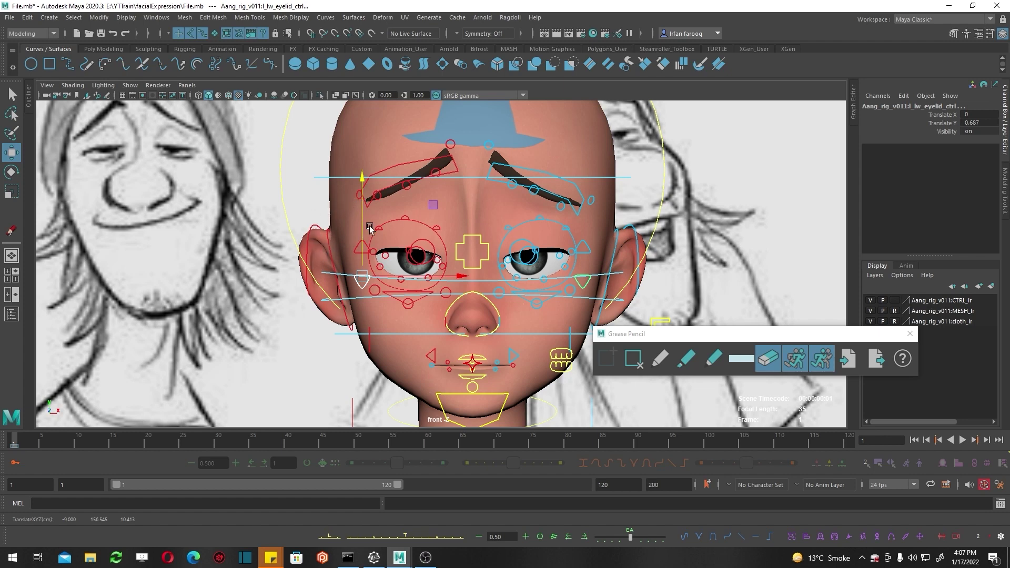
drag(370, 227, 367, 218)
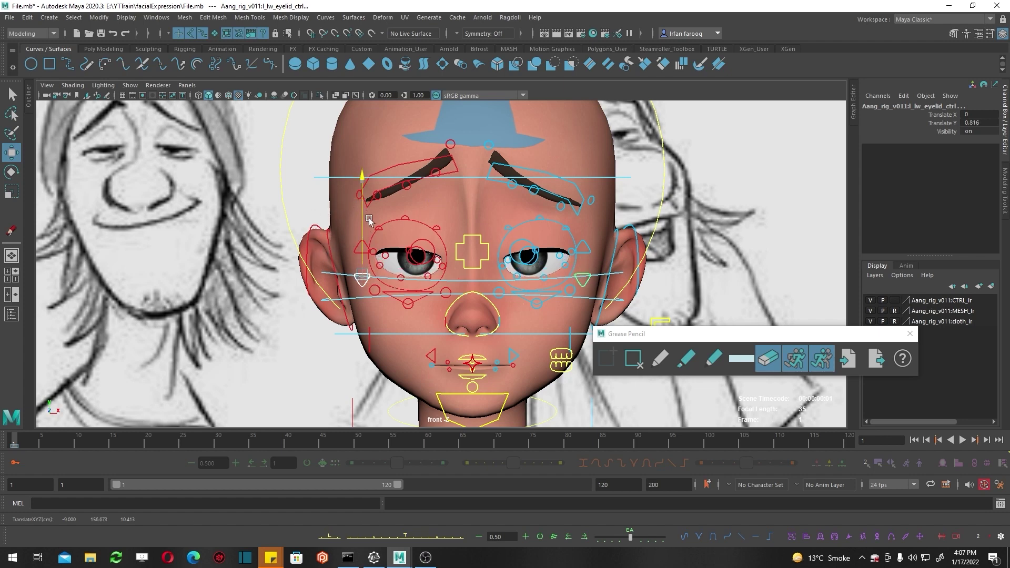
drag(372, 218, 445, 239)
click(471, 236)
mouse_move(471, 237)
mouse_down()
mouse_move(470, 190)
mouse_move(470, 200)
mouse_up()
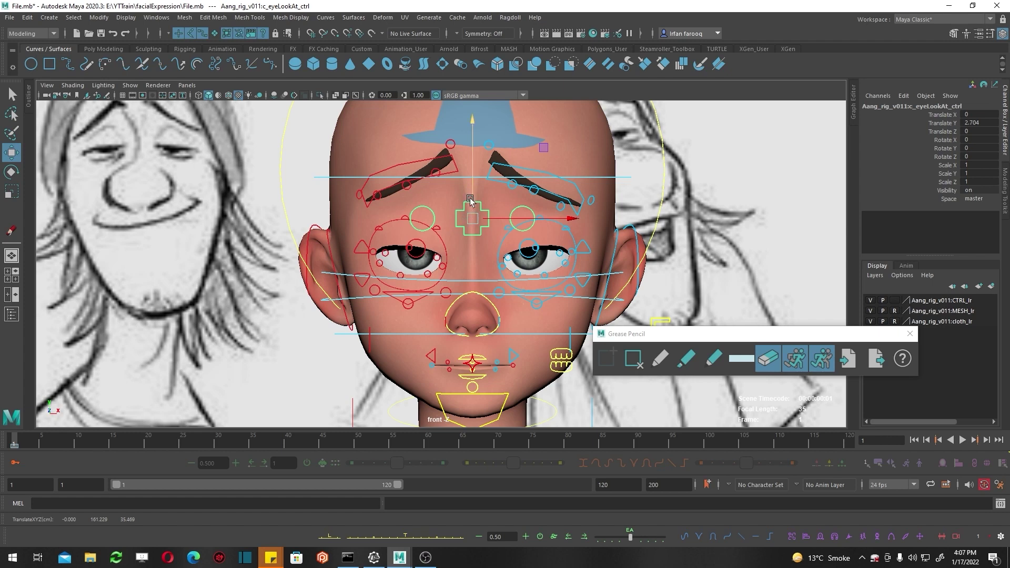
Step: Tilt the left eye shape control to -6.357 in Z
click(418, 246)
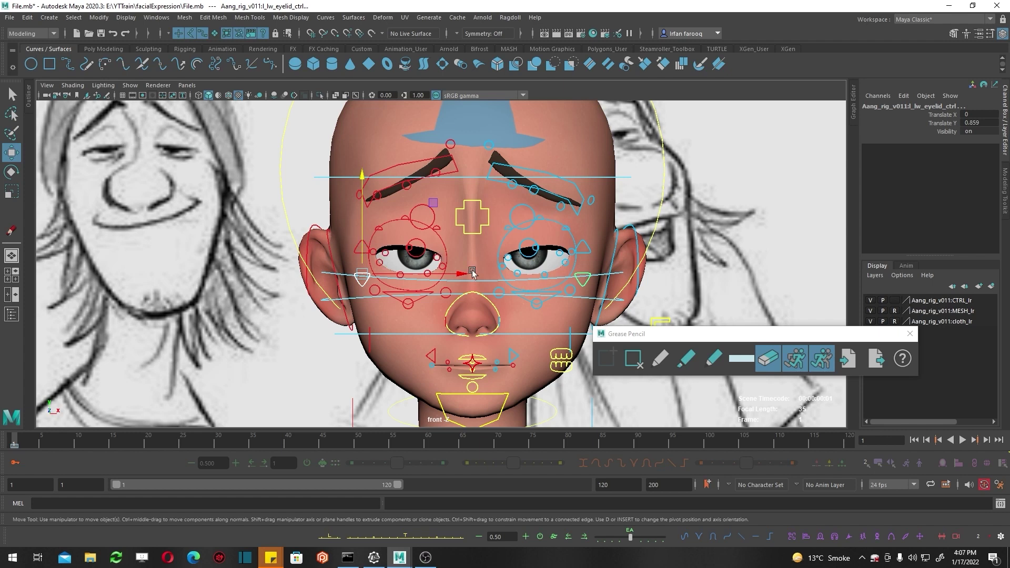
key(ctrl+z)
key(ctrl+z)
key(e)
drag(442, 245, 474, 225)
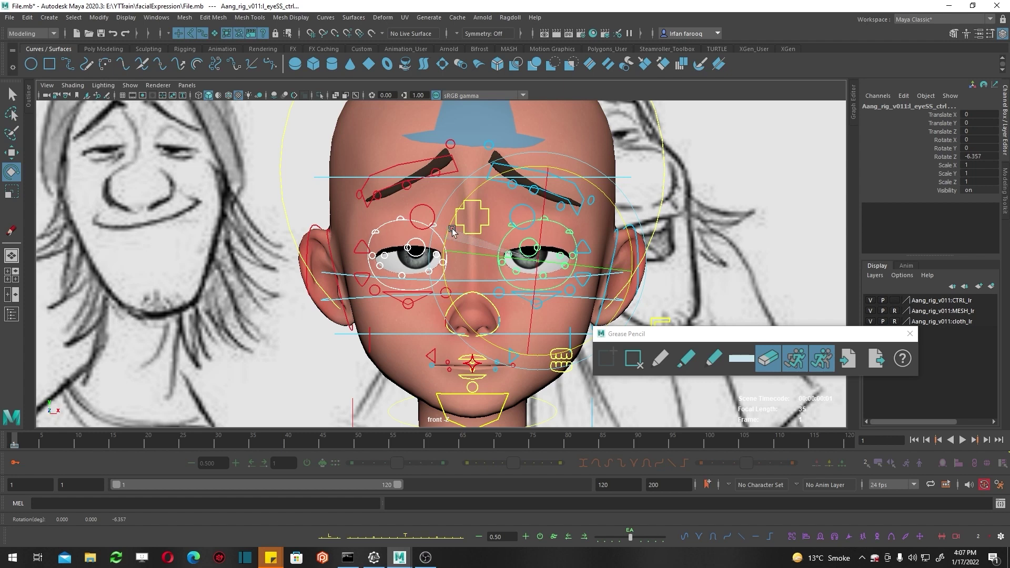
key(w)
click(463, 234)
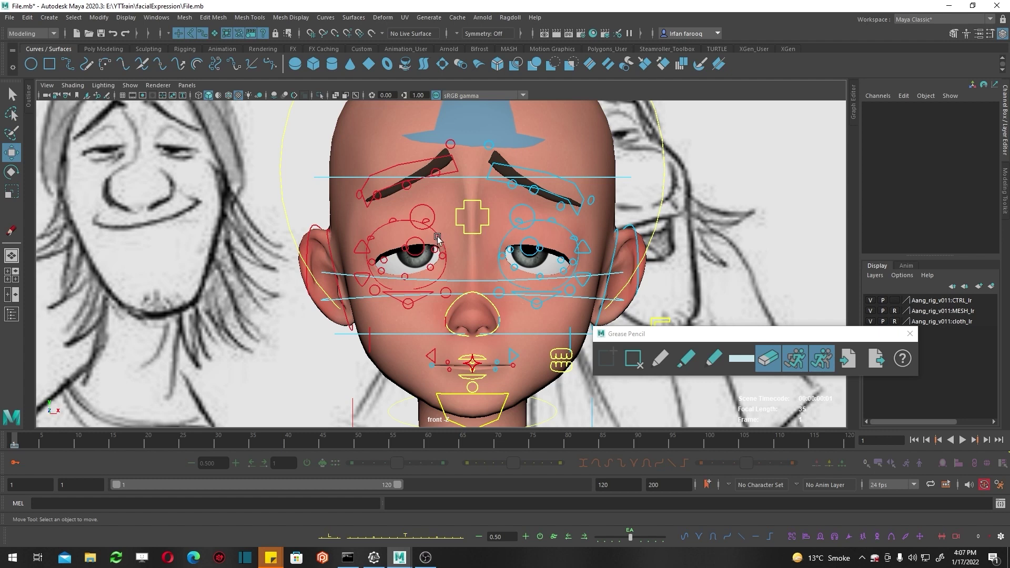
alt+middle_drag(438, 238, 414, 196)
click(413, 192)
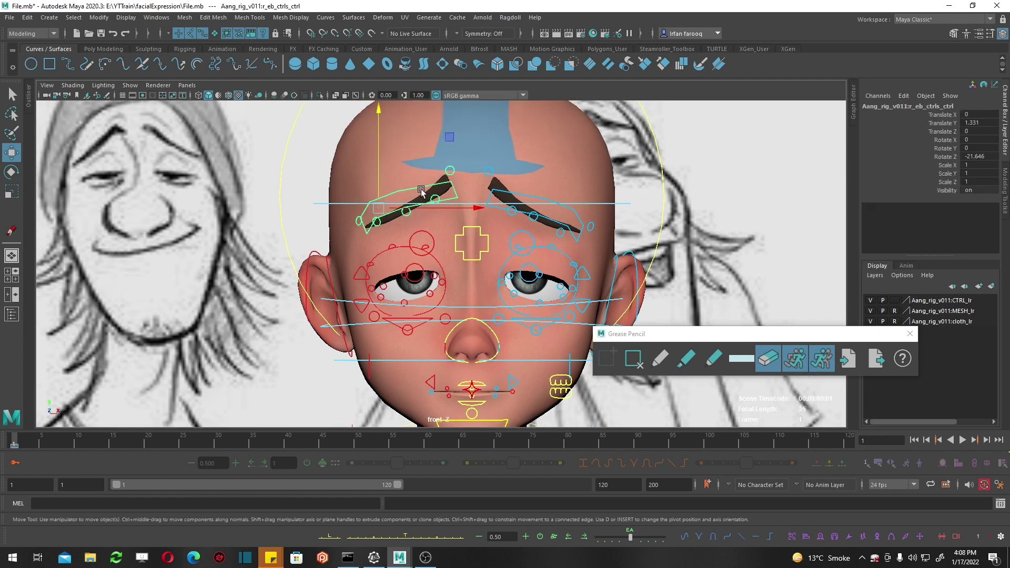
Step: Lower the screen-right eyebrow control in Y
click(502, 195)
drag(563, 182, 563, 201)
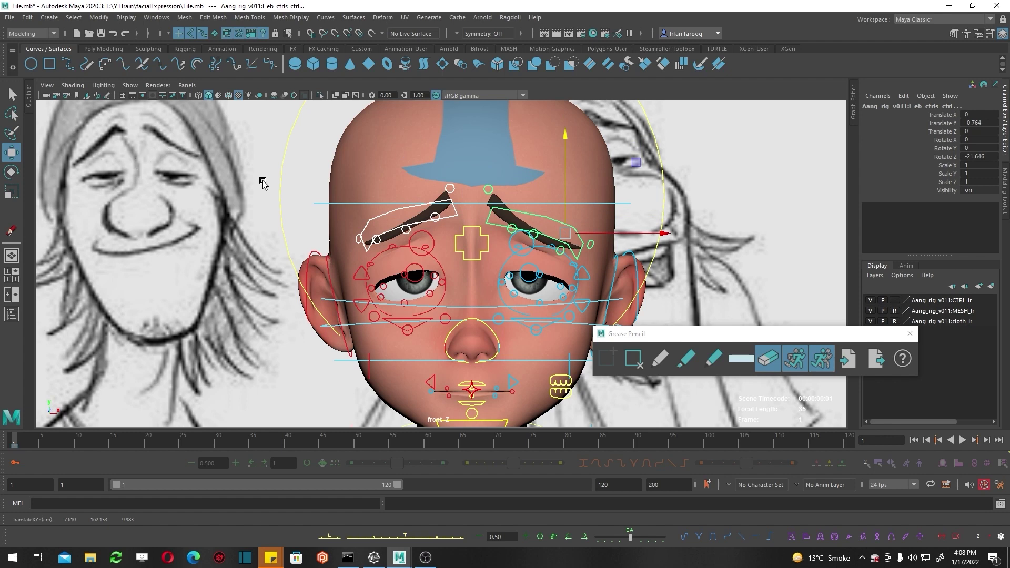
drag(565, 200, 564, 210)
mouse_move(527, 221)
alt+middle_down()
mouse_move(387, 247)
mouse_move(398, 255)
alt+middle_up()
click(460, 311)
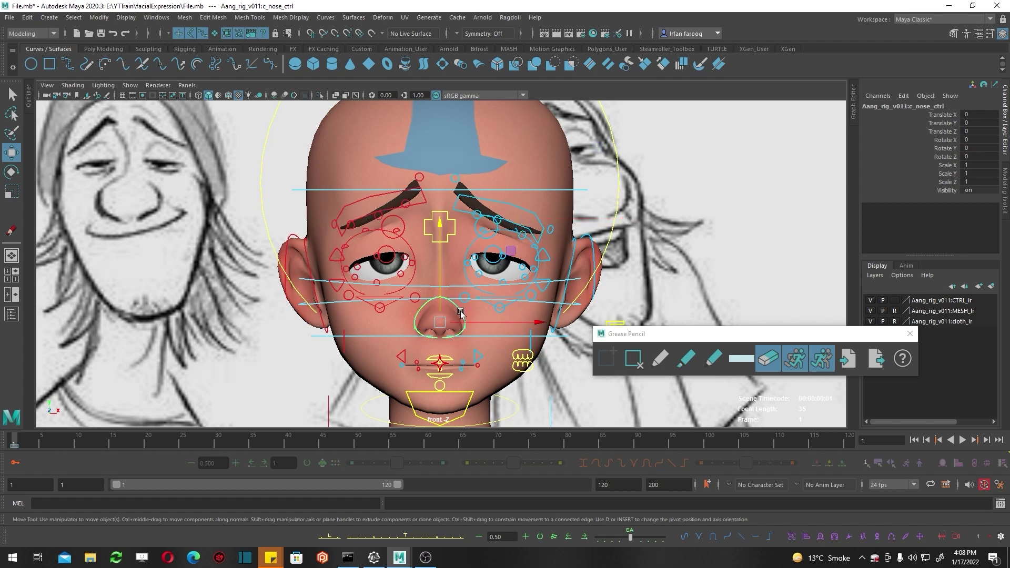
click(467, 330)
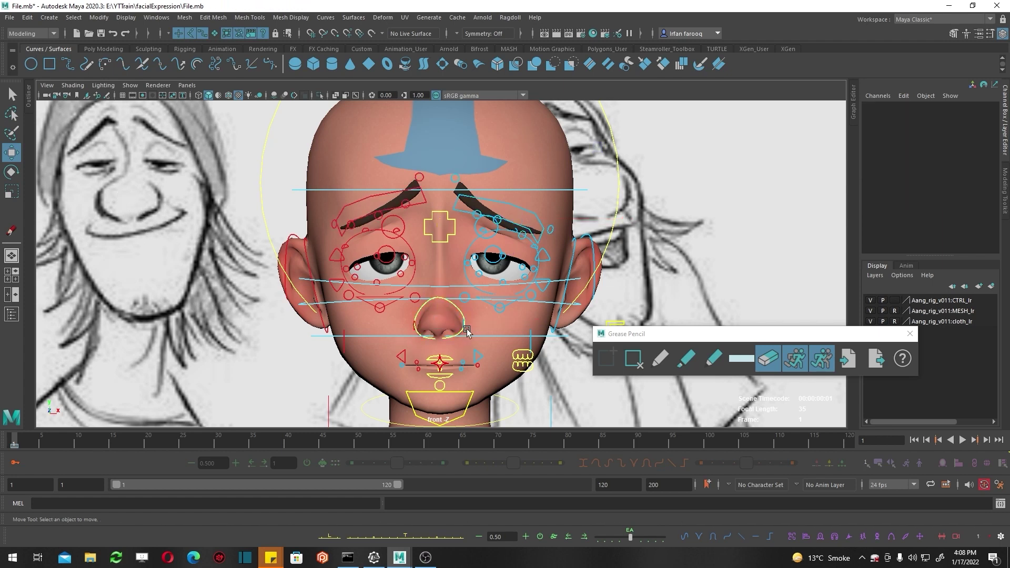
click(465, 325)
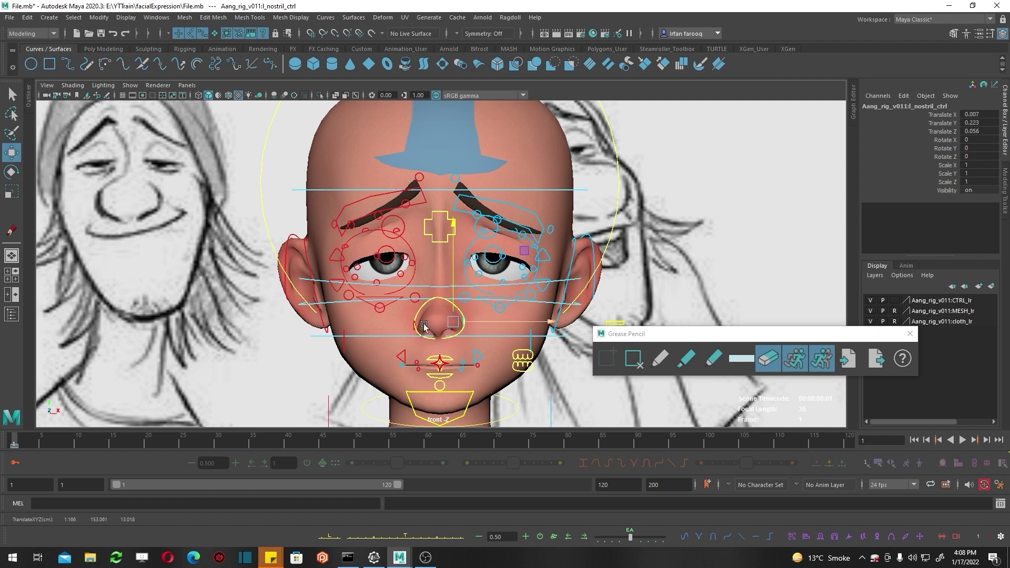
Step: Turn the head to Y -1.964 and shift the eye aim controls sideways, right to 0.46 X
click(612, 233)
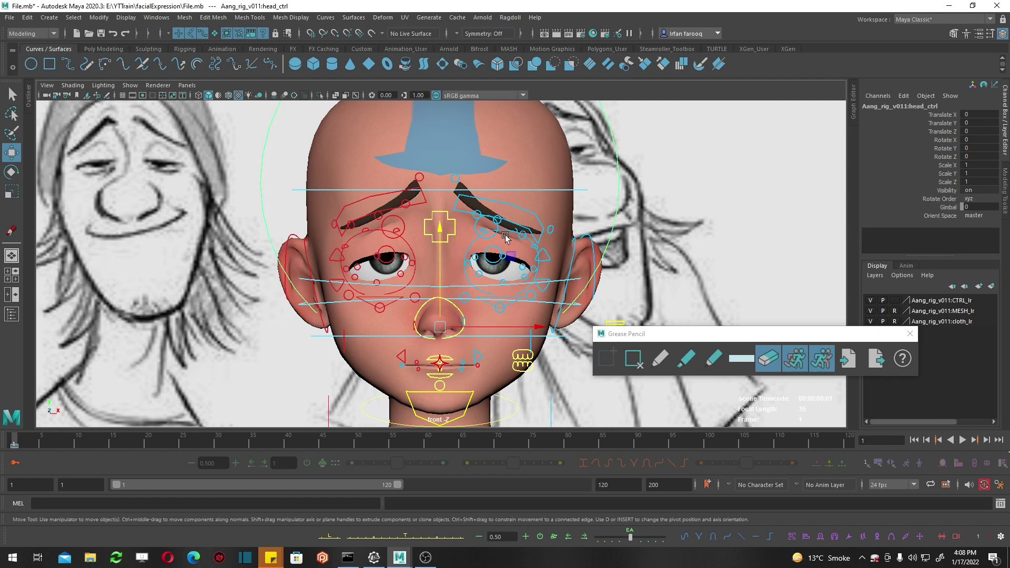
key(e)
drag(468, 319, 461, 318)
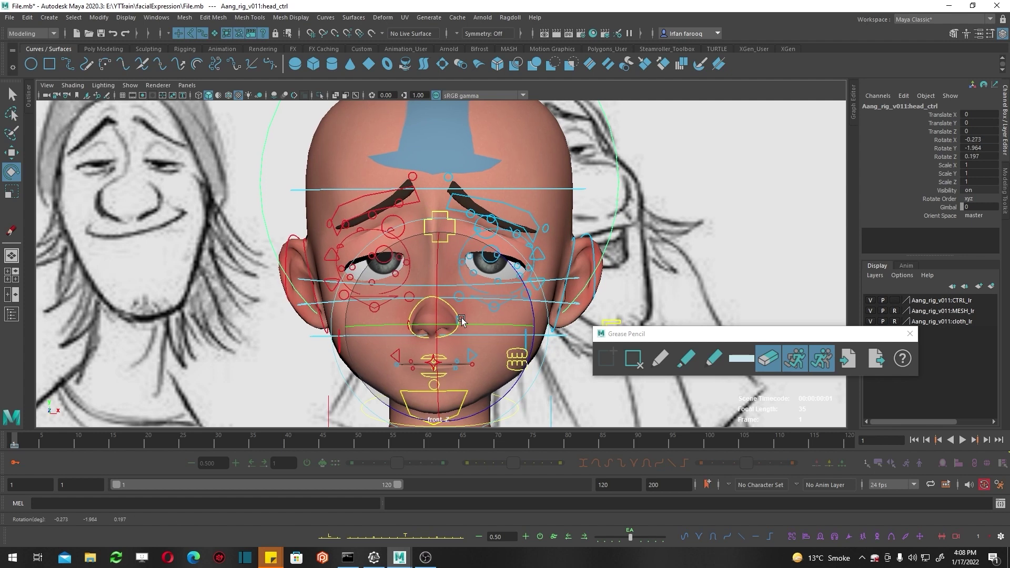
click(439, 228)
key(w)
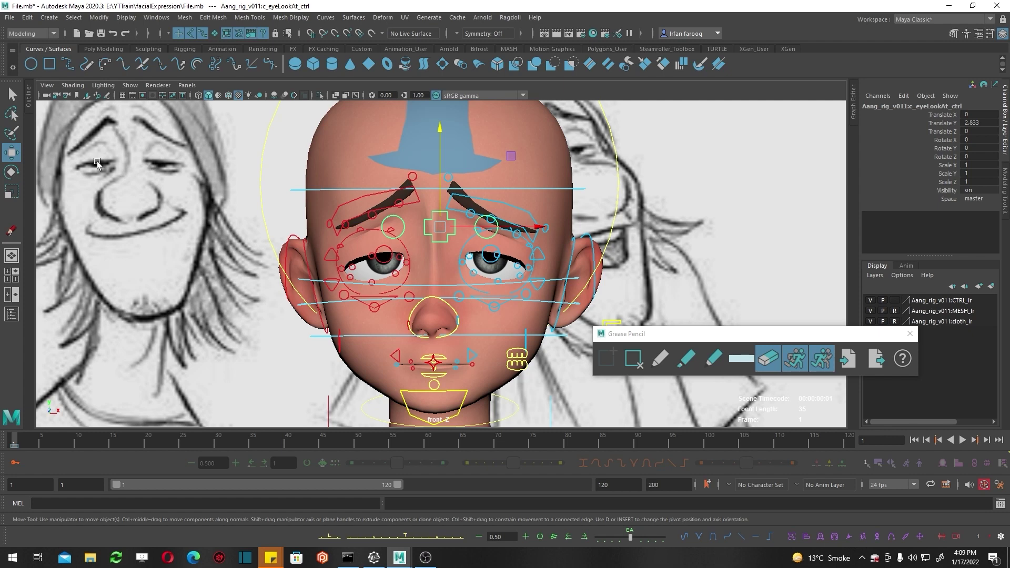
click(479, 220)
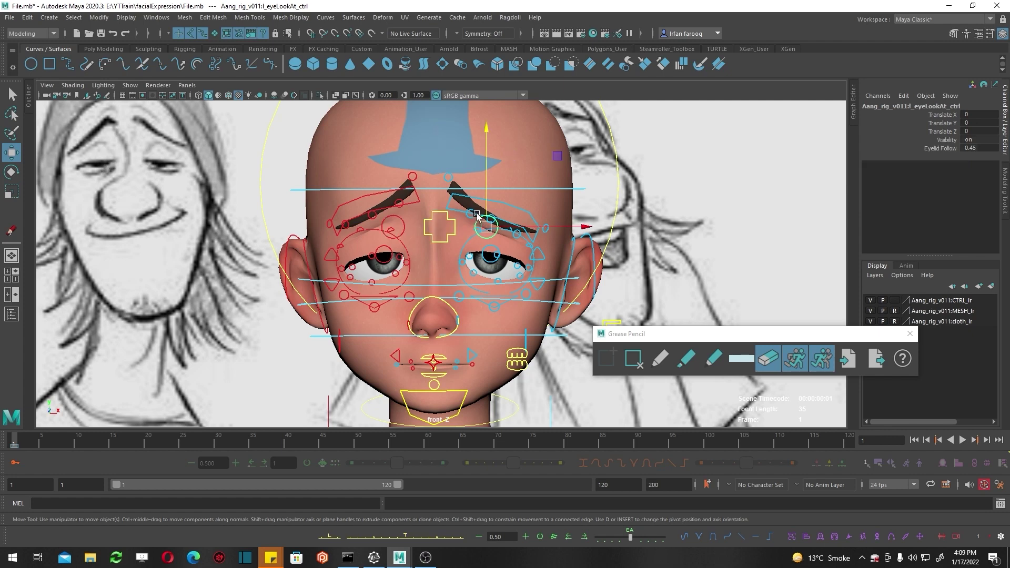
drag(517, 227, 440, 230)
click(395, 227)
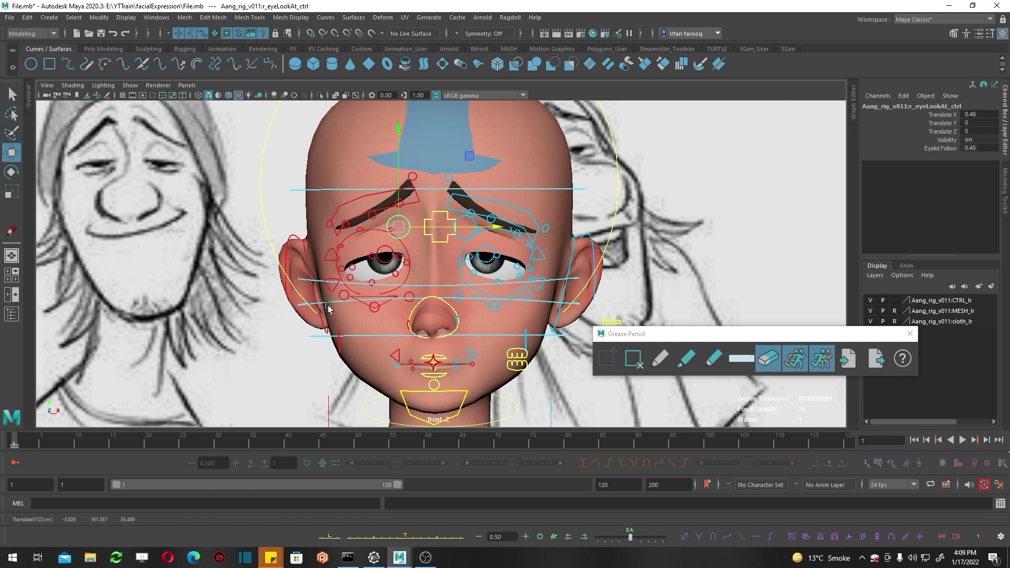
Step: Try rotating the jaw, lower head and upper head, undoing each attempt
click(333, 326)
key(e)
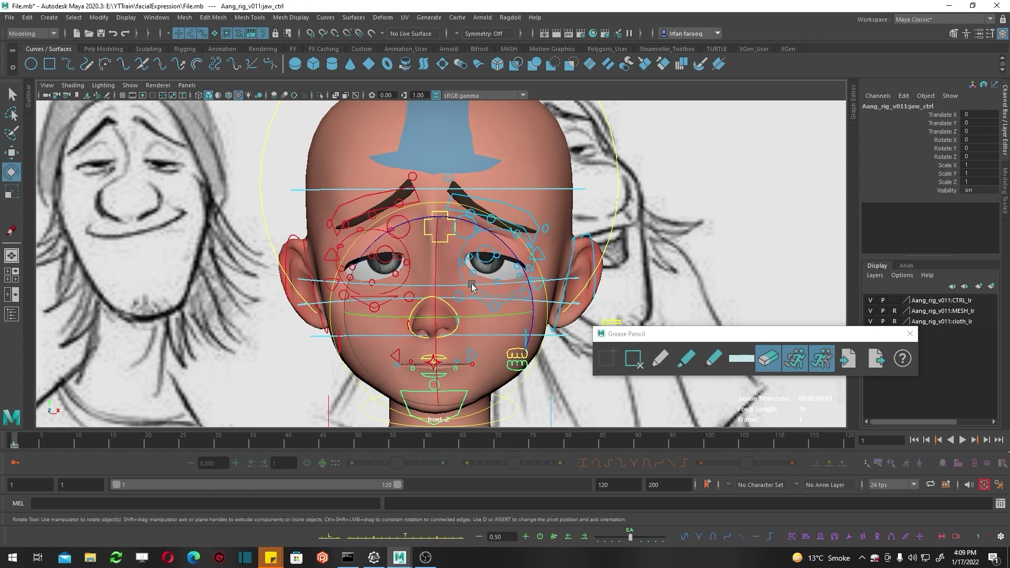
drag(471, 285, 514, 309)
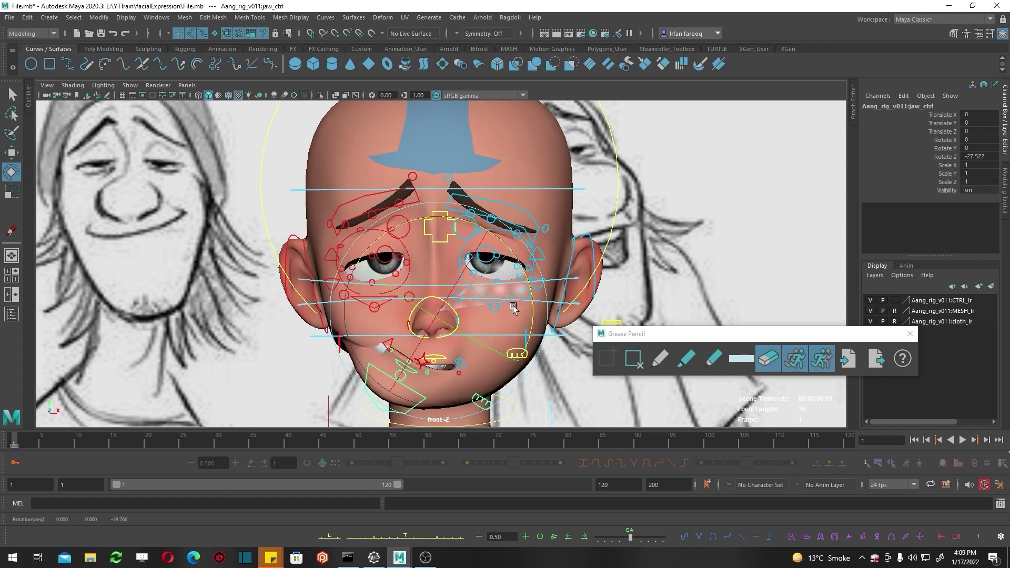
key(ctrl+z)
click(482, 234)
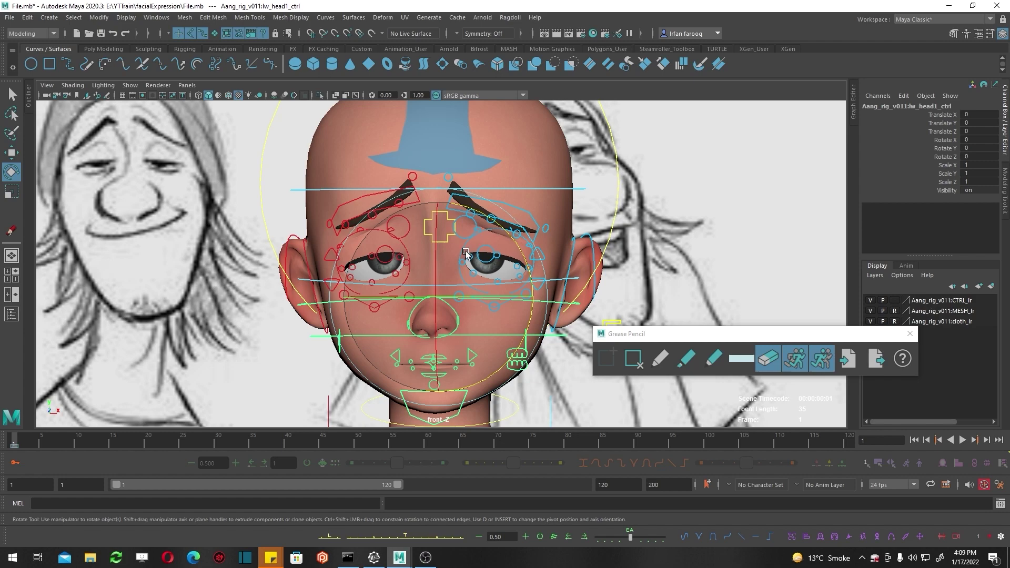
drag(498, 249, 489, 221)
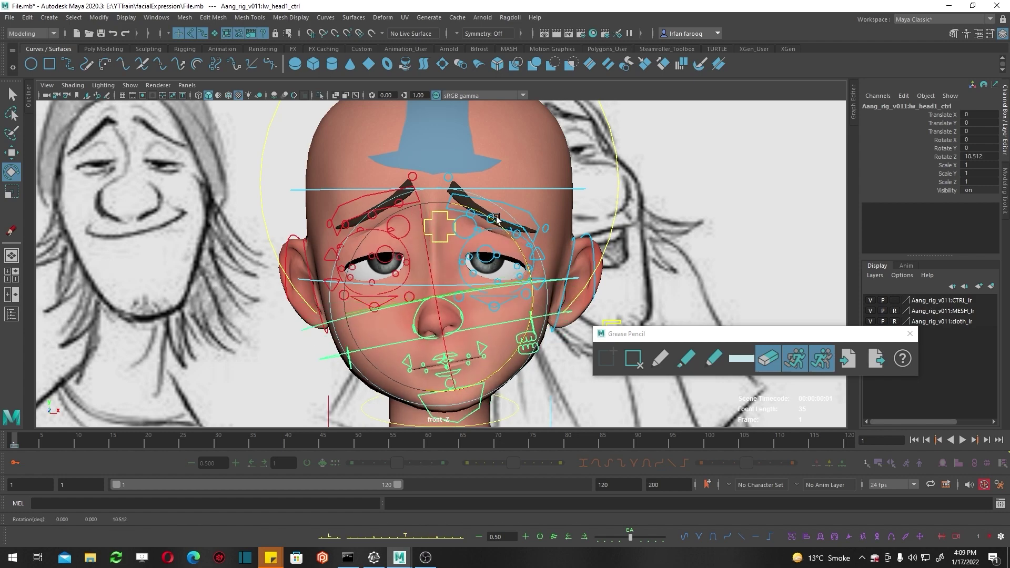
key(ctrl+z)
drag(382, 245, 566, 329)
key(ctrl+z)
key(w)
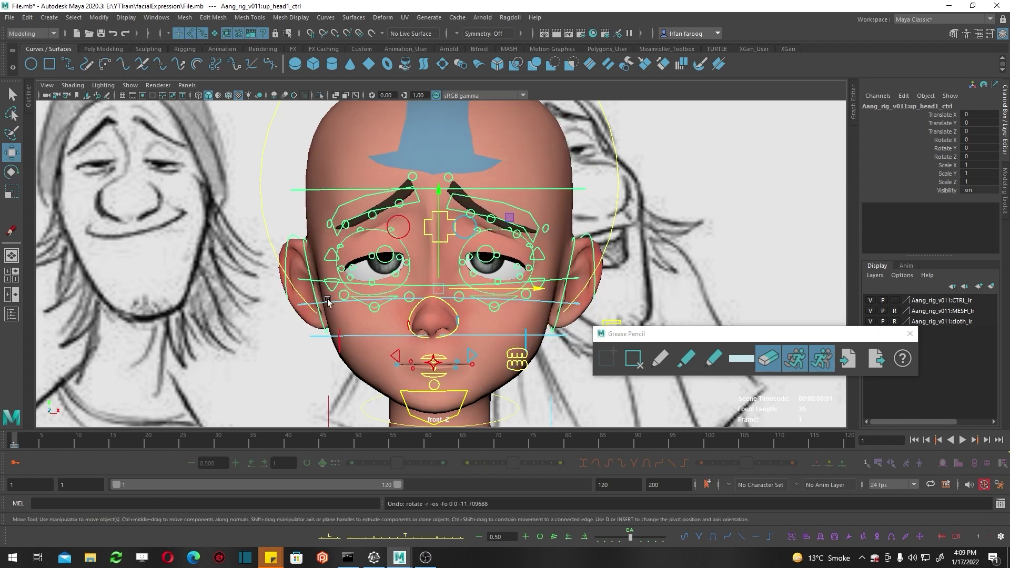
Step: Rotate the lower head control to X -0.603, Y 2.393, Z 2.167
click(326, 304)
key(e)
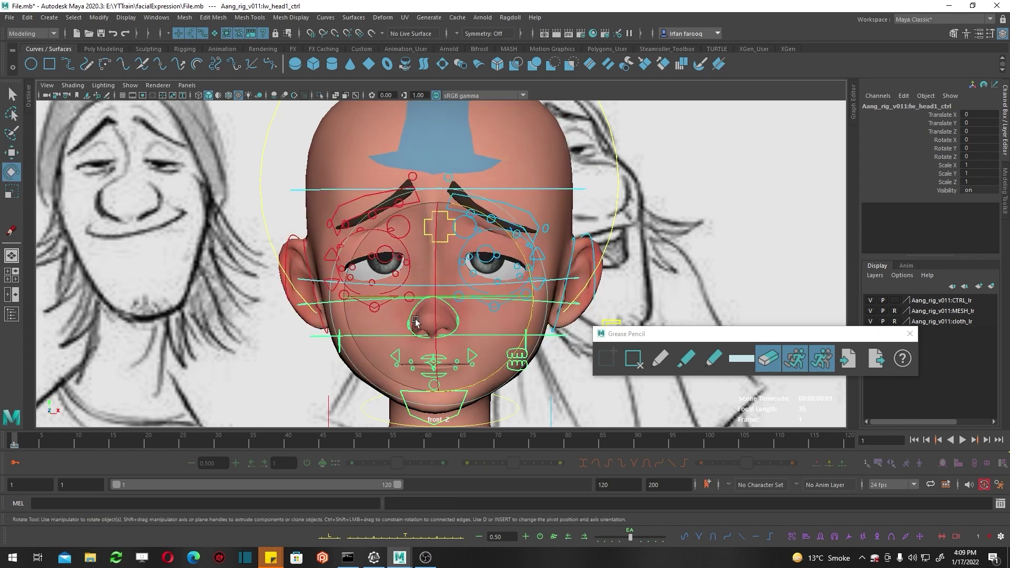
drag(408, 329, 421, 327)
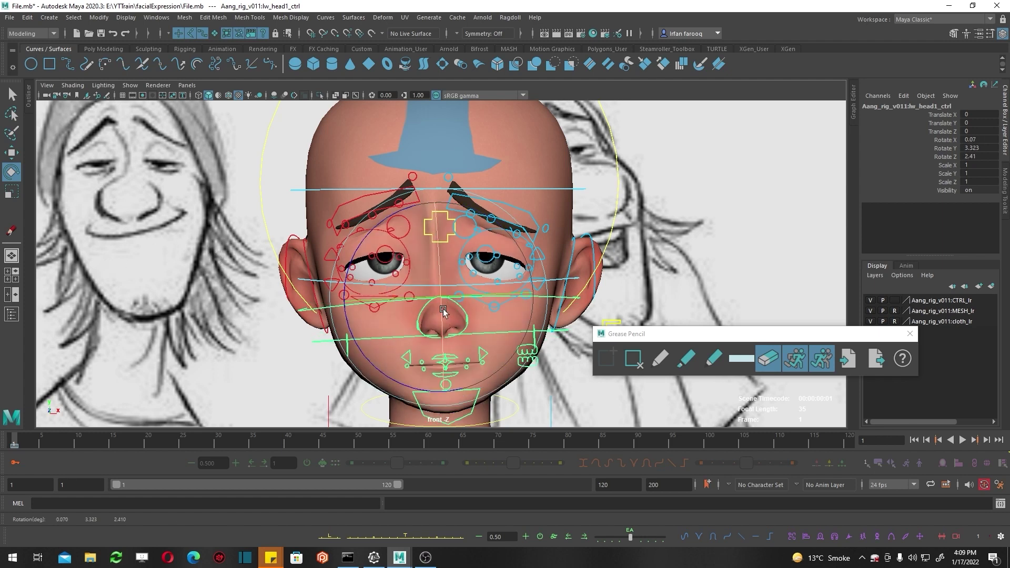
mouse_move(437, 322)
mouse_down()
mouse_move(420, 316)
mouse_move(442, 315)
mouse_up()
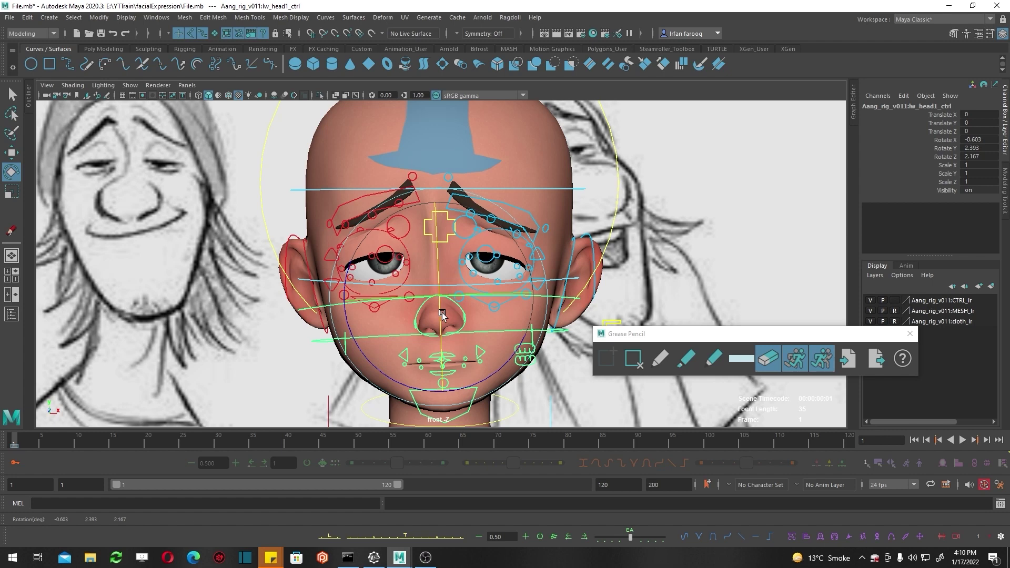
key(w)
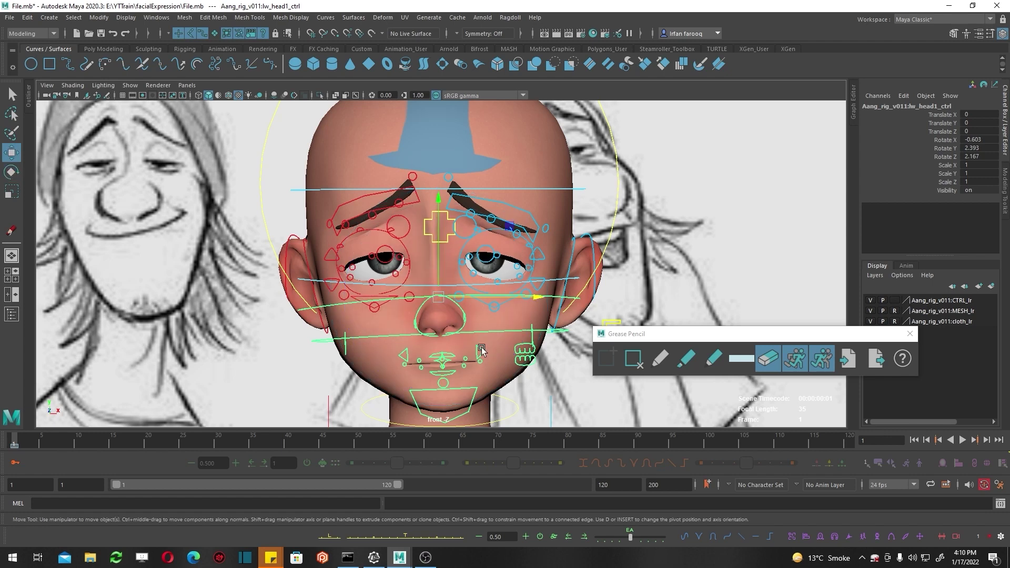
Step: Raise the whole mouth slightly and pull both mouth corners up, the left one outward
click(443, 363)
mouse_move(442, 339)
mouse_down()
mouse_move(439, 322)
mouse_move(464, 351)
mouse_up()
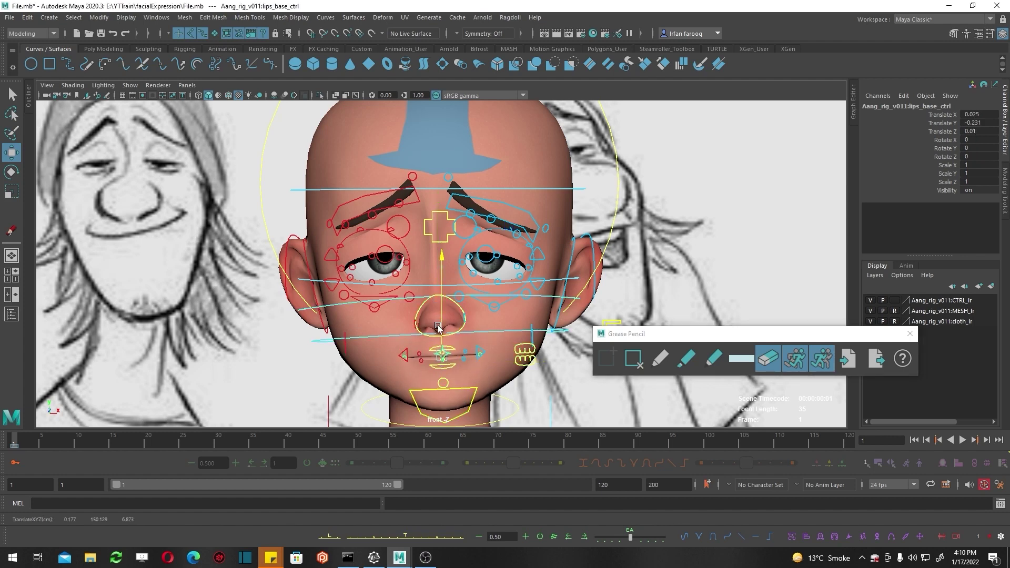
click(465, 351)
drag(476, 354, 504, 337)
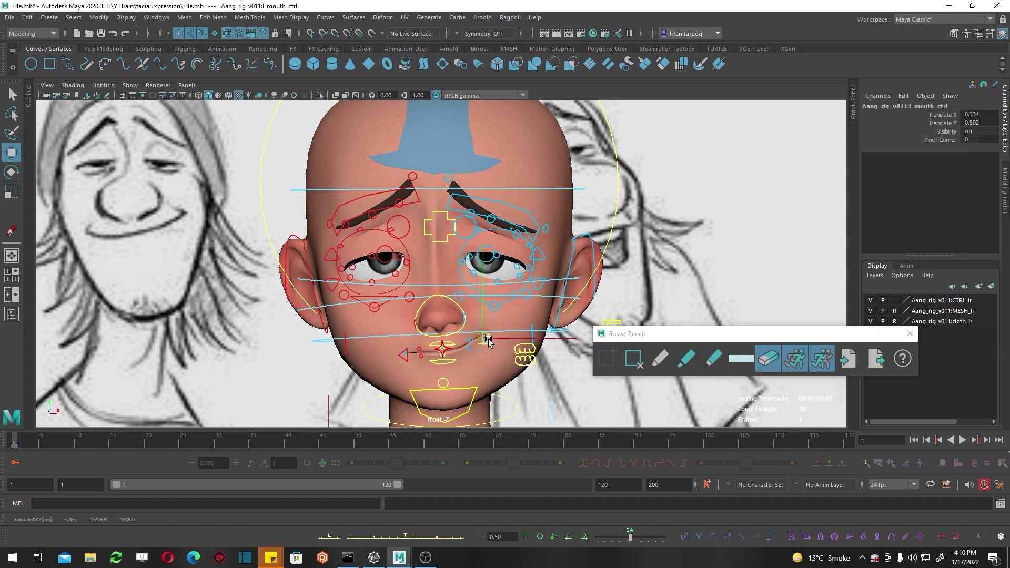
click(403, 356)
drag(405, 355, 391, 347)
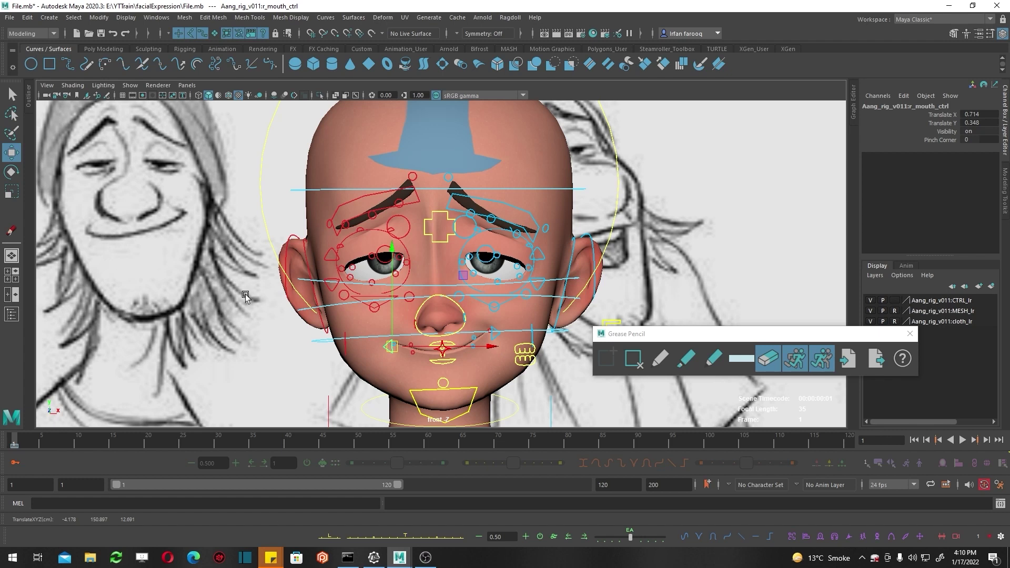
Step: Nudge the left mouth corner slightly higher to X 0.954, Y 0.85, checking nearby face controls
click(386, 367)
click(413, 346)
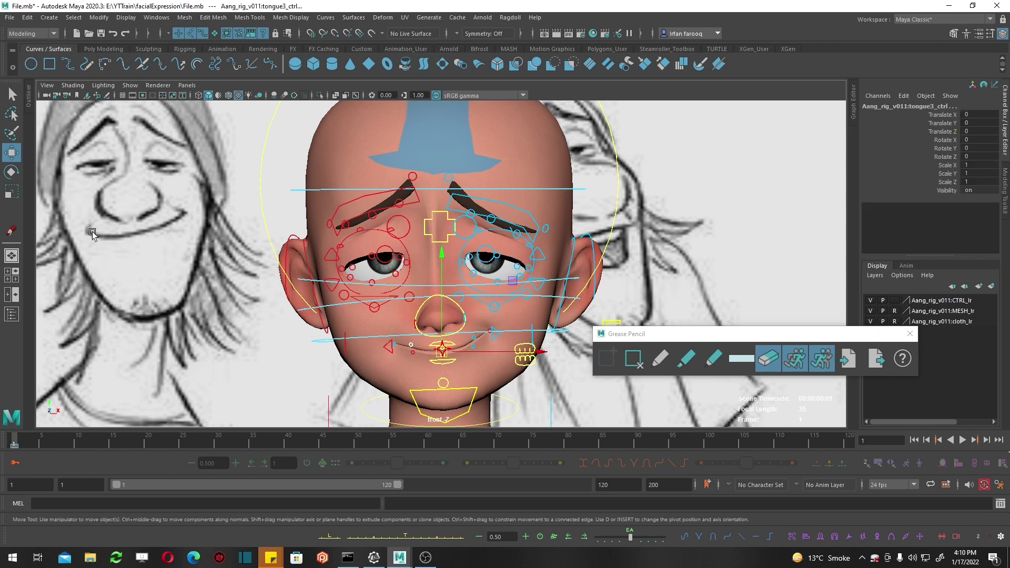
alt+middle_drag(145, 234, 120, 203)
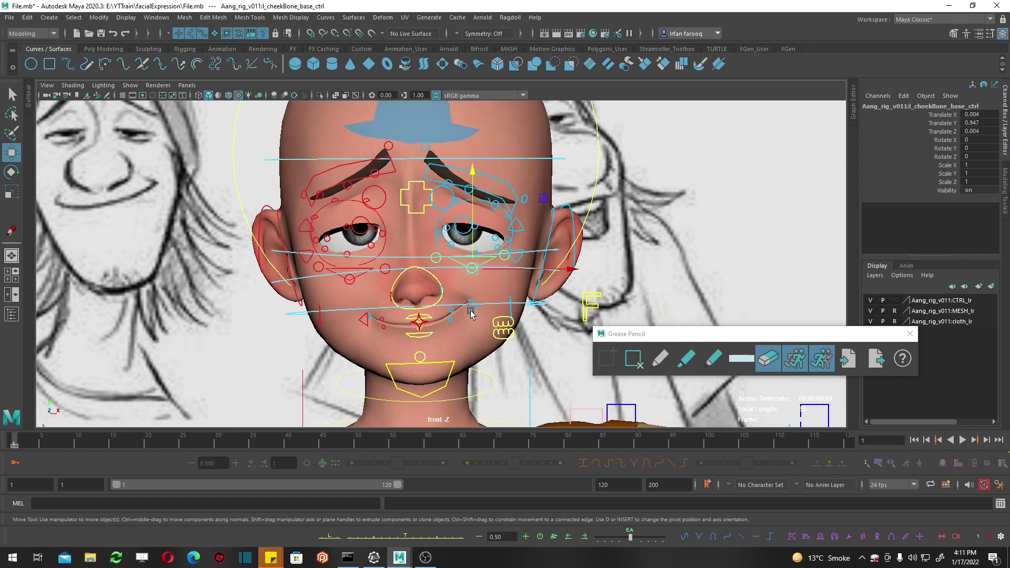
click(471, 306)
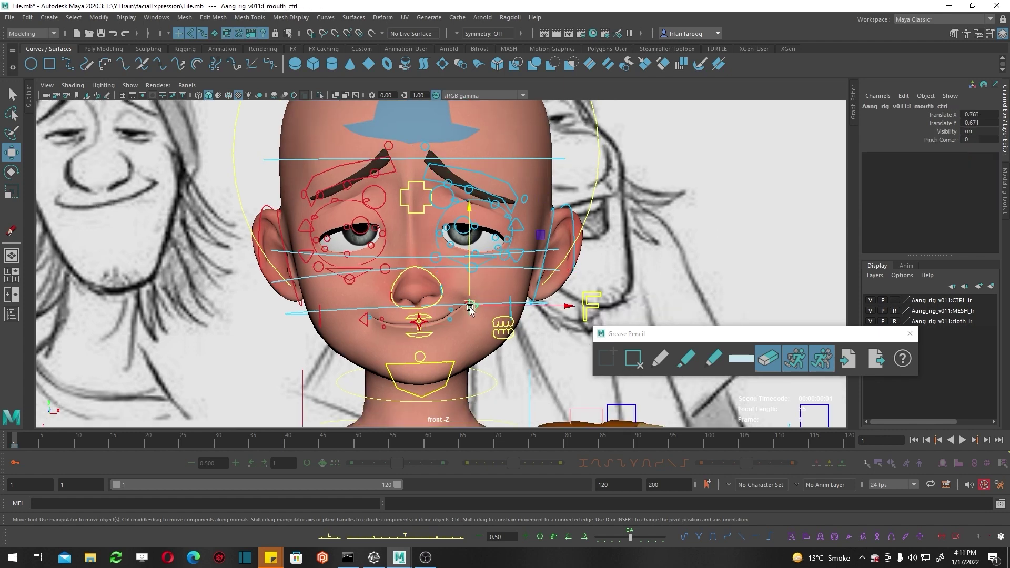
drag(473, 308, 474, 308)
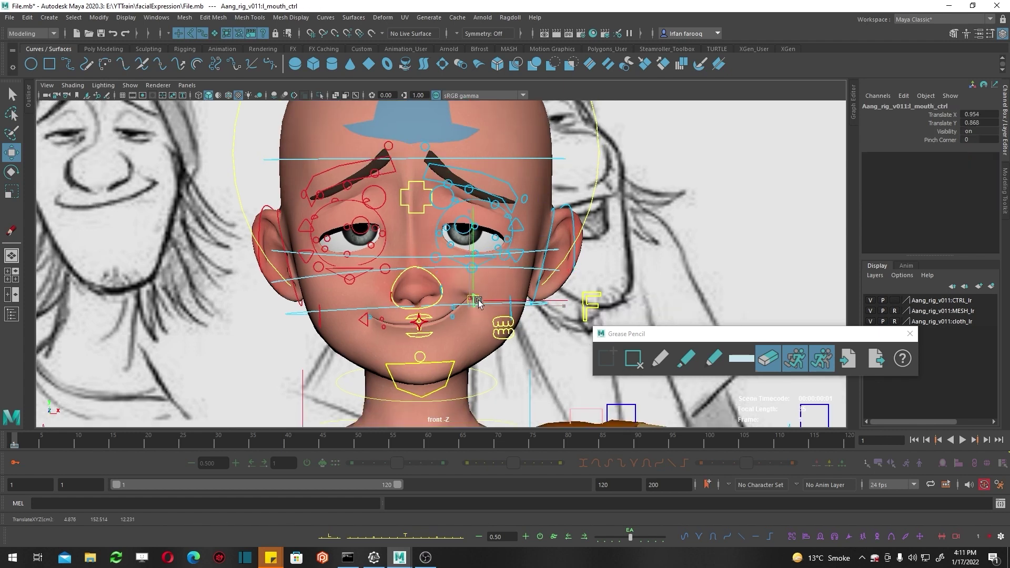
click(450, 261)
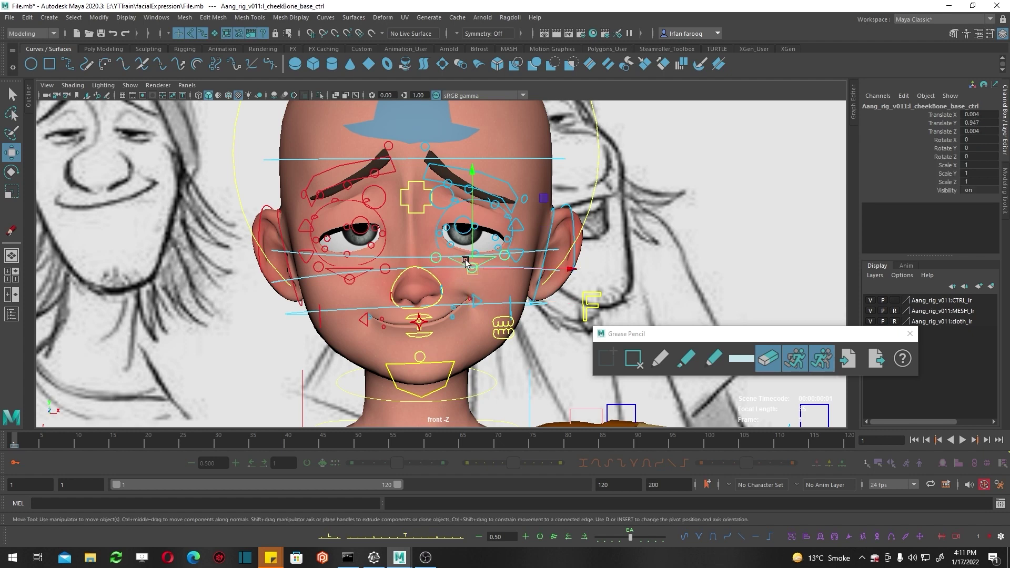
click(516, 254)
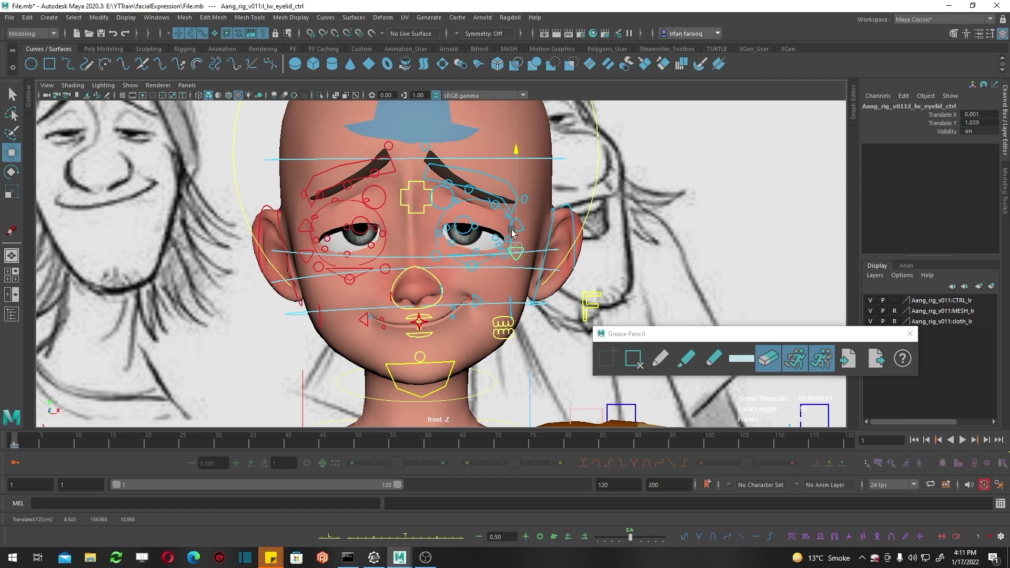
click(327, 311)
alt+middle_drag(299, 219, 327, 248)
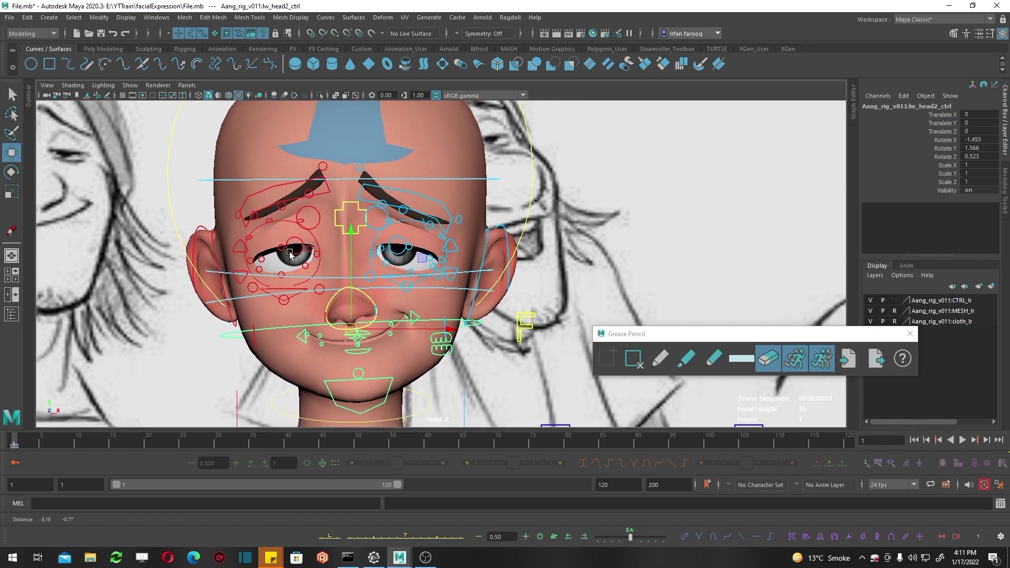
Step: Zoom into the eyes and lift the right upper eyelid, undoing the outer-lid tweak
scroll(386, 254, up, 5)
scroll(364, 279, up, 1)
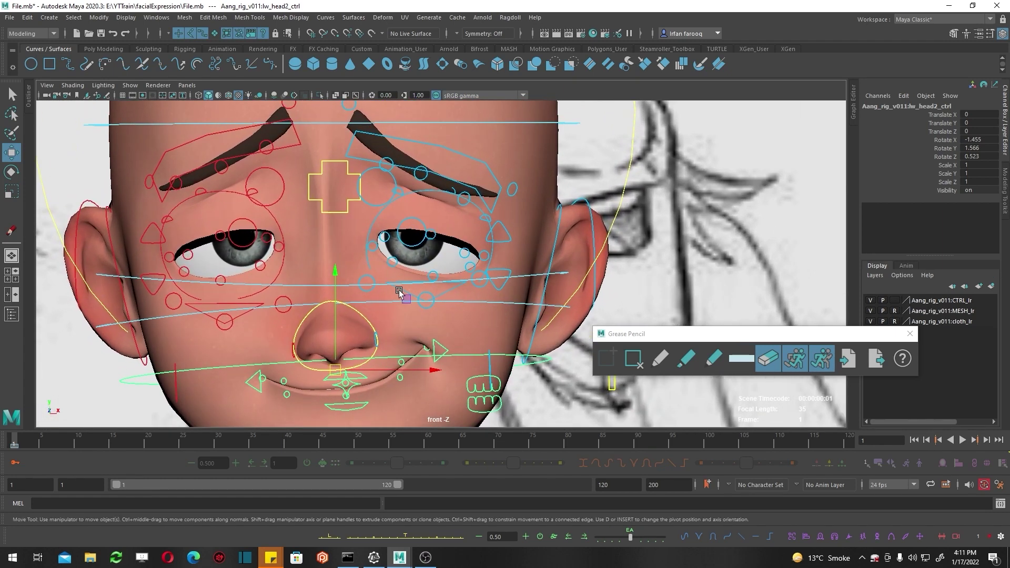
scroll(252, 237, up, 2)
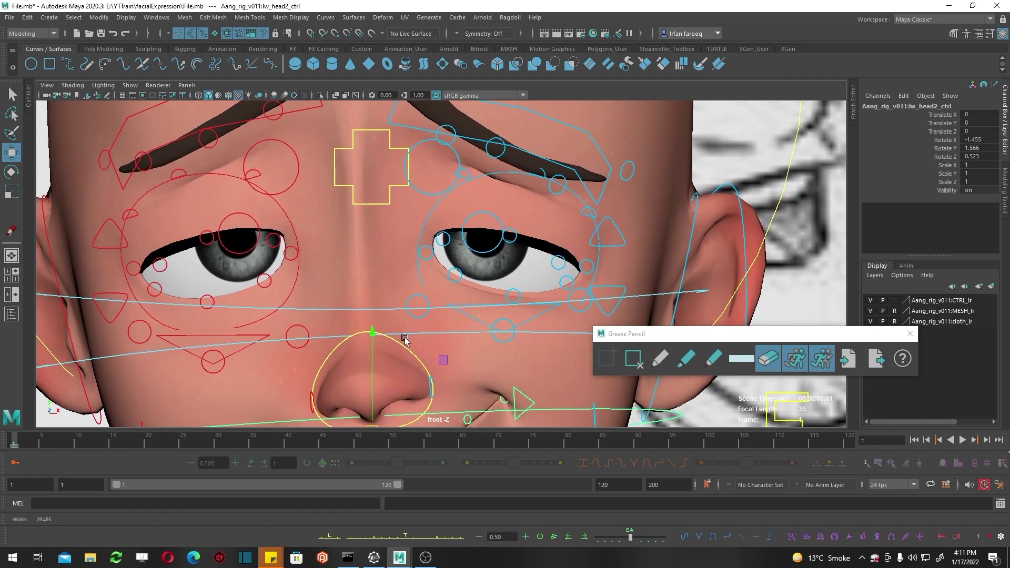
scroll(401, 338, up, 2)
scroll(140, 289, up, 1)
scroll(362, 257, up, 1)
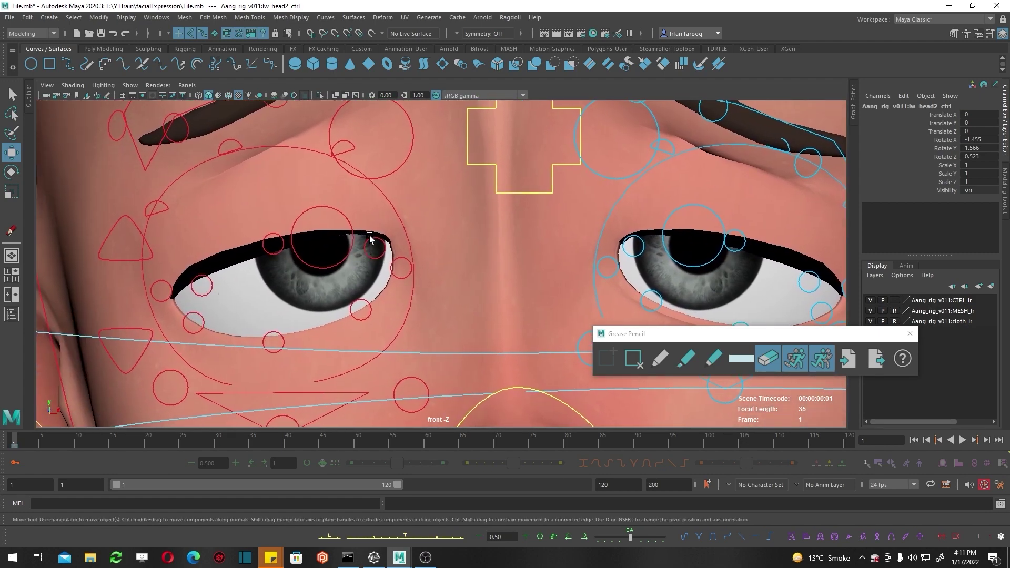
click(127, 242)
drag(135, 211, 135, 200)
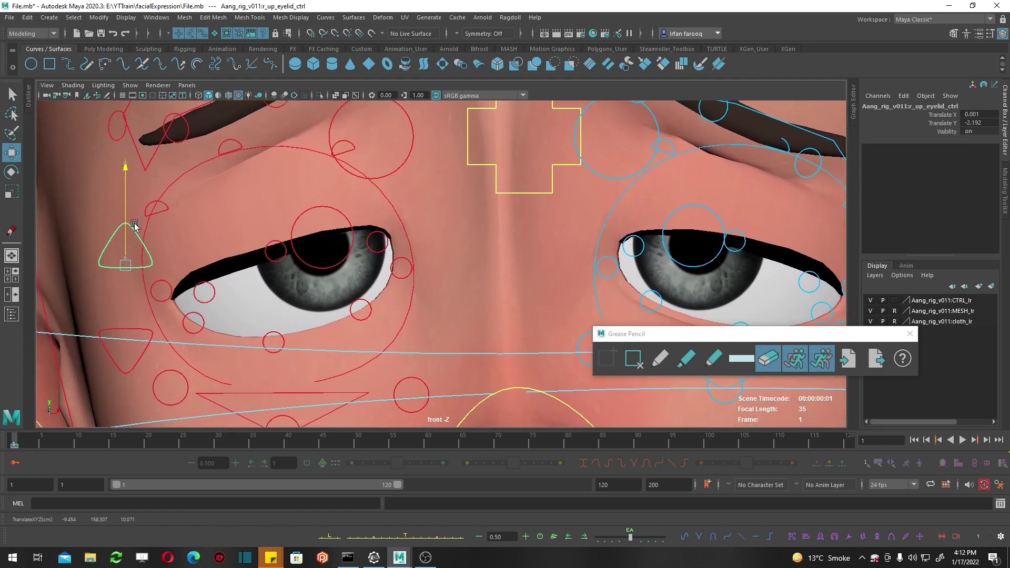
click(210, 267)
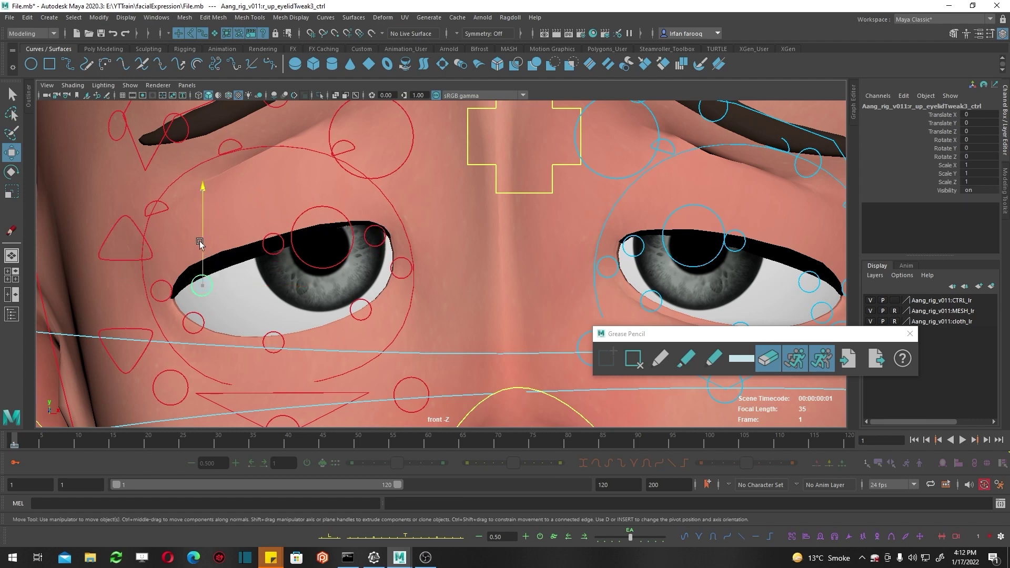
mouse_move(197, 246)
mouse_down()
mouse_move(207, 249)
mouse_move(204, 210)
mouse_up()
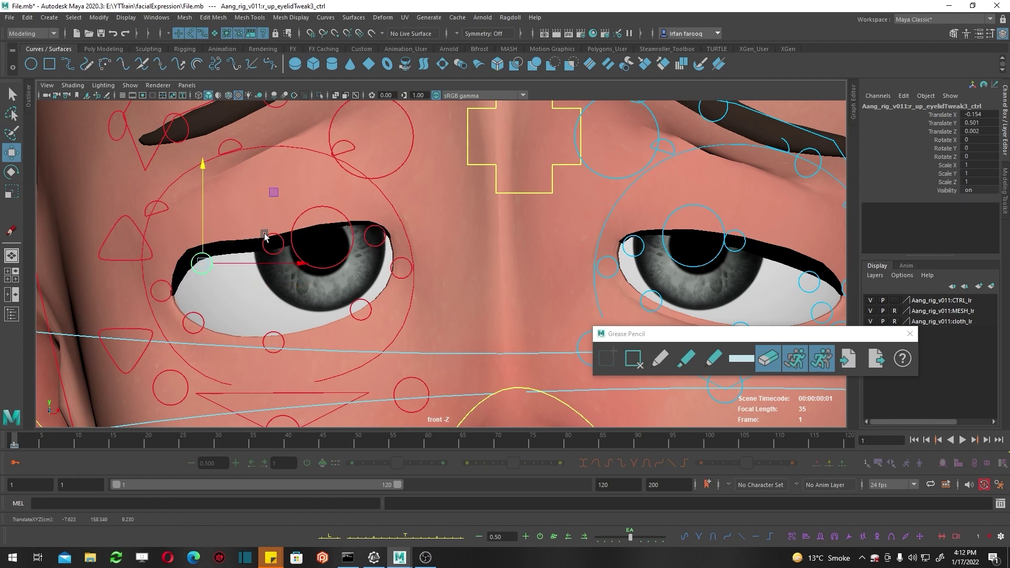
scroll(260, 224, down, 3)
key(ctrl+z)
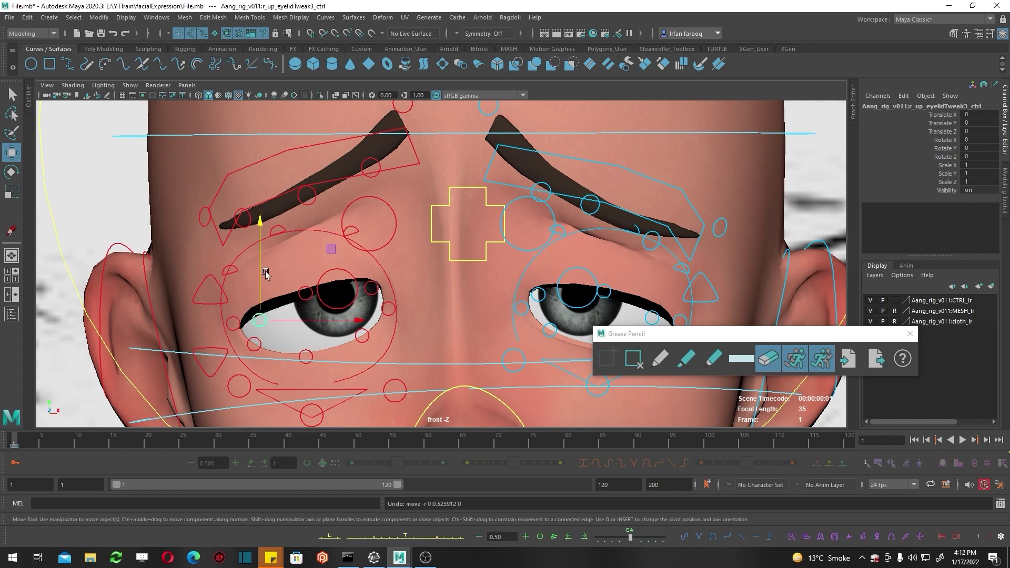
Step: Nudge the middle and upper lid tweaks and reposition the socket control, undoing an eyebrow drop
click(306, 293)
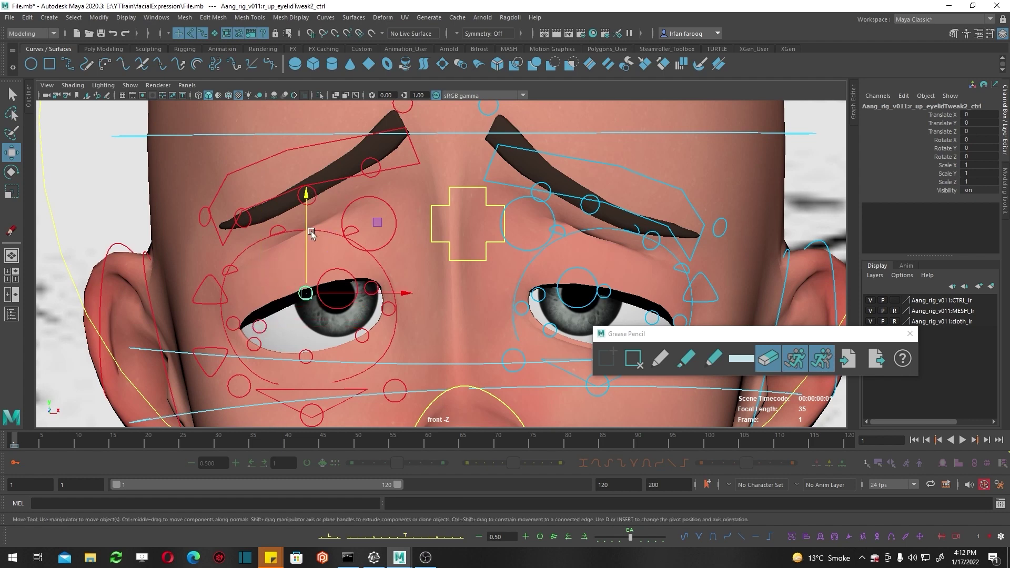
middle_drag(311, 271, 369, 204)
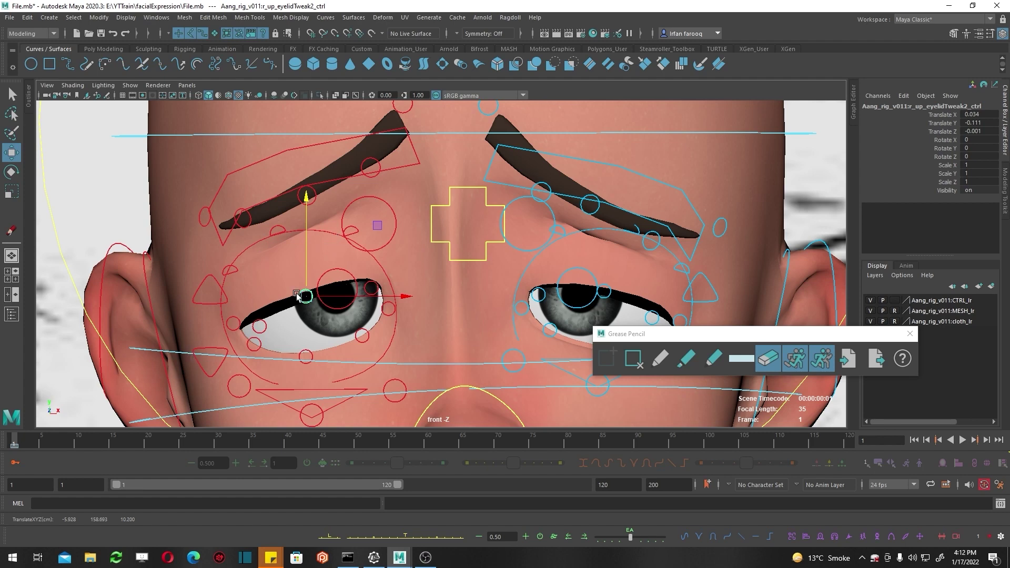
click(253, 167)
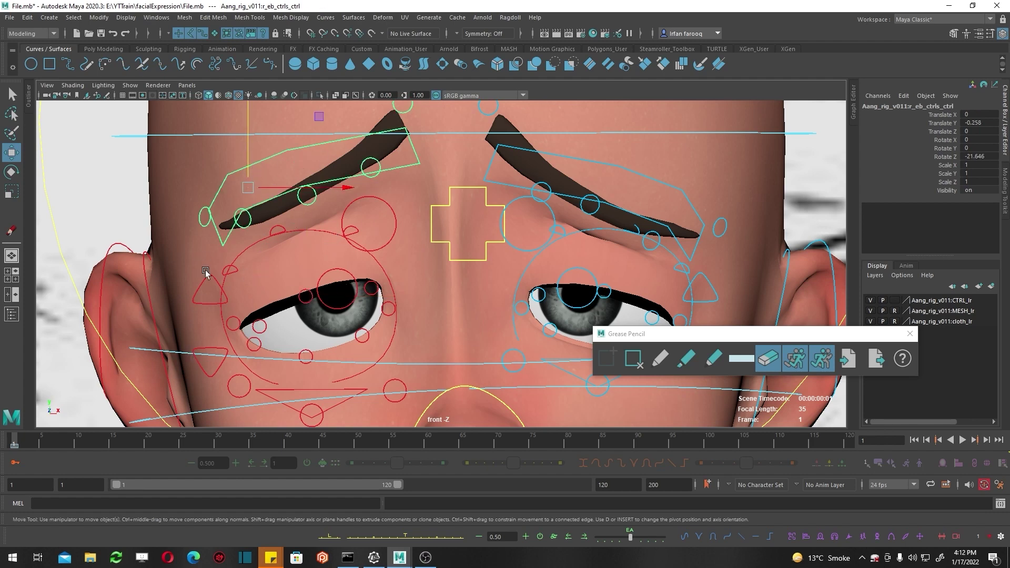
drag(248, 145, 249, 174)
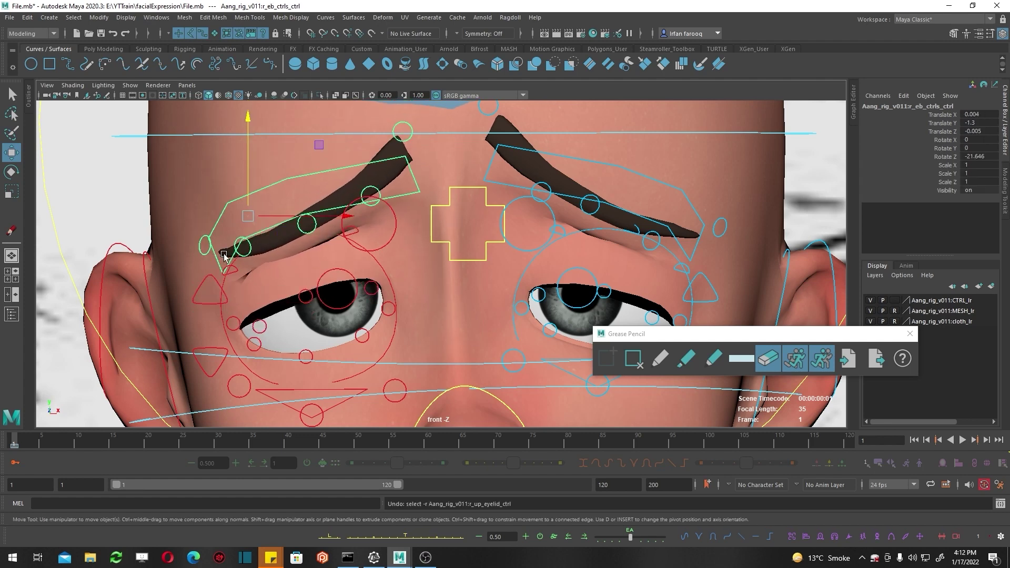
key(ctrl+z)
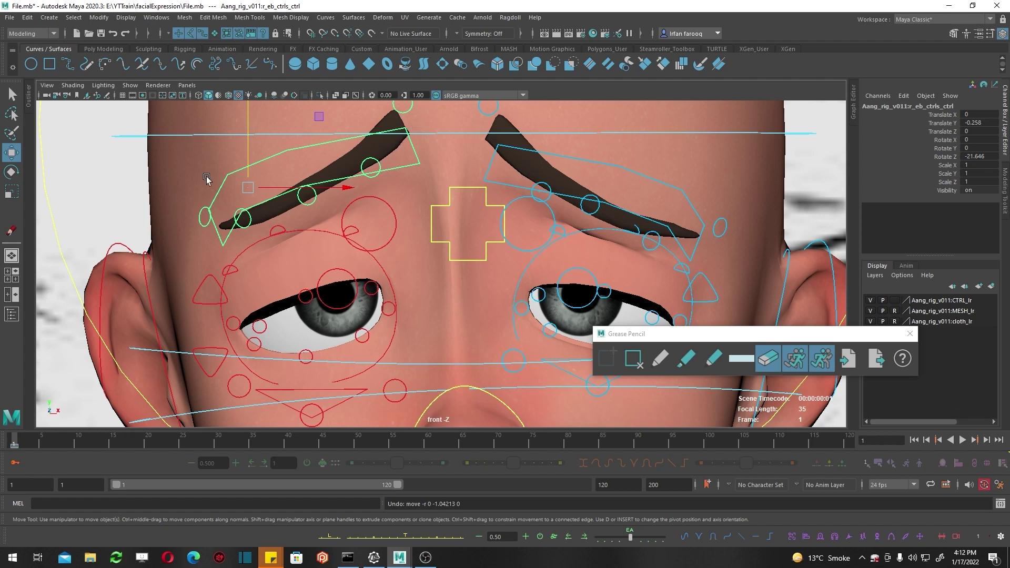
click(369, 289)
drag(372, 255, 371, 258)
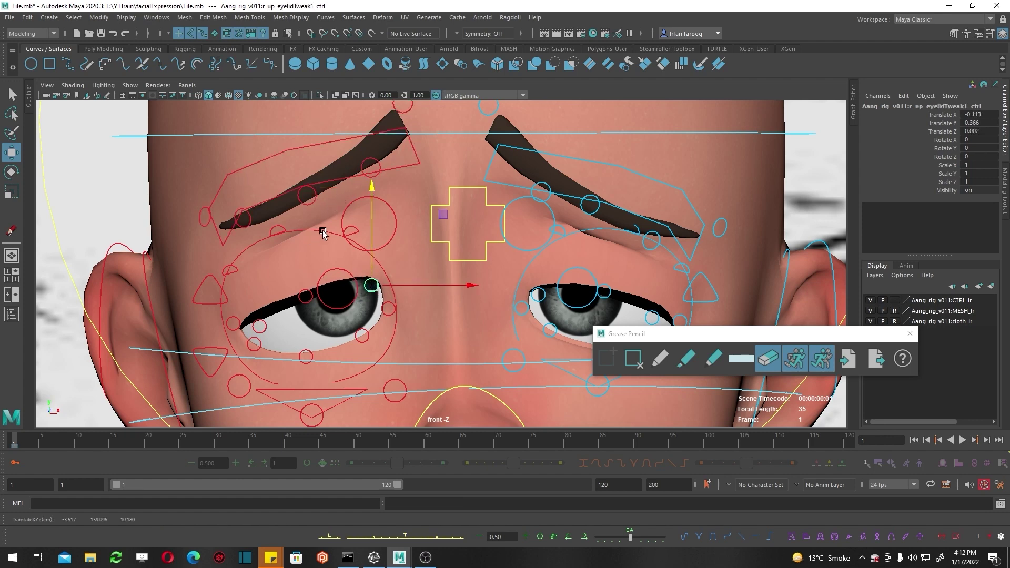
click(352, 241)
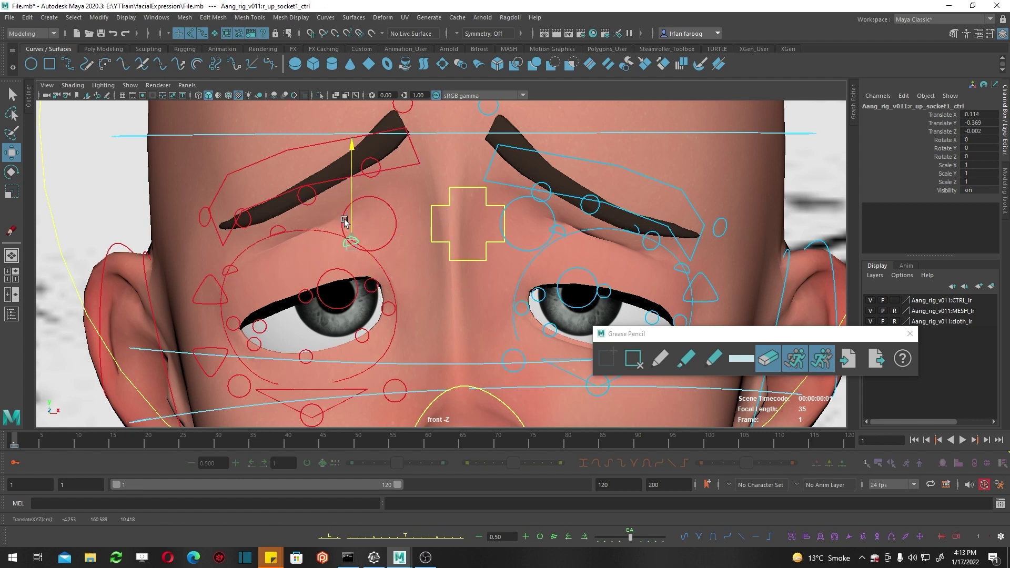
drag(344, 221, 363, 225)
Step: Raise both lower eyelids with their tweak controls, left third tweak at X 0.039, Y 0.072
click(306, 355)
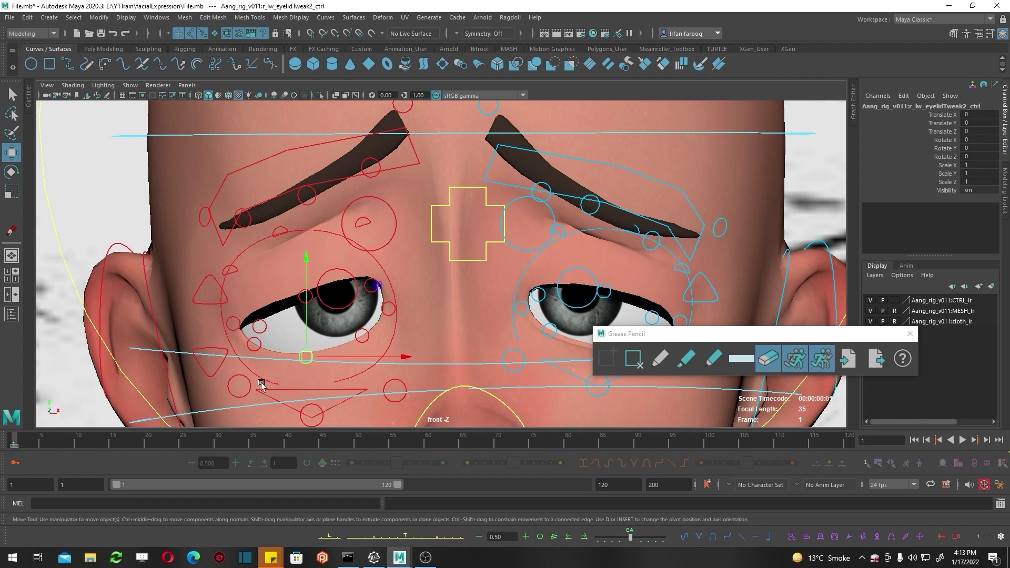
mouse_move(294, 375)
alt+middle_down()
mouse_move(199, 259)
mouse_move(63, 258)
alt+middle_up()
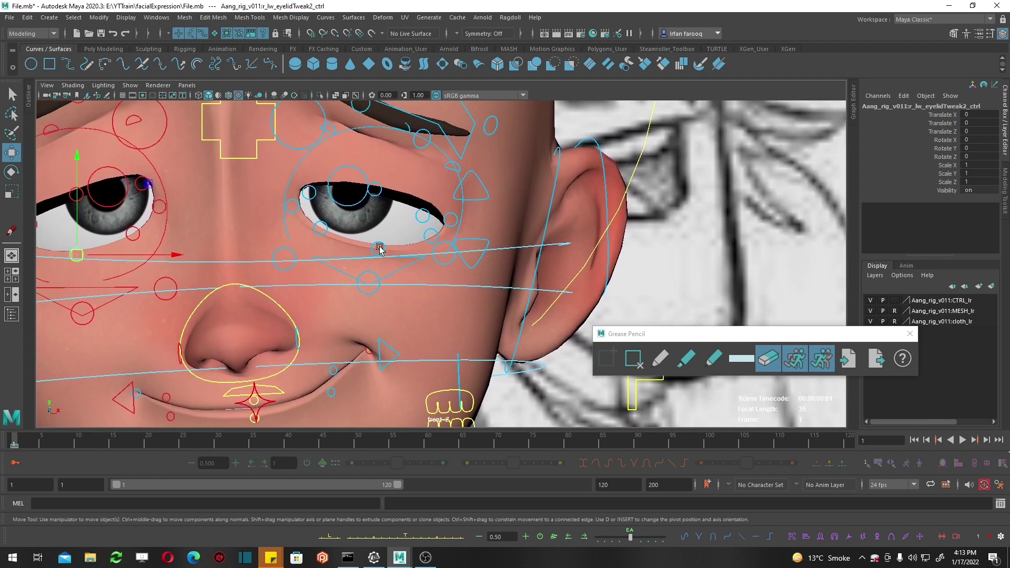
click(384, 246)
drag(385, 245, 428, 226)
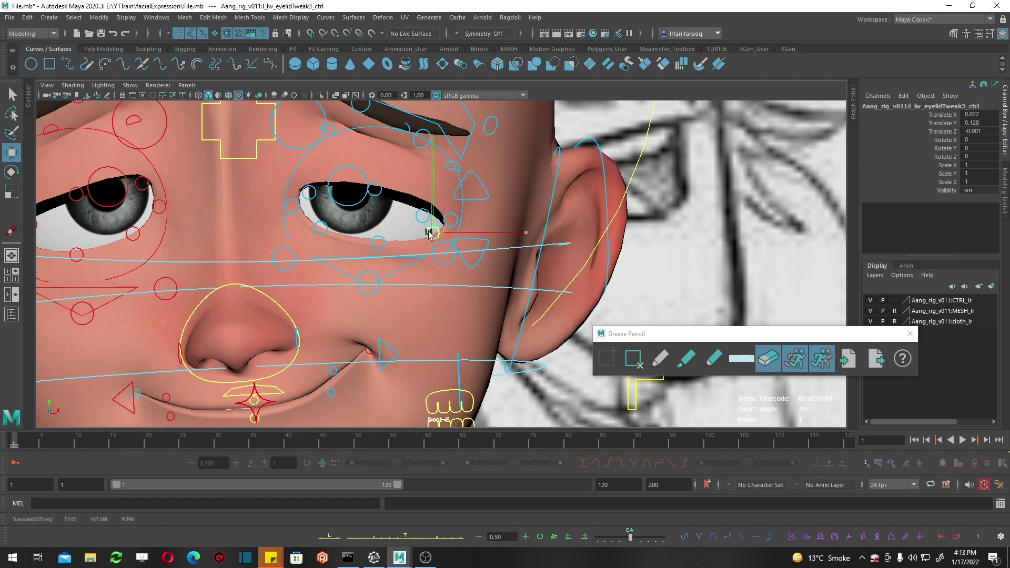
click(311, 231)
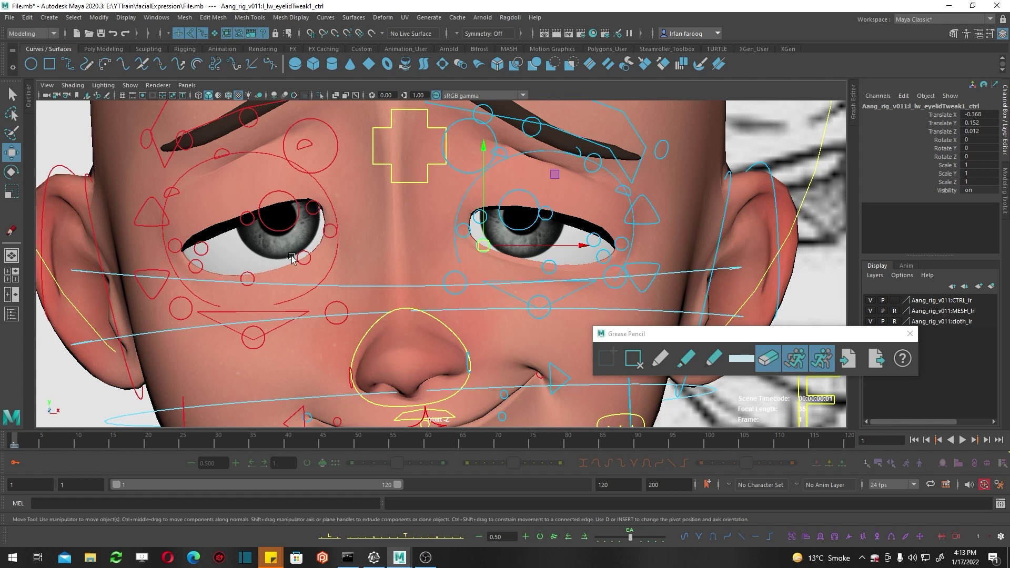
click(297, 260)
drag(297, 259, 298, 239)
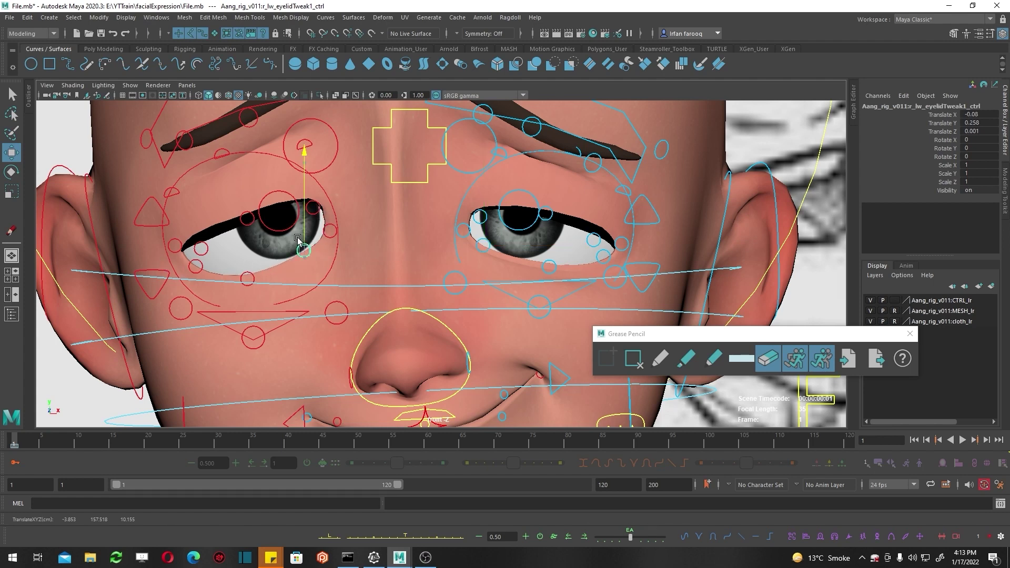
click(196, 266)
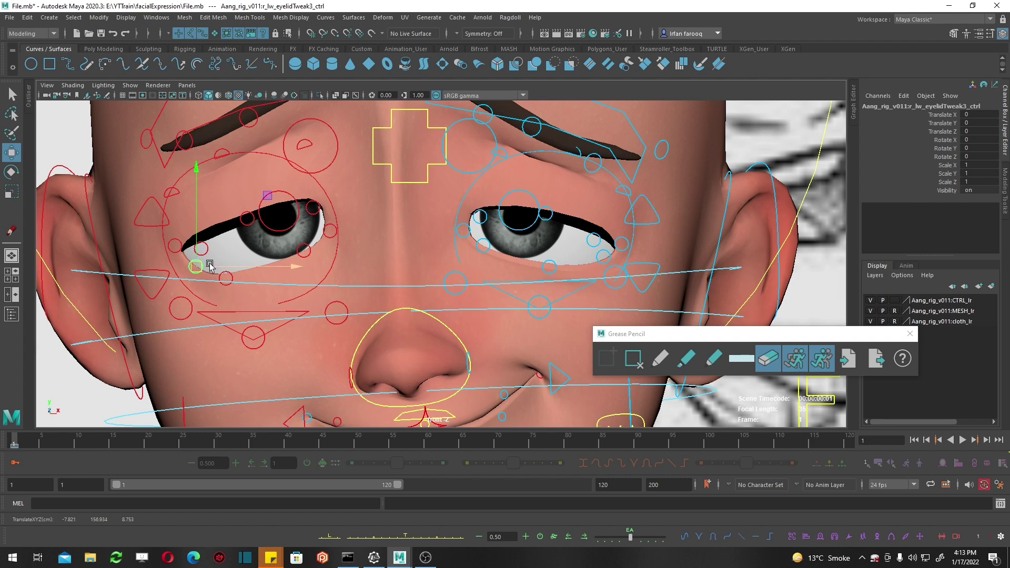
click(226, 278)
click(310, 250)
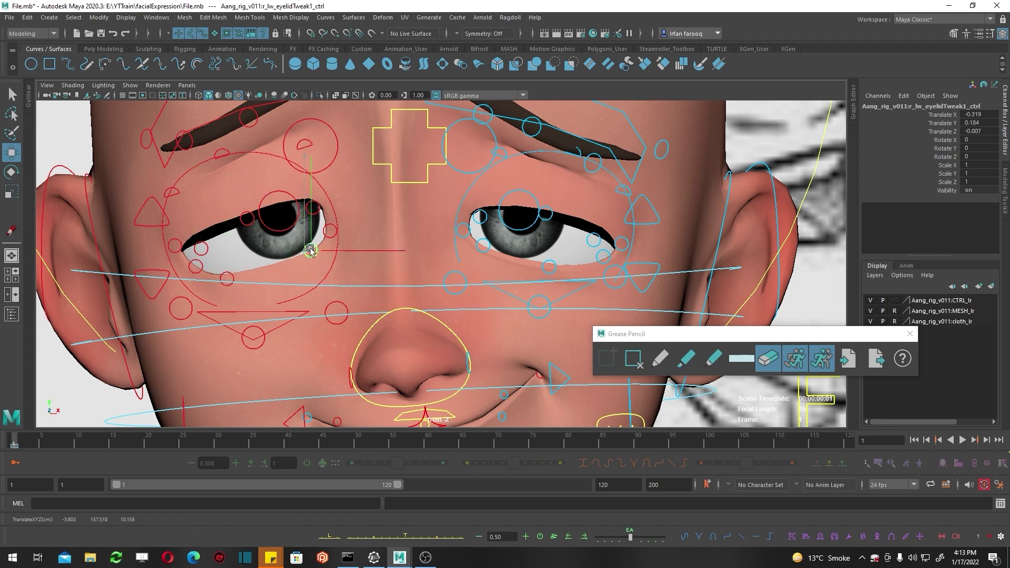
click(589, 261)
scroll(318, 261, down, 3)
Step: Rotate the whole-head control to tilt Aang's head slightly to one side
scroll(317, 261, down, 3)
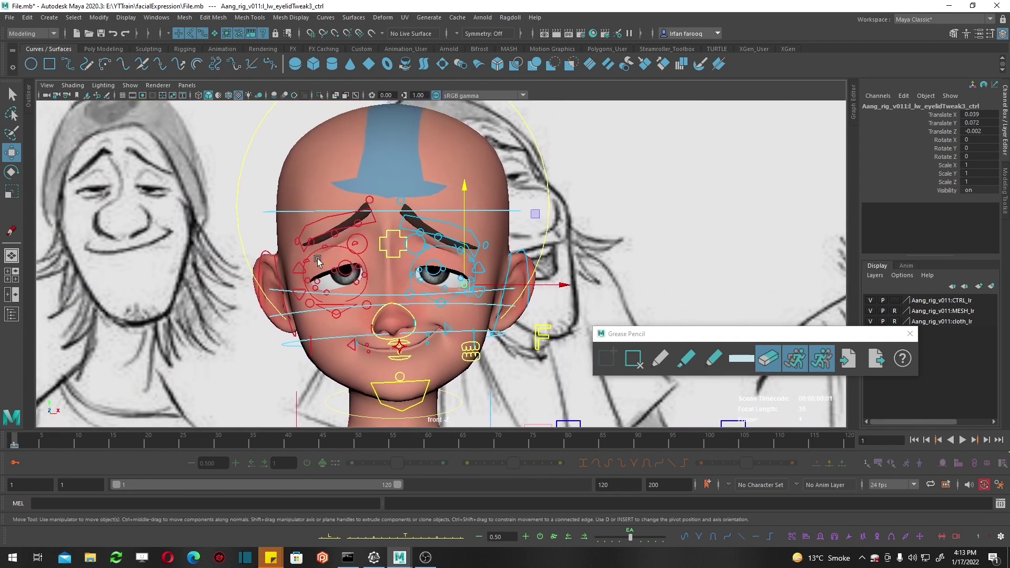
click(241, 174)
key(e)
drag(481, 300, 487, 286)
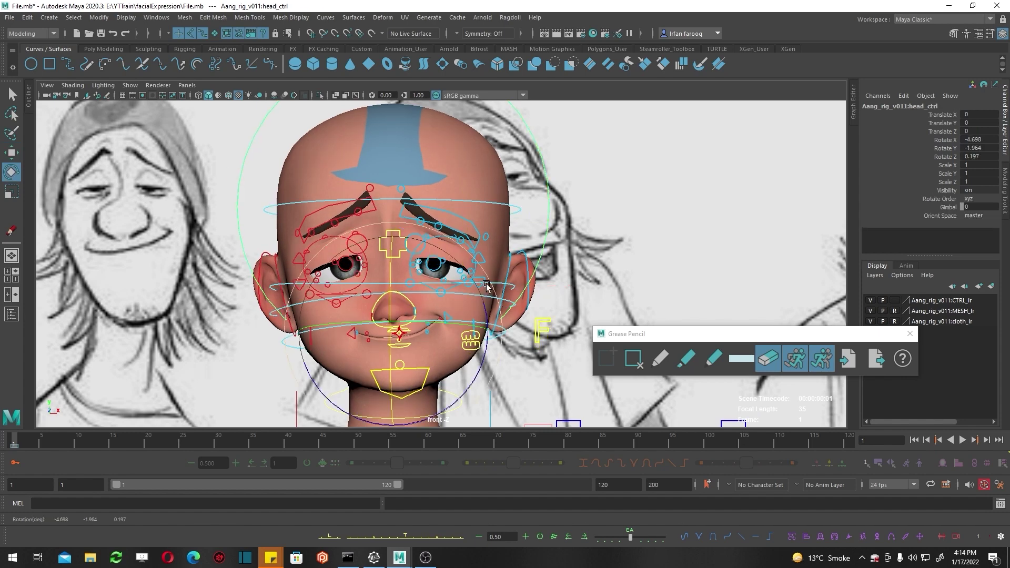
mouse_move(487, 278)
mouse_down()
mouse_move(409, 319)
mouse_move(479, 368)
mouse_up()
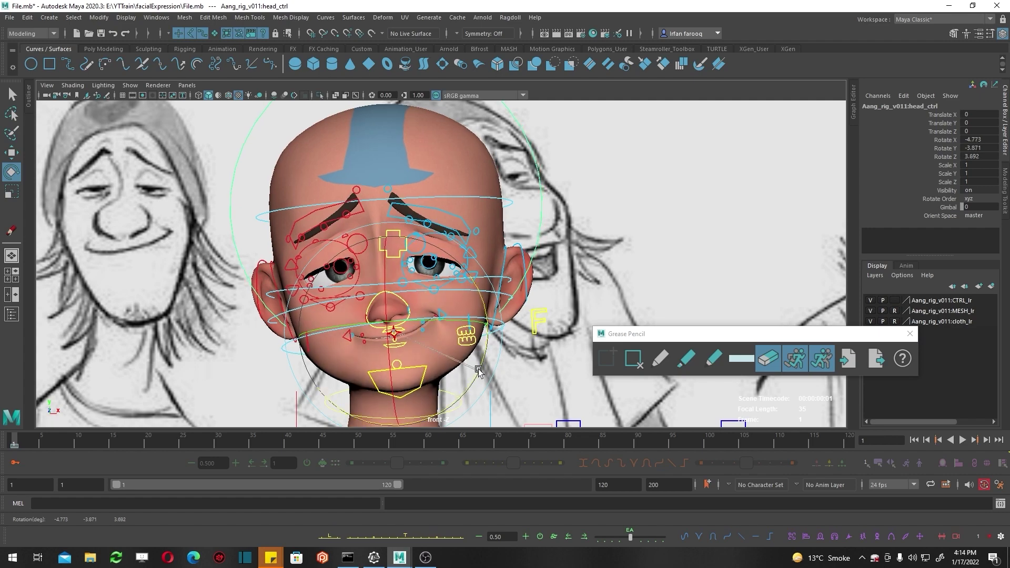
key(w)
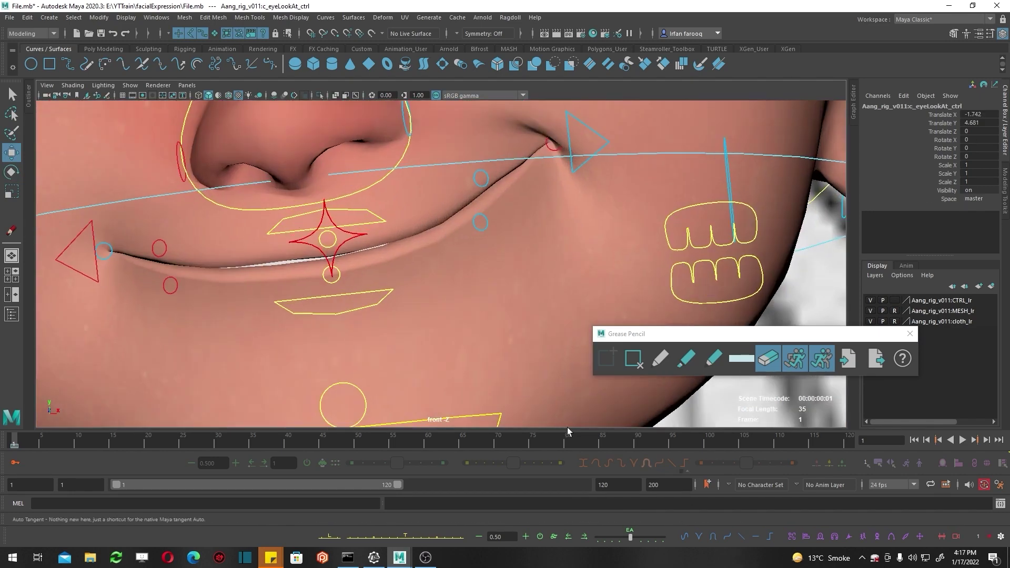
scroll(526, 411, down, 2)
scroll(436, 384, down, 2)
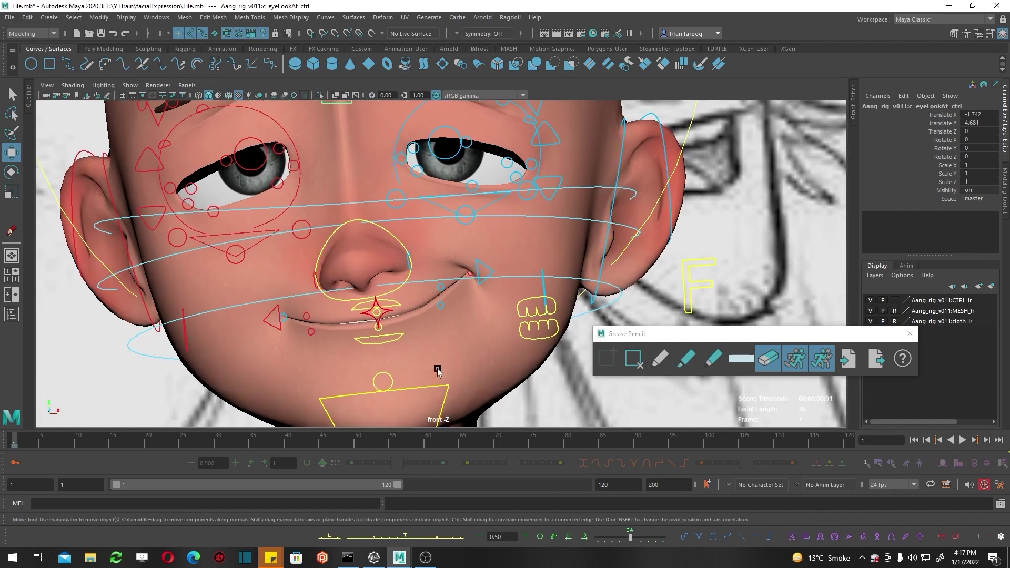
scroll(421, 343, down, 2)
Step: Open the jaw slightly, rotate neck_ctrl to -1.663 in Z, and hide all controllers
click(403, 348)
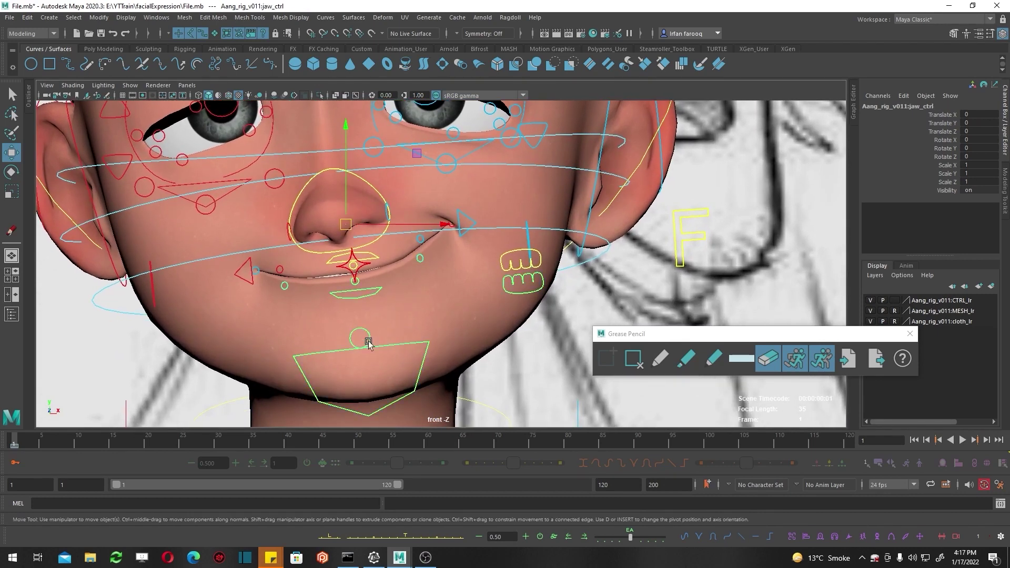
key(e)
drag(352, 289, 350, 274)
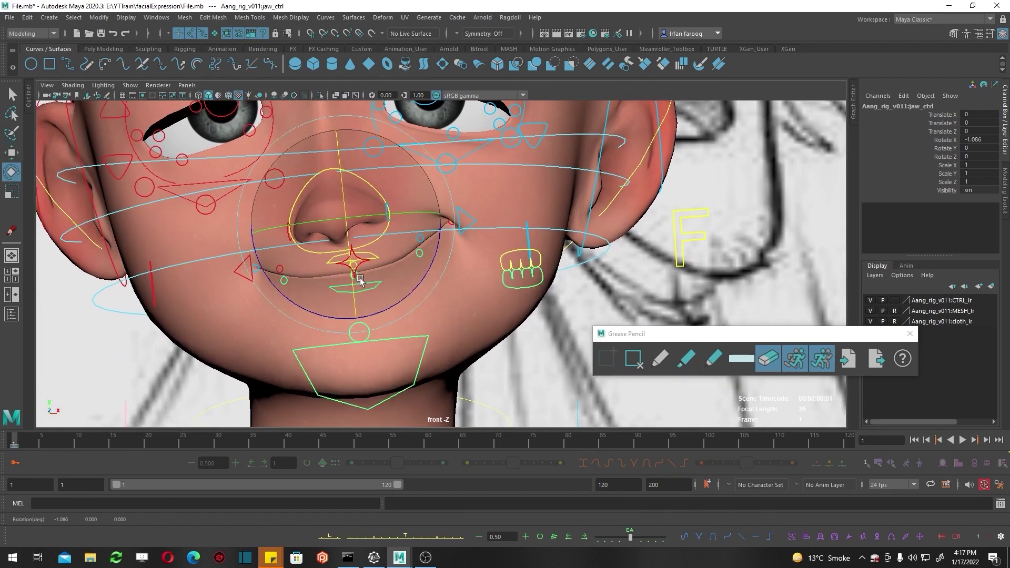
scroll(358, 284, down, 5)
key(w)
click(307, 395)
key(e)
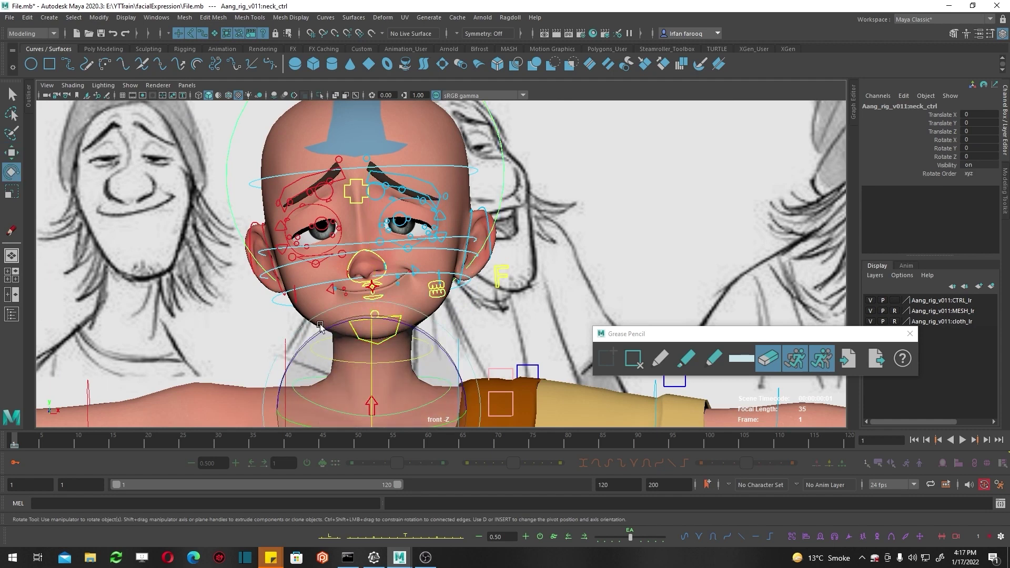
drag(323, 330, 327, 326)
scroll(420, 333, up, 2)
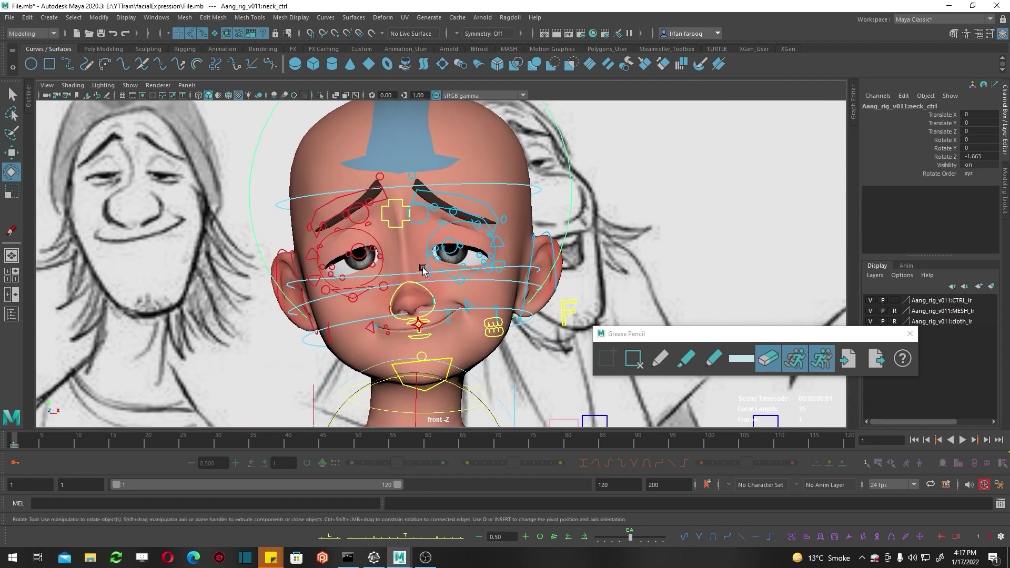
click(130, 85)
click(141, 127)
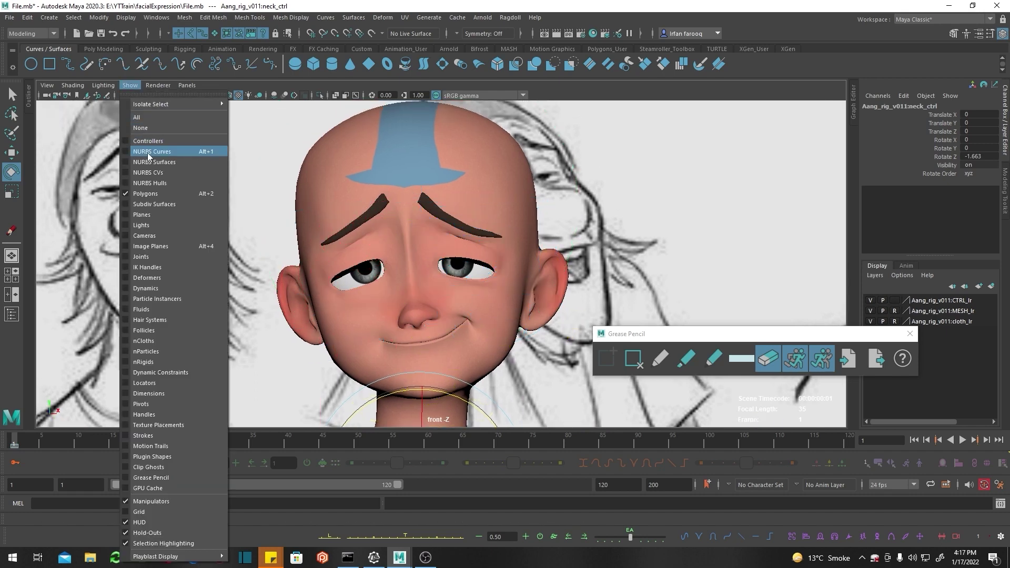
Step: Toggle NURBS Curves off to review the worried pose, then turn them back on
click(152, 152)
click(130, 85)
click(152, 151)
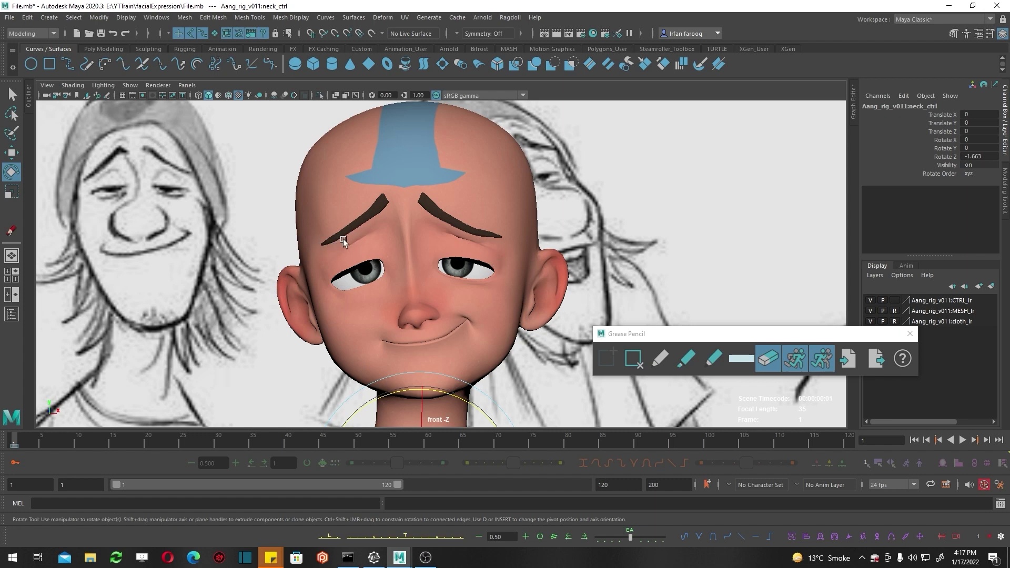
click(130, 85)
click(152, 151)
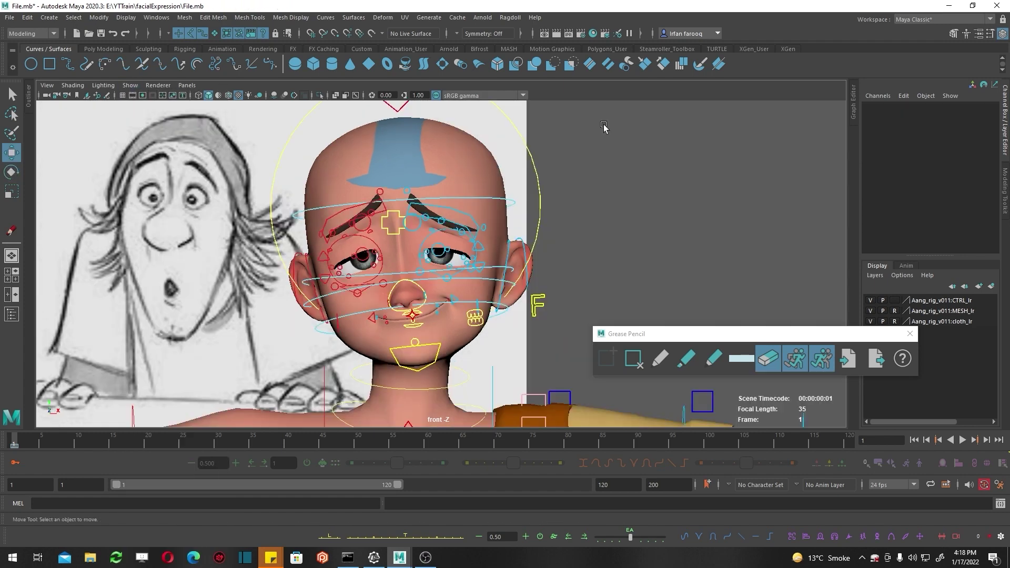
Step: Select all face controls, go to frame 2, and set their translate and rotate channels to 0
mouse_move(618, 111)
mouse_down()
mouse_move(225, 378)
mouse_move(223, 392)
mouse_up()
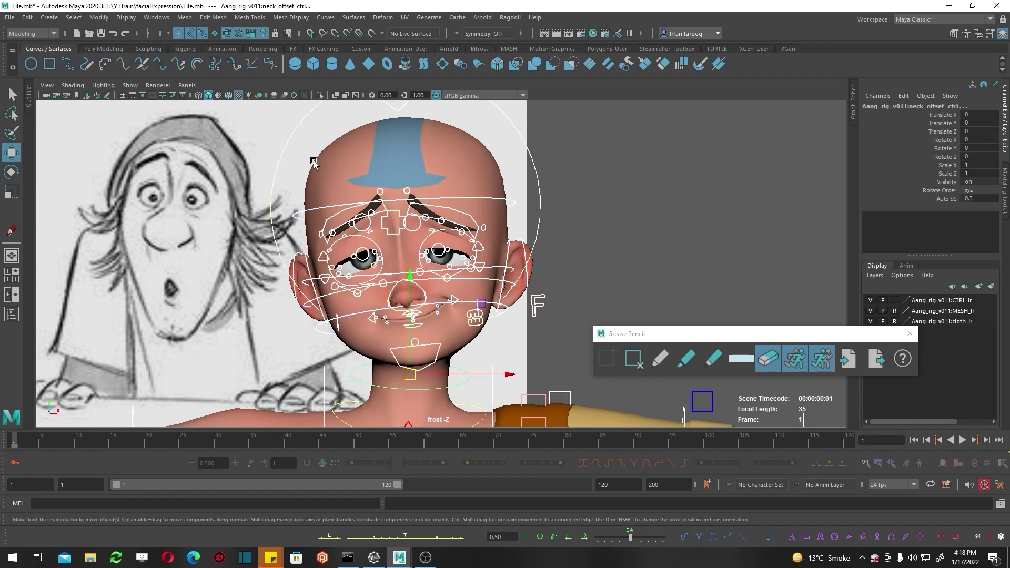
click(24, 441)
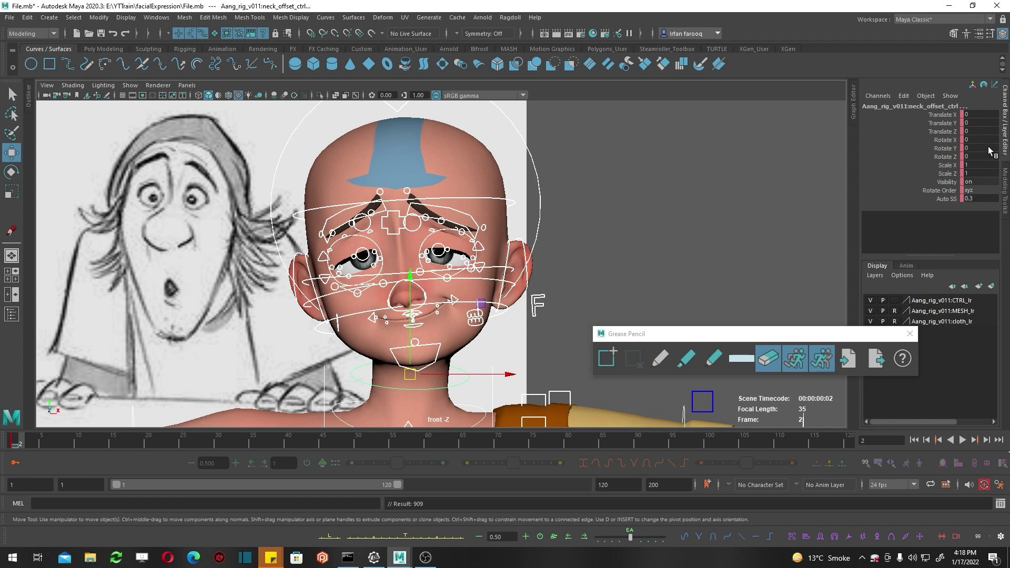
drag(982, 114, 981, 156)
text(0)
key(Return)
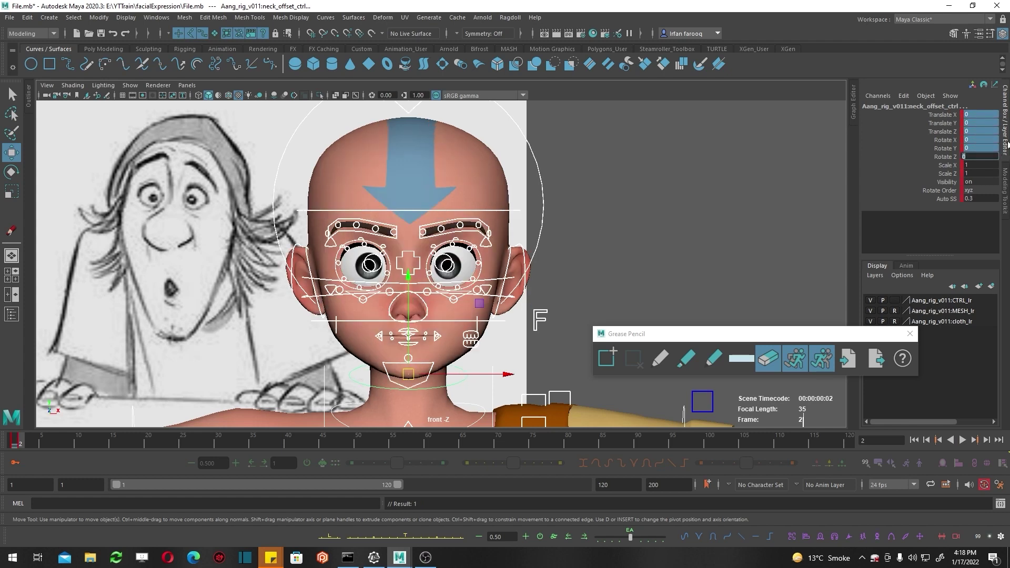
click(510, 266)
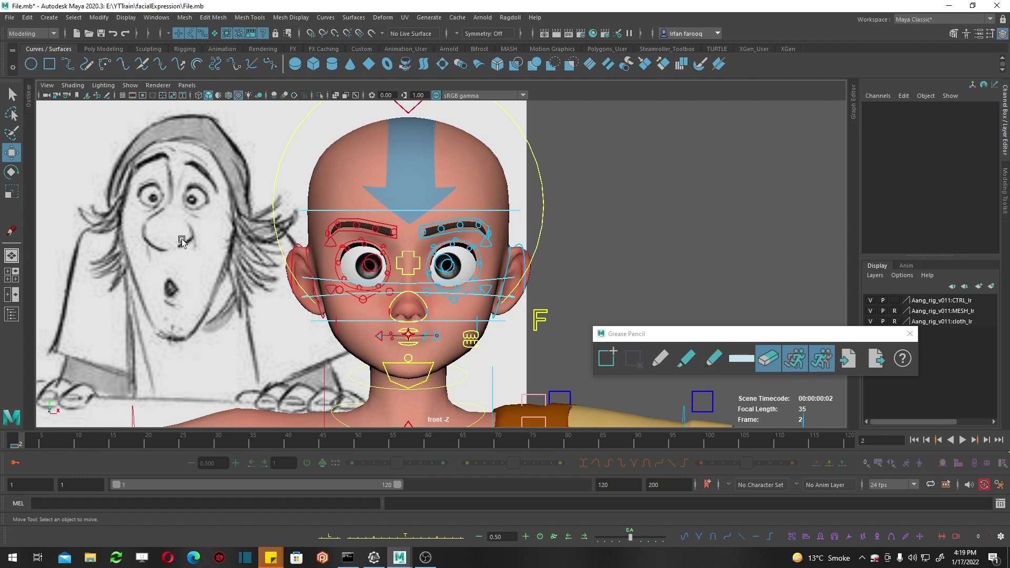
Step: Rotate and raise both eyebrow group controls, lowering the screen-right brow slightly
click(383, 226)
click(487, 227)
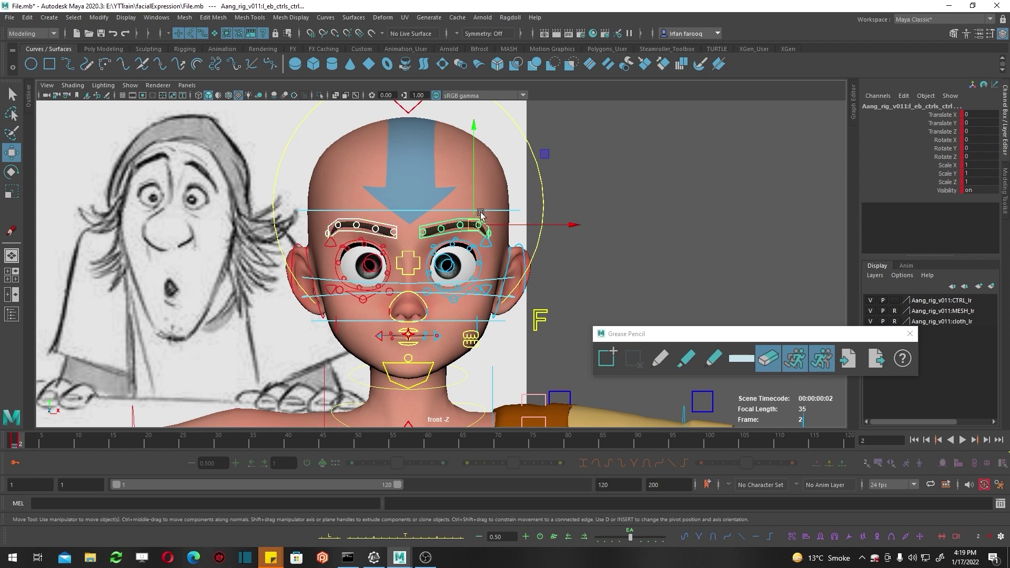
key(e)
mouse_move(474, 210)
mouse_down()
mouse_move(406, 141)
mouse_move(461, 178)
mouse_up()
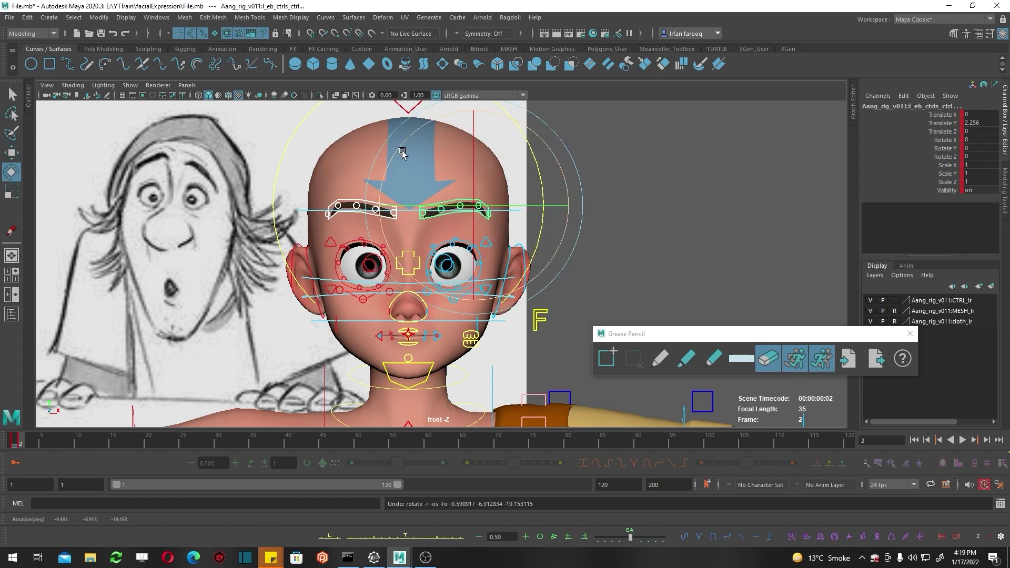
key(w)
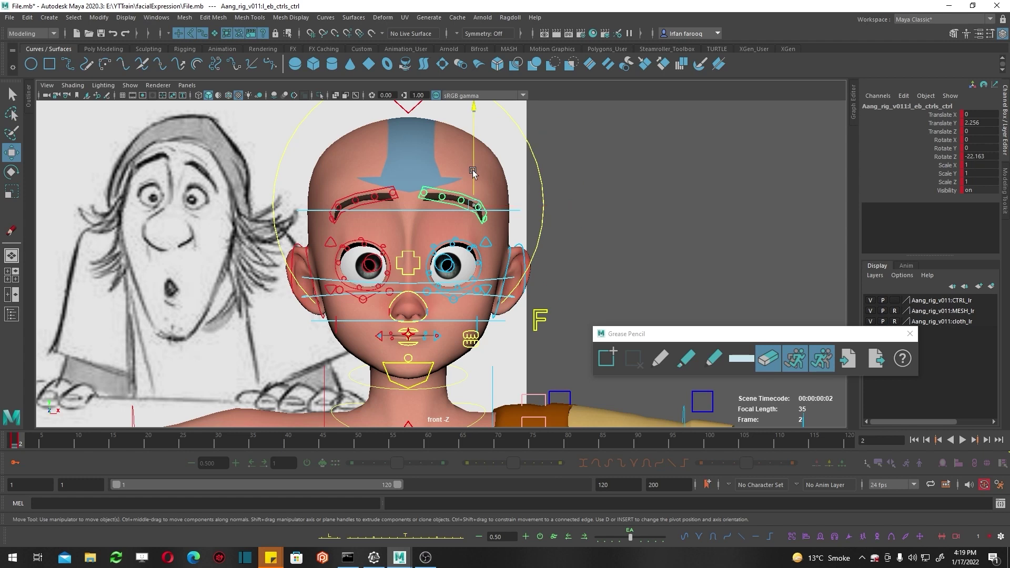
middle_drag(460, 178, 443, 204)
click(444, 204)
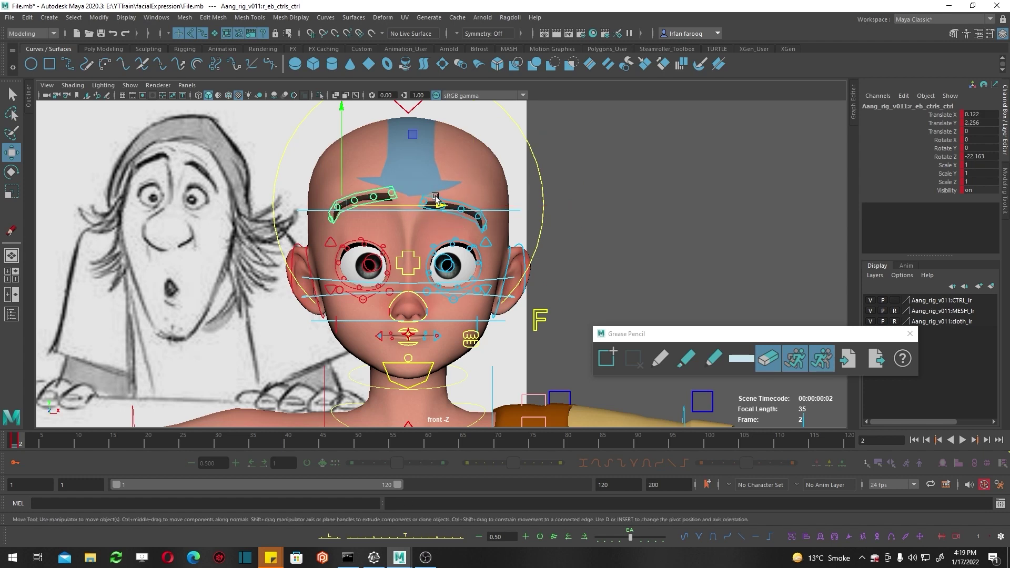
middle_drag(469, 175, 476, 189)
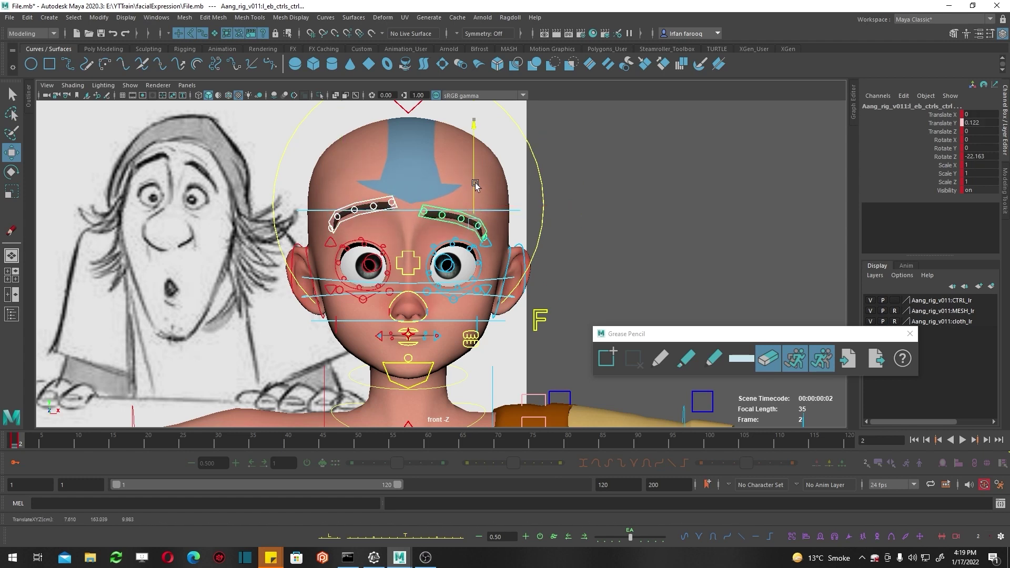
click(475, 188)
Step: Reshape the brow by moving its outer point control, then hide the control curves with Ctrl+H
scroll(489, 279, up, 3)
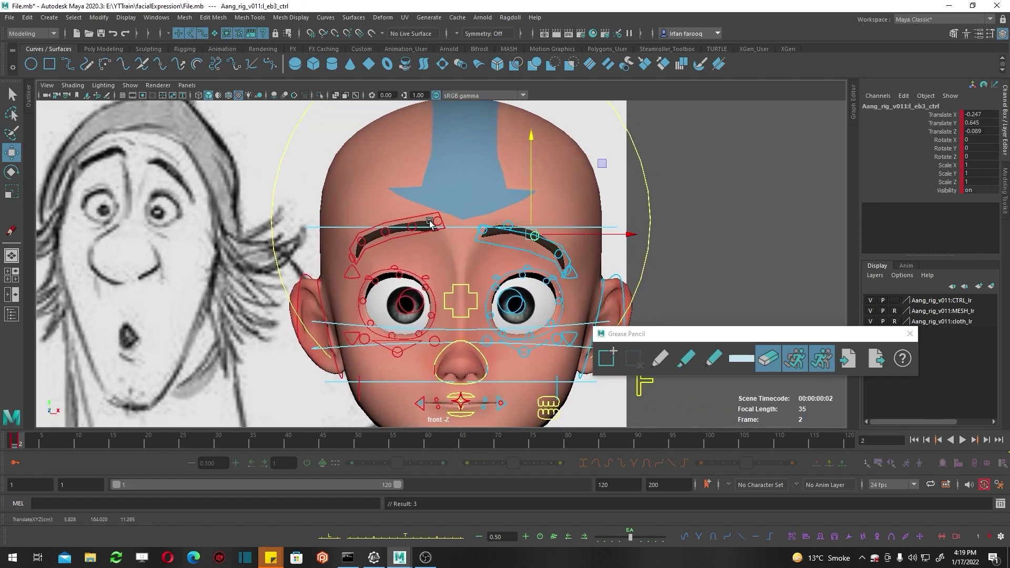
click(430, 222)
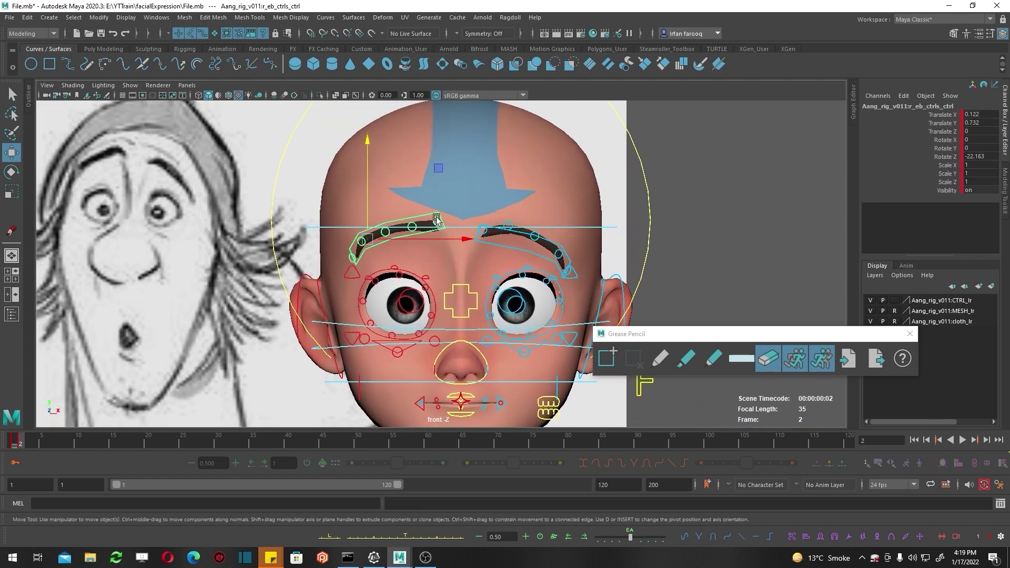
click(437, 221)
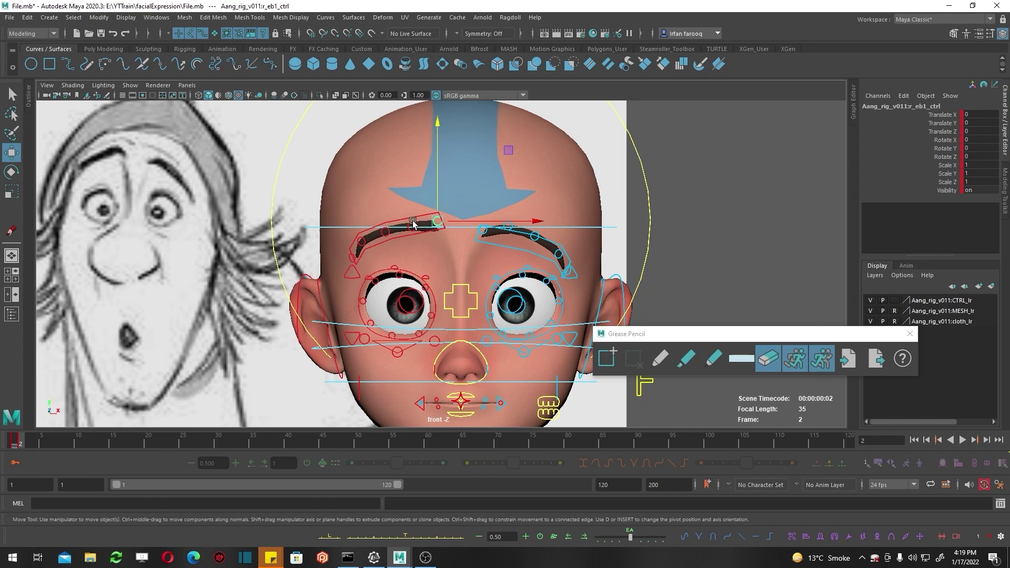
click(413, 224)
click(386, 237)
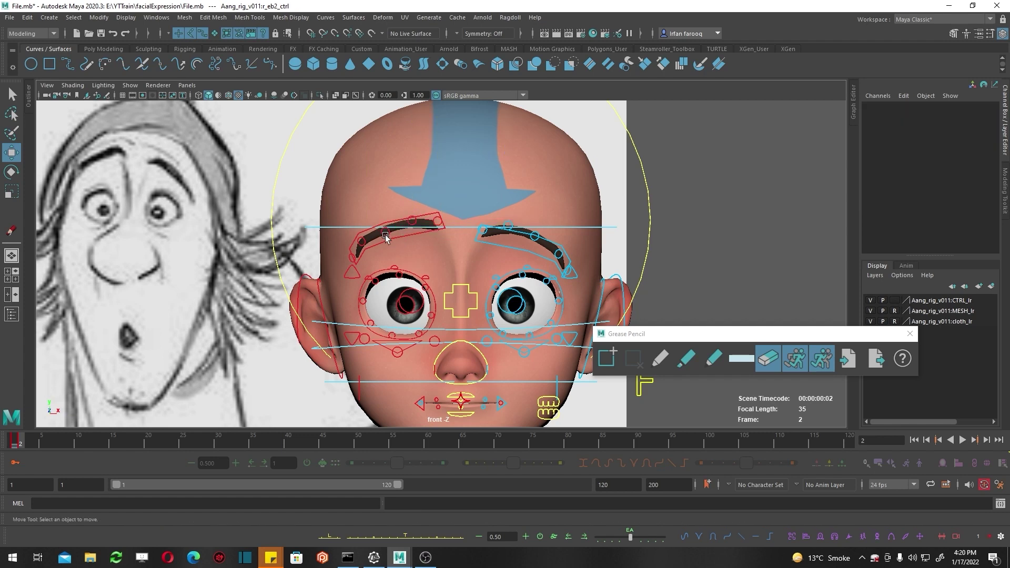
click(389, 229)
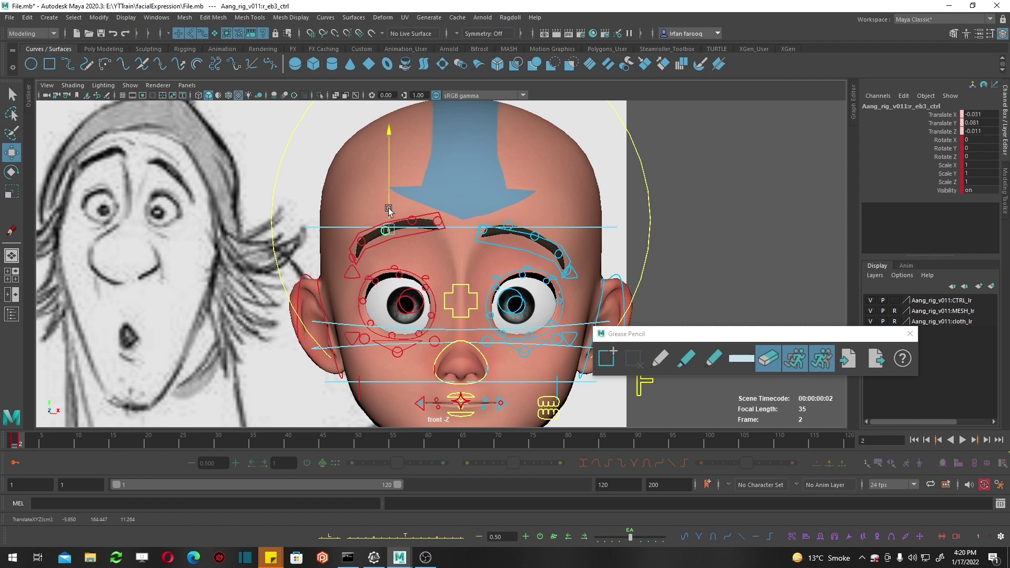
click(363, 241)
drag(368, 230, 366, 226)
key(ctrl+h)
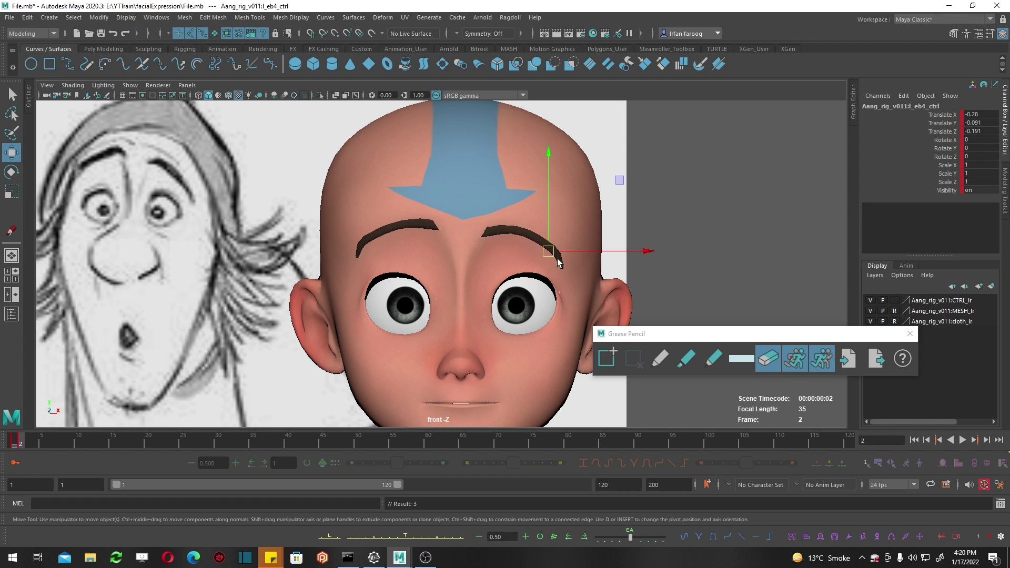
Step: Trace the sketch's two brows with grease pencil strokes and show the control curves again
click(12, 231)
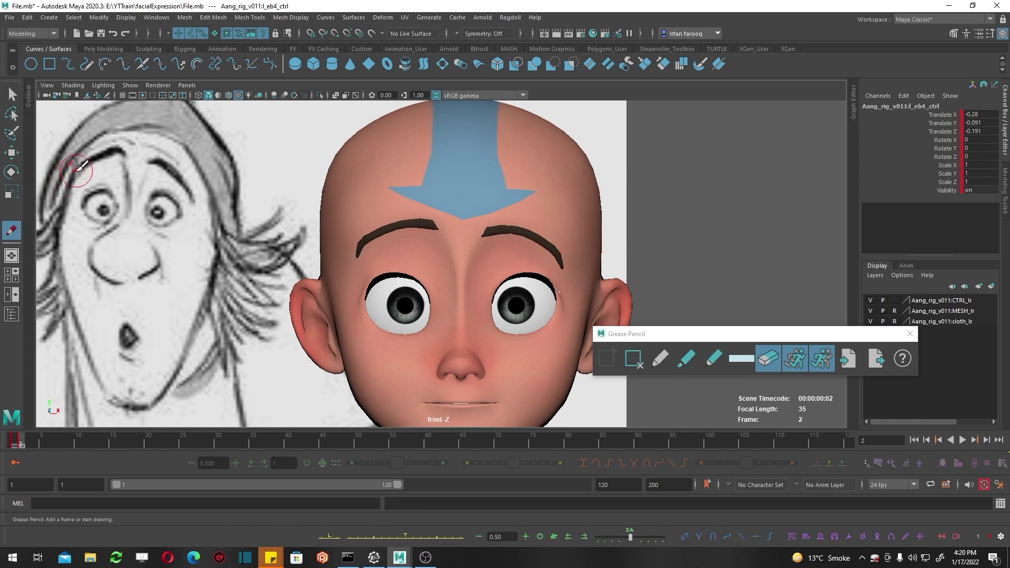
drag(85, 161, 124, 144)
drag(150, 181, 177, 173)
click(130, 85)
click(153, 149)
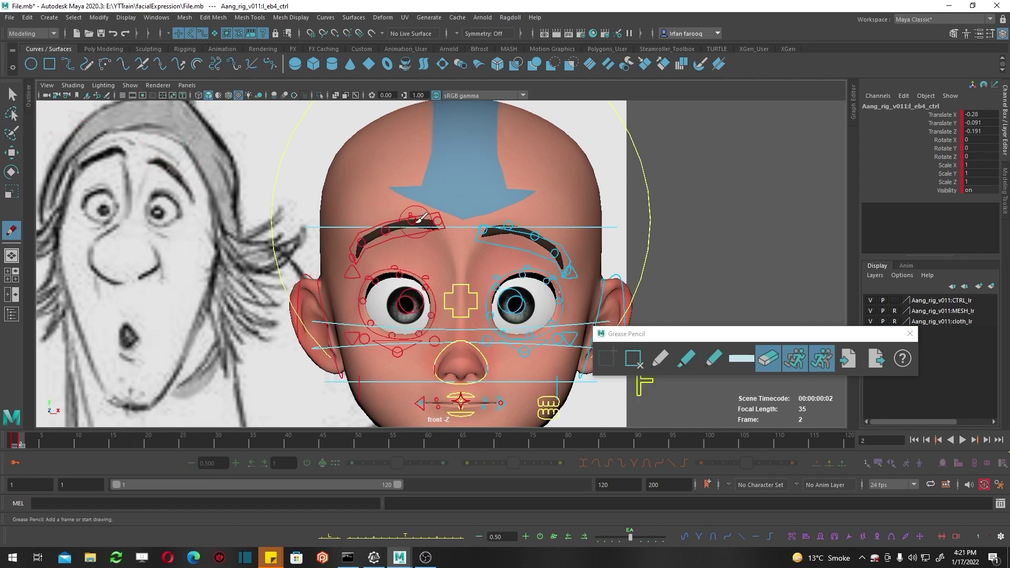
Step: Tilt the screen-right eyebrow group control, undoing the upward-outward move
key(w)
click(421, 224)
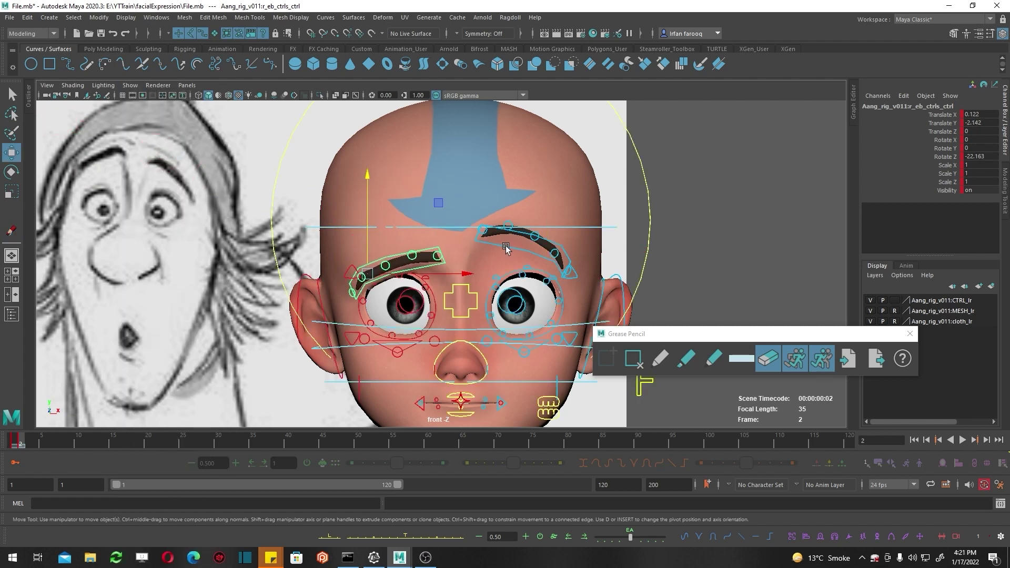
click(506, 248)
key(e)
drag(463, 200, 443, 257)
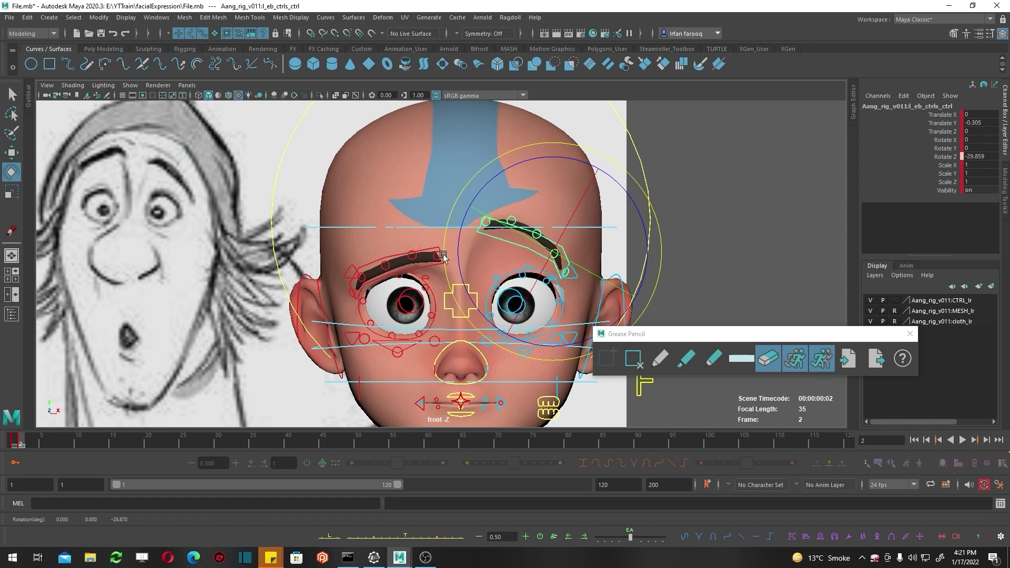
key(w)
drag(552, 251, 591, 225)
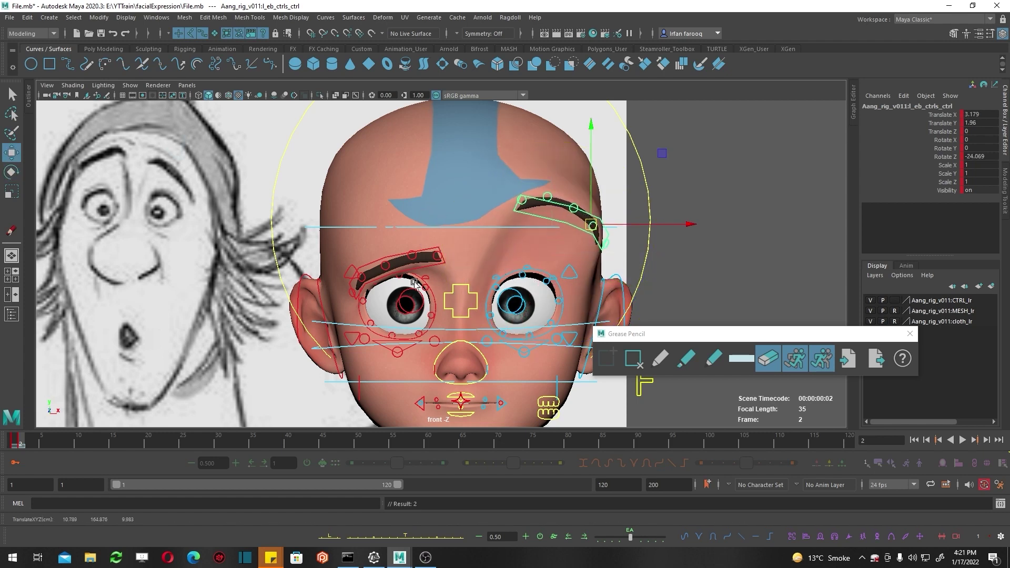
key(ctrl+z)
key(ctrl+z)
key(ctrl+z)
key(ctrl+z)
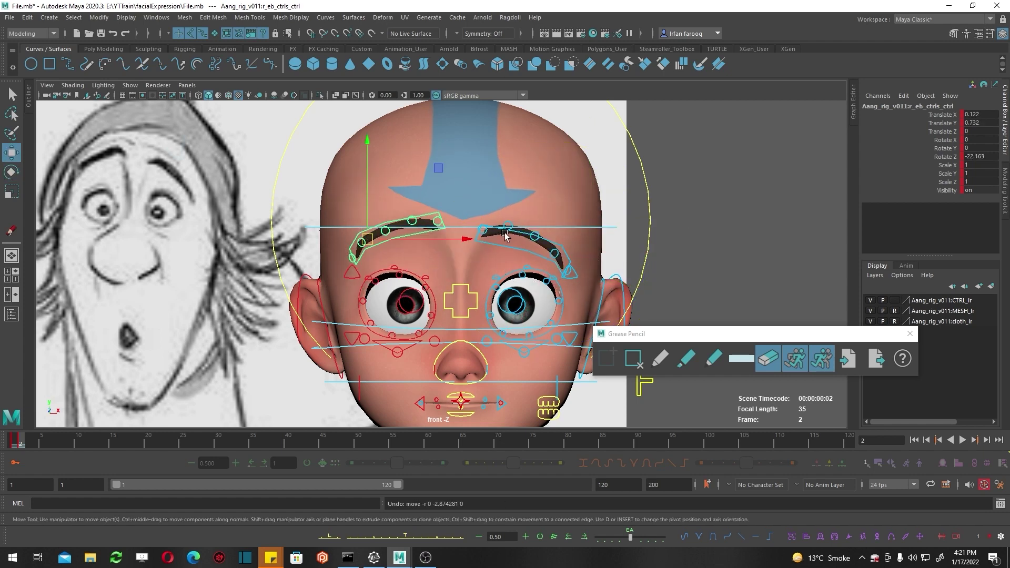
Step: Raise the inner end of the brow, undoing unwanted inner brow point moves
click(439, 218)
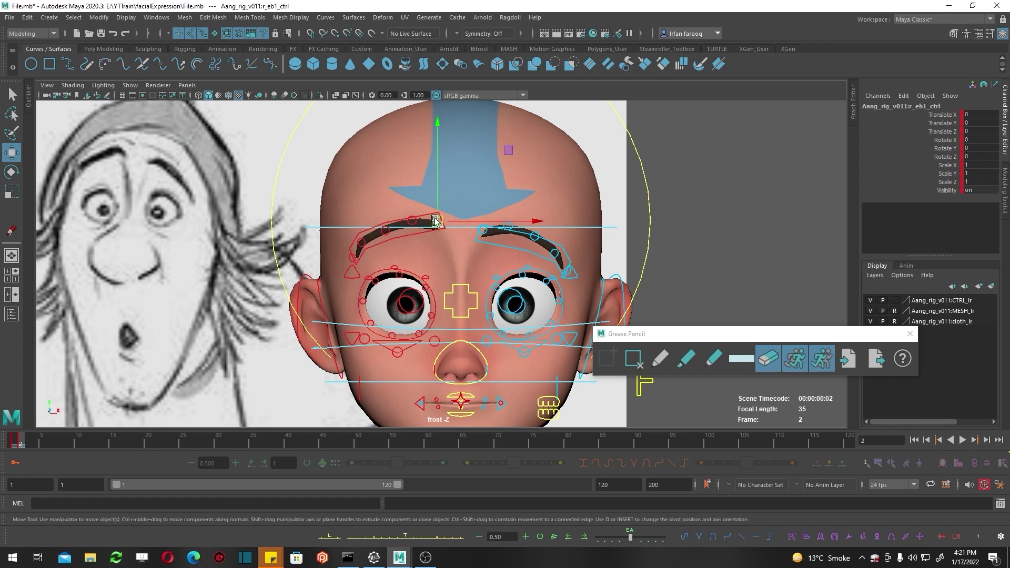
click(485, 233)
drag(483, 231, 478, 242)
key(ctrl+z)
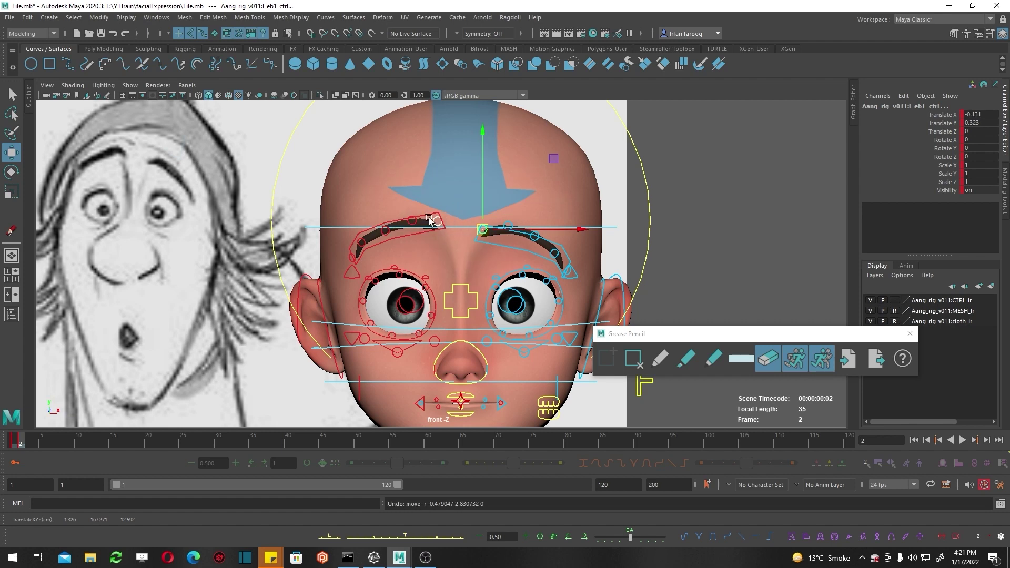
click(430, 220)
drag(431, 219, 439, 197)
click(485, 234)
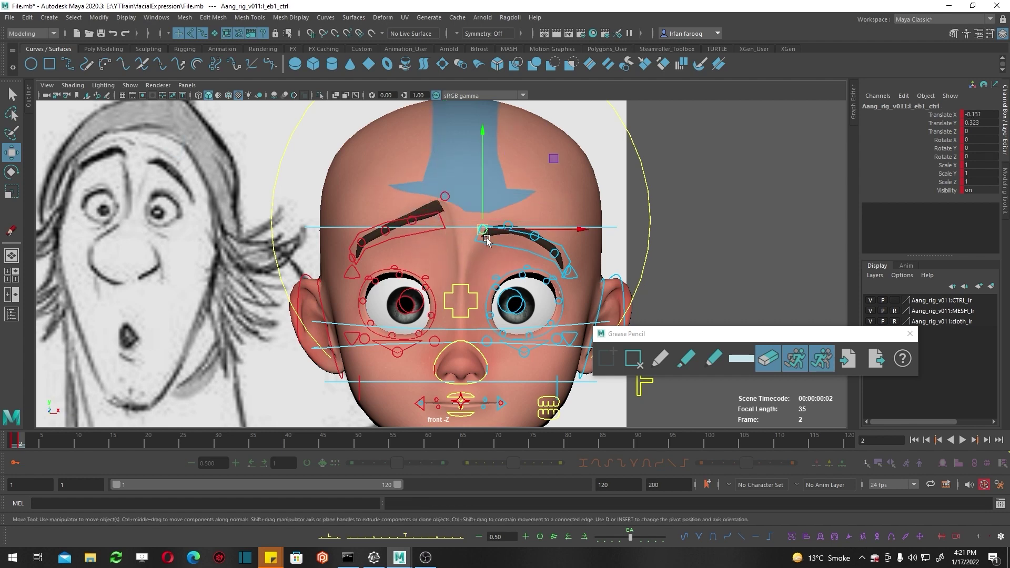
drag(487, 239, 474, 254)
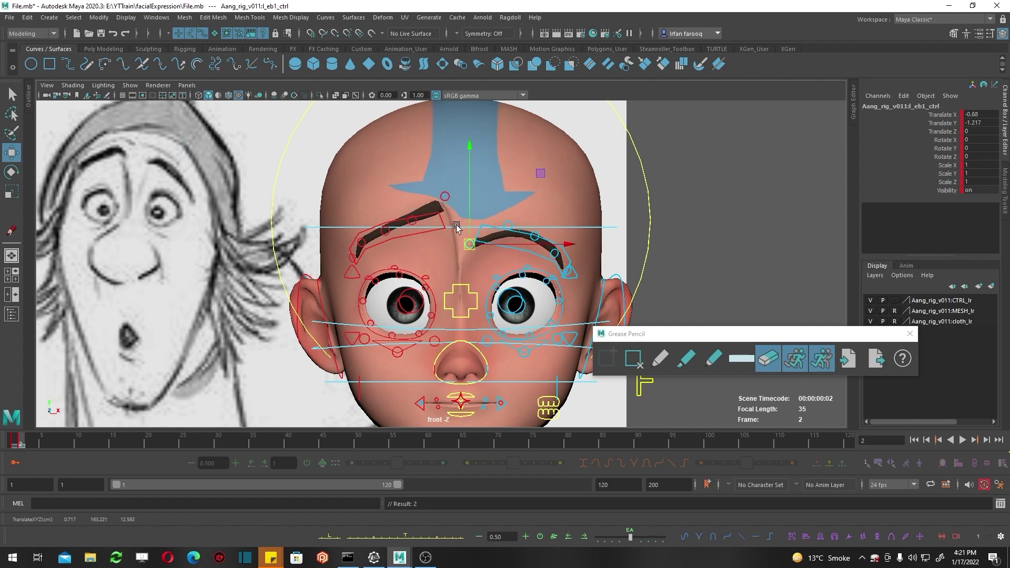
key(ctrl+z)
key(ctrl+z)
key(ctrl+z)
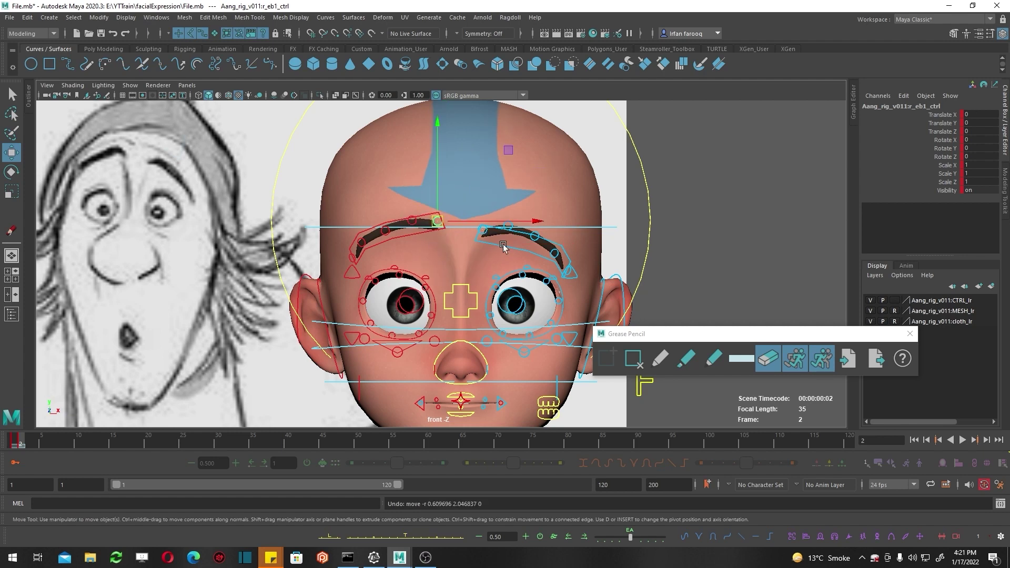
Step: Reposition the screen-left brow to X 0.34, Y 0.645, rotated -22.163 in Z, and lift its point
click(370, 237)
mouse_move(370, 237)
mouse_down()
mouse_move(437, 222)
mouse_move(427, 221)
mouse_up()
click(434, 220)
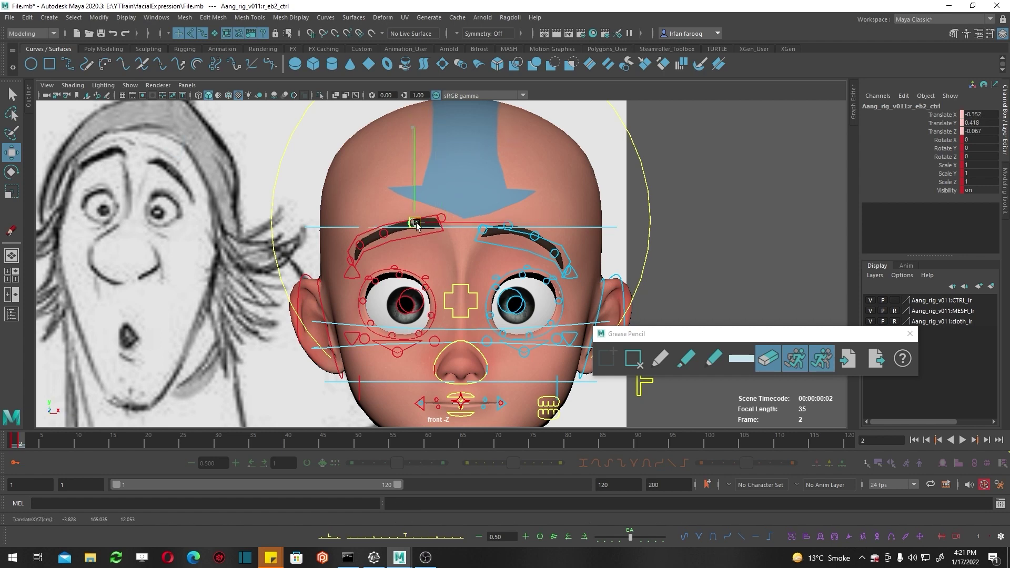
click(388, 238)
drag(388, 238, 386, 225)
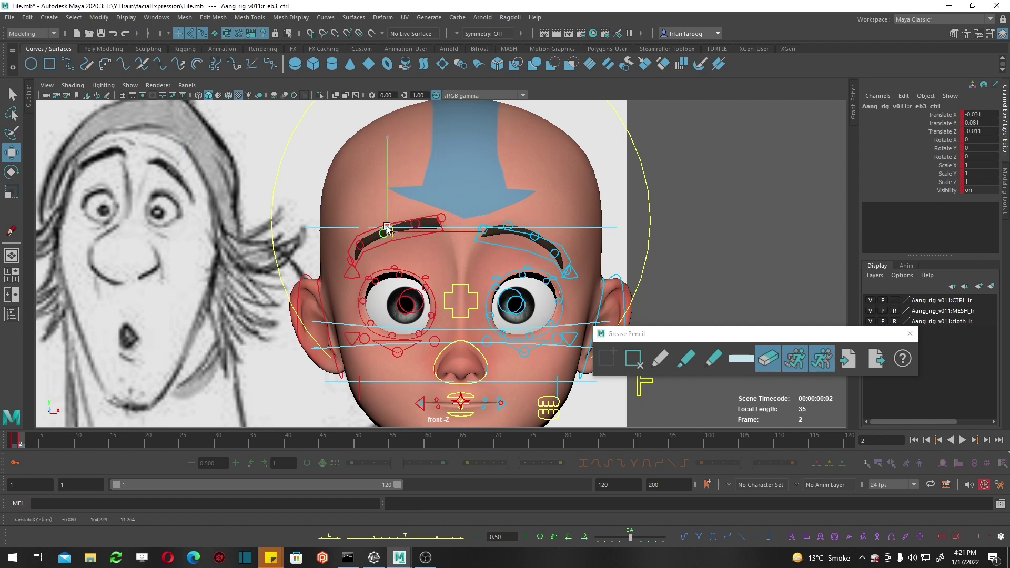
Step: Lift the right eyebrow's inner end and move the whole right brow up, undoing an outer-end tweak
click(361, 257)
click(446, 219)
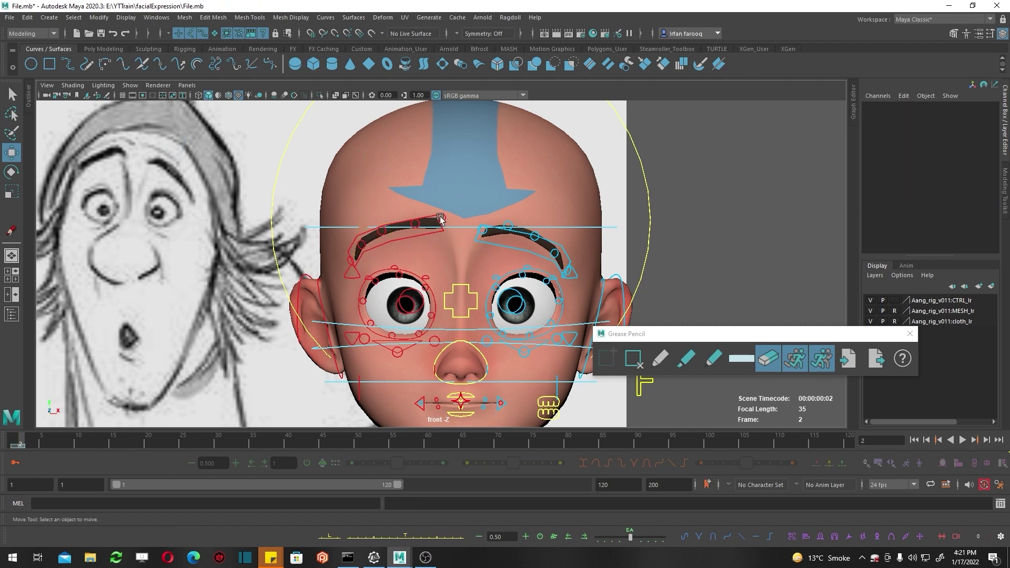
drag(446, 219, 479, 198)
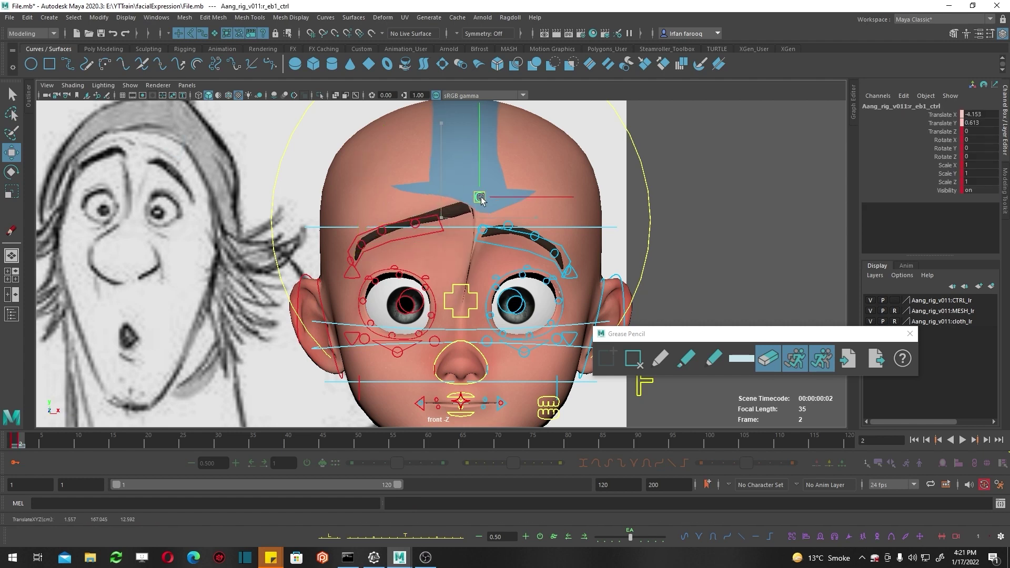
click(347, 262)
drag(348, 262, 343, 268)
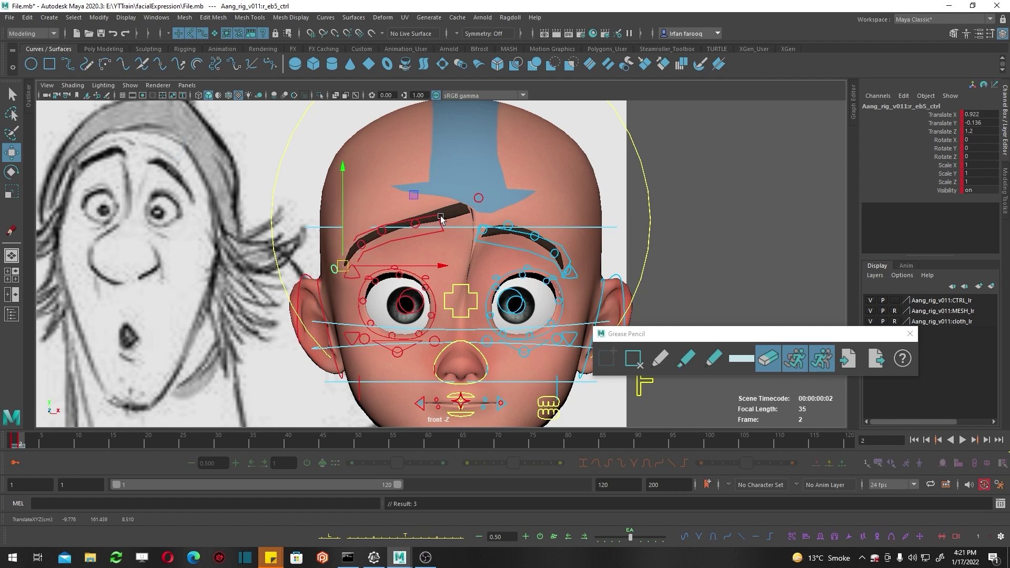
key(ctrl+z)
key(ctrl+z)
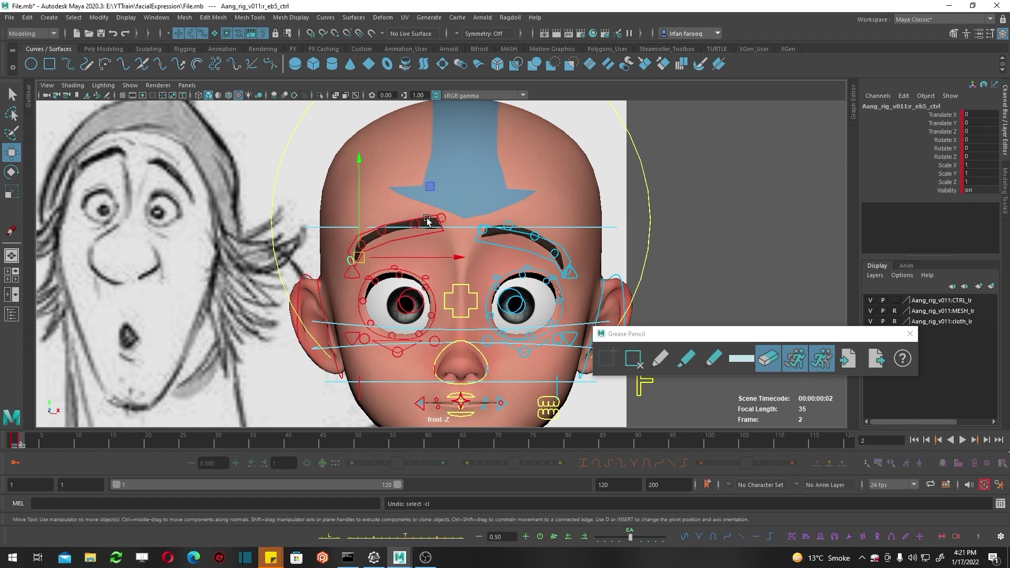
click(428, 220)
drag(371, 249, 362, 244)
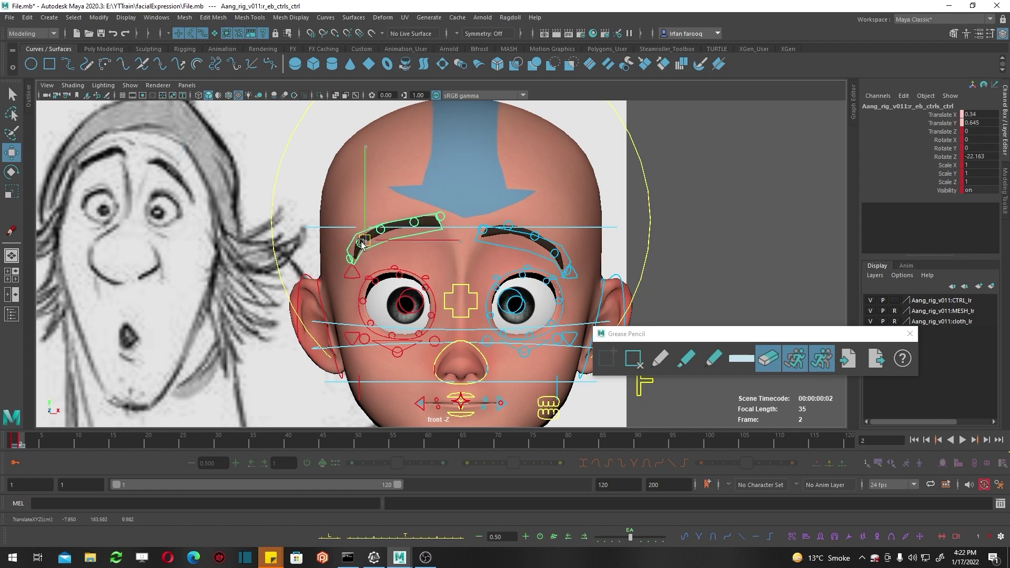
scroll(509, 237, down, 1)
click(635, 231)
Step: Try a forward head tilt and an upward left eye-shape shift, undoing both
key(e)
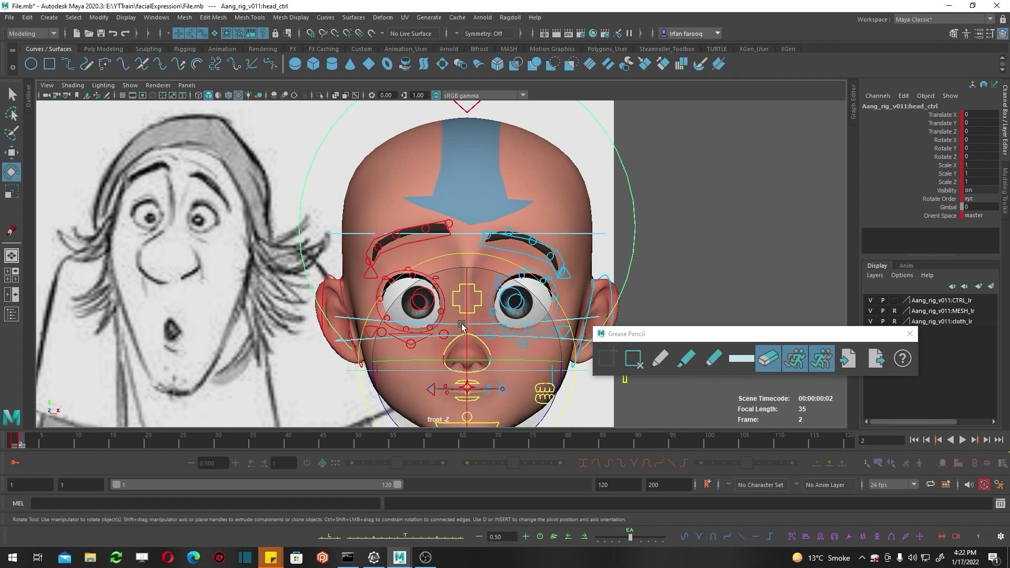
drag(463, 322, 471, 304)
key(ctrl+z)
click(521, 287)
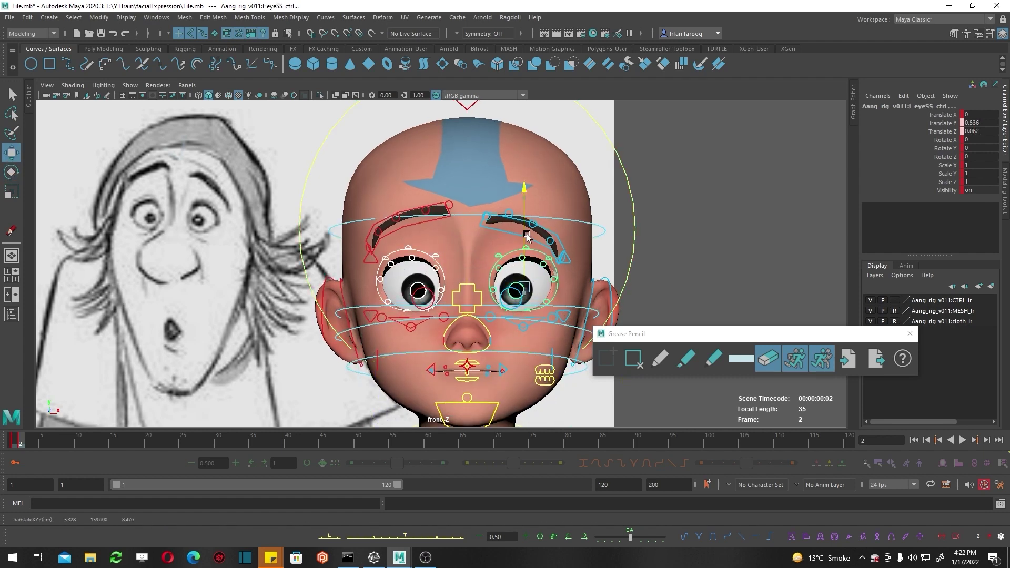
key(w)
drag(525, 273, 527, 234)
key(ctrl+z)
Step: Select both eye controls and enlarge the pupils to Pupil Scale 1.1
click(418, 258)
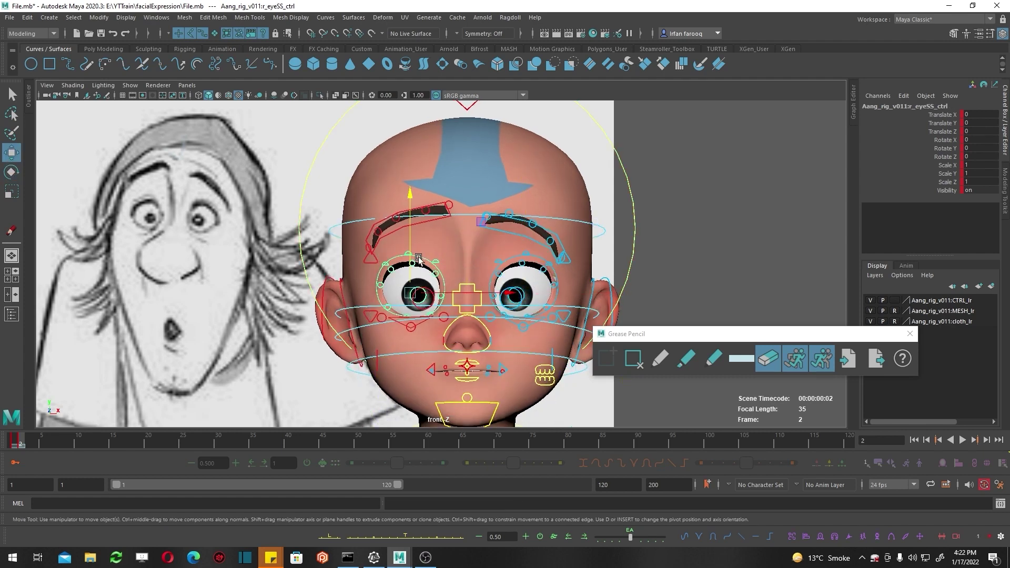
shift+click(517, 259)
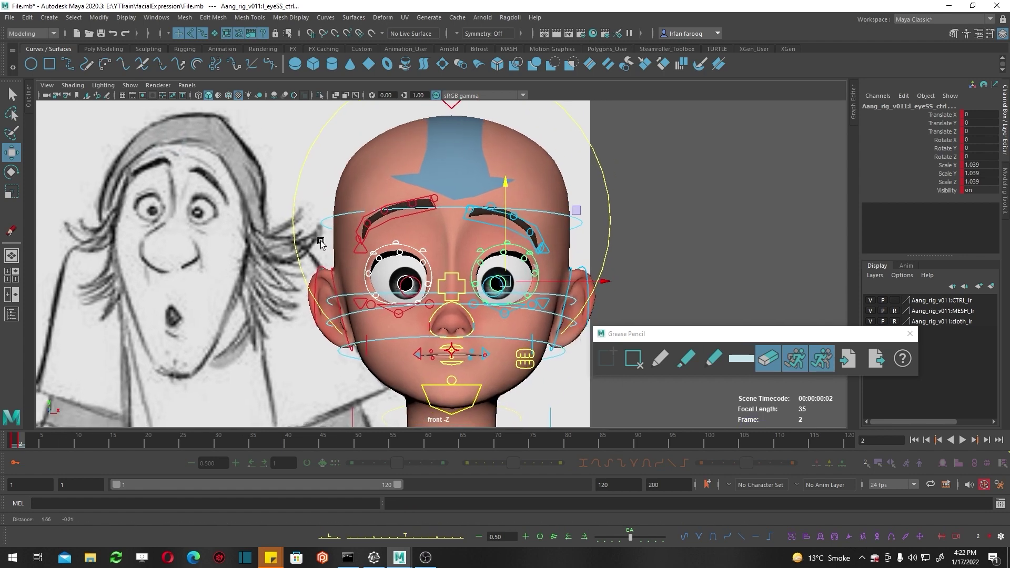
alt+middle_drag(300, 247, 266, 232)
alt+middle_drag(333, 253, 358, 261)
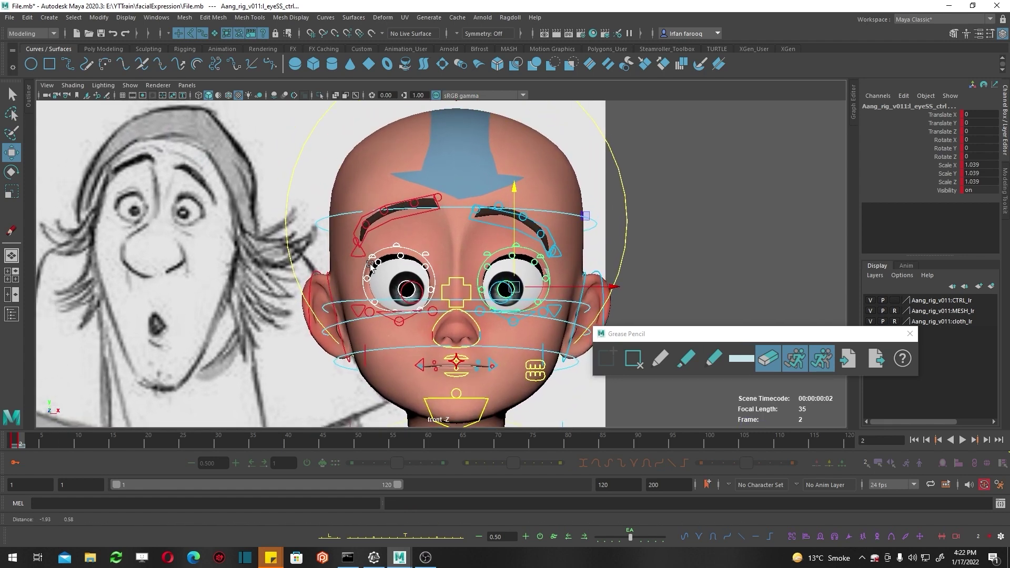
click(412, 288)
click(412, 291)
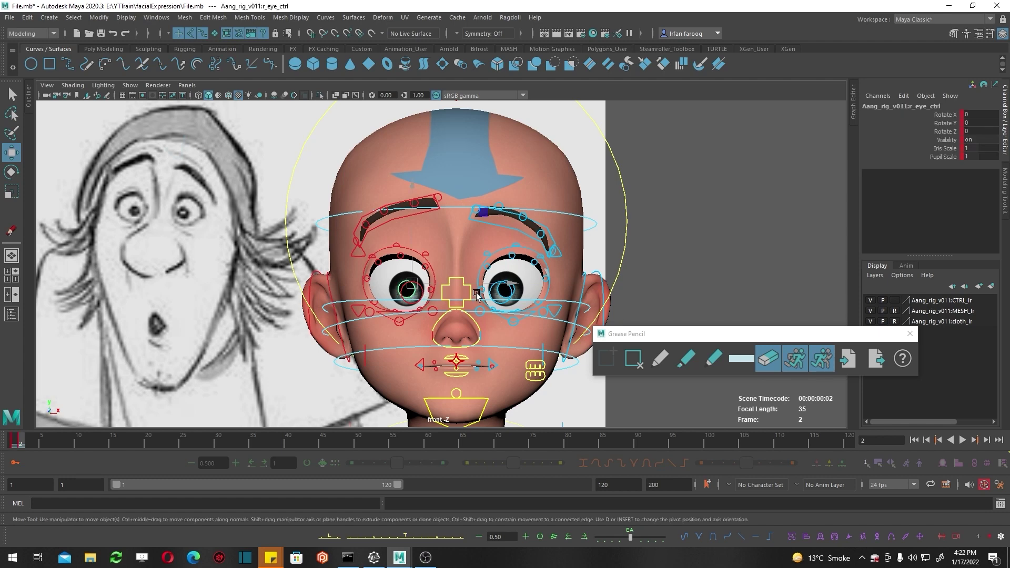
shift+click(499, 296)
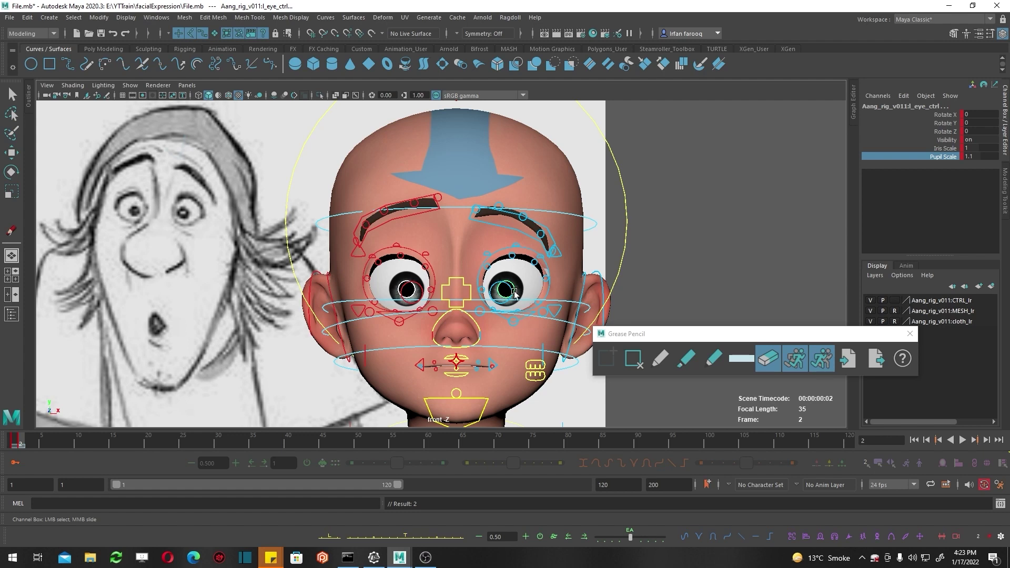
Step: Tilt both eyeSS eye-shape controls about -19° in Z to widen the eyes
click(437, 258)
key(e)
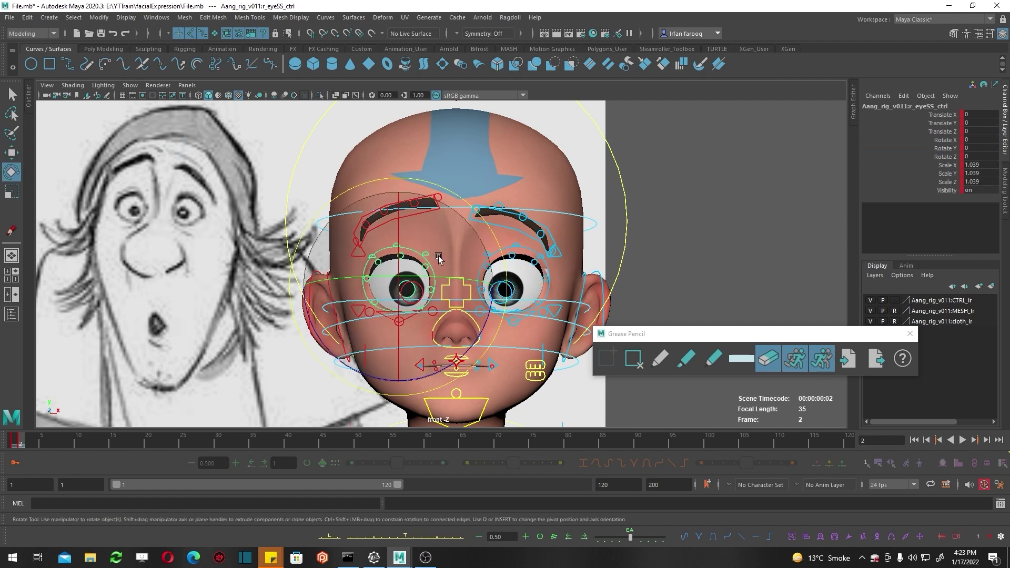
drag(471, 241, 488, 225)
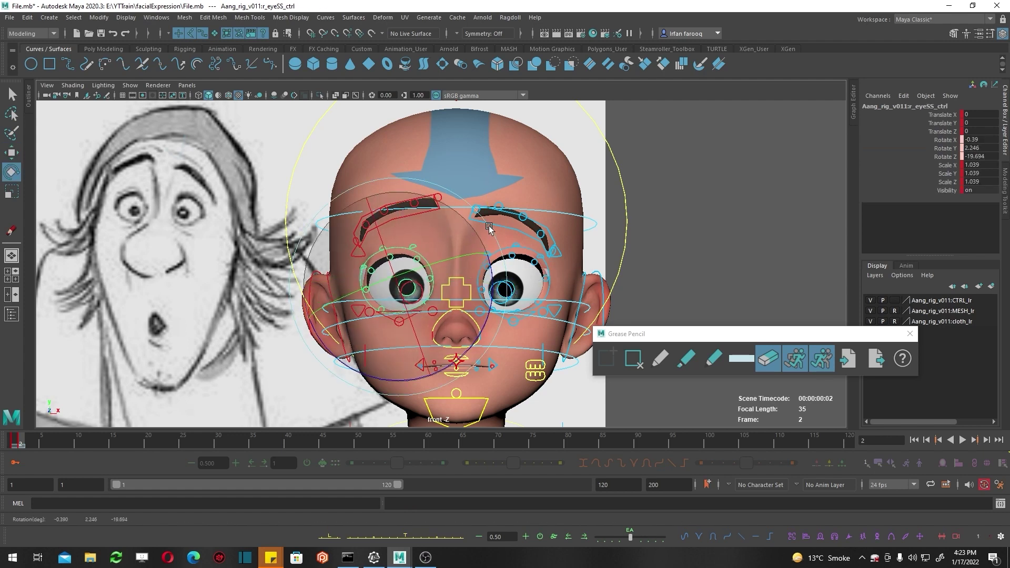
click(489, 226)
click(547, 274)
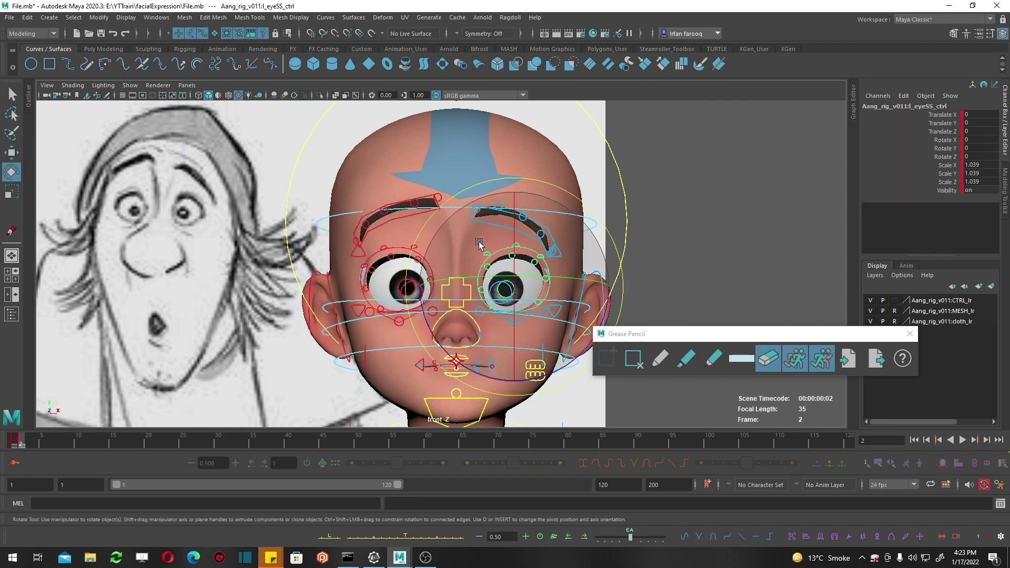
drag(605, 247, 617, 257)
key(w)
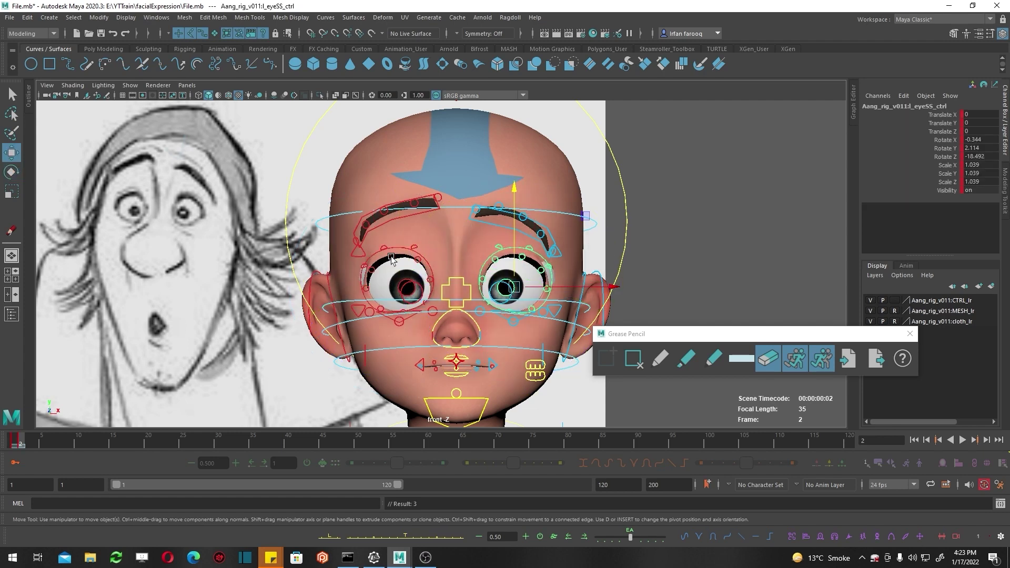
Step: Lower both upper eyelid tweak controls slightly
click(417, 256)
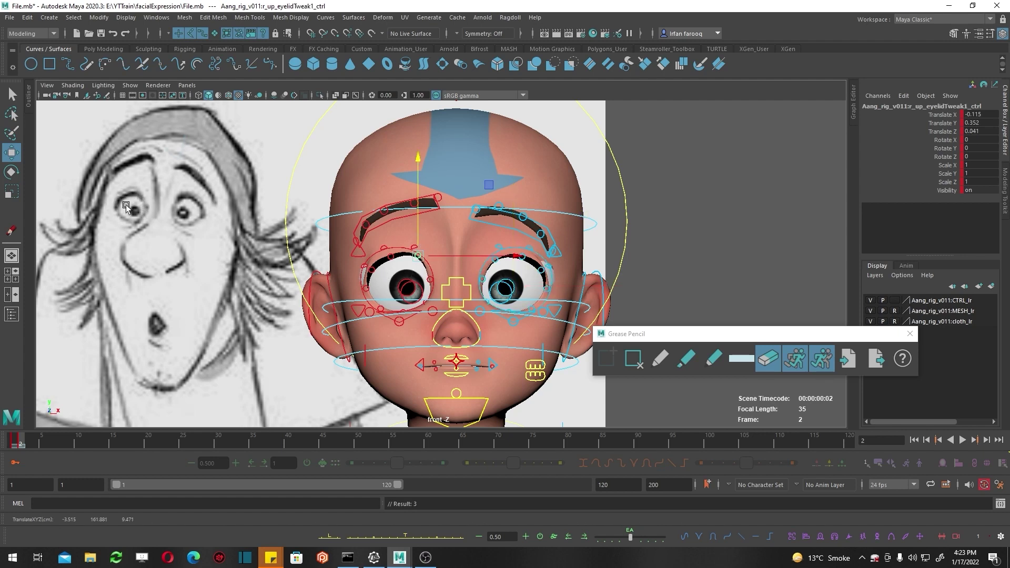
click(368, 247)
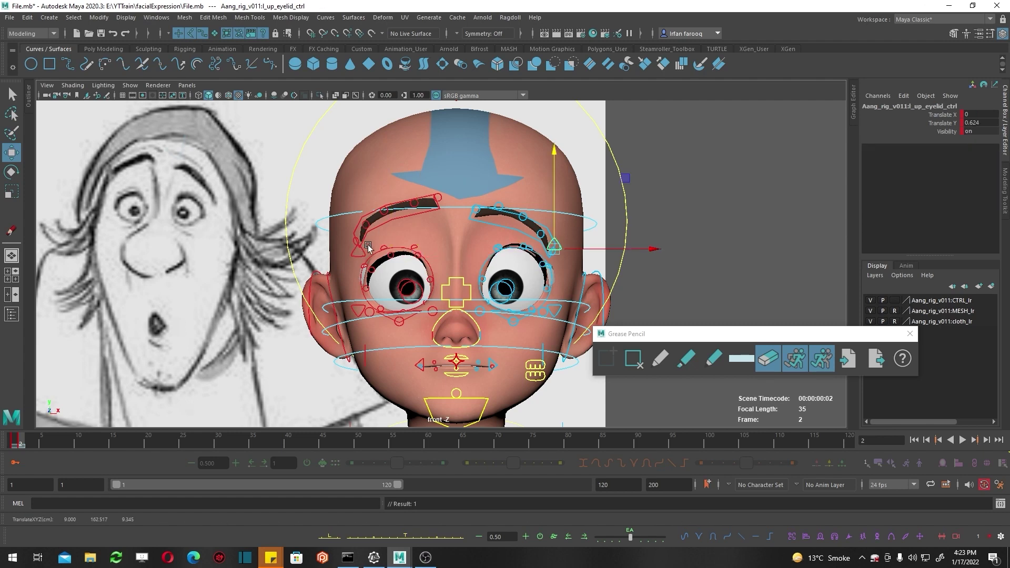
shift+click(359, 249)
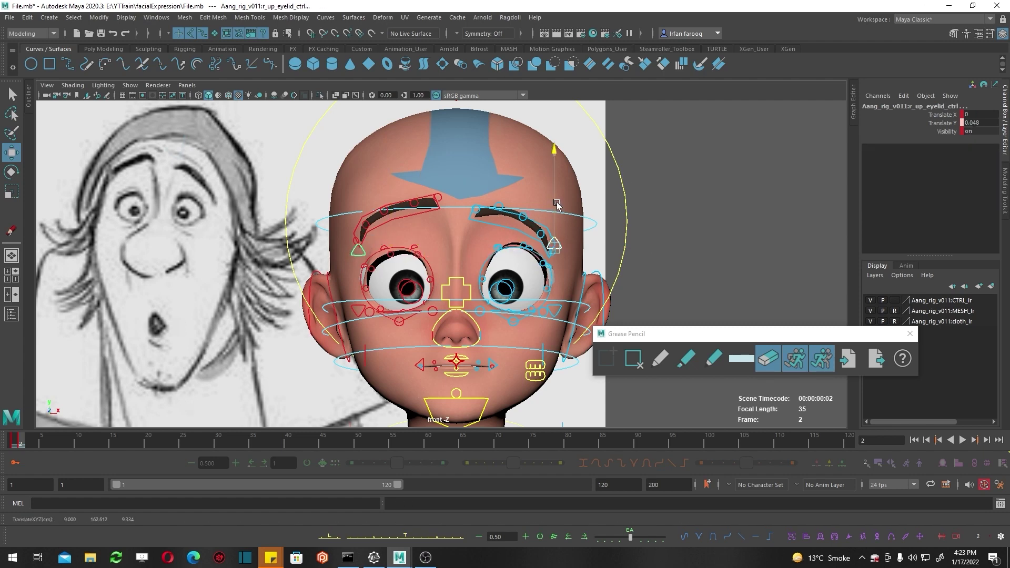
drag(560, 203, 563, 207)
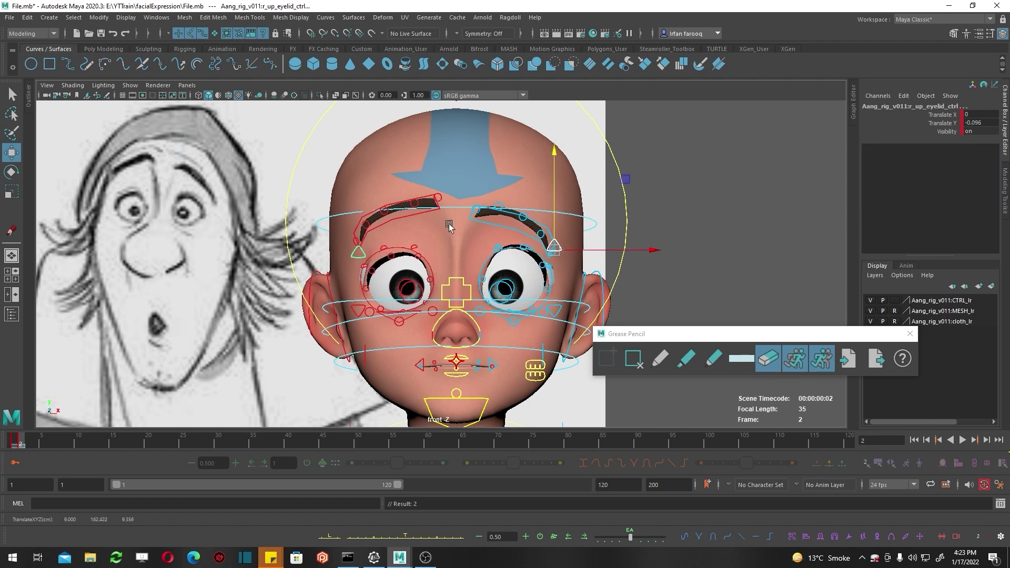
click(391, 252)
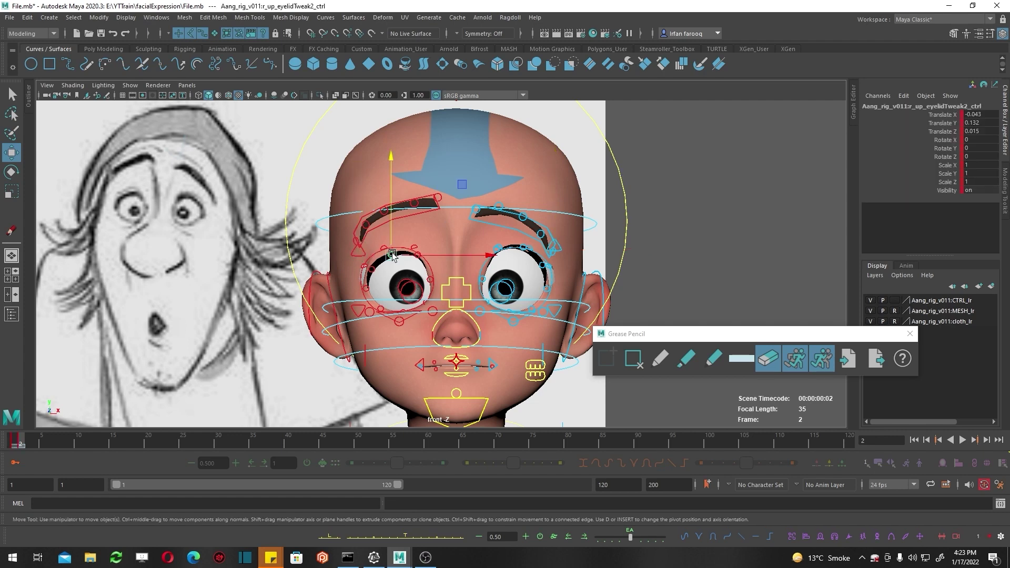
click(521, 322)
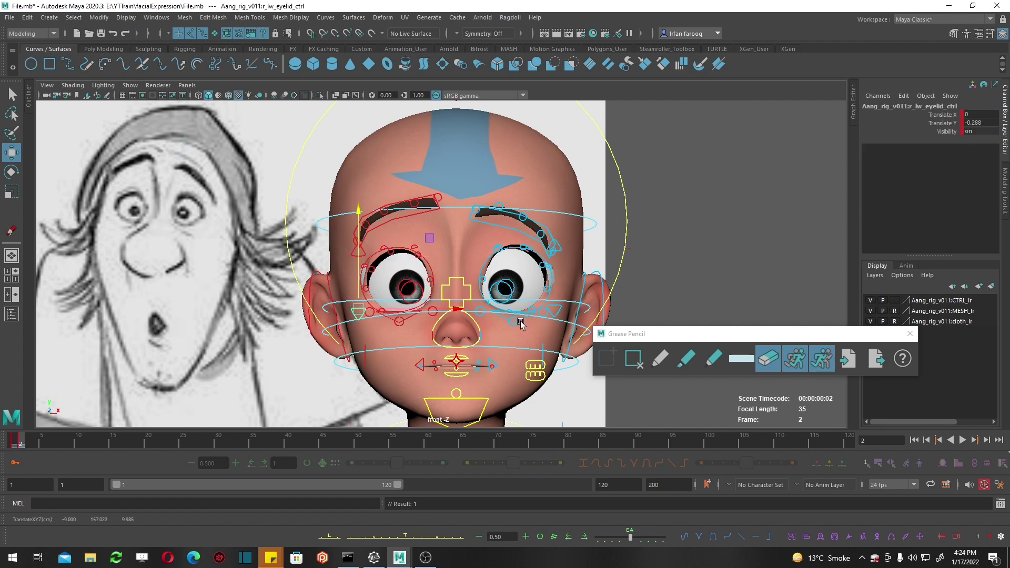
Step: Rotate head_ctrl to X -6.505, Y -2.044, Z 0.1
click(552, 310)
key(e)
drag(547, 311, 489, 352)
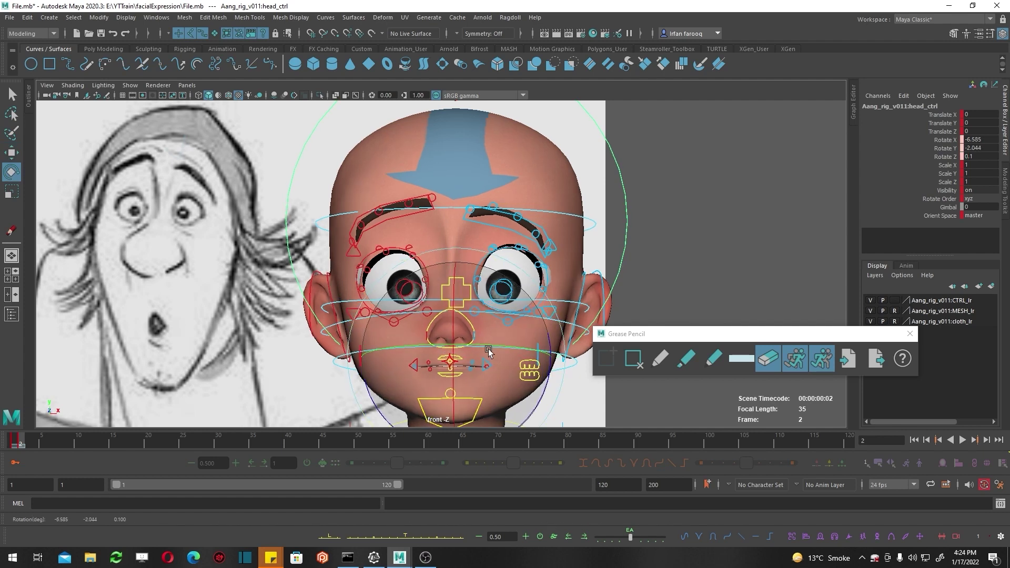
Step: Undo the head tilt and rotate up_head2_ctrl to X -2.235
key(w)
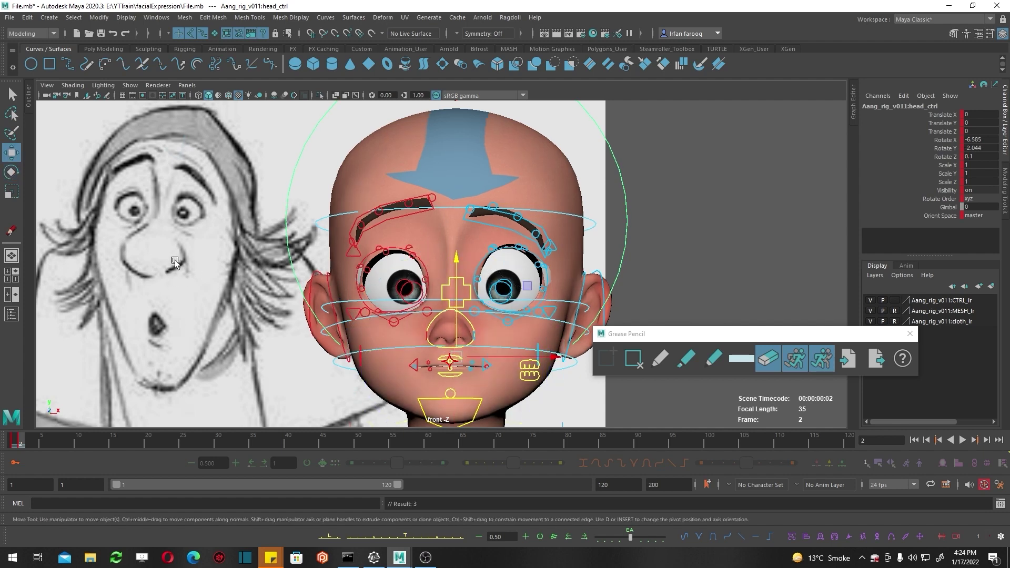
key(ctrl+z)
key(e)
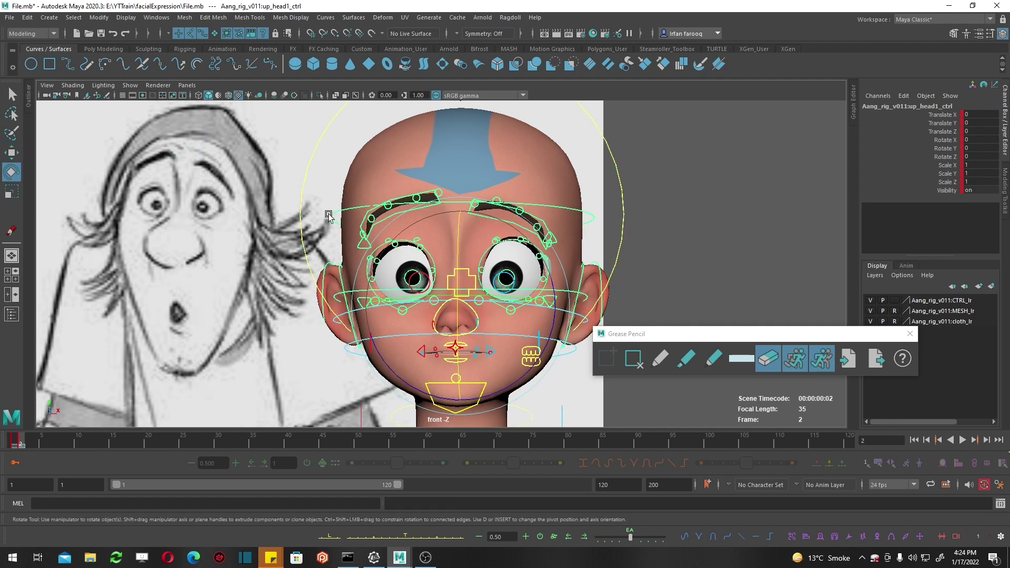
click(455, 228)
drag(455, 227, 370, 335)
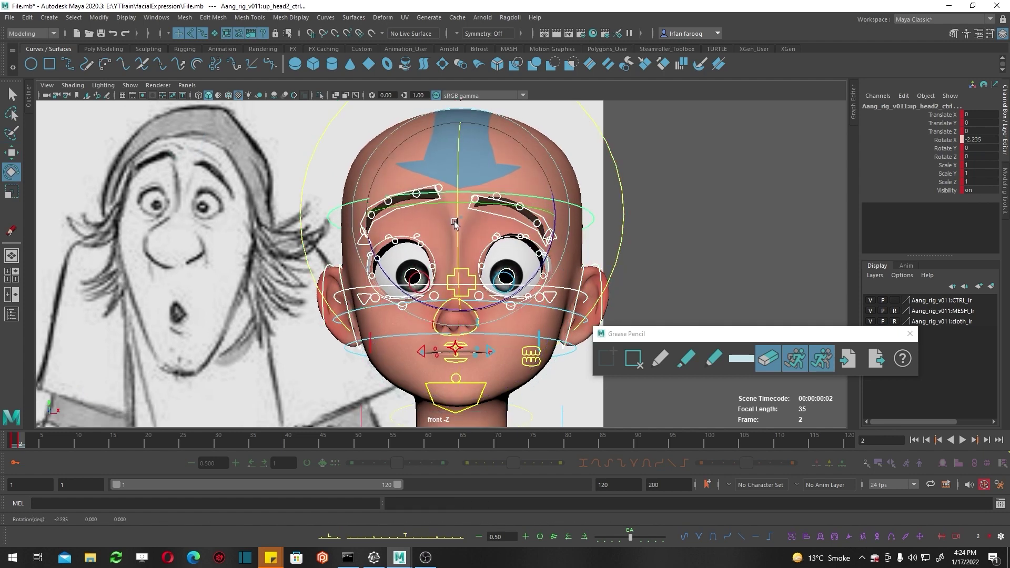
key(w)
Step: Turn the lower head 1.349 in Y and lower lips_base_ctrl to Y -0.243
click(362, 341)
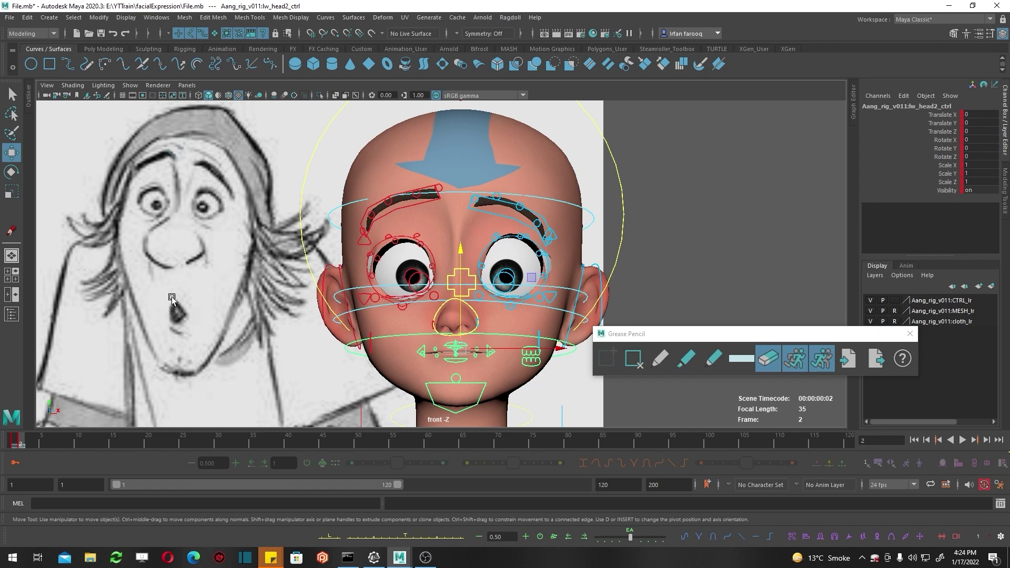
scroll(326, 270, down, 2)
key(e)
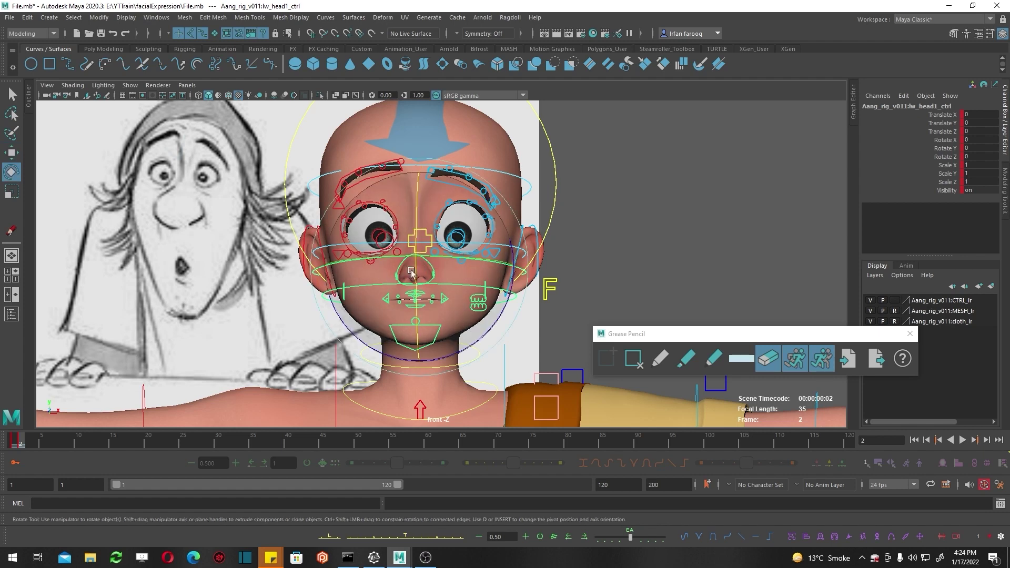
drag(414, 271, 417, 305)
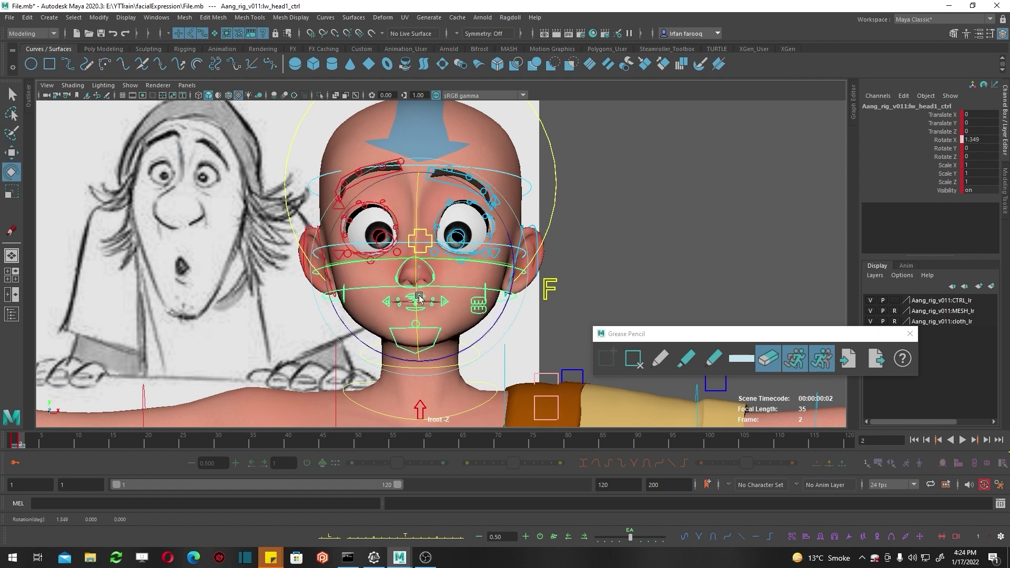
key(ctrl+z)
click(394, 293)
click(394, 293)
key(w)
drag(417, 283, 417, 295)
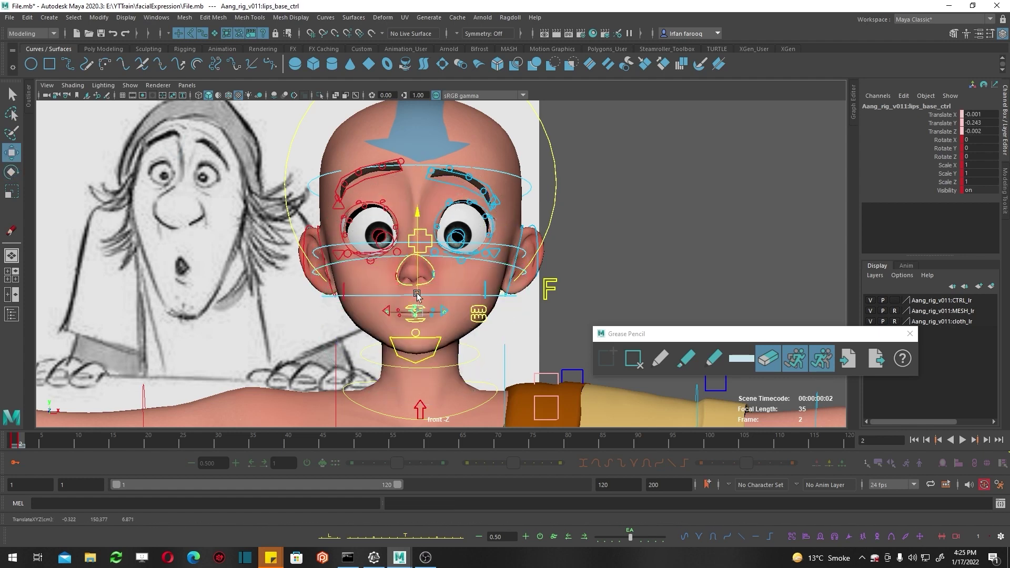
Step: Rotate the jaw open into a small mouth, discarding a trial mouth-corner pull
click(408, 337)
key(e)
drag(422, 324, 411, 341)
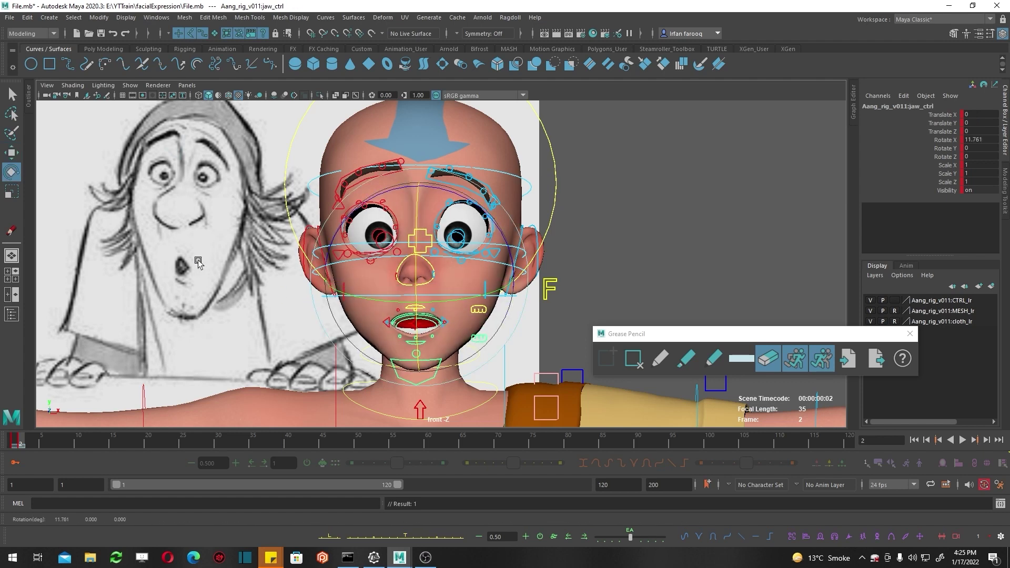
scroll(361, 366, up, 5)
key(w)
click(407, 304)
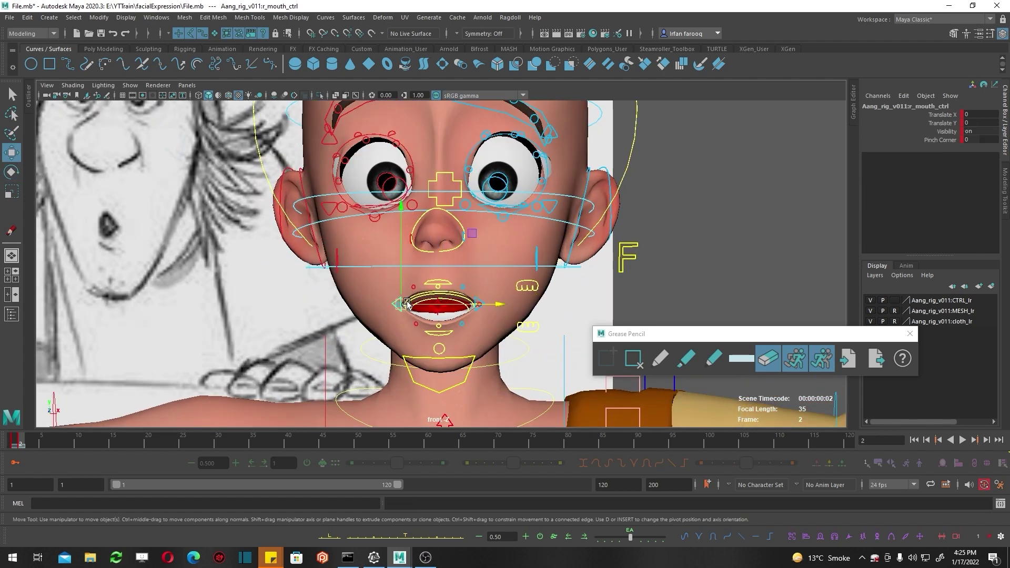
drag(407, 303, 424, 304)
key(ctrl+z)
Step: Reposition the background sketch plane behind the face and center the mouth
click(160, 289)
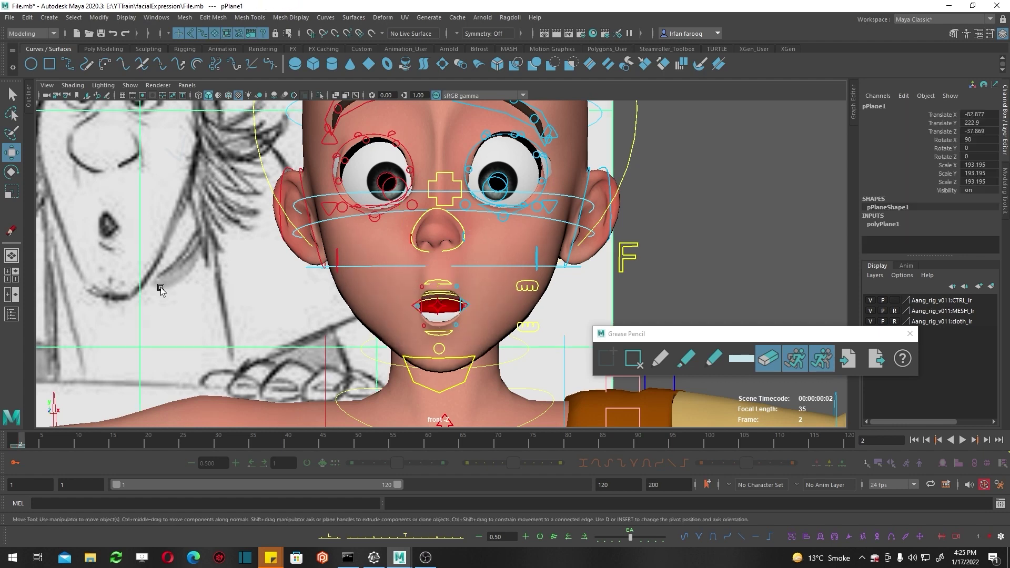
middle_drag(170, 274, 237, 295)
scroll(370, 268, up, 6)
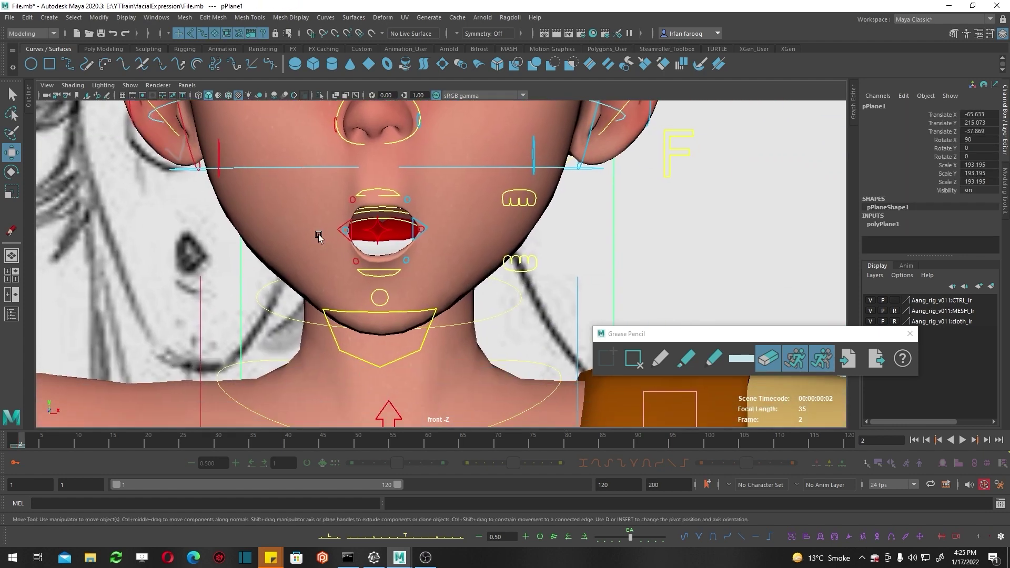
alt+middle_drag(370, 267, 364, 283)
Step: Preview the Pucker attribute on the face shapes control
click(390, 196)
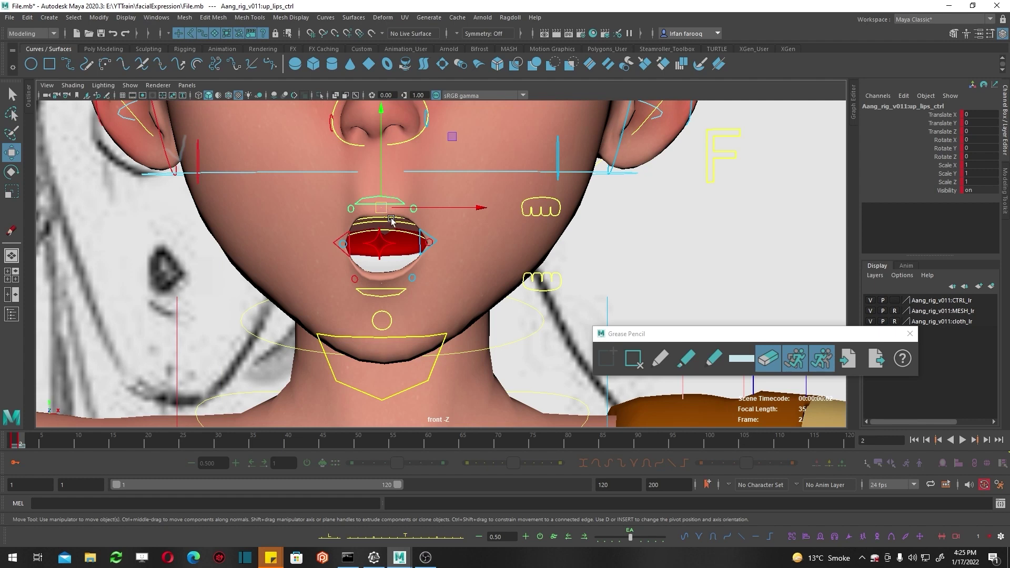
click(710, 163)
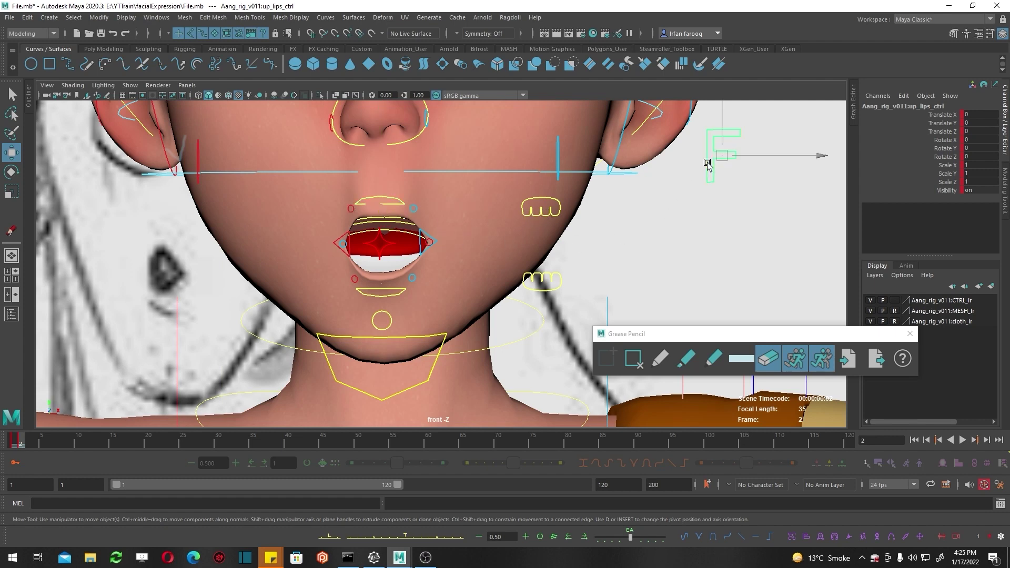
click(942, 130)
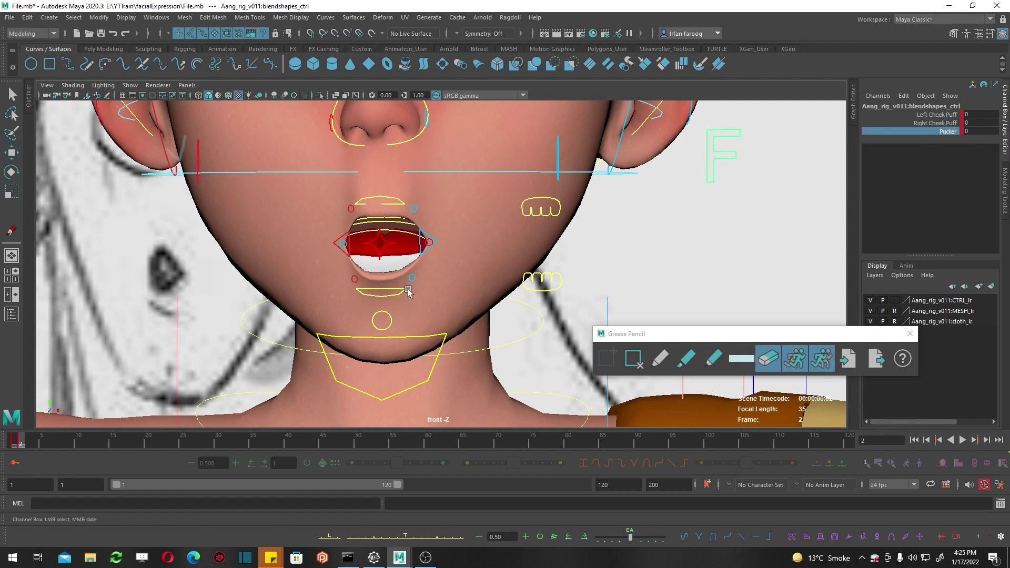
middle_drag(409, 289, 406, 287)
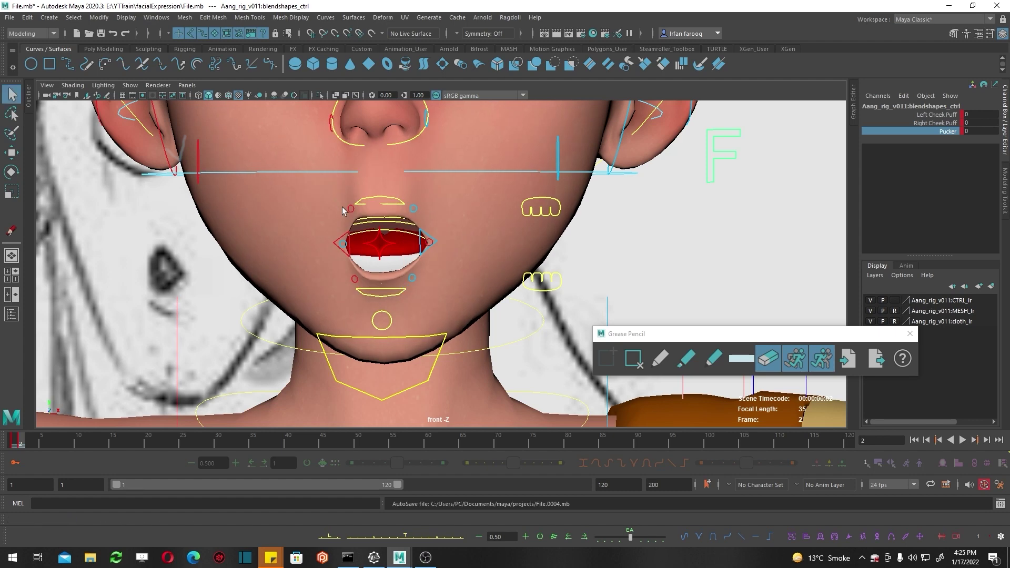
Step: Raise the left side of the lower lip after a trial upper-lip move and display check
click(352, 208)
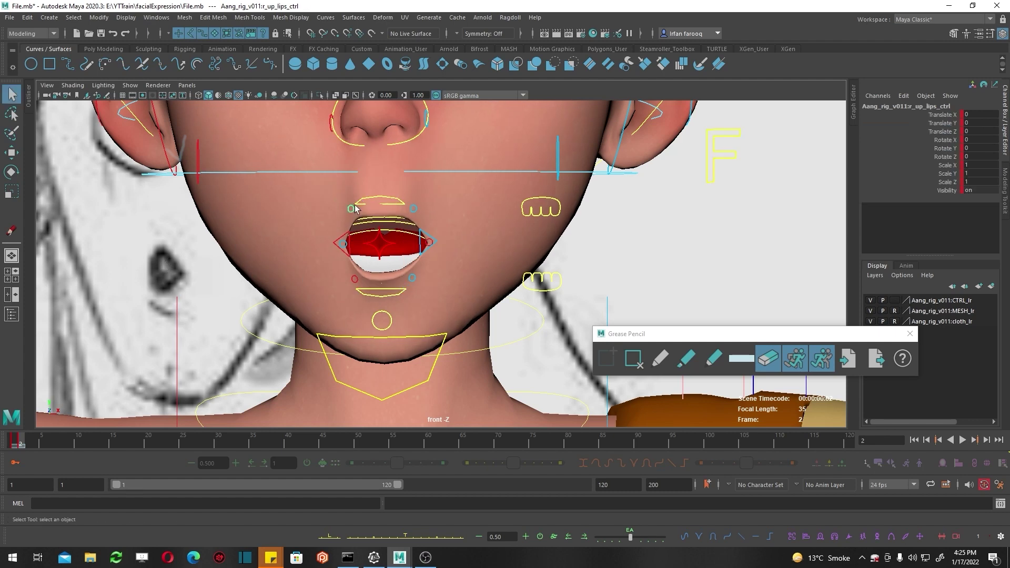
key(w)
drag(414, 209, 423, 245)
key(ctrl+z)
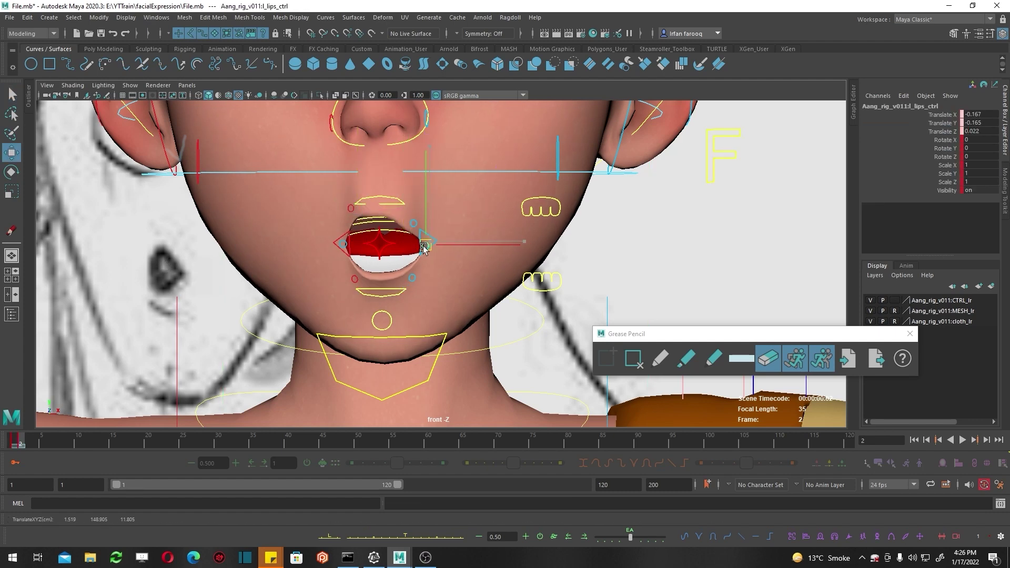
key(4)
key(5)
key(ctrl+z)
key(e)
key(w)
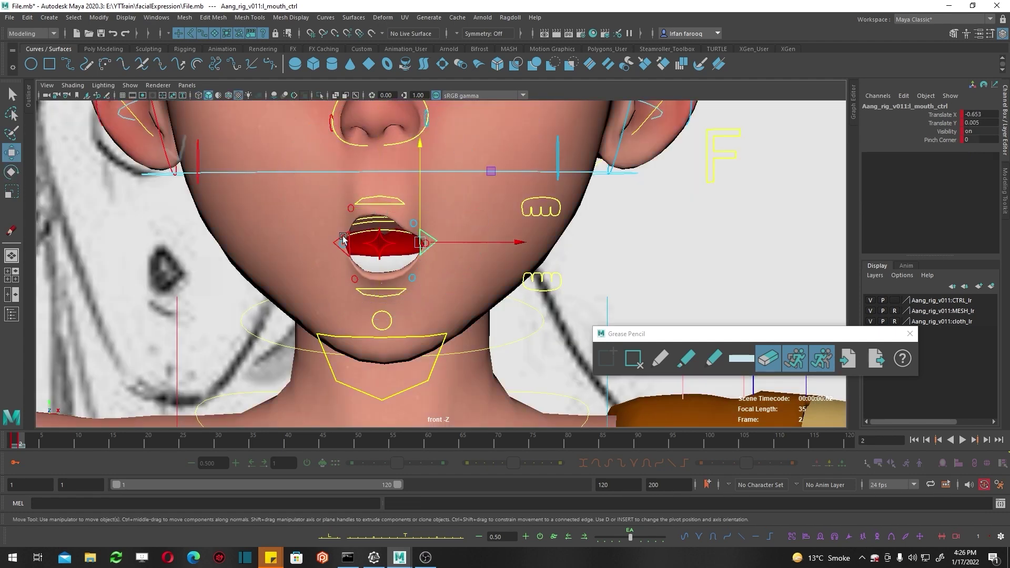
click(412, 278)
drag(412, 278, 412, 263)
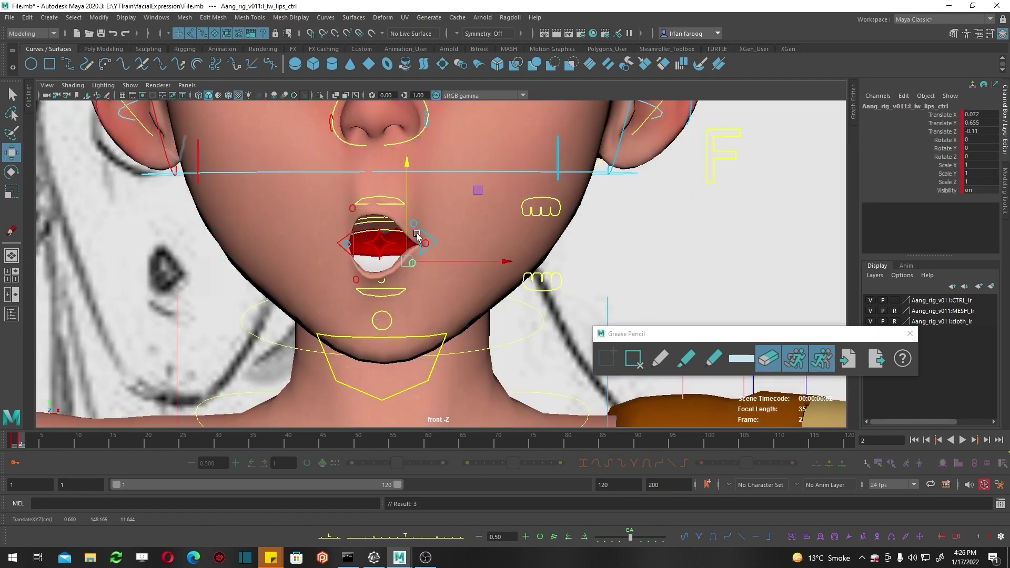
Step: Rotate jaw_ctrl about 11.8° in X to open the mouth wider
click(405, 337)
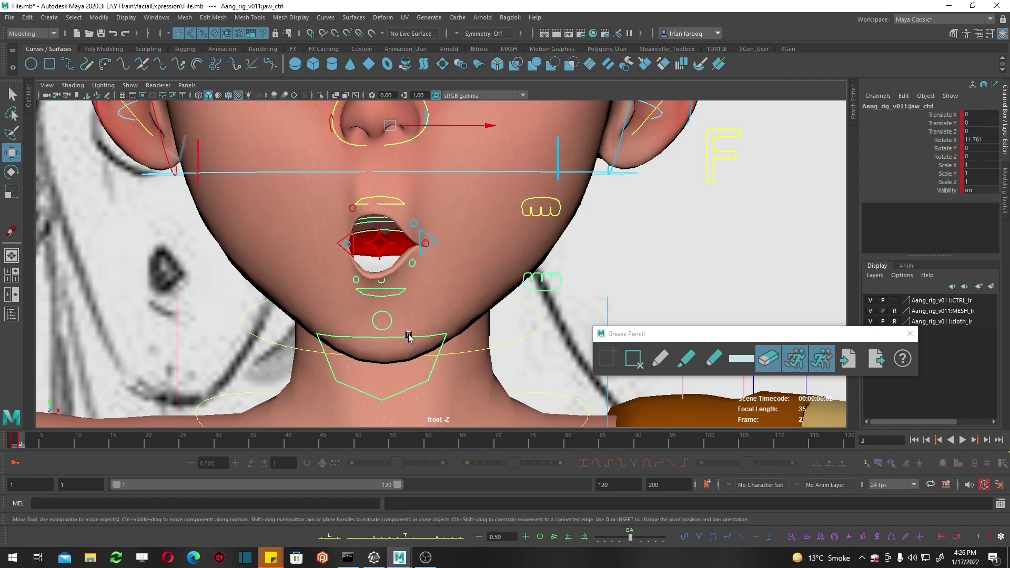
key(e)
drag(428, 163, 430, 149)
Step: Shift lips_base_ctrl to X 1.334, turn it about 14.3° in Y, and scale it to 0.857
click(408, 232)
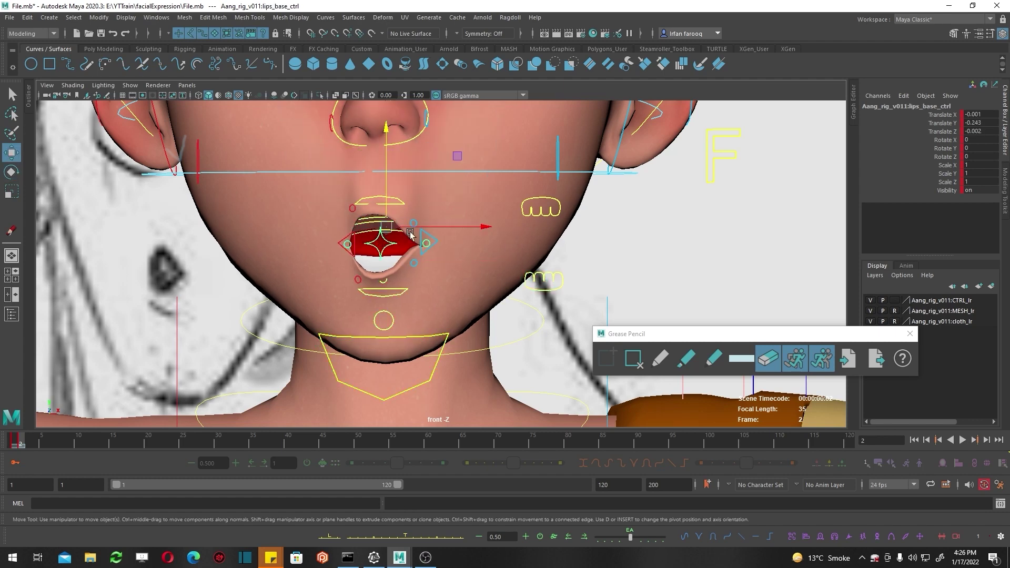
key(w)
drag(411, 231, 388, 236)
key(e)
key(w)
key(r)
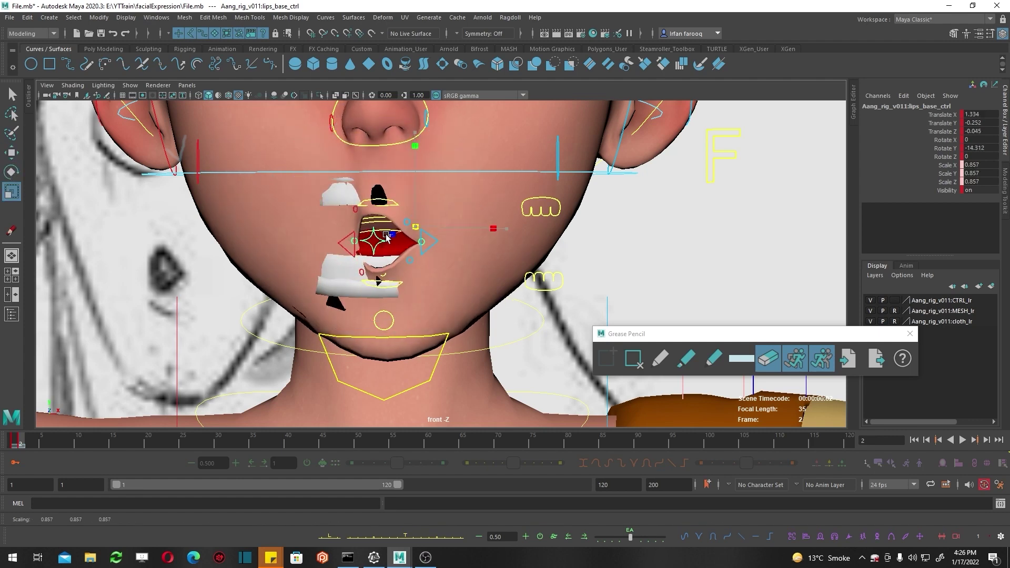
Step: In perspective view push lips_base_ctrl forward in Z, then return to front view
key(w)
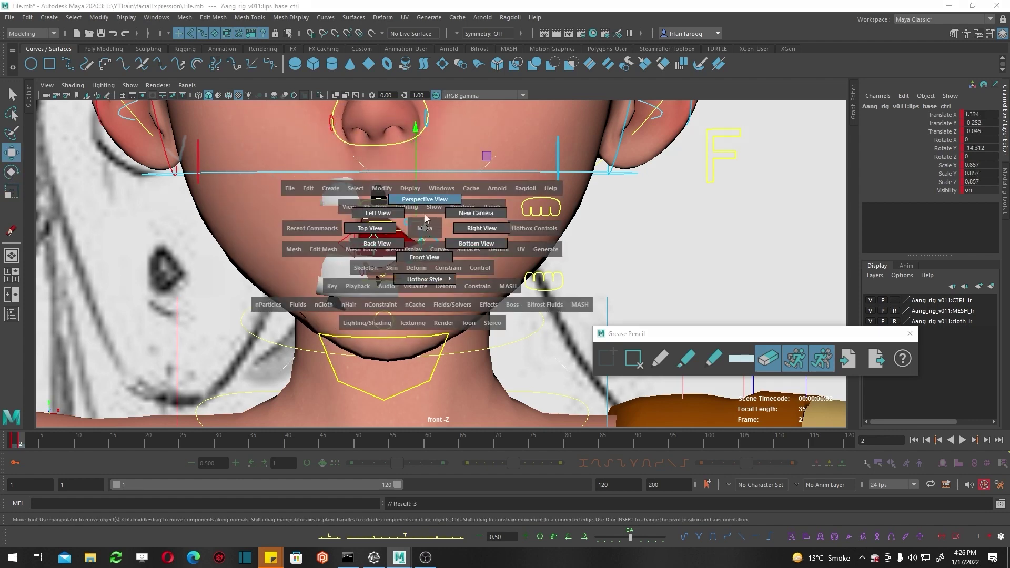
drag(425, 233, 424, 204)
scroll(436, 242, down, 5)
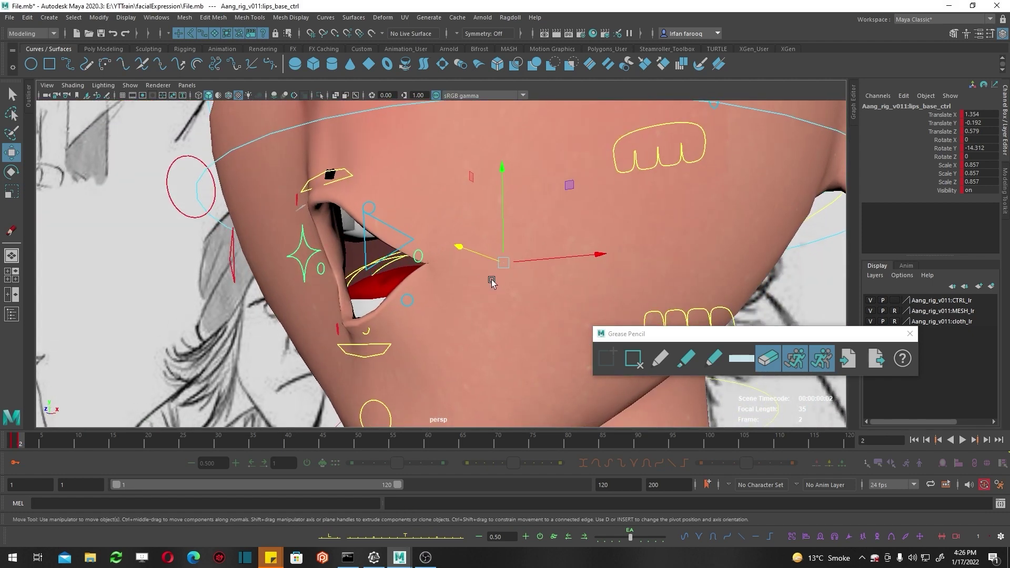
drag(495, 263, 478, 256)
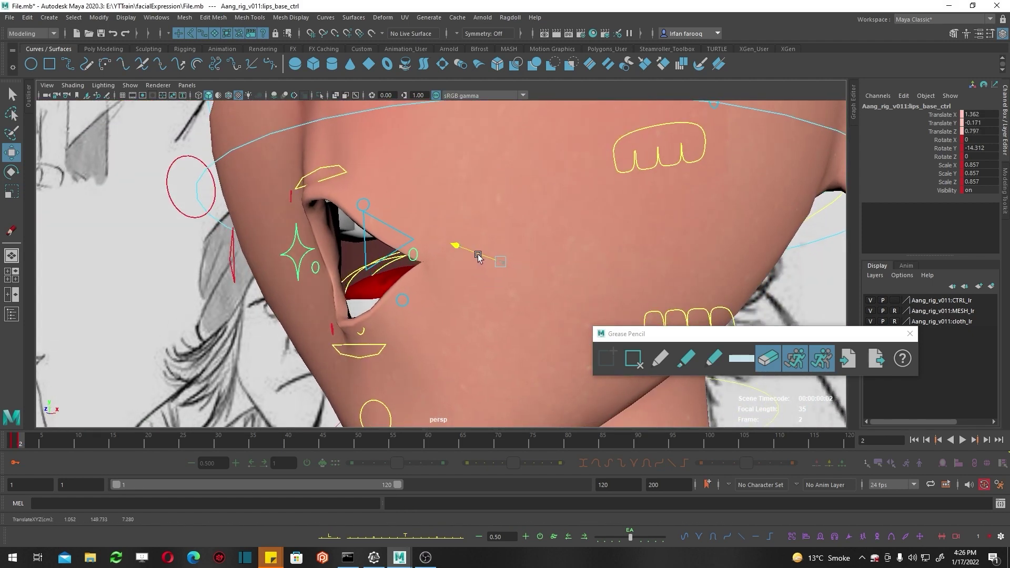
key(ctrl+z)
Step: Scale lw_teeth_ctrl down to 0.779 and lower the teeth slightly
click(411, 311)
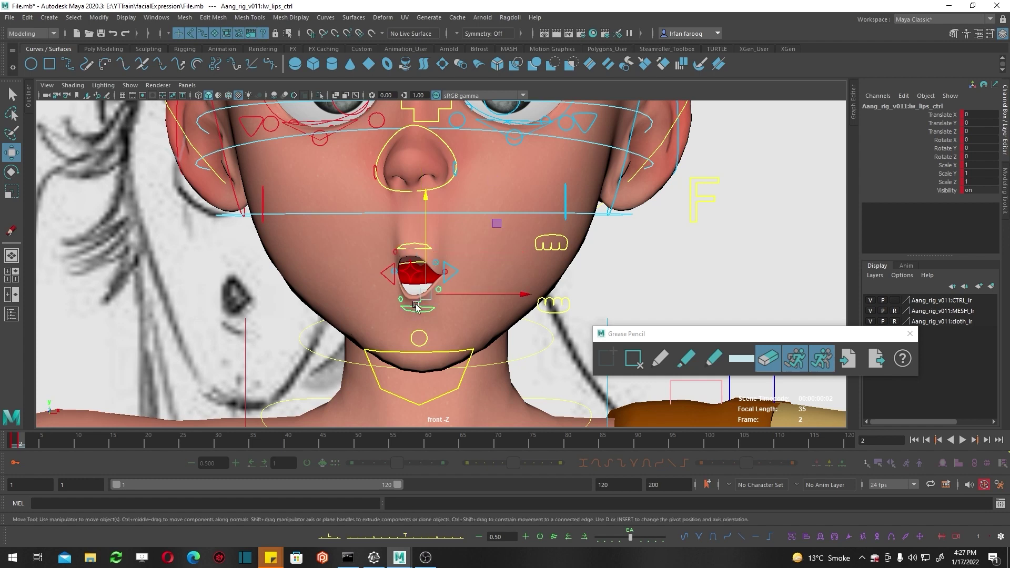
click(544, 303)
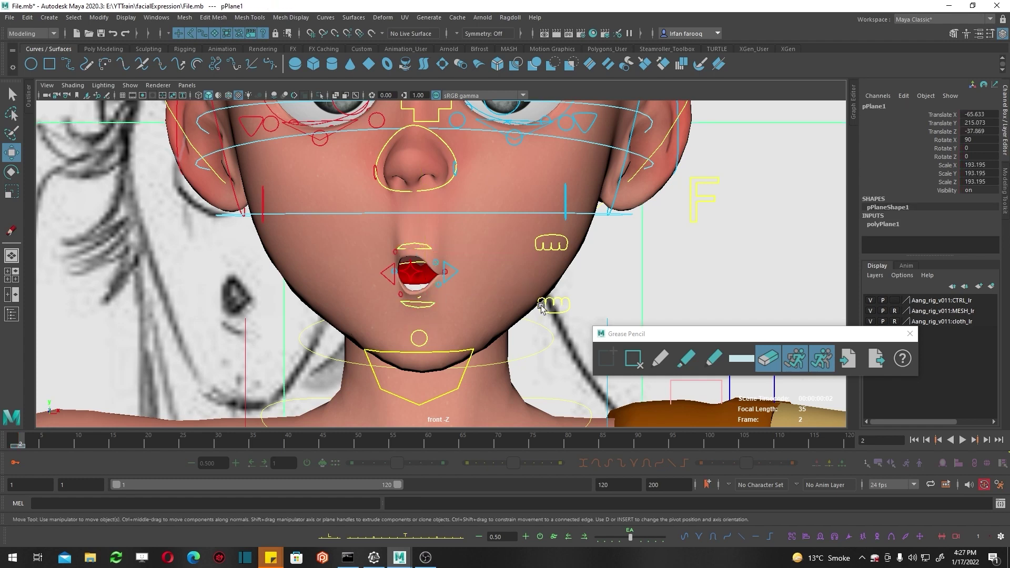
click(545, 303)
key(e)
drag(552, 295, 555, 267)
key(ctrl+z)
key(w)
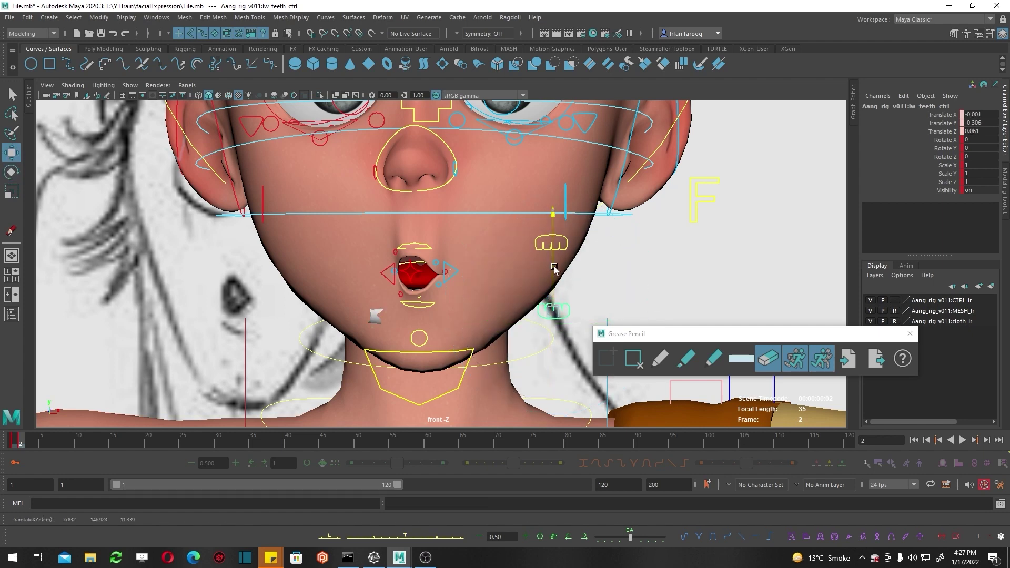
key(ctrl+z)
key(ctrl+z)
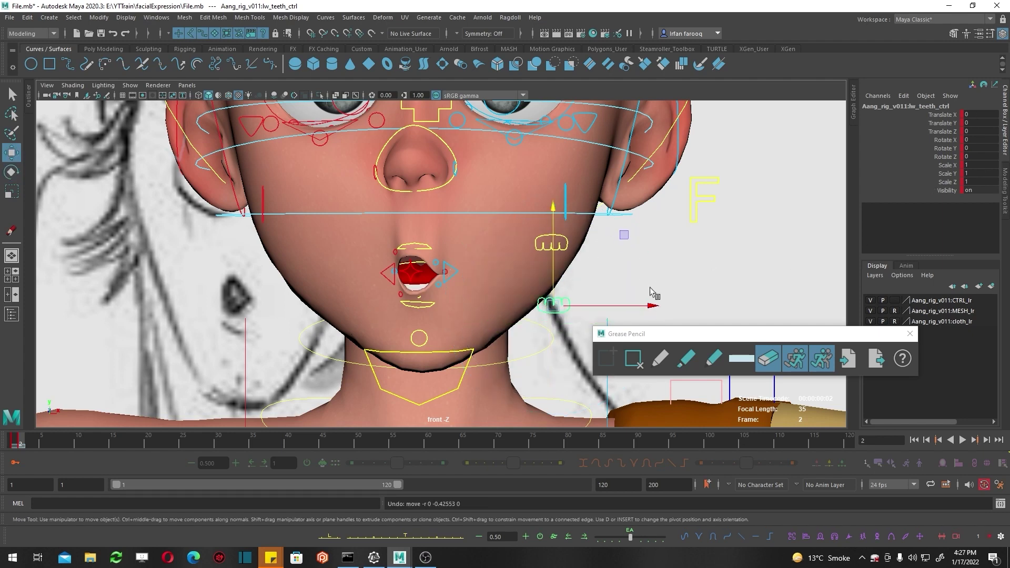
key(r)
drag(553, 305, 554, 292)
key(w)
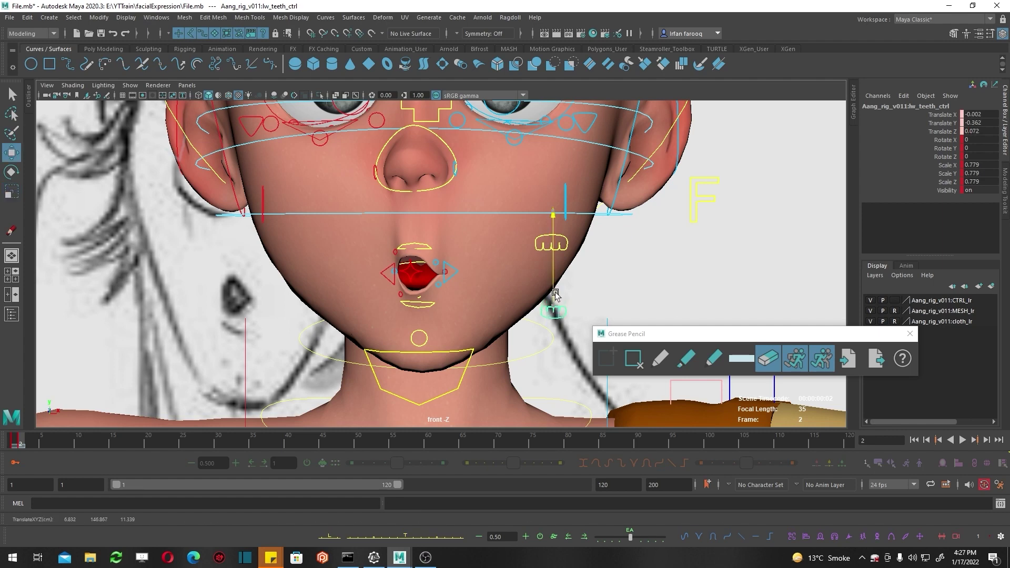
Step: Rotate tongue4_ctrl to Z -27.3 to tilt the tongue sideways
key(e)
click(416, 271)
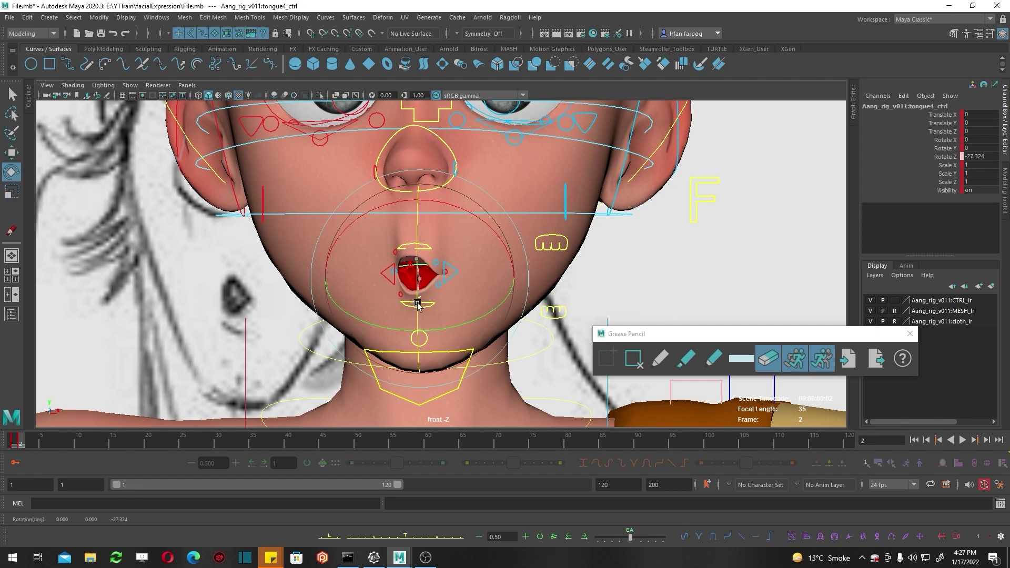
drag(507, 258, 502, 300)
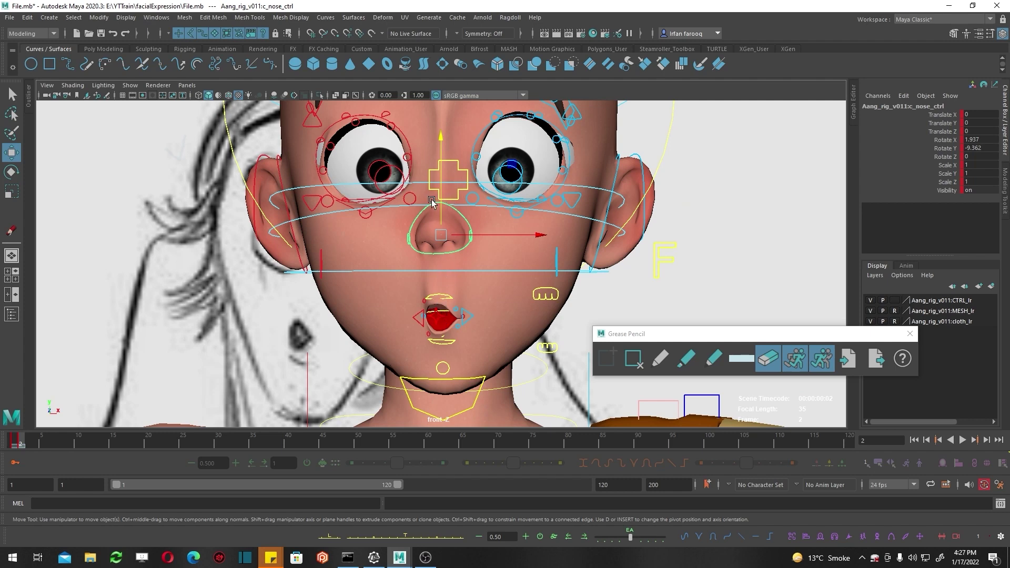
Step: Nudge c_nose_ctrl down and shift the gaze sideways with c_eyeLookAt_ctrl
drag(440, 195, 440, 190)
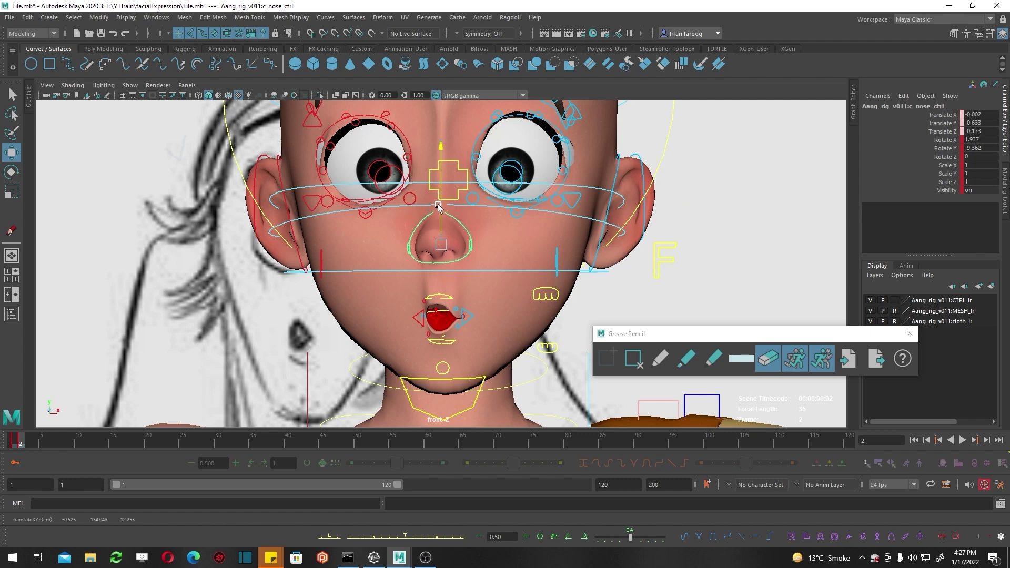
key(shift+w)
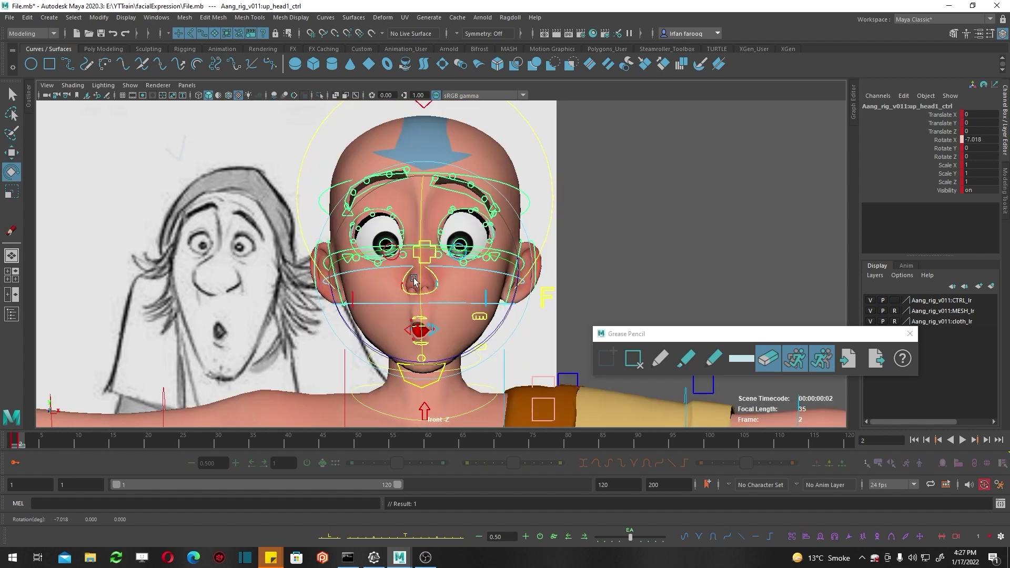
drag(487, 234, 488, 249)
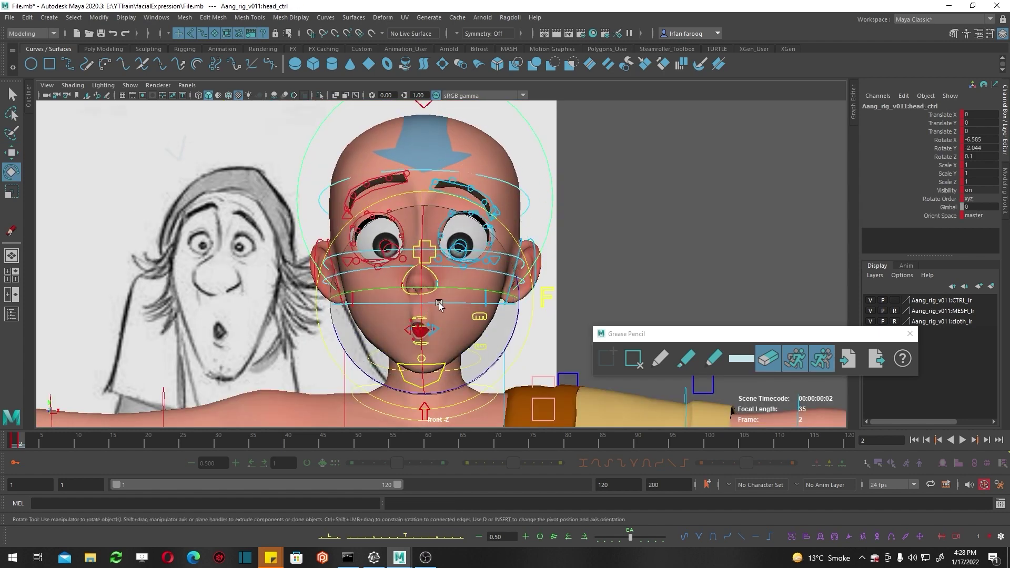
key(ctrl+z)
key(w)
key(ctrl+z)
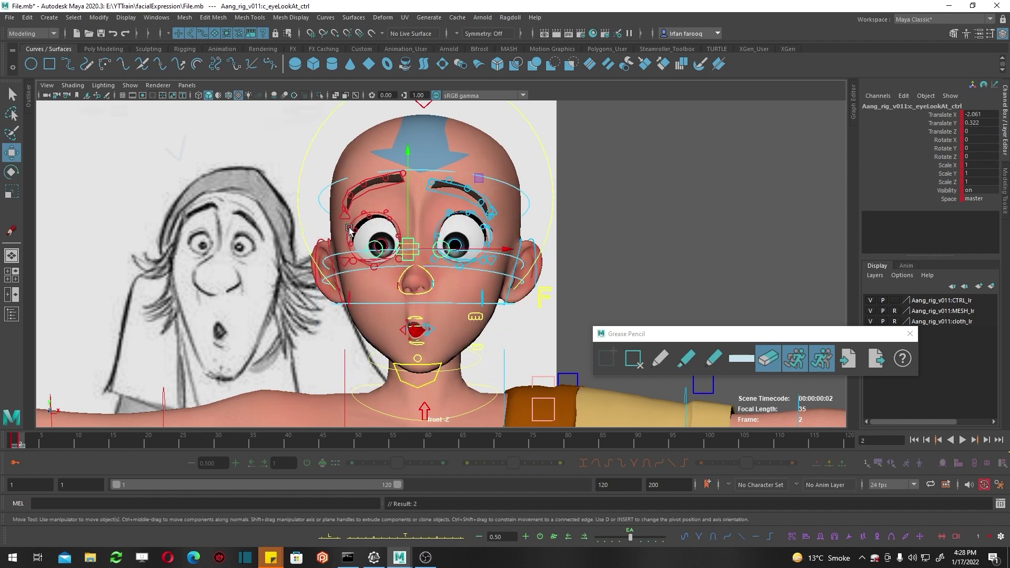
Step: Raise r_eb2_ctrl and l_eb2_ctrl to arch both eyebrows higher
scroll(298, 224, up, 3)
scroll(316, 210, up, 3)
scroll(336, 184, up, 3)
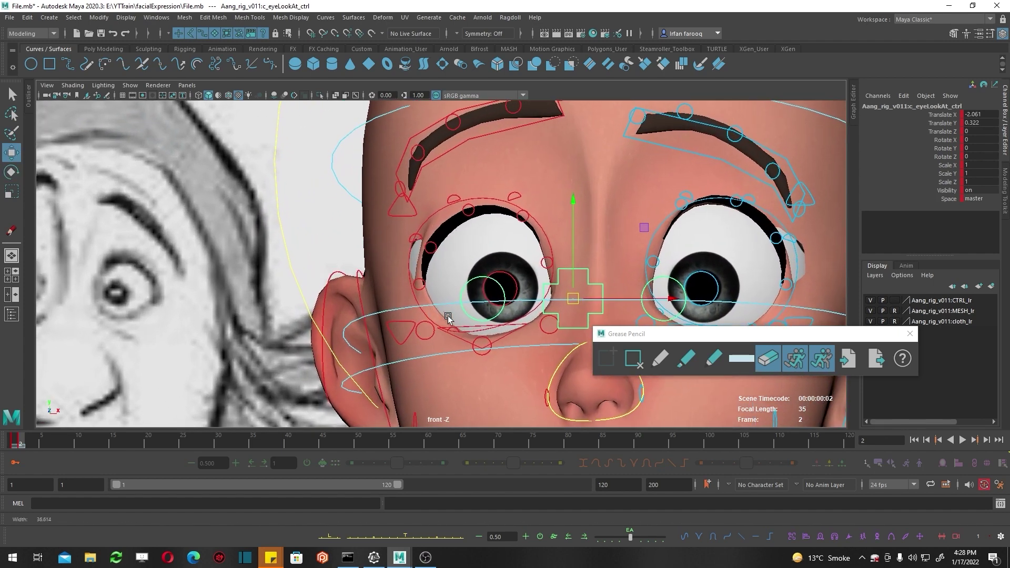
scroll(363, 152, down, 3)
click(364, 153)
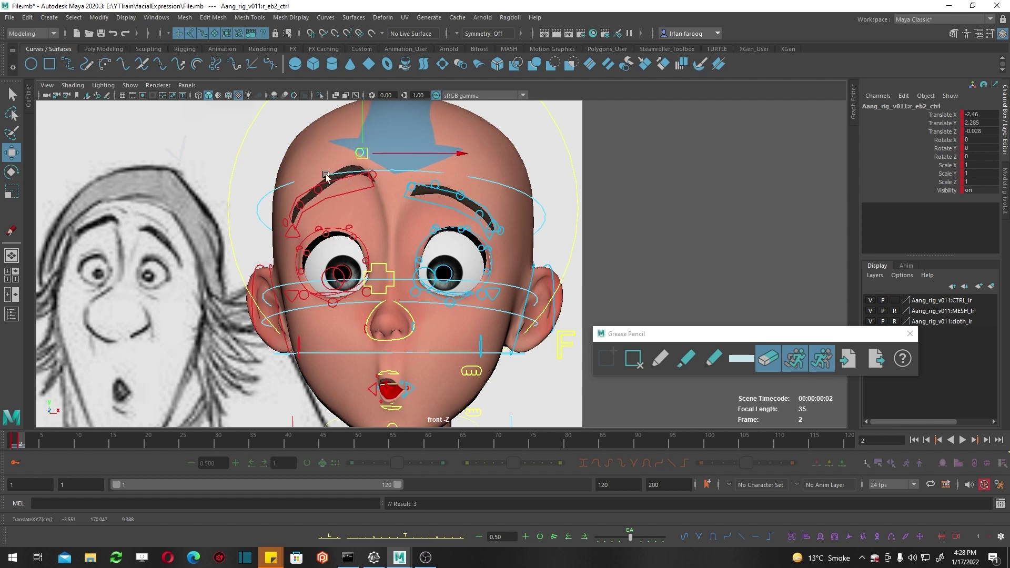
click(407, 170)
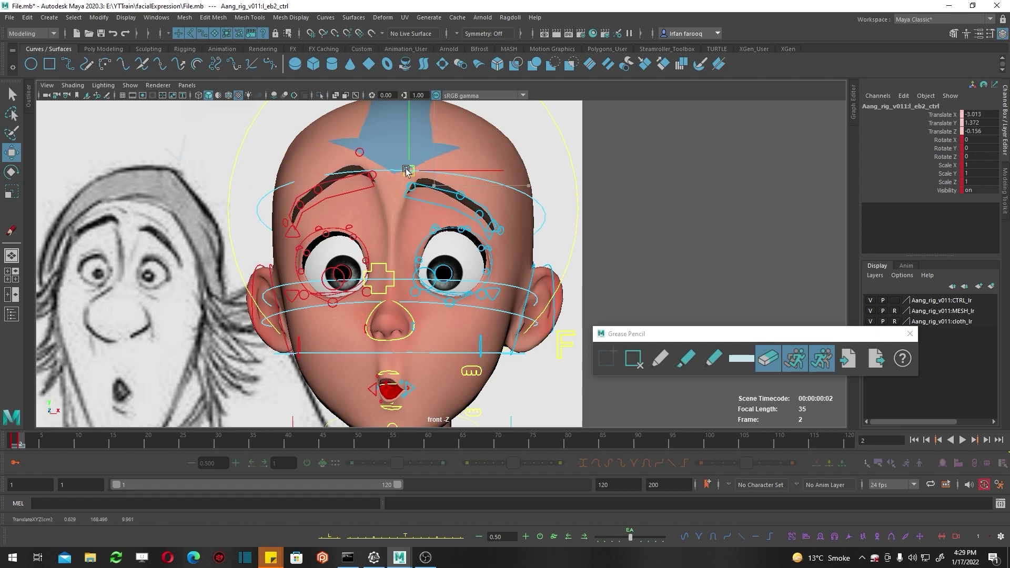
alt+middle_drag(335, 182, 380, 219)
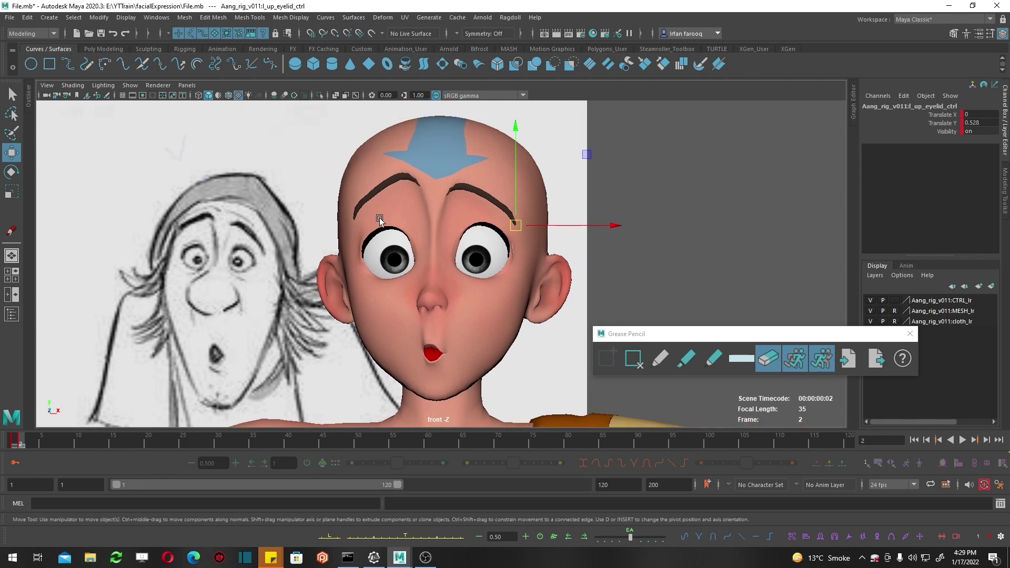
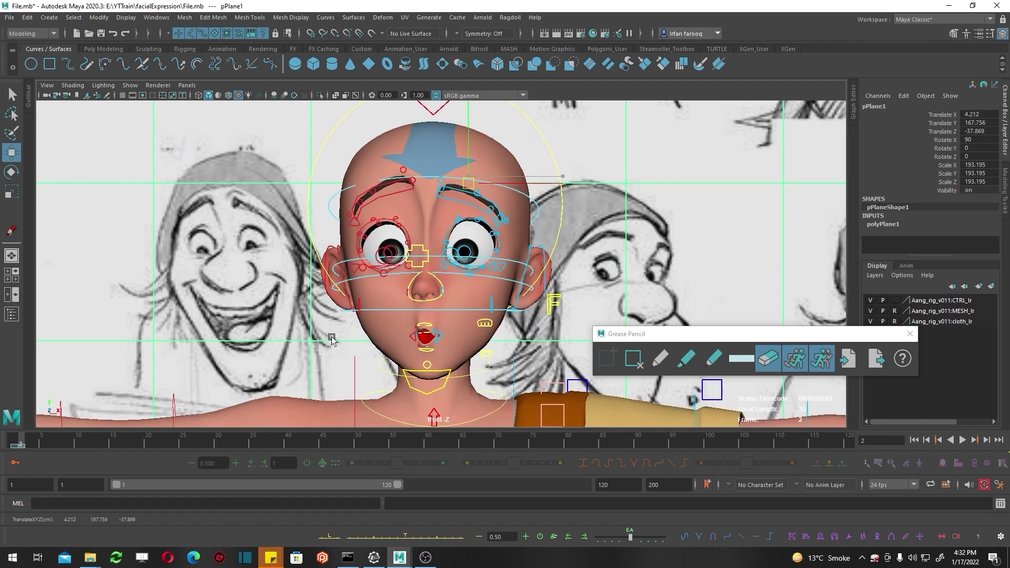
Step: Rotate head_ctrl to tilt Aang's head slightly
scroll(400, 264, up, 5)
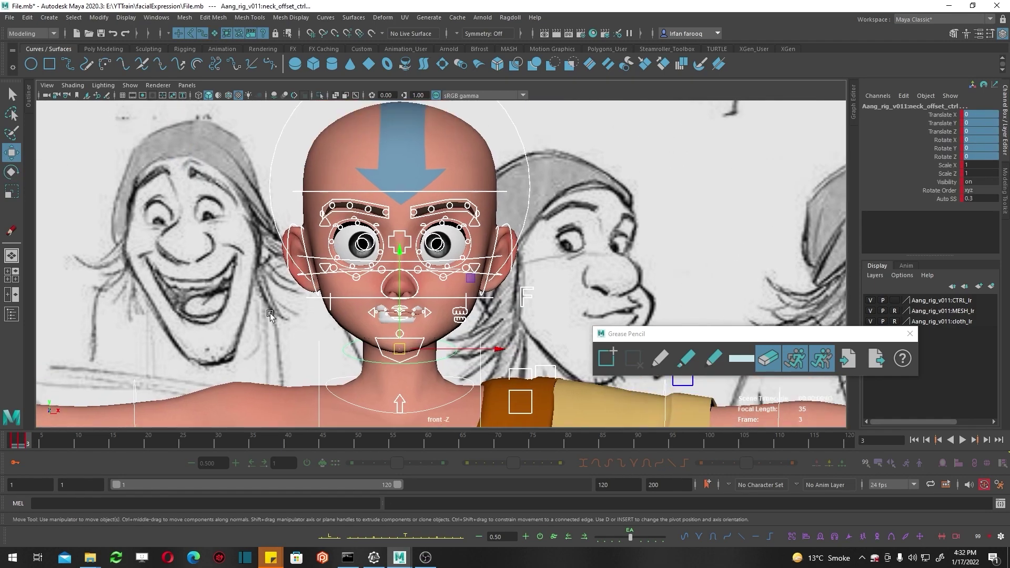
click(495, 184)
key(e)
drag(400, 295, 404, 330)
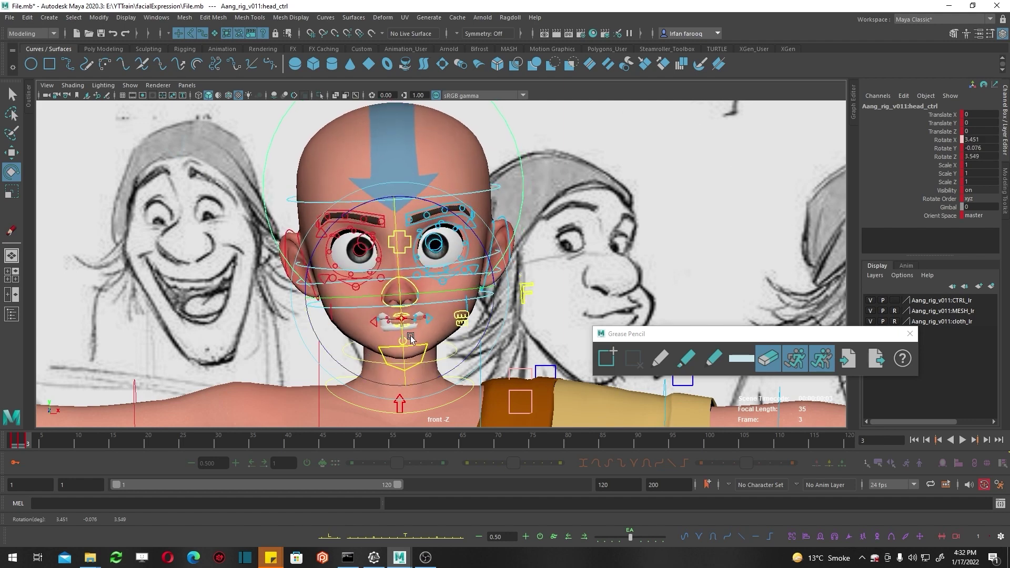
Step: Move c_eyeLookAt_ctrl so the eyes look down, and raise the screen-left eyebrow
key(w)
drag(403, 248, 403, 330)
drag(357, 212, 357, 194)
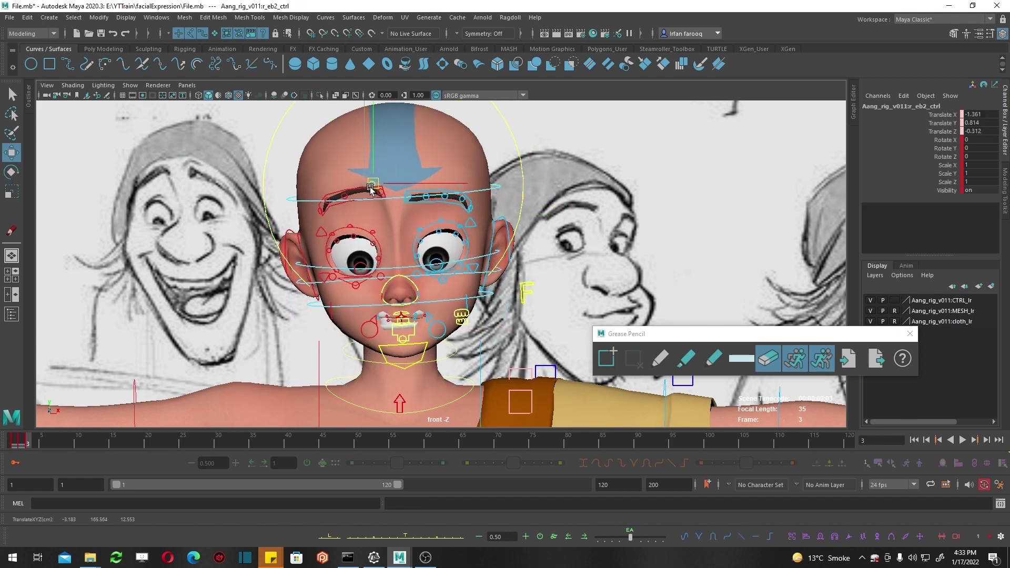
Step: Arch the brows worriedly: raise the right middle and left inner brow, and tilt the right brow inward
click(426, 199)
drag(426, 199, 425, 196)
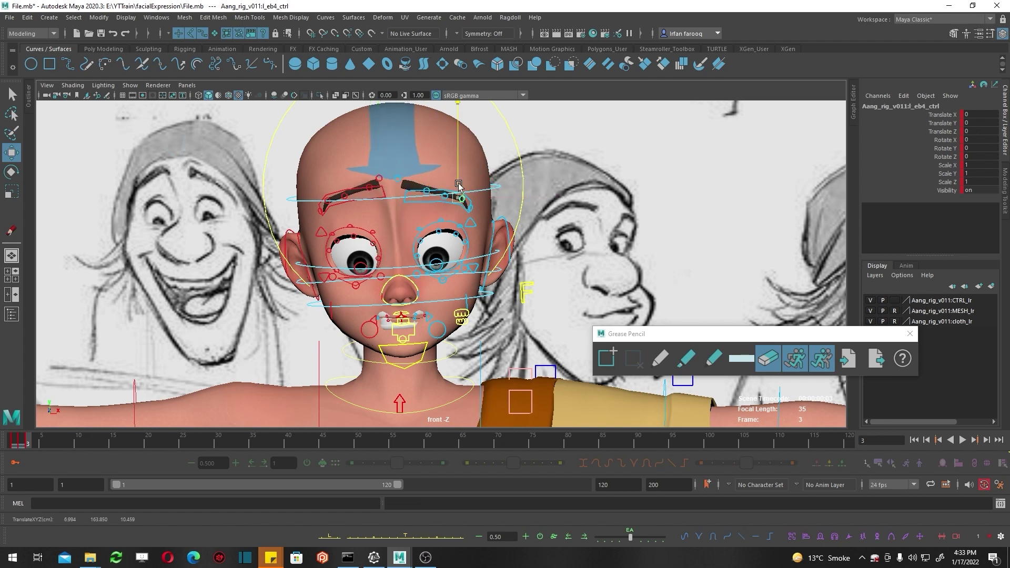
scroll(459, 185, up, 5)
click(495, 176)
drag(496, 176, 500, 166)
mouse_move(584, 179)
mouse_down()
mouse_move(553, 184)
mouse_move(562, 187)
mouse_up()
click(434, 178)
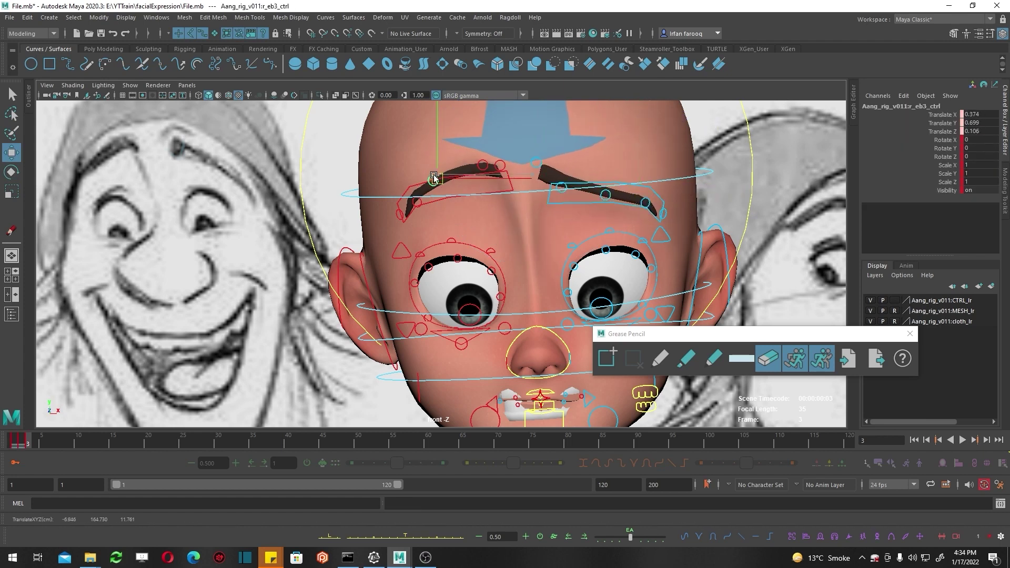
scroll(424, 195, down, 2)
Step: Raise the screen-right upper eyelid, reshape the screen-left socket, and lift the left lower lid
click(415, 209)
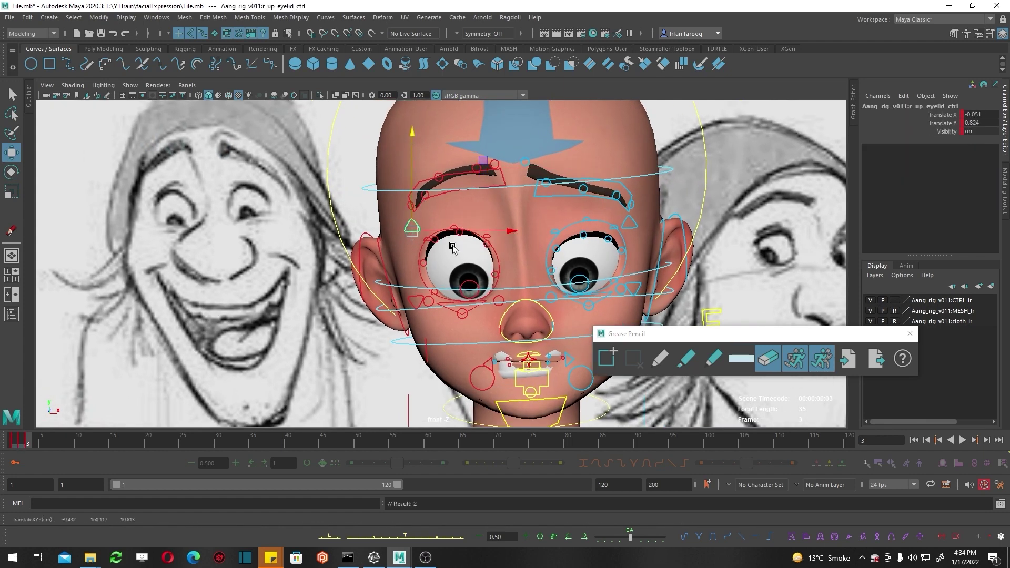
click(630, 223)
mouse_move(629, 188)
mouse_down()
mouse_move(629, 163)
mouse_move(630, 206)
mouse_up()
click(587, 190)
click(453, 225)
drag(453, 225, 450, 270)
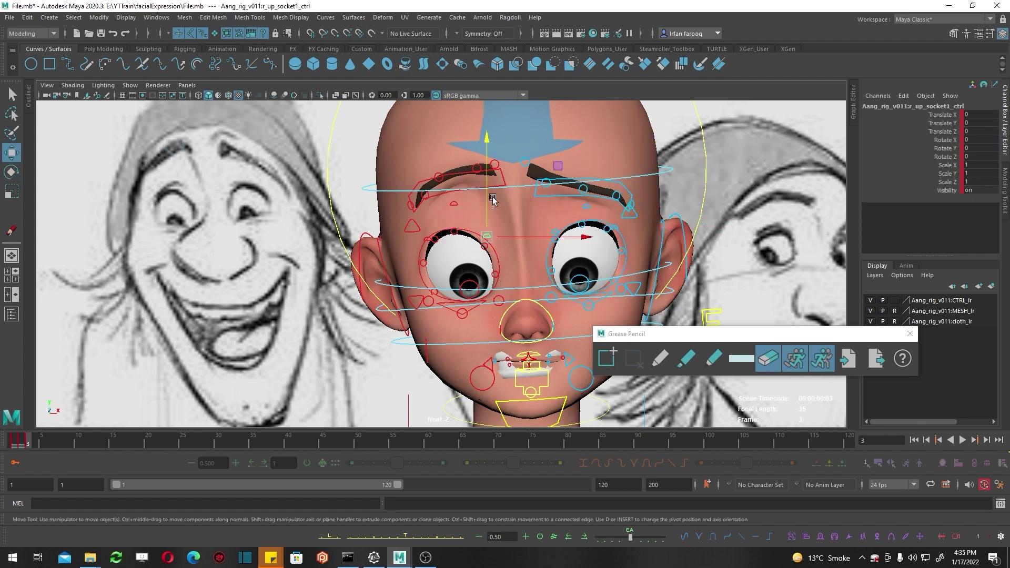
alt+middle_drag(450, 270, 439, 251)
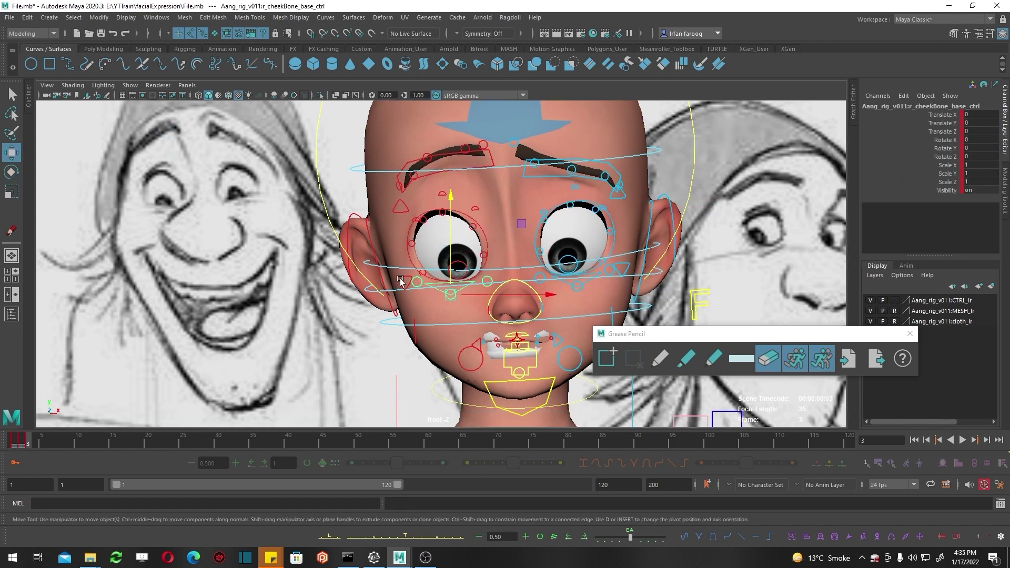
drag(421, 284, 418, 199)
Step: Raise the screen-right lower eyelid, turn the eyes upward, and pull a mouth corner up and out
click(574, 284)
drag(573, 284, 608, 193)
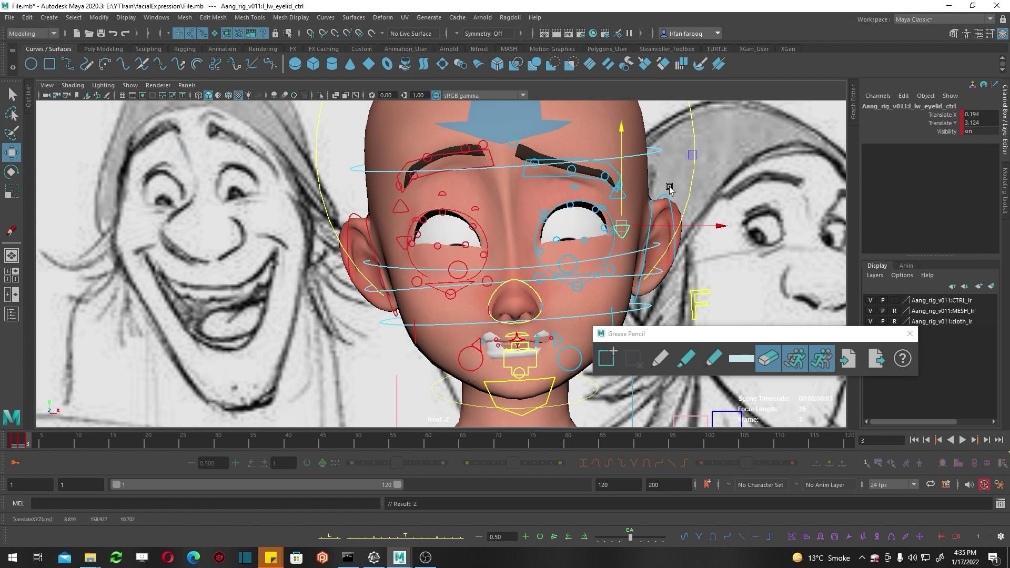
mouse_move(521, 221)
mouse_down()
mouse_move(496, 198)
mouse_move(504, 238)
mouse_up()
click(622, 238)
drag(622, 238, 622, 234)
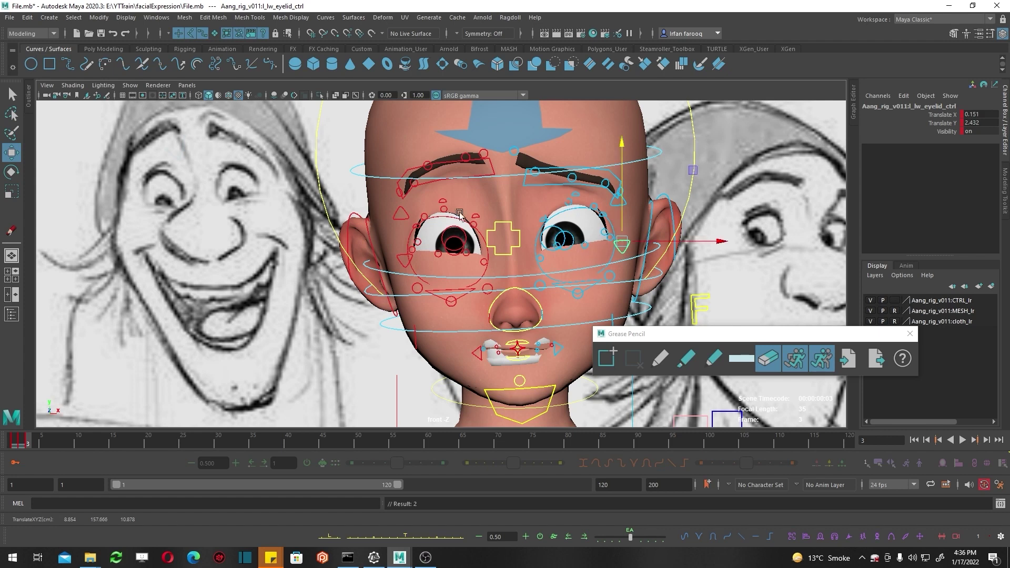
click(404, 211)
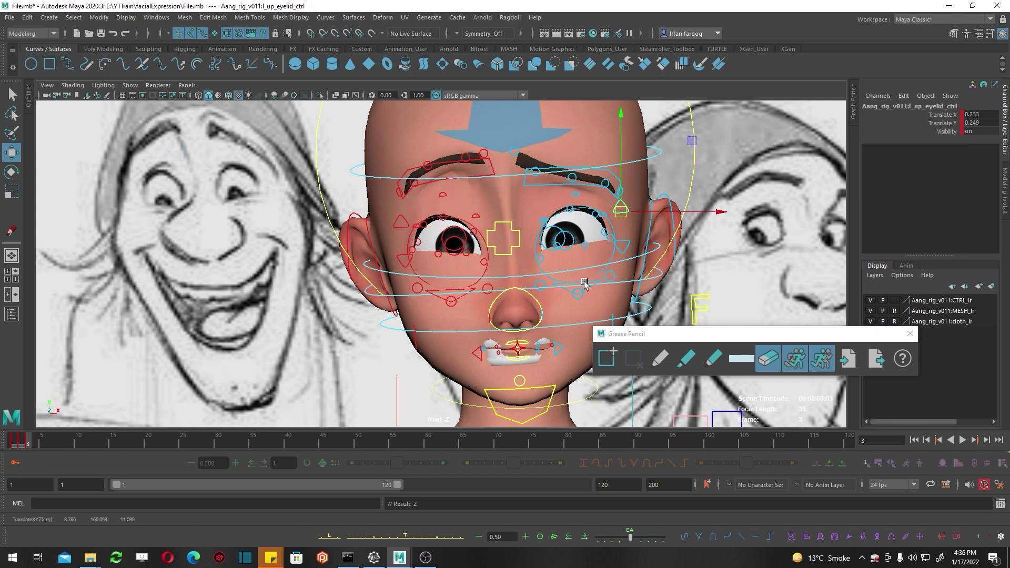
click(478, 352)
drag(477, 352, 417, 299)
Step: Rotate jaw_ctrl to open the mouth wide and tilt lw_head2_ctrl slightly
drag(626, 333, 689, 330)
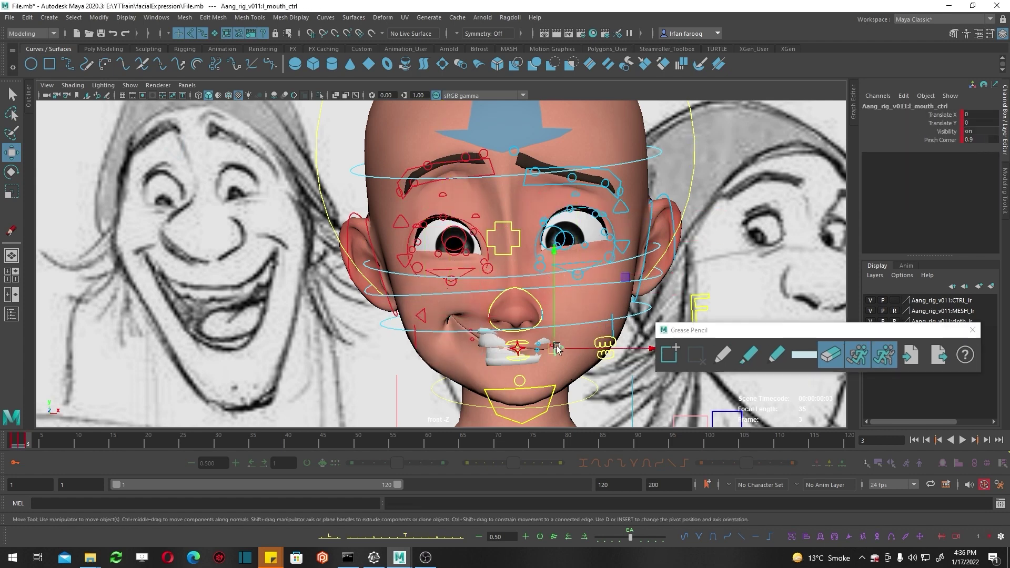
click(521, 400)
key(e)
drag(498, 316, 453, 288)
scroll(454, 288, down, 1)
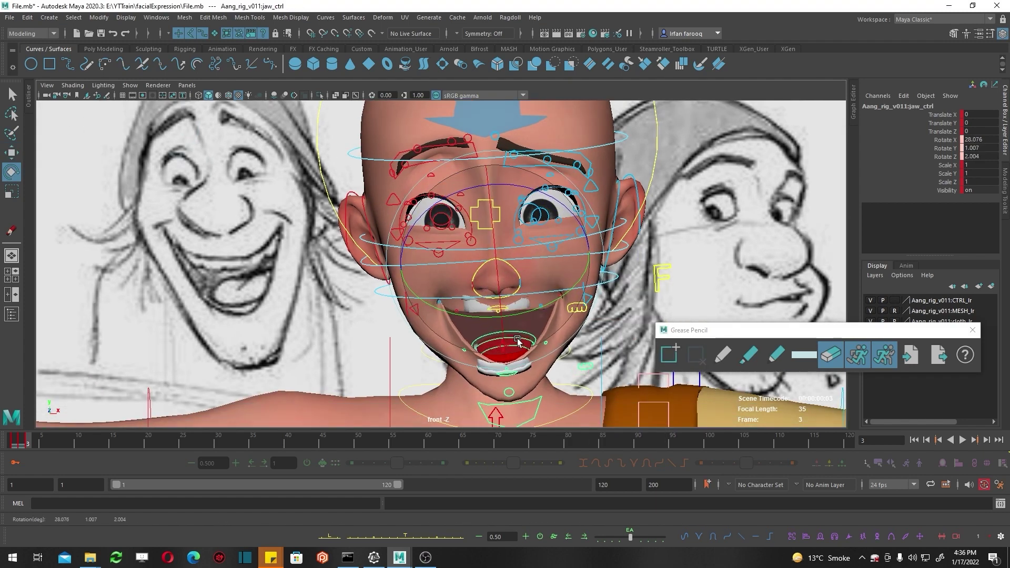
click(494, 347)
drag(486, 342, 493, 347)
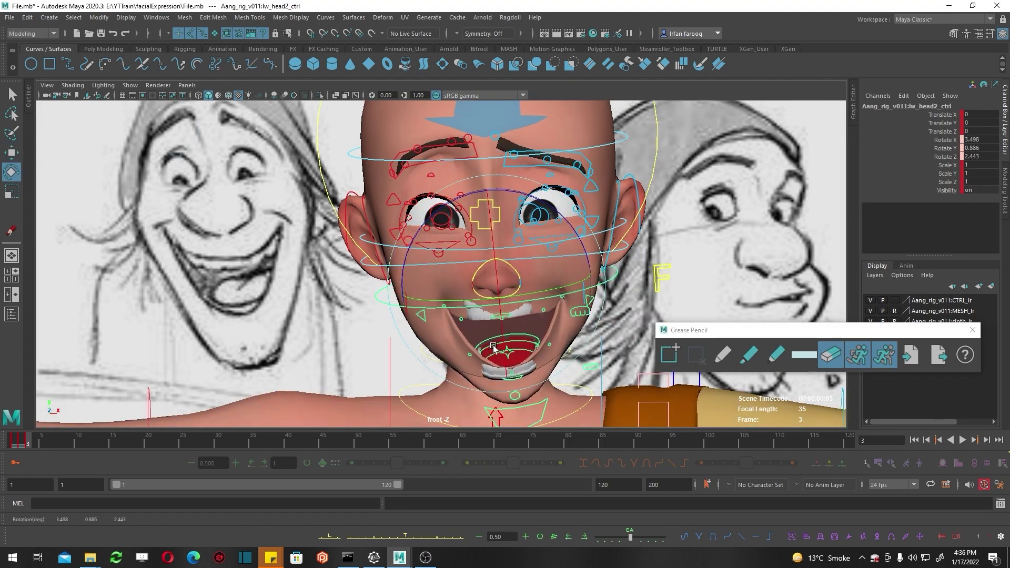
Step: Lower up_teeth_ctrl into the open mouth and rotate lw_teeth_ctrl to tilt the lower teeth
click(479, 275)
key(w)
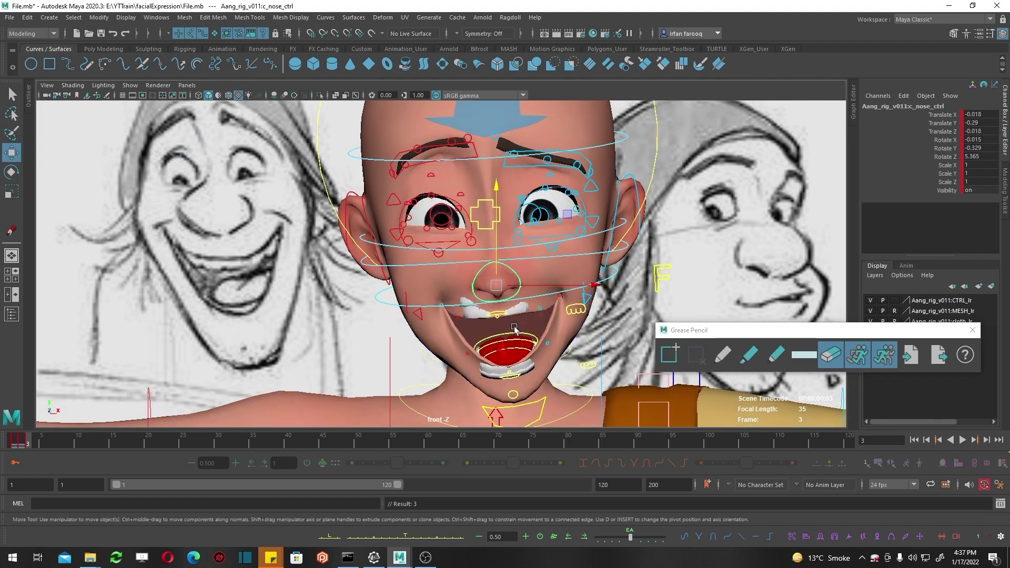
click(576, 310)
drag(579, 310, 590, 325)
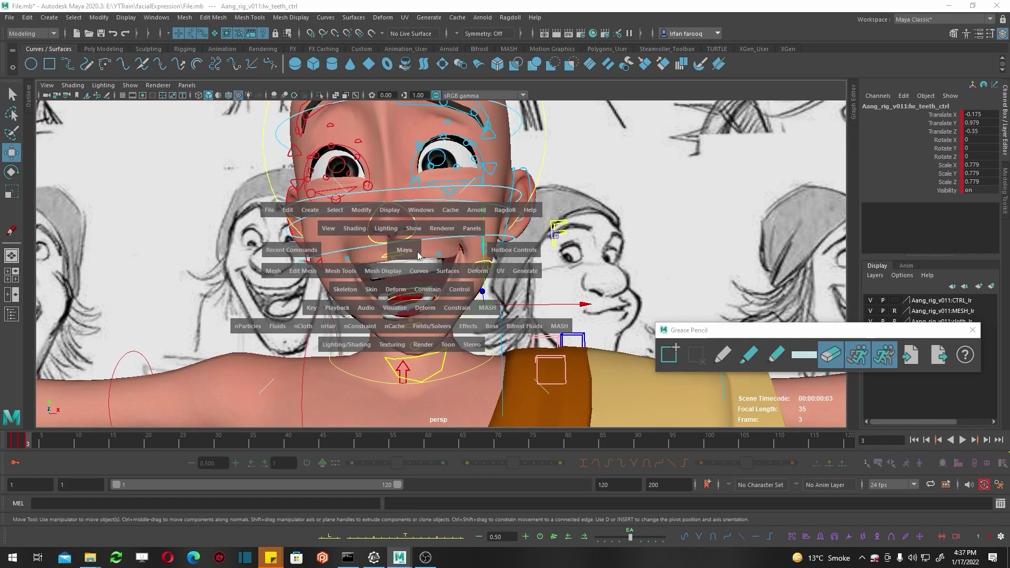
drag(419, 255, 419, 295)
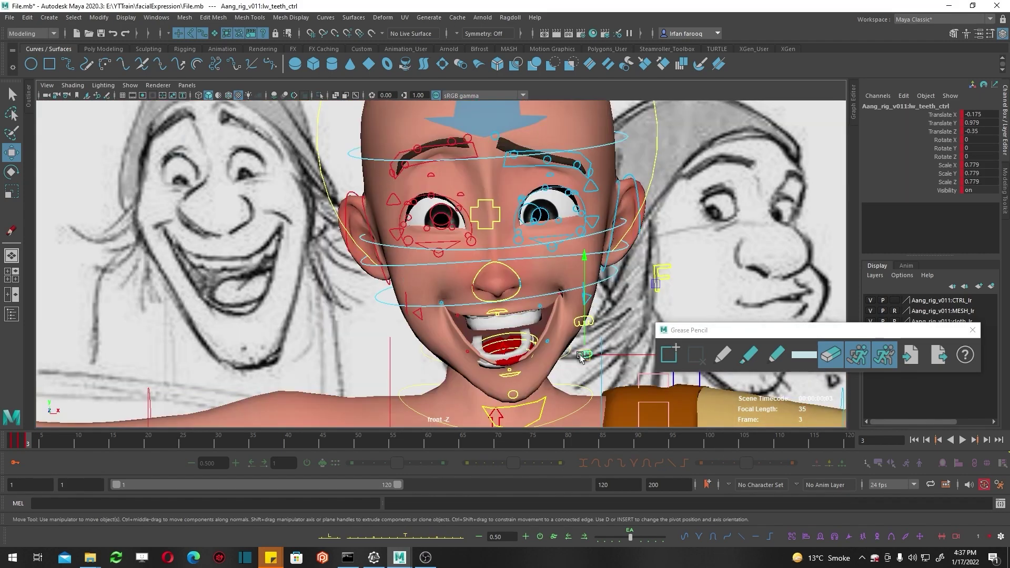
key(e)
drag(584, 337, 563, 356)
key(w)
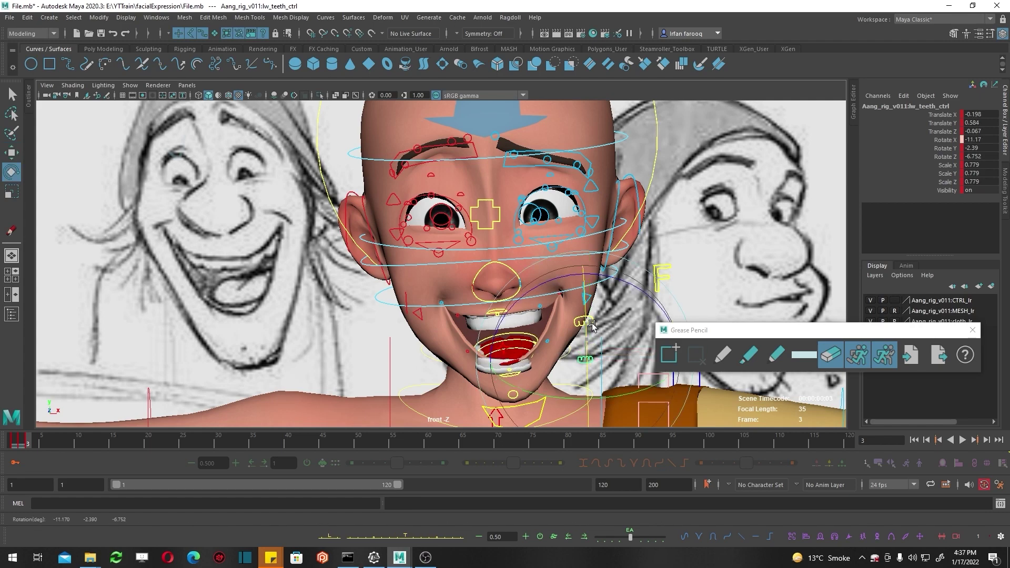
click(583, 322)
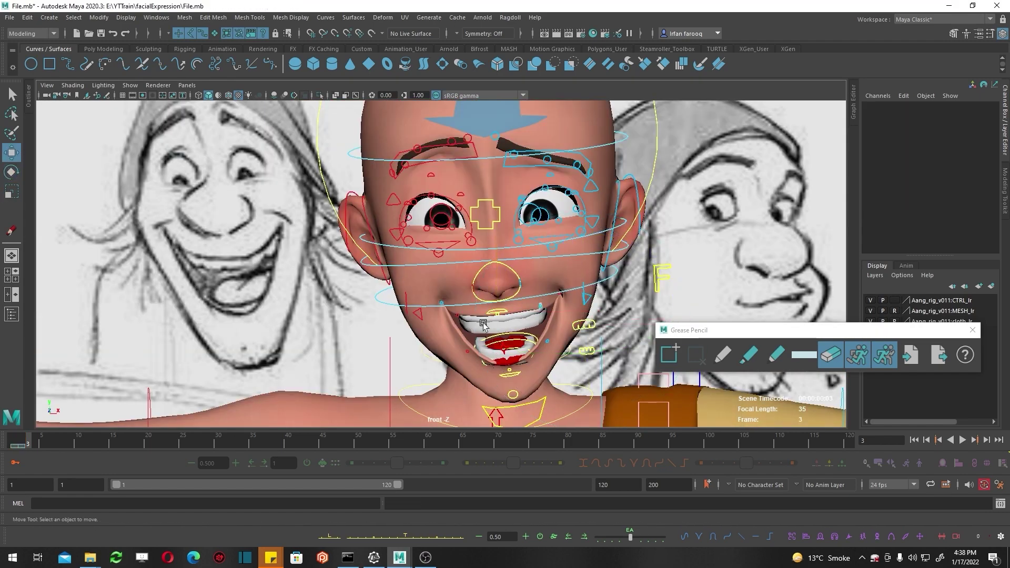
Step: Check the mouth corners, lower teeth and tongue, and pull lw_lips_ctrl down into the grin
click(586, 298)
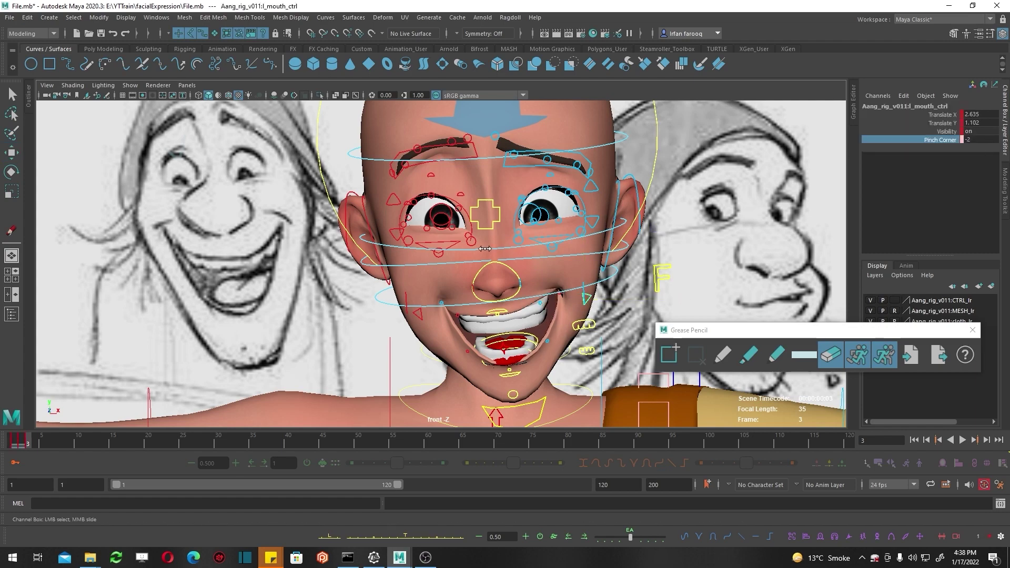
click(419, 314)
click(589, 327)
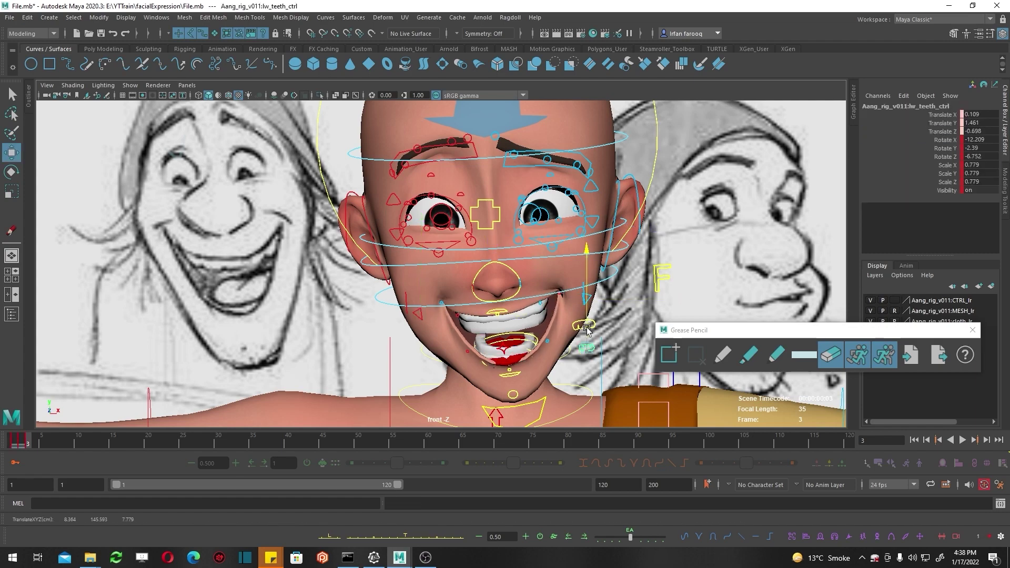
key(w)
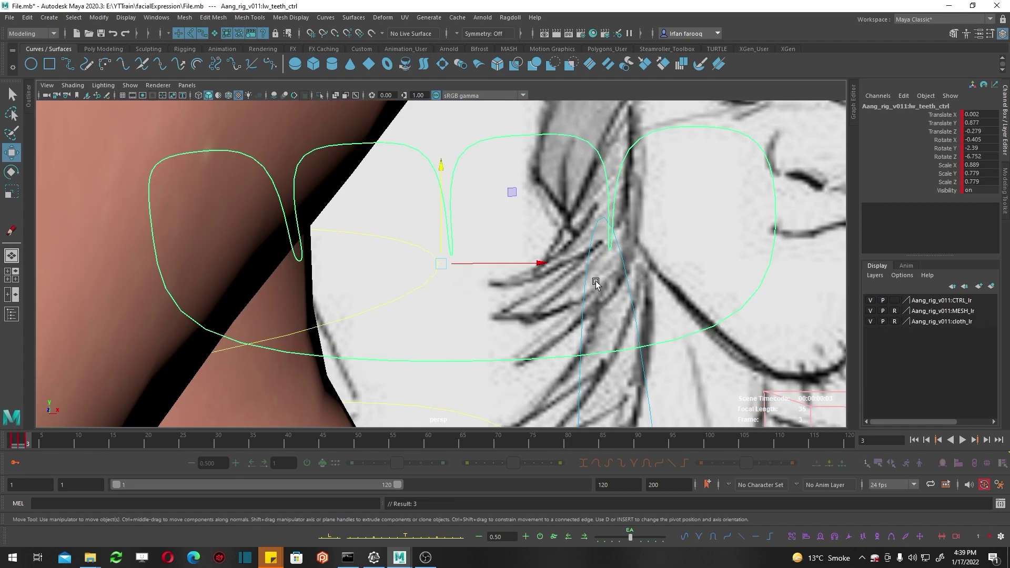
alt+drag(590, 326, 421, 263)
click(375, 236)
alt+drag(375, 237, 400, 253)
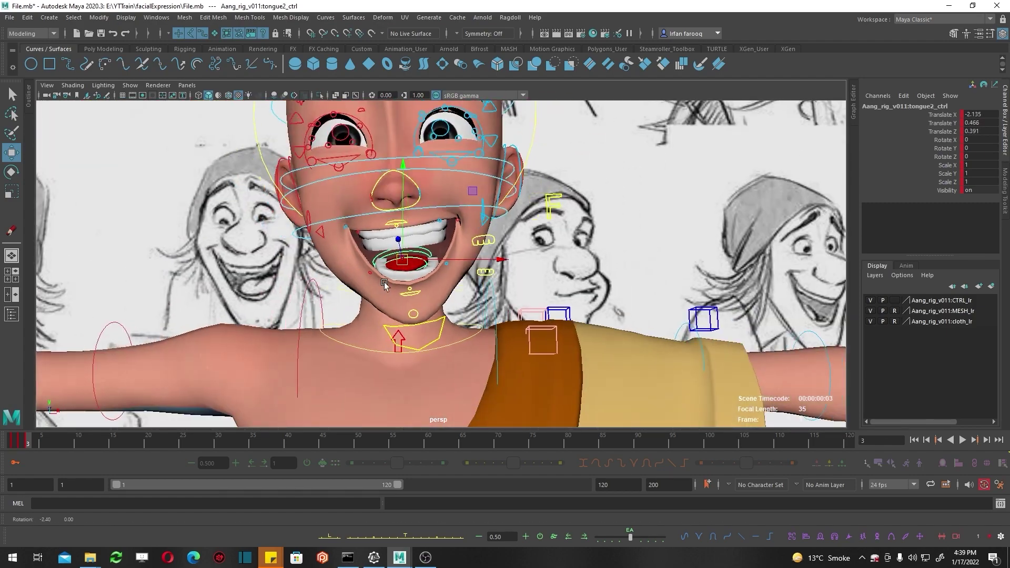
click(427, 311)
alt+drag(426, 311, 427, 324)
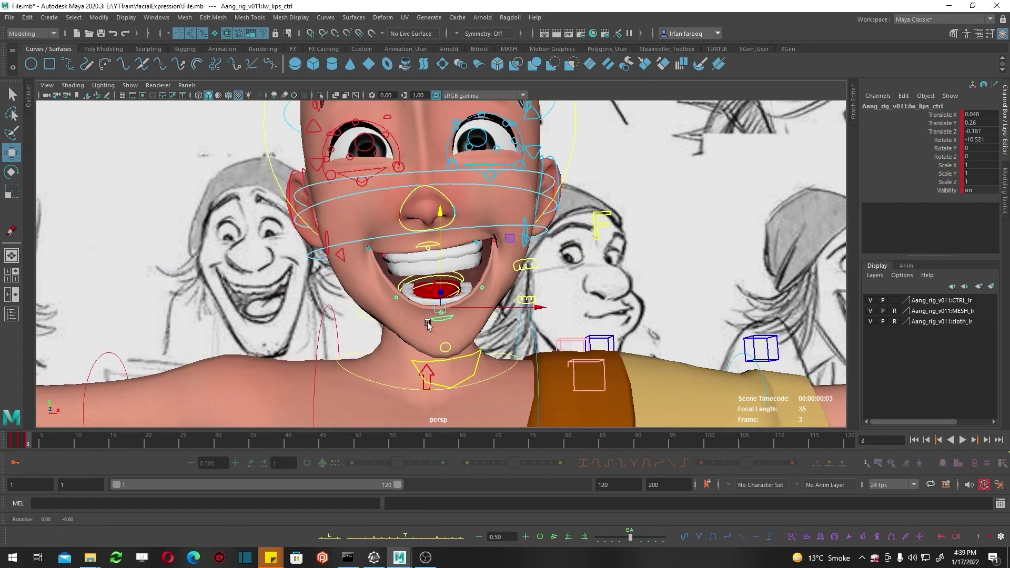
key([)
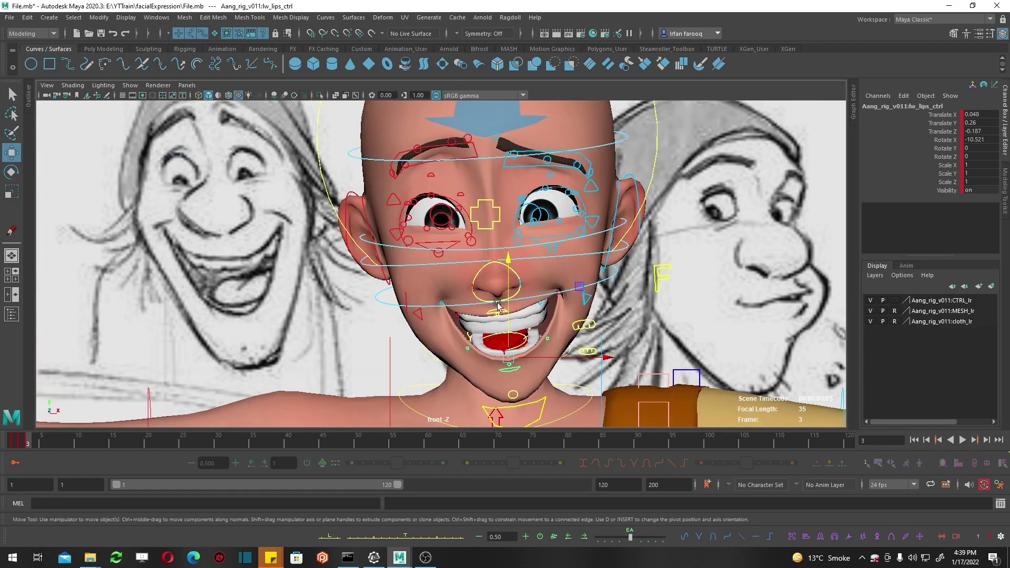
click(584, 316)
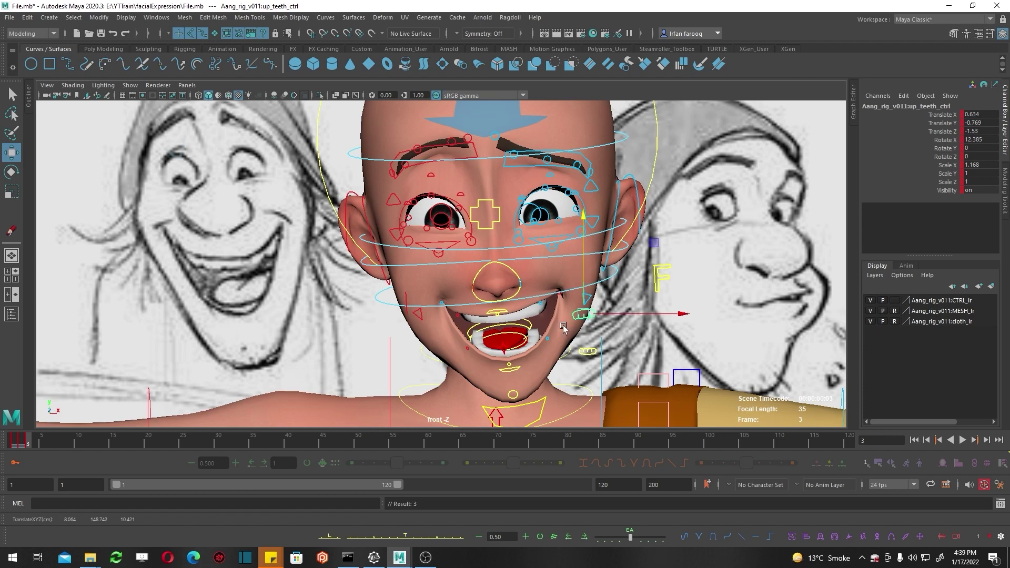
key([)
click(533, 274)
key(e)
drag(532, 273, 533, 284)
key(ctrl+z)
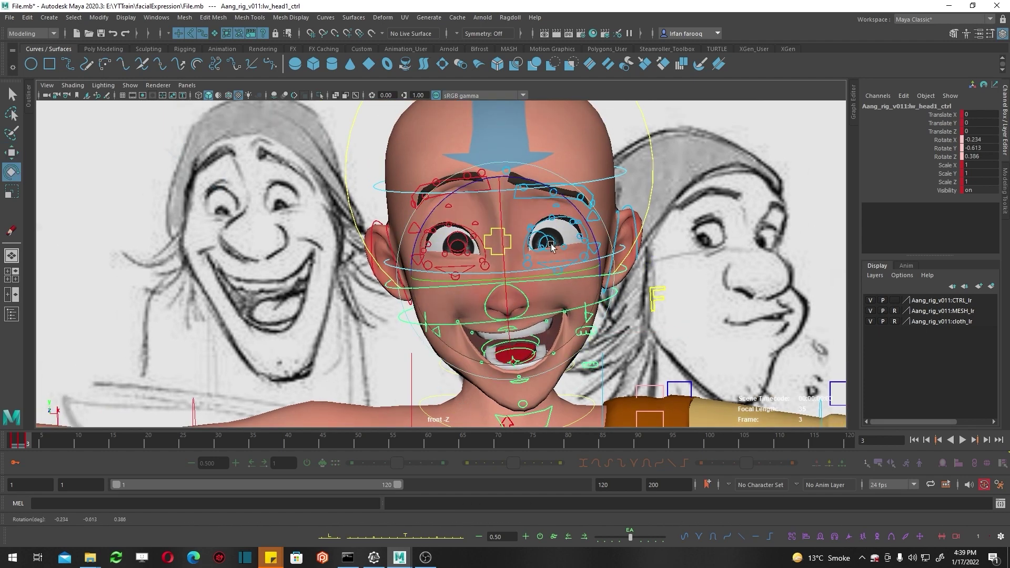
key(w)
click(453, 229)
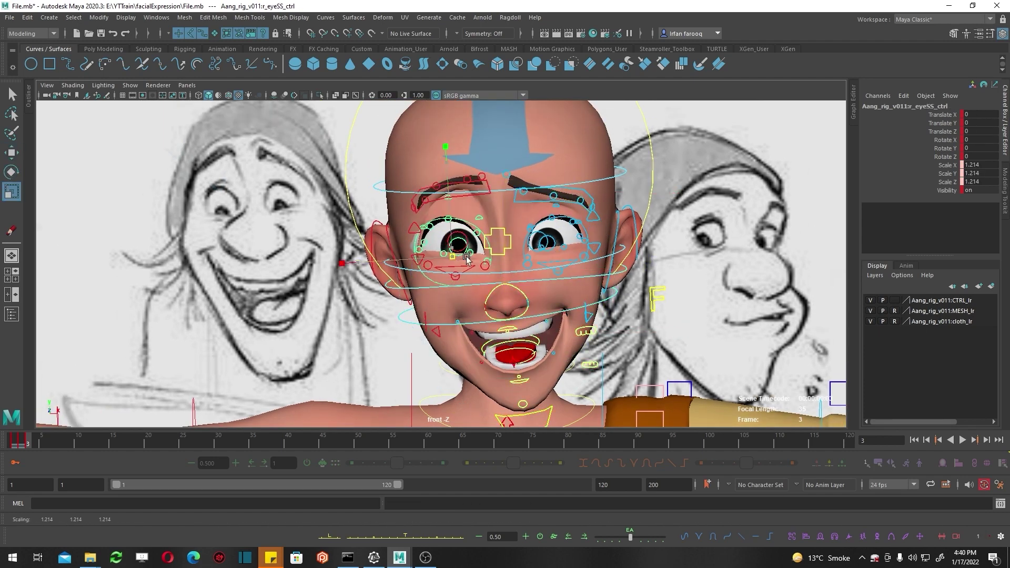
key(r)
click(526, 198)
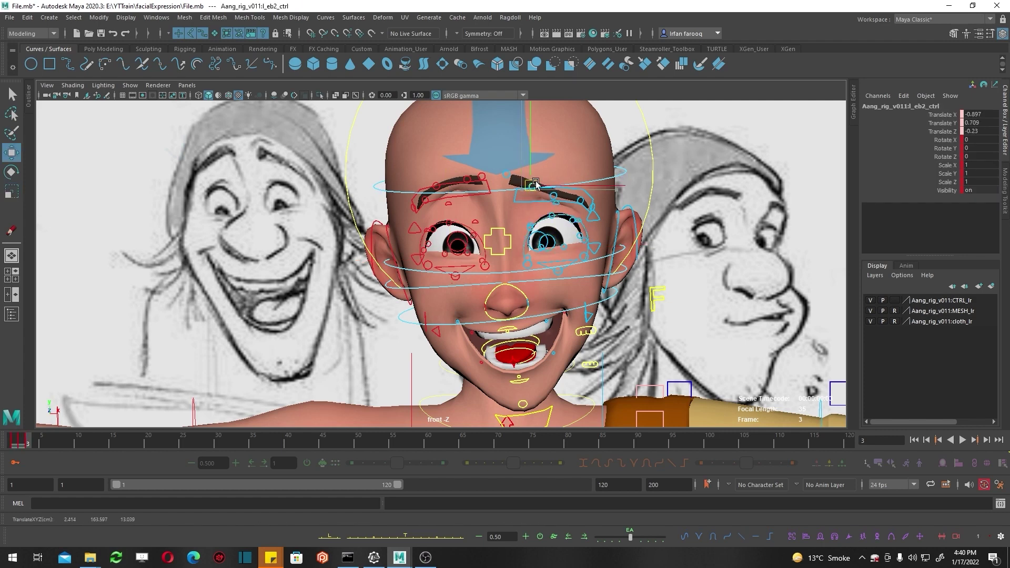
key(w)
click(130, 84)
click(139, 149)
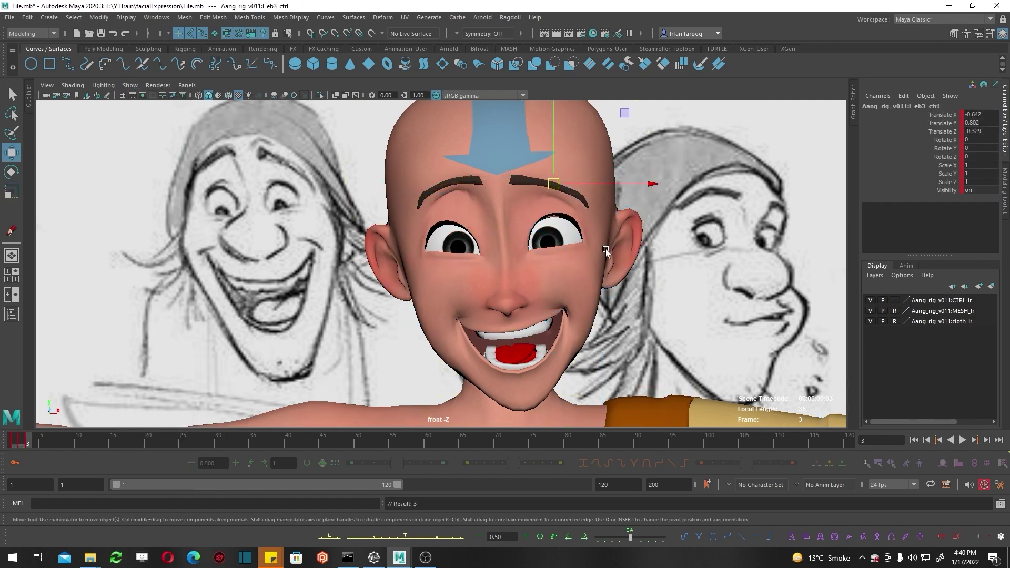
alt+middle_drag(605, 248, 622, 258)
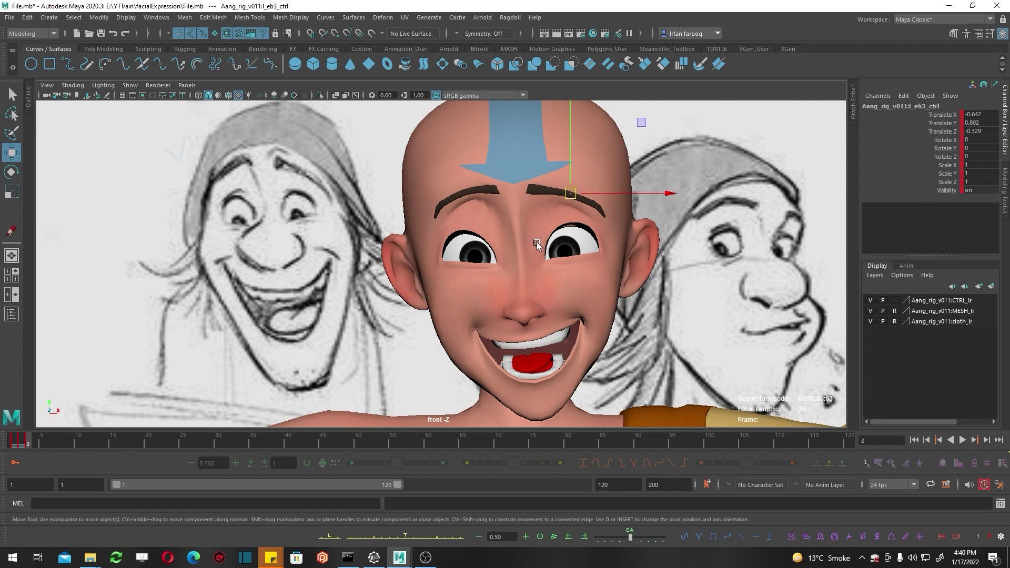
key(ctrl+z)
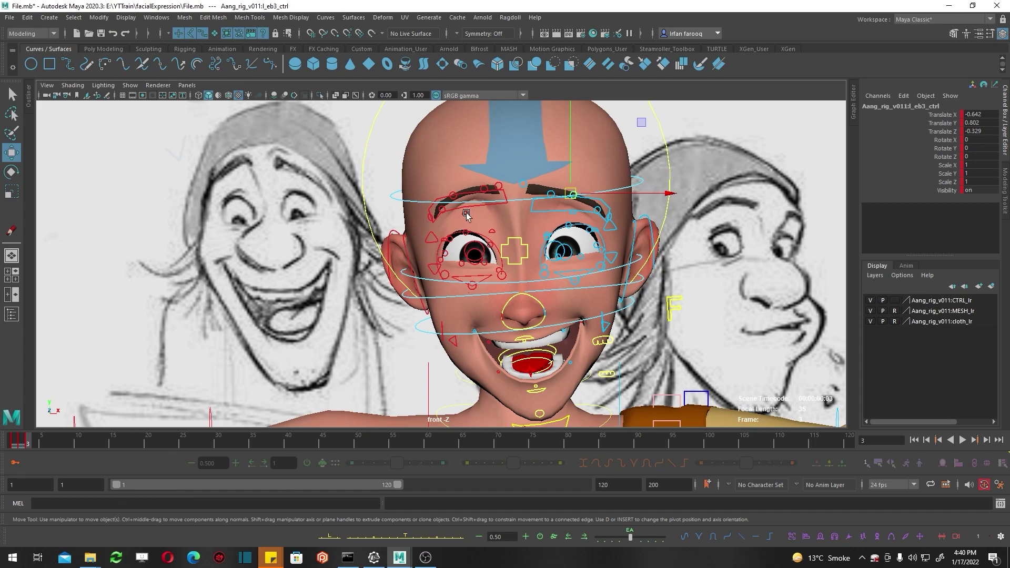
Step: Move r_up_socket2_ctrl down slightly over the screen-left eye
click(466, 213)
scroll(448, 205, up, 2)
scroll(426, 192, up, 1)
scroll(411, 182, up, 1)
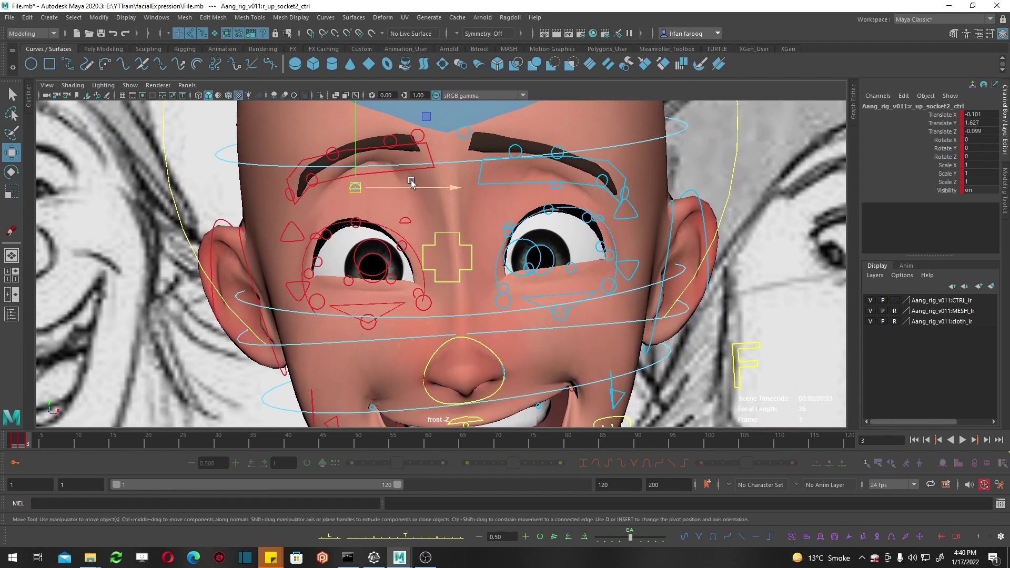
drag(356, 157, 356, 164)
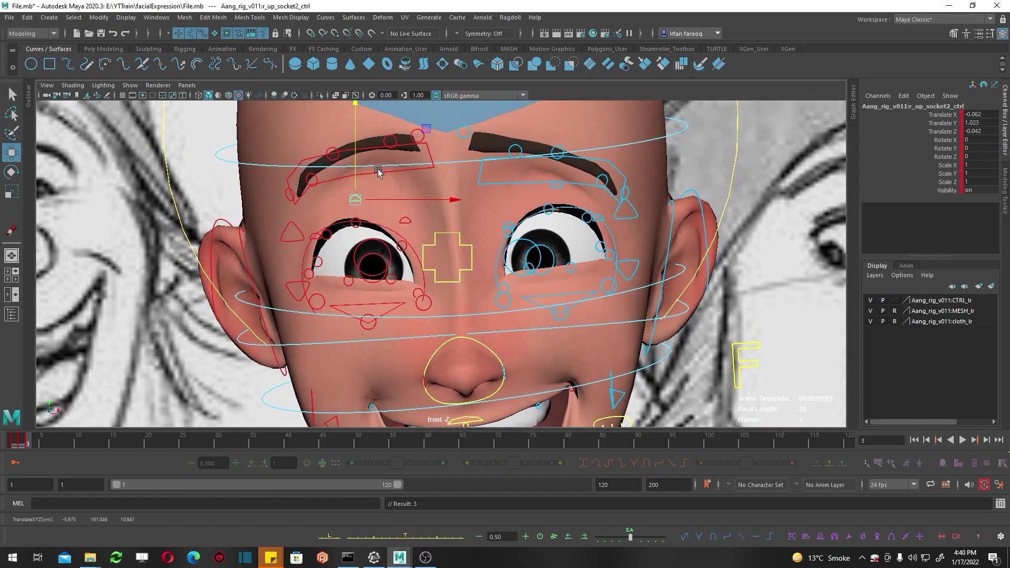
click(560, 190)
click(555, 190)
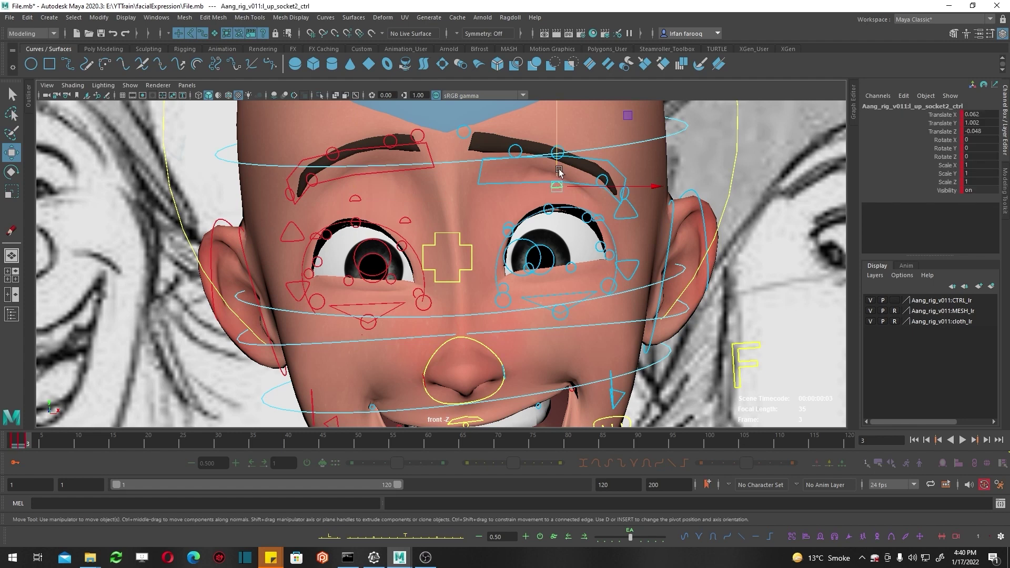
scroll(515, 235, down, 2)
alt+middle_drag(372, 237, 456, 236)
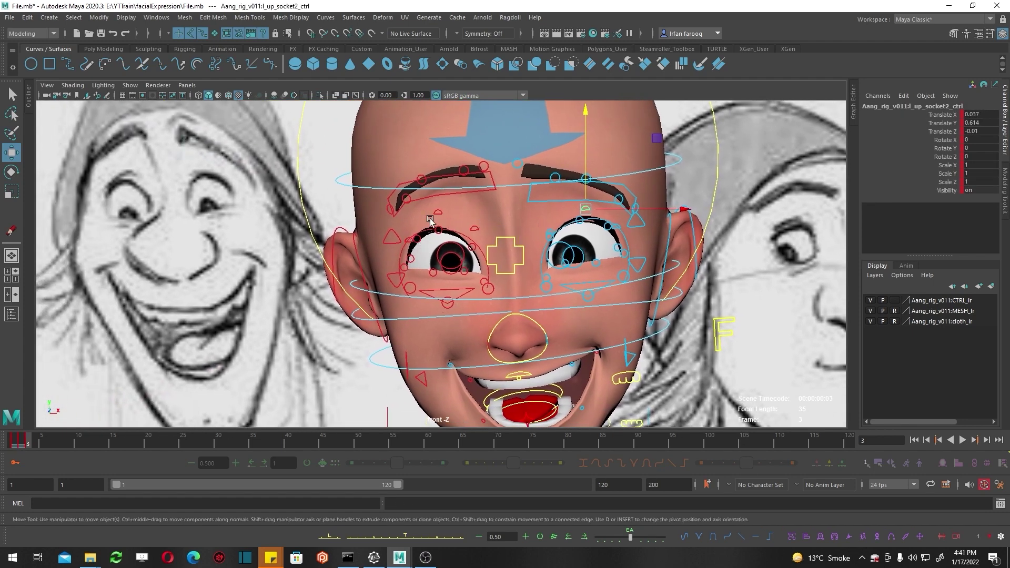
Step: Undo the last socket move, then try lowering both eyebrows and undo that
click(396, 236)
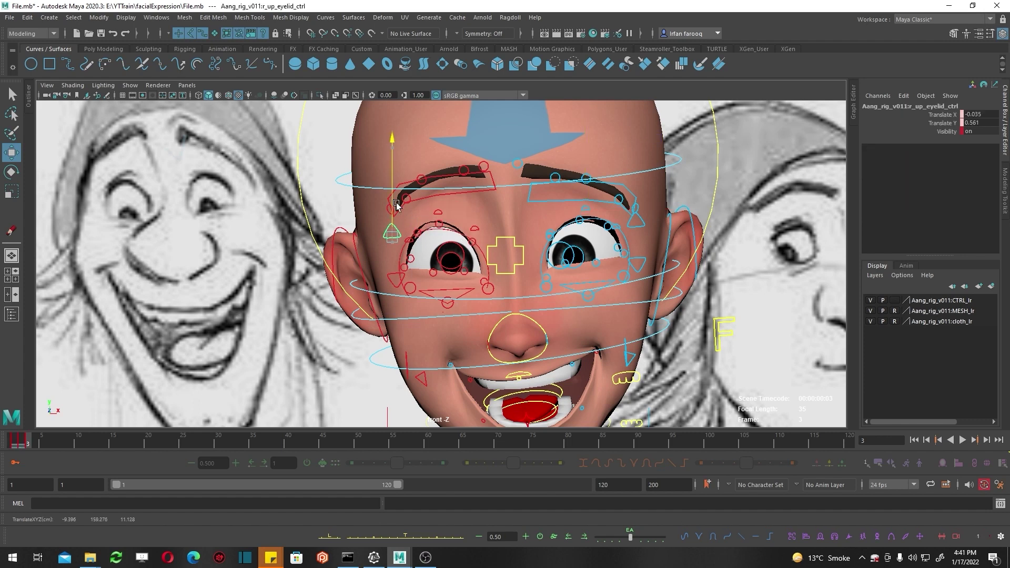
key(ctrl+z)
click(481, 220)
shift+click(531, 200)
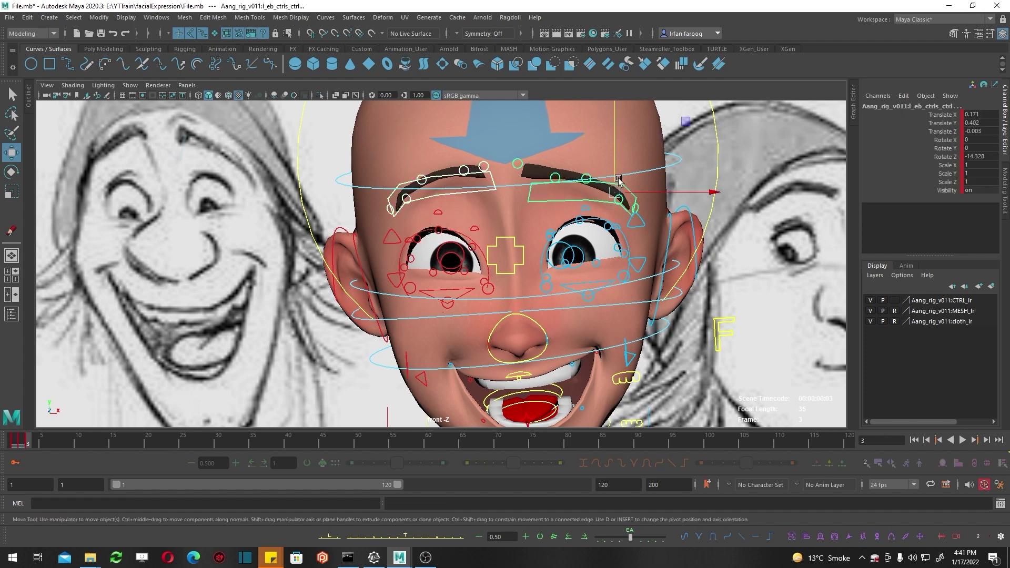
drag(615, 178, 615, 191)
key(ctrl+z)
Step: Reframe the view to show head and body, and return to frame 1
scroll(479, 240, down, 2)
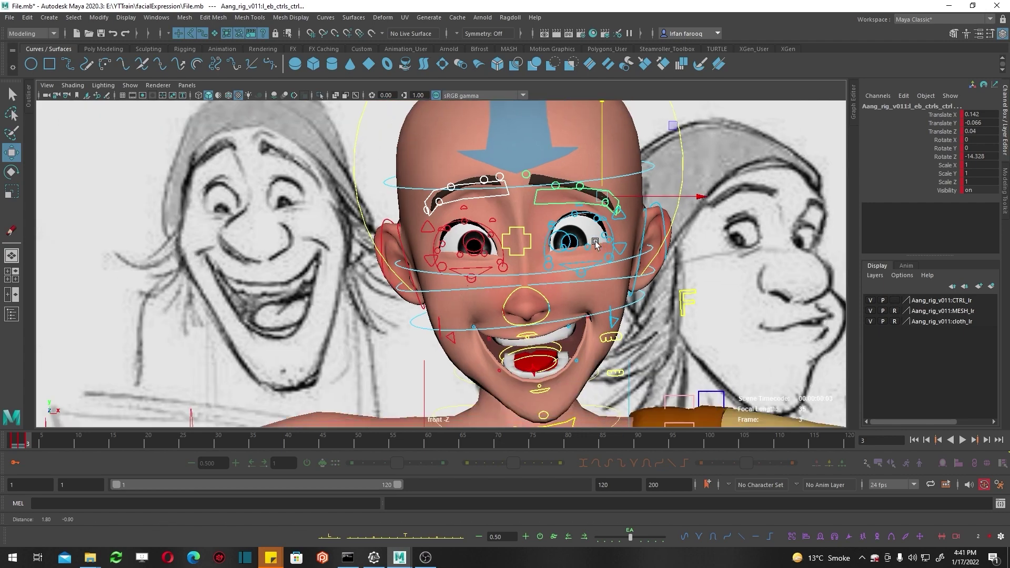
scroll(480, 239, down, 2)
scroll(480, 239, down, 2)
alt+middle_drag(480, 238, 483, 252)
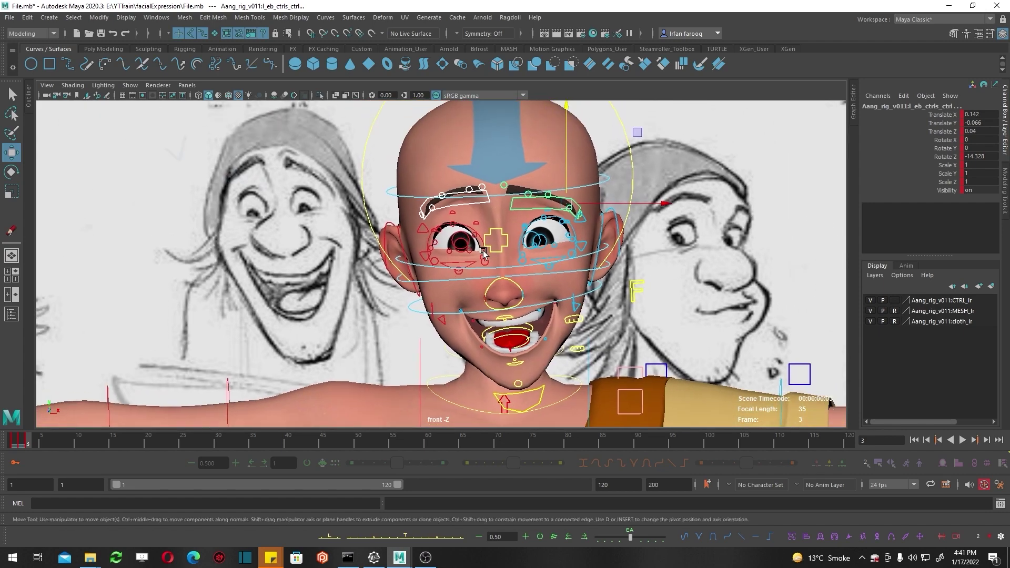
key(comma)
alt+middle_drag(420, 278, 343, 250)
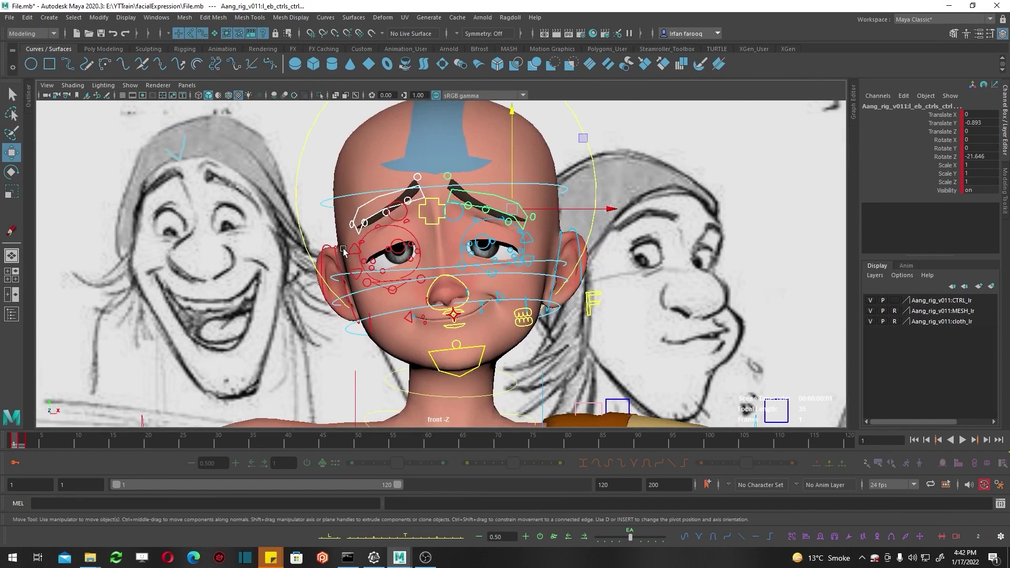
click(589, 230)
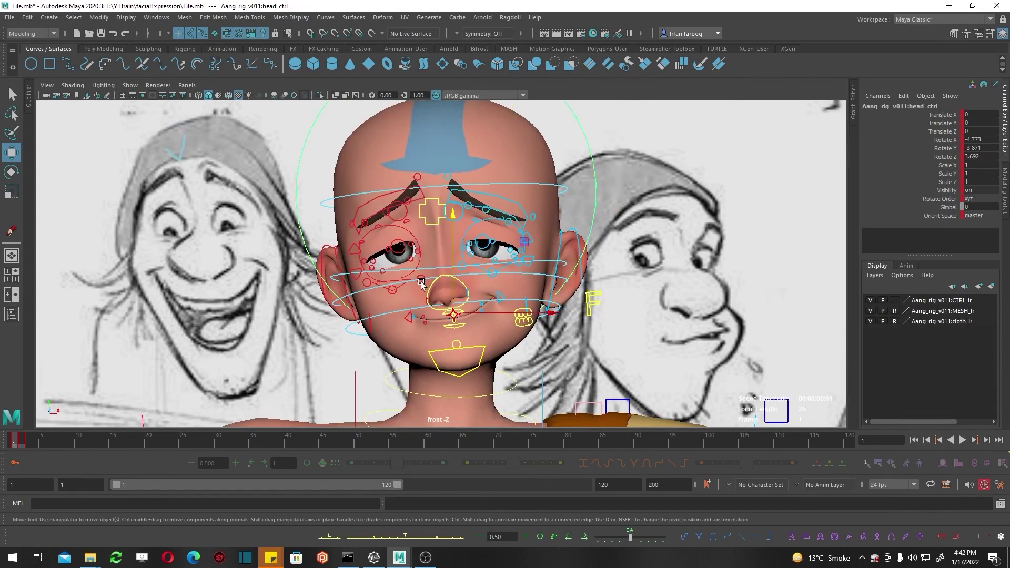
click(370, 200)
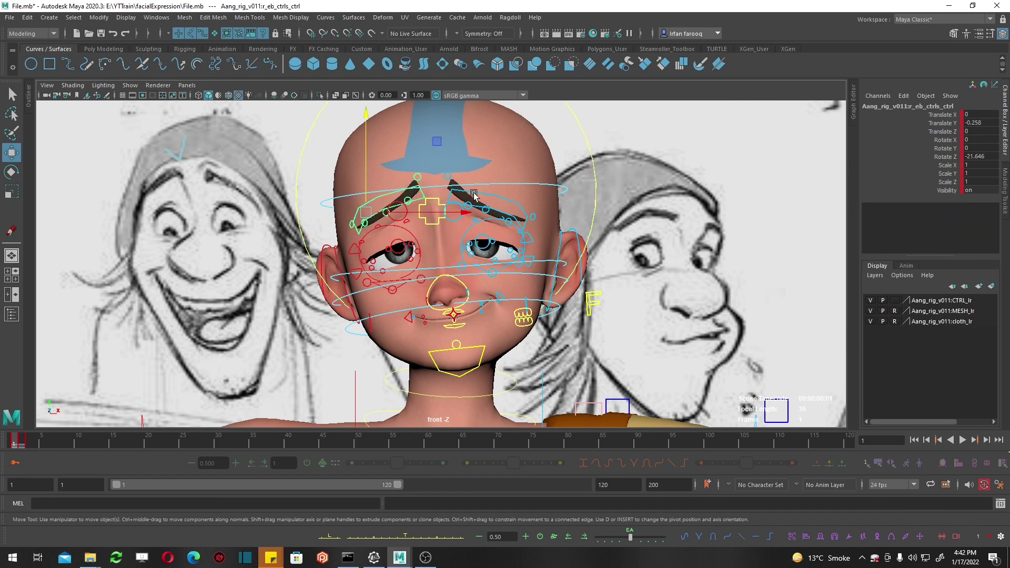
scroll(483, 195, up, 2)
click(538, 234)
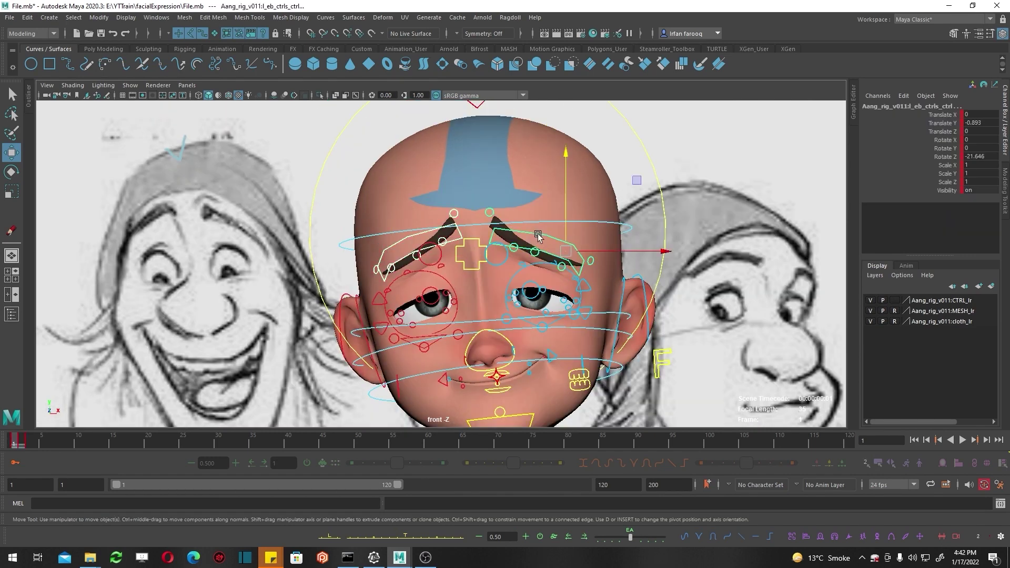
click(565, 220)
scroll(431, 252, down, 2)
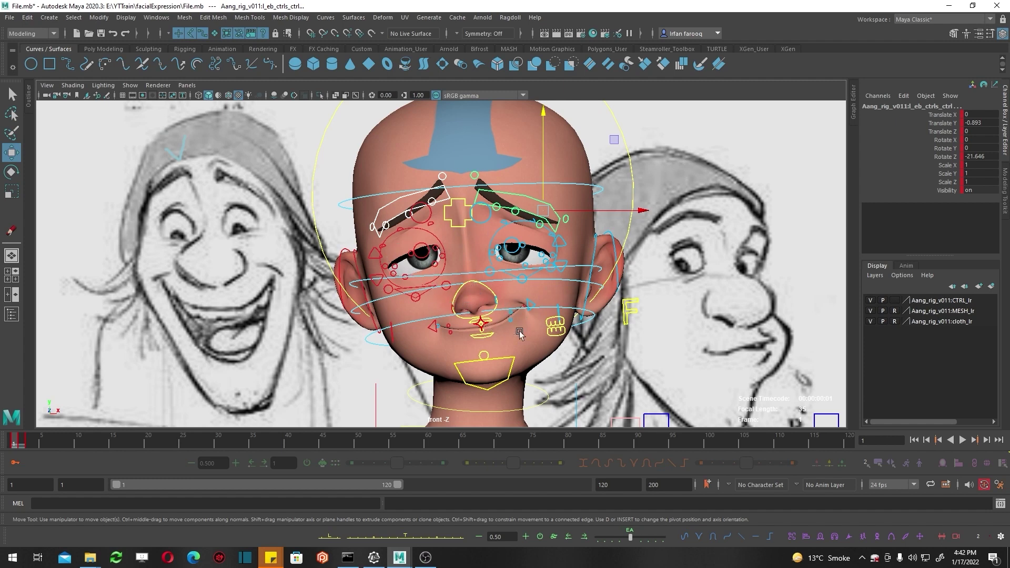
alt+right_drag(519, 334, 416, 305)
click(403, 299)
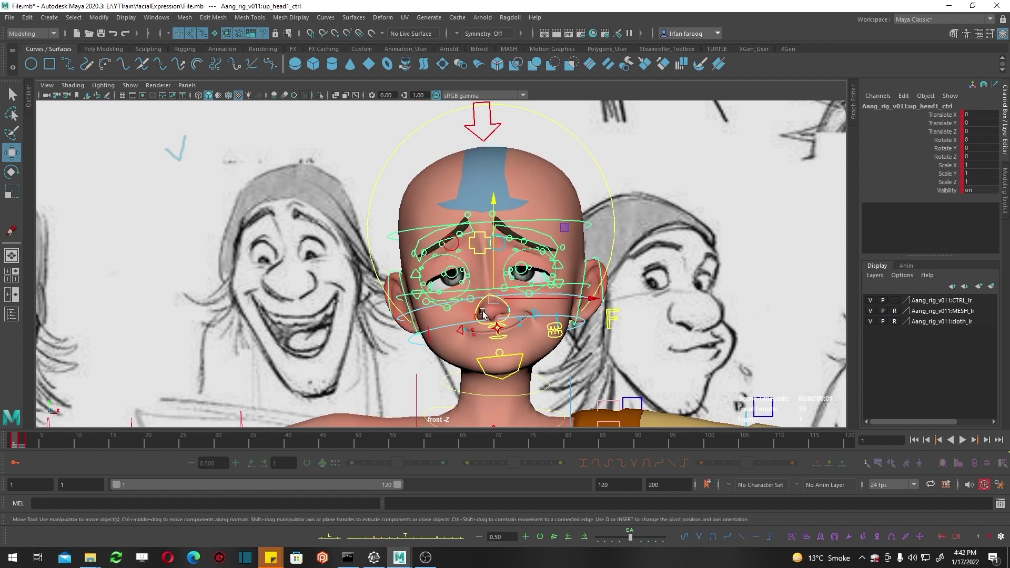
key(e)
drag(489, 326, 502, 338)
key(ctrl+z)
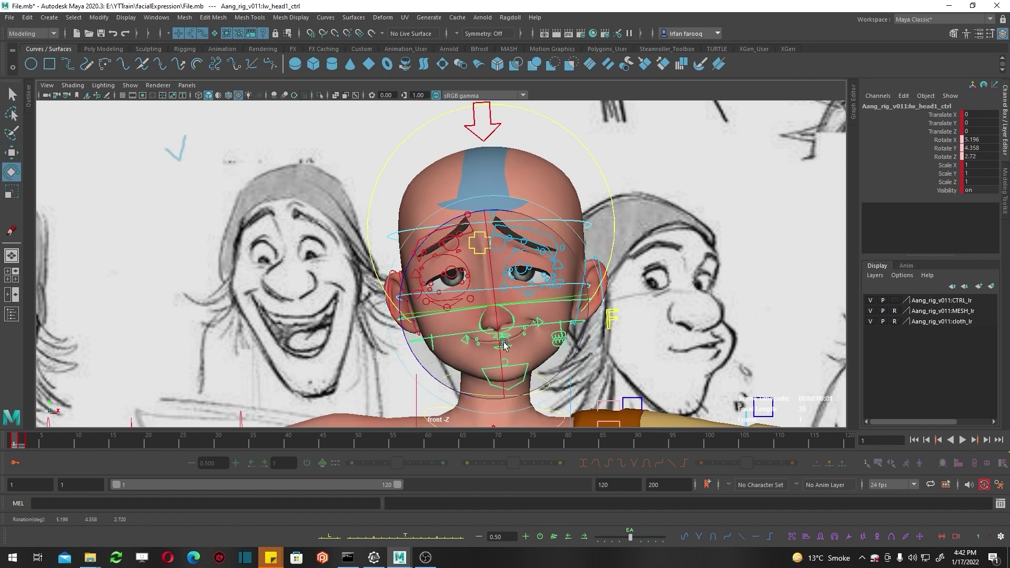
click(450, 307)
key(w)
key(period)
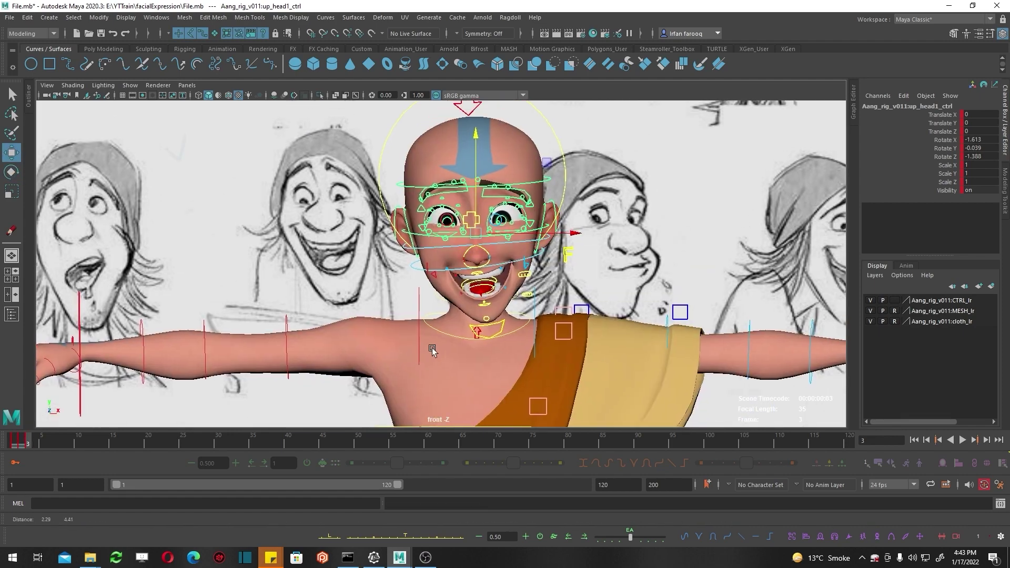
Step: Try shifting the upper teeth control, then undo the move
scroll(474, 289, up, 3)
scroll(652, 220, up, 1)
scroll(599, 255, up, 1)
click(599, 255)
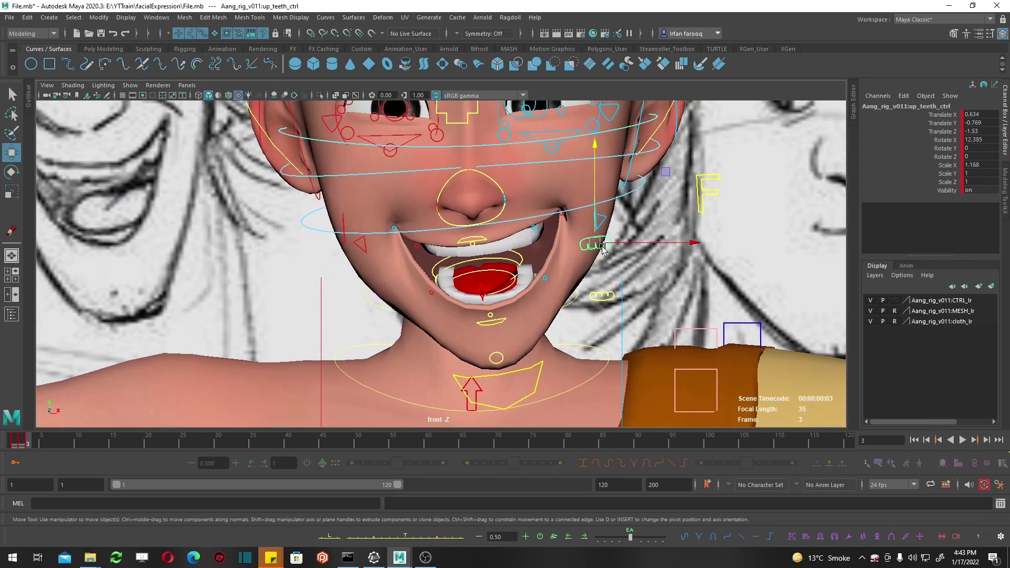
drag(598, 255, 595, 274)
key(ctrl+z)
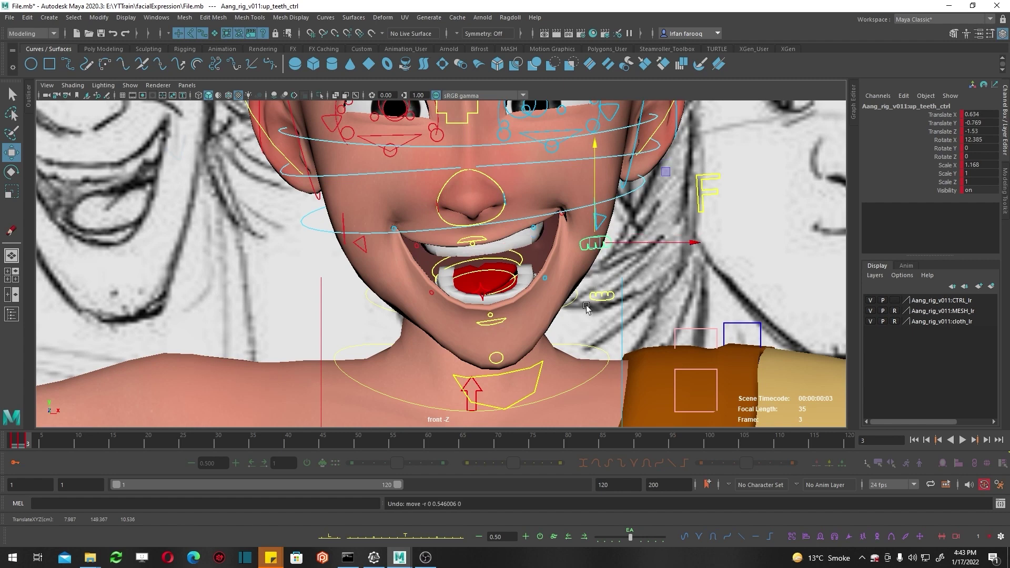
scroll(587, 308, down, 2)
Step: Rotate the lower teeth control to -26.129, undoing a further downward swing
click(587, 323)
key(e)
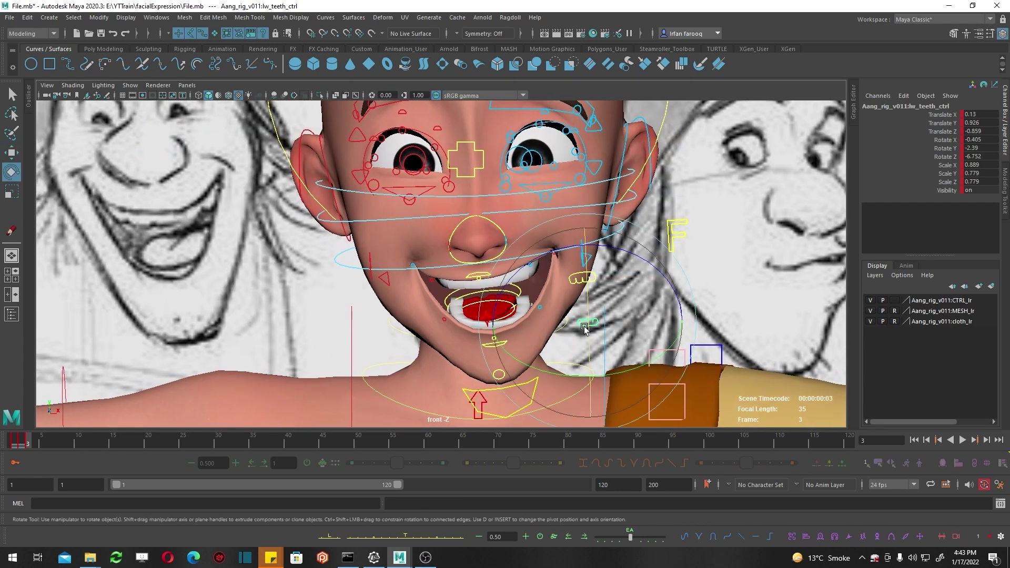
mouse_move(585, 327)
mouse_down()
mouse_move(575, 262)
mouse_move(568, 279)
mouse_move(527, 304)
mouse_up()
key(w)
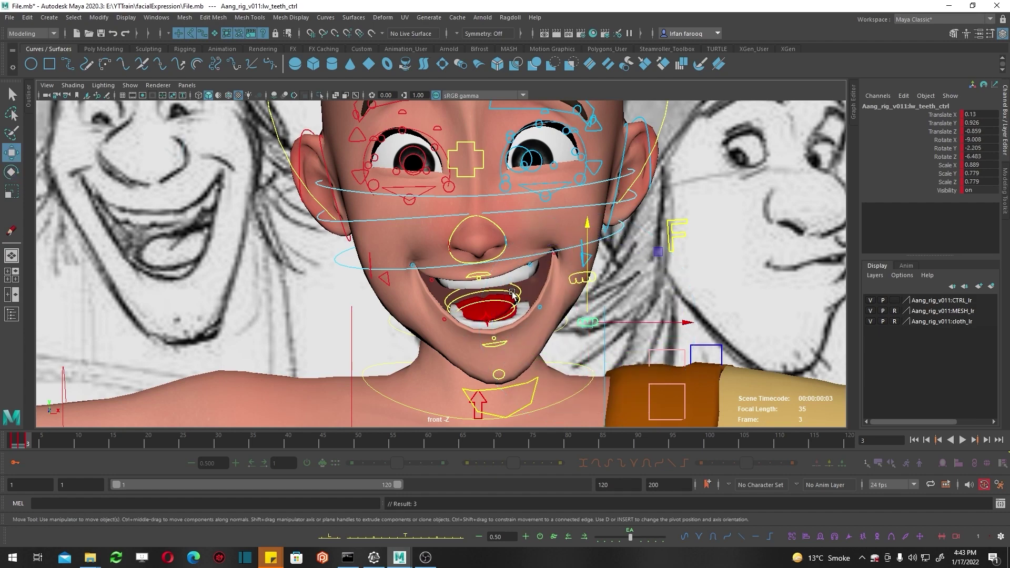
scroll(513, 294, up, 2)
scroll(526, 292, up, 2)
scroll(539, 291, up, 1)
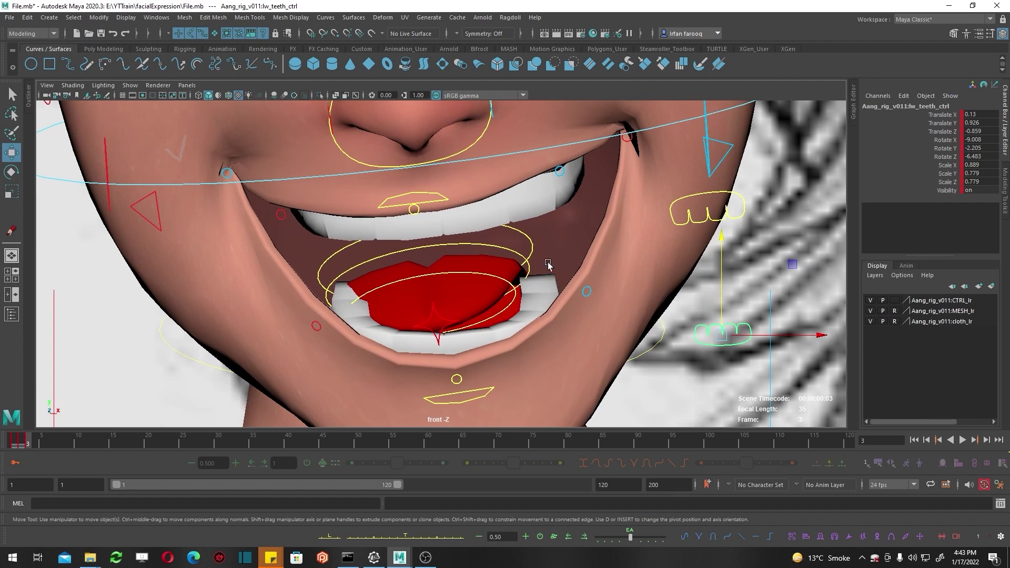
key(e)
drag(718, 263, 718, 282)
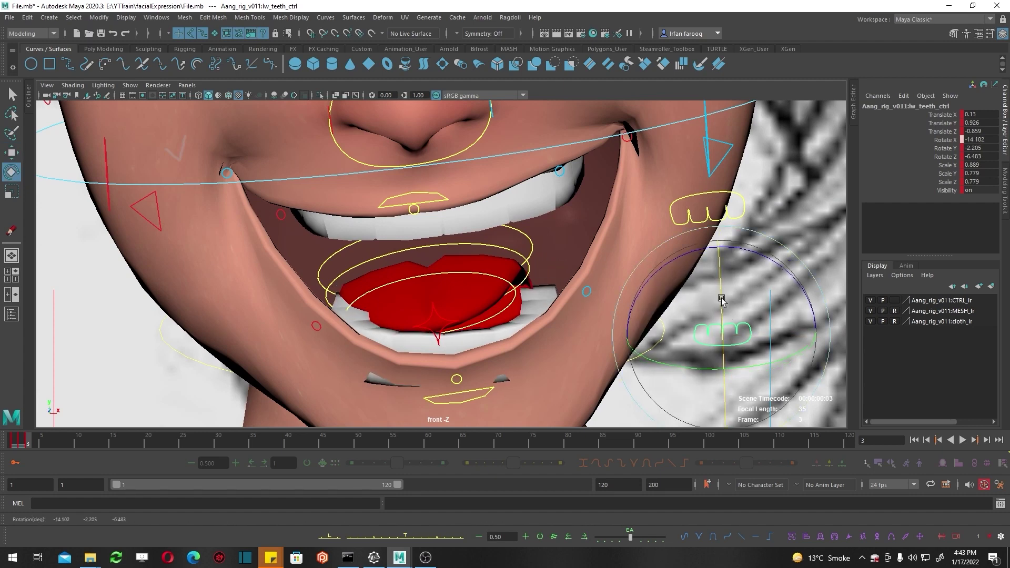
key(w)
key(ctrl+z)
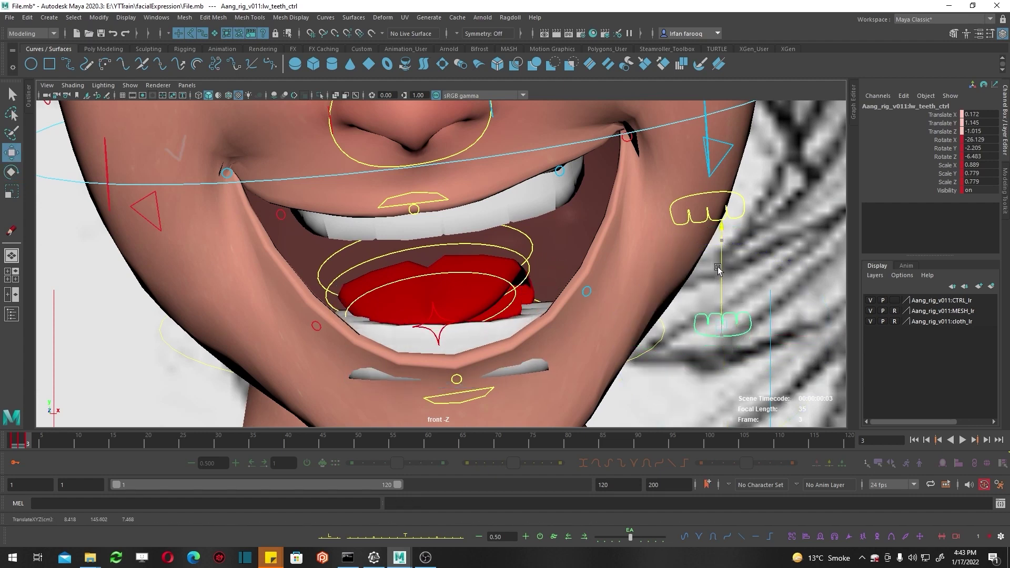
key(ctrl+z)
Step: Rotate tongue3_ctrl about 19 degrees and twist tongue2_ctrl to curl the tongue
click(445, 274)
key(e)
drag(445, 274, 535, 281)
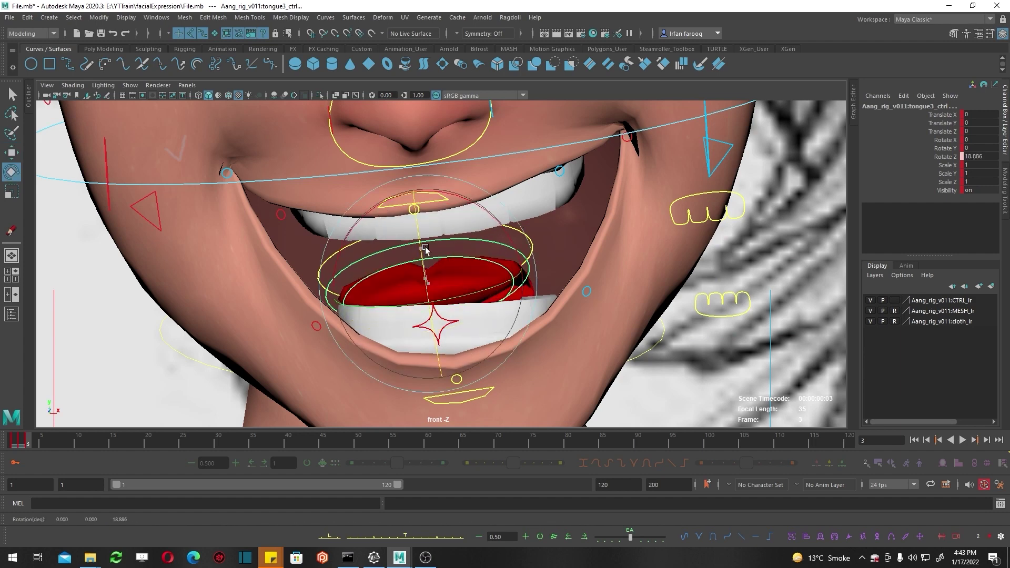
key(w)
click(534, 254)
key(e)
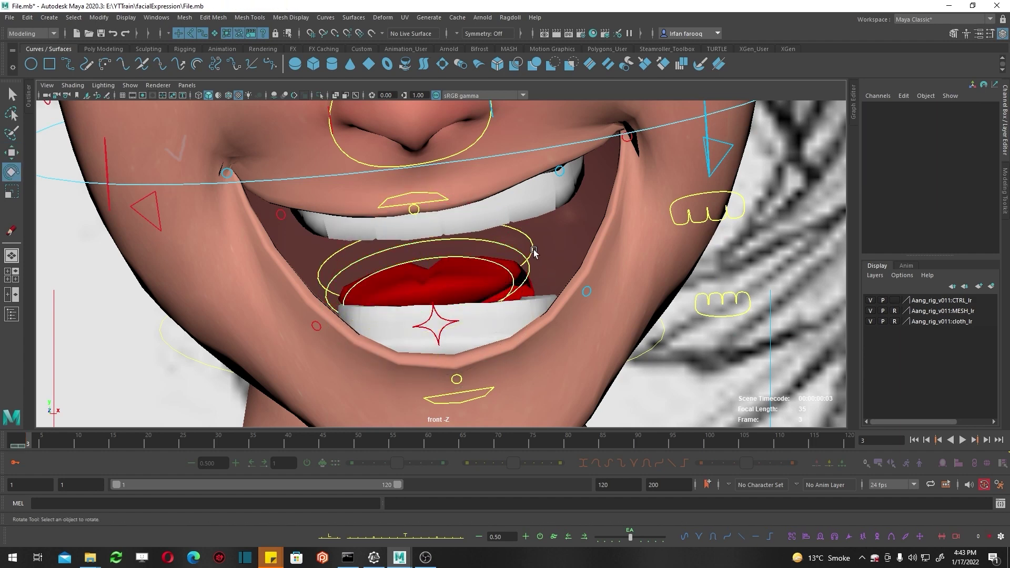
drag(531, 240, 417, 285)
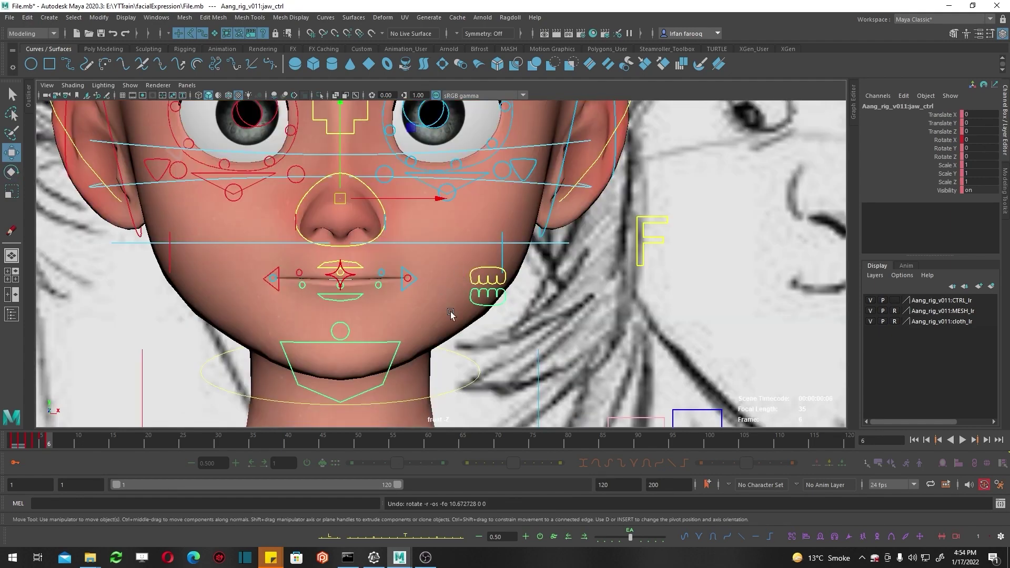
Step: Rotate jaw_ctrl to open Aang's mouth on frame 6
scroll(451, 314, down, 2)
scroll(421, 300, down, 2)
scroll(395, 287, down, 2)
scroll(366, 273, down, 2)
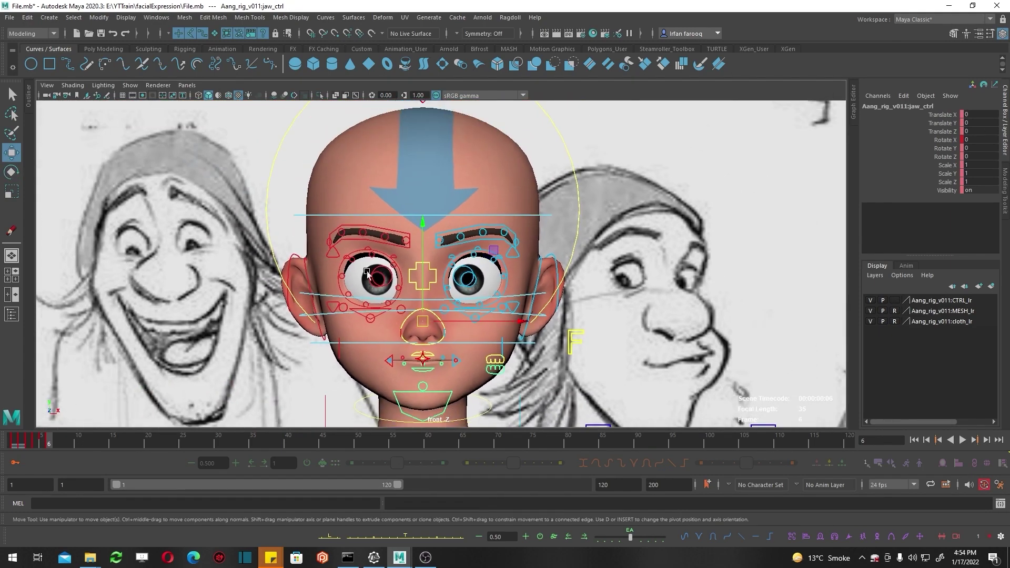
scroll(423, 324, up, 2)
scroll(423, 318, up, 3)
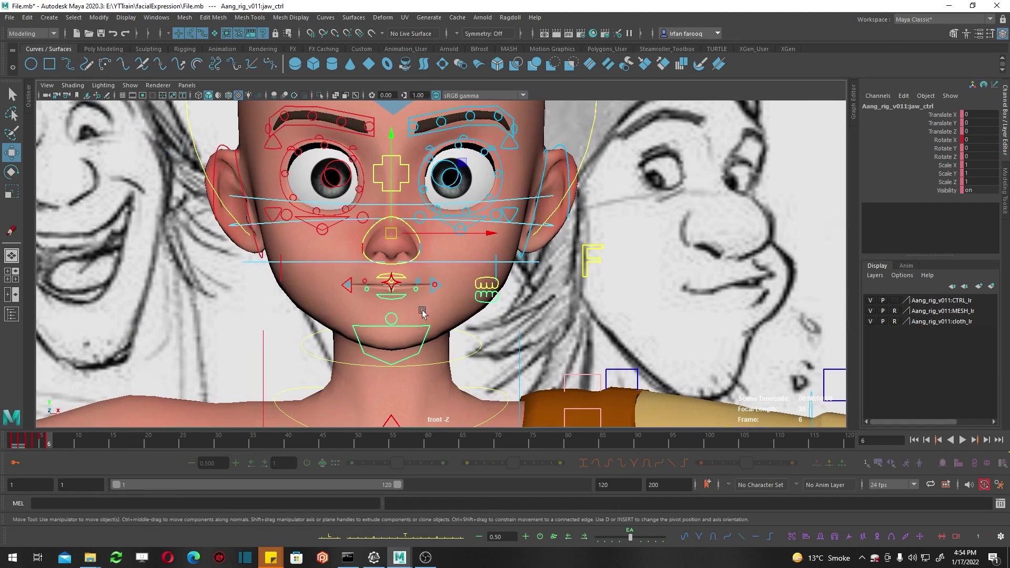
scroll(424, 315, up, 2)
scroll(424, 315, up, 2)
key(e)
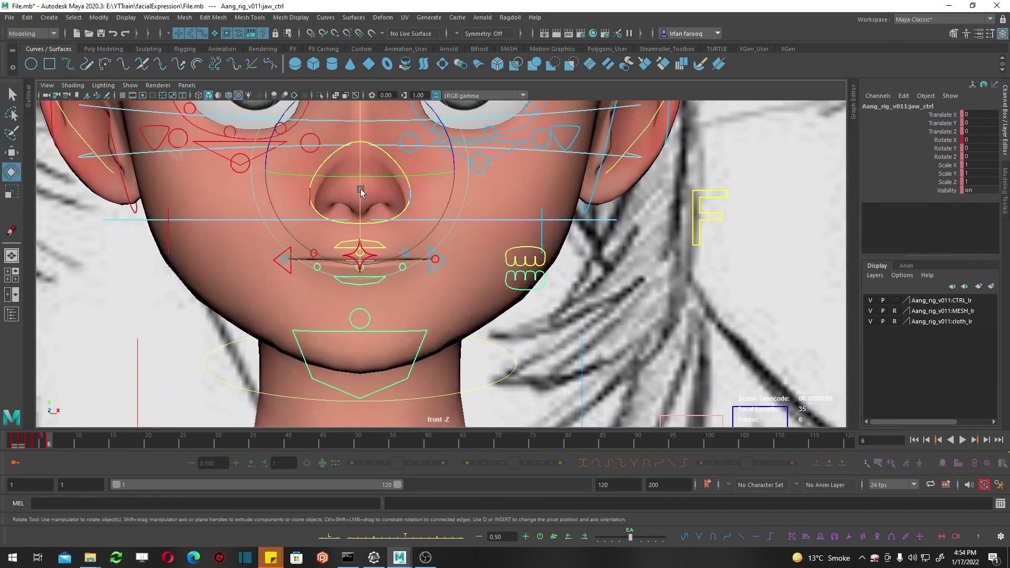
drag(360, 191, 293, 265)
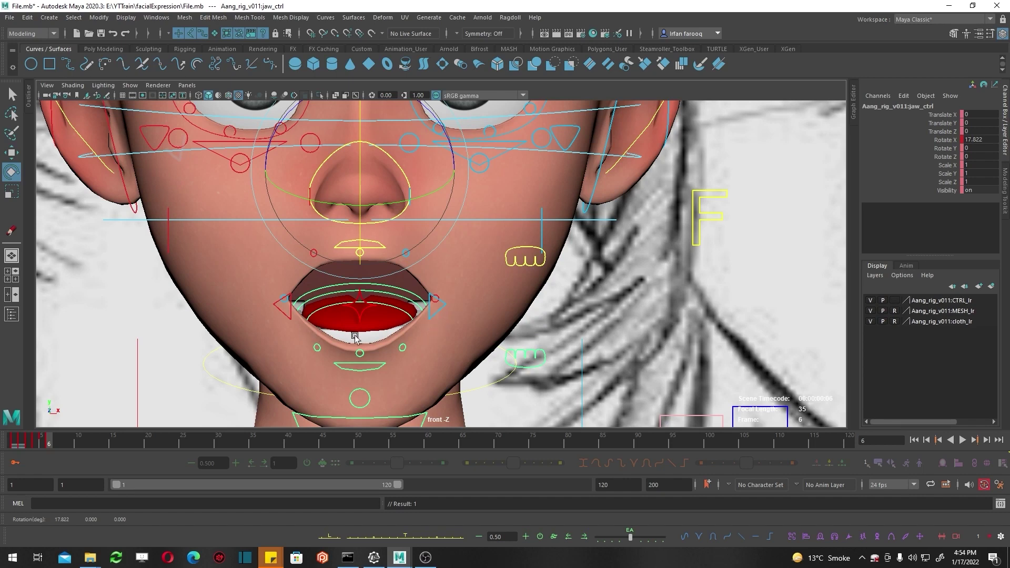
Step: Raise l_mouth_ctrl and r_mouth_ctrl slightly, undoing an earlier downward pull of one corner
scroll(321, 322, up, 2)
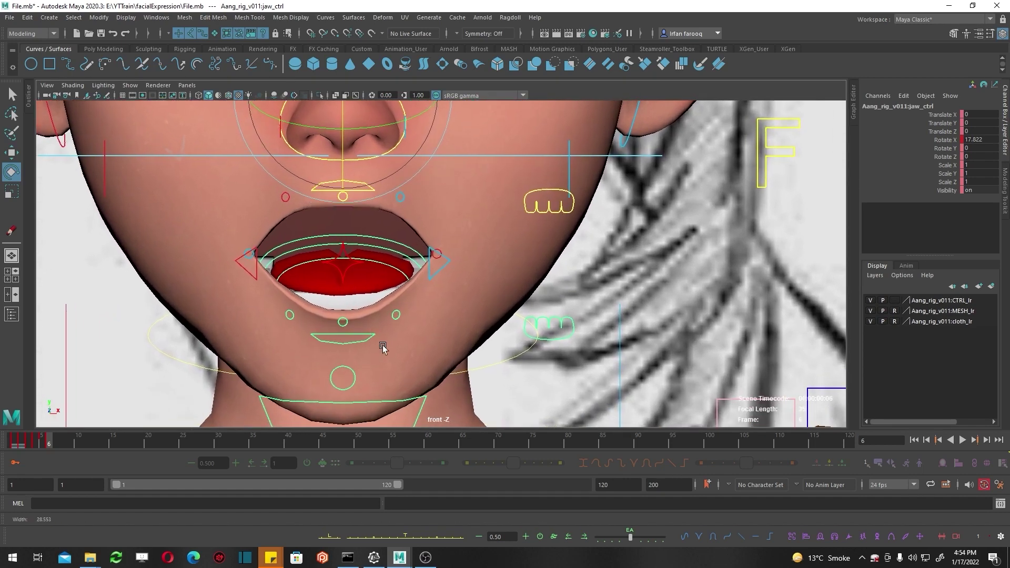
alt+middle_drag(321, 322, 264, 237)
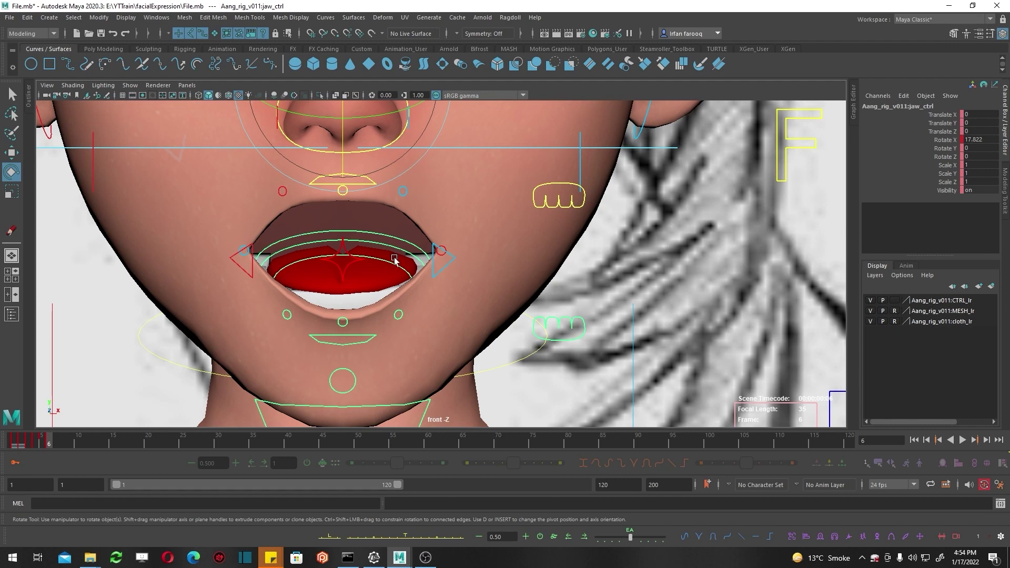
click(236, 260)
key(w)
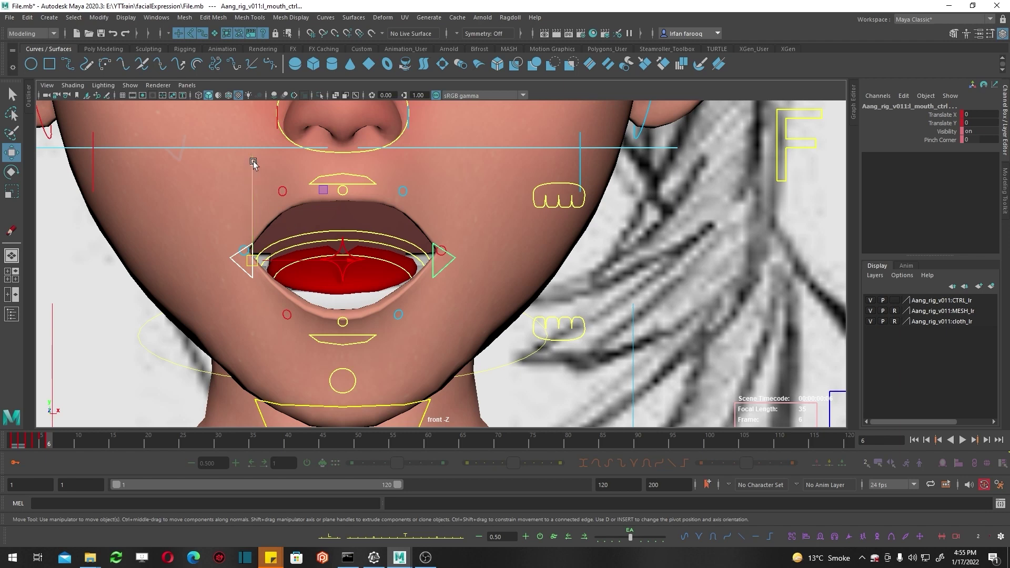
mouse_move(253, 162)
mouse_down()
mouse_move(254, 197)
mouse_move(258, 113)
mouse_move(255, 196)
mouse_up()
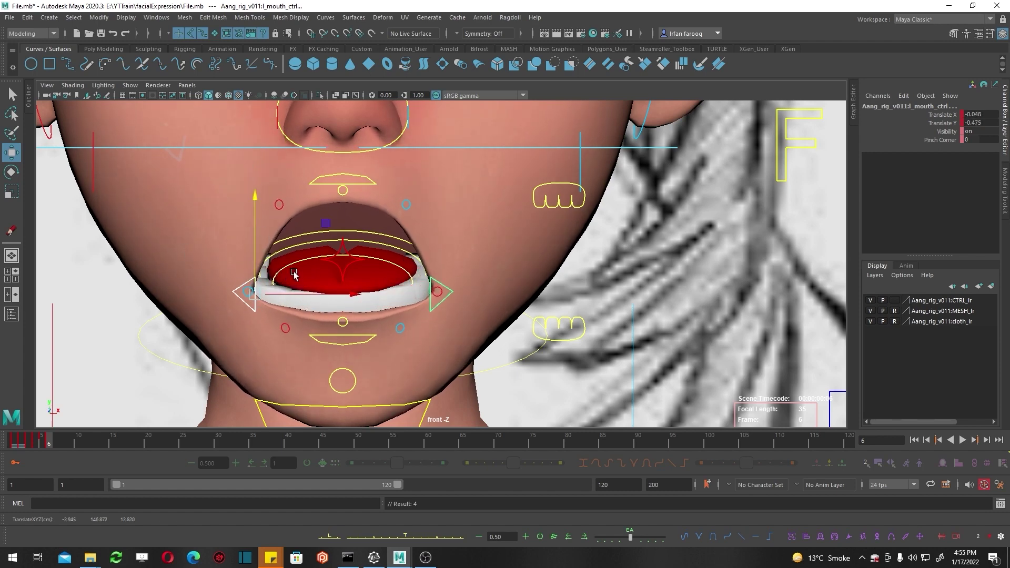
key(ctrl+z)
key(ctrl+z)
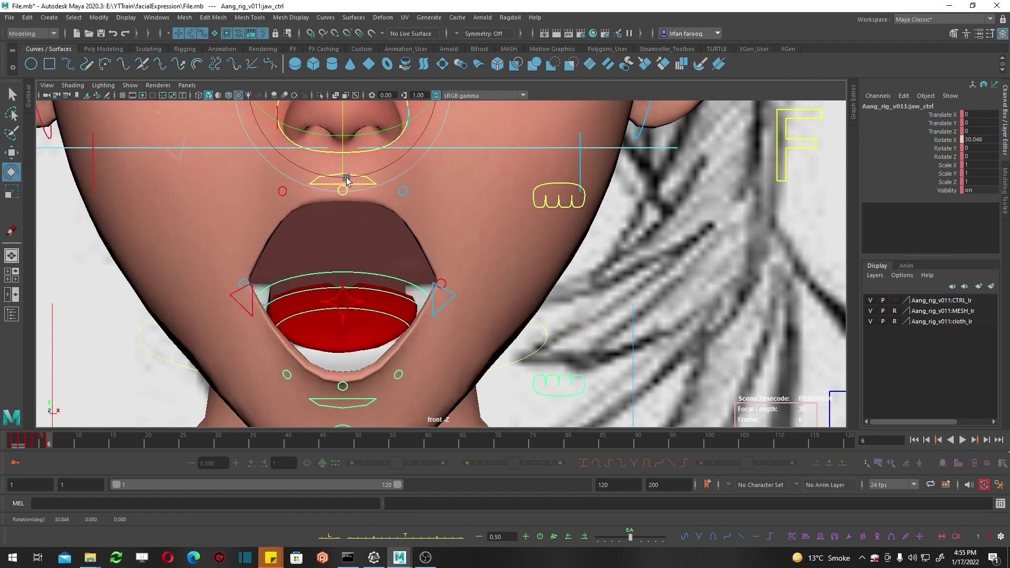
key(ctrl+z)
key(ctrl+z)
shift+click(232, 258)
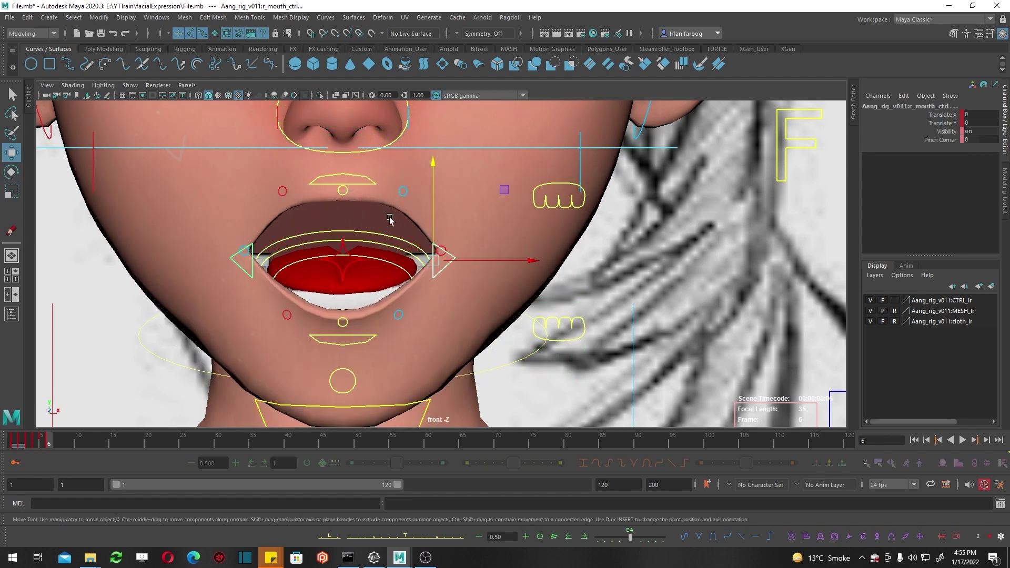
mouse_move(431, 163)
mouse_down()
mouse_move(429, 147)
mouse_move(447, 210)
mouse_up()
key(ctrl+z)
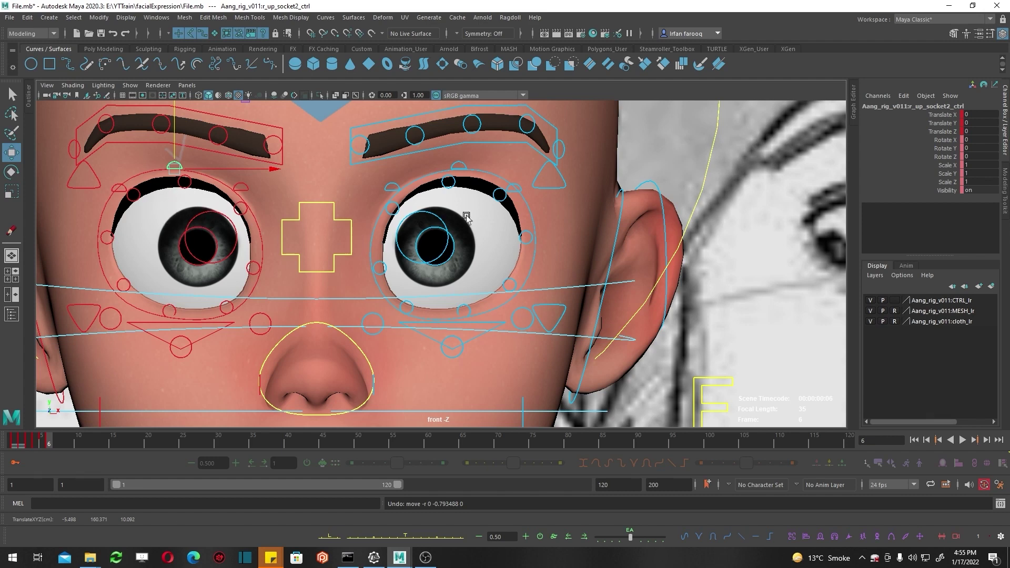
Step: Raise the right lower eyelid and lift the right upper lid edge slightly
click(140, 329)
click(89, 305)
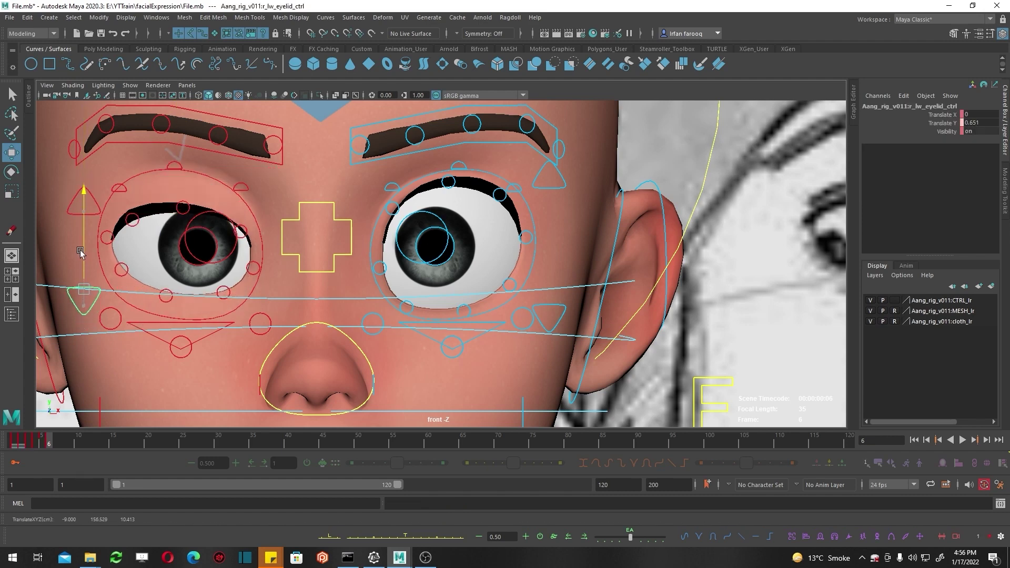
middle_drag(90, 306, 73, 300)
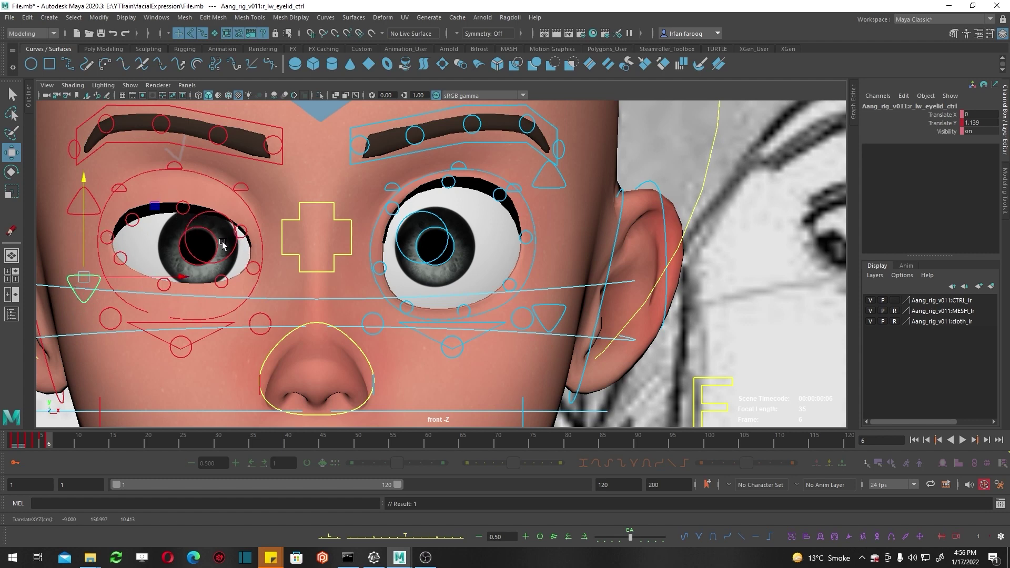
click(242, 218)
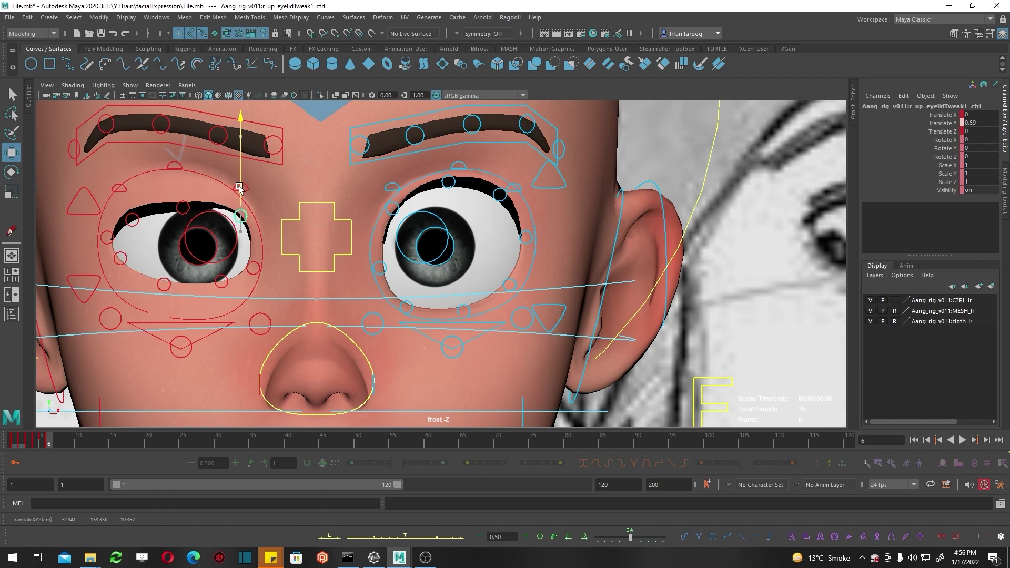
key(ctrl+z)
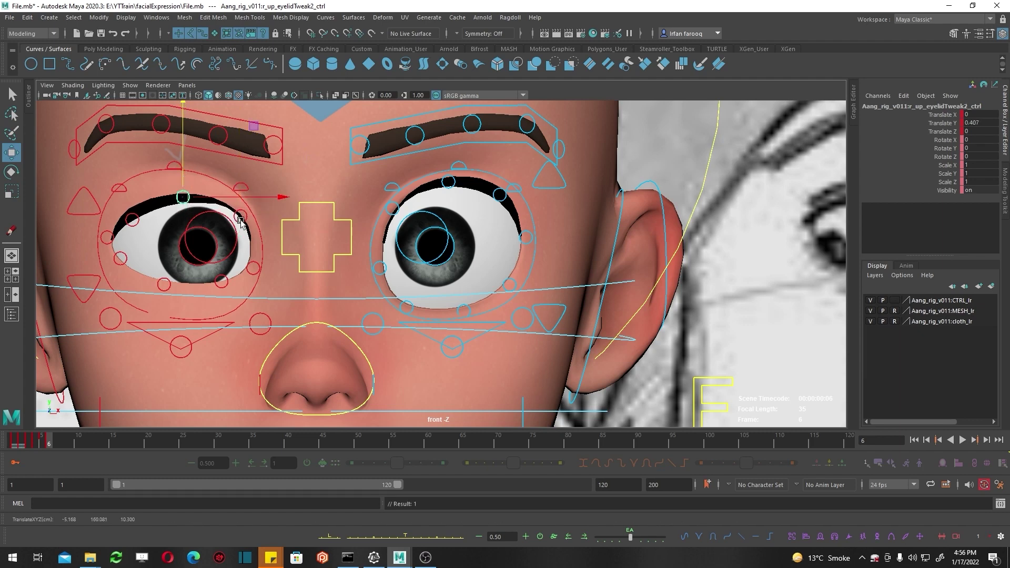
drag(245, 219, 243, 214)
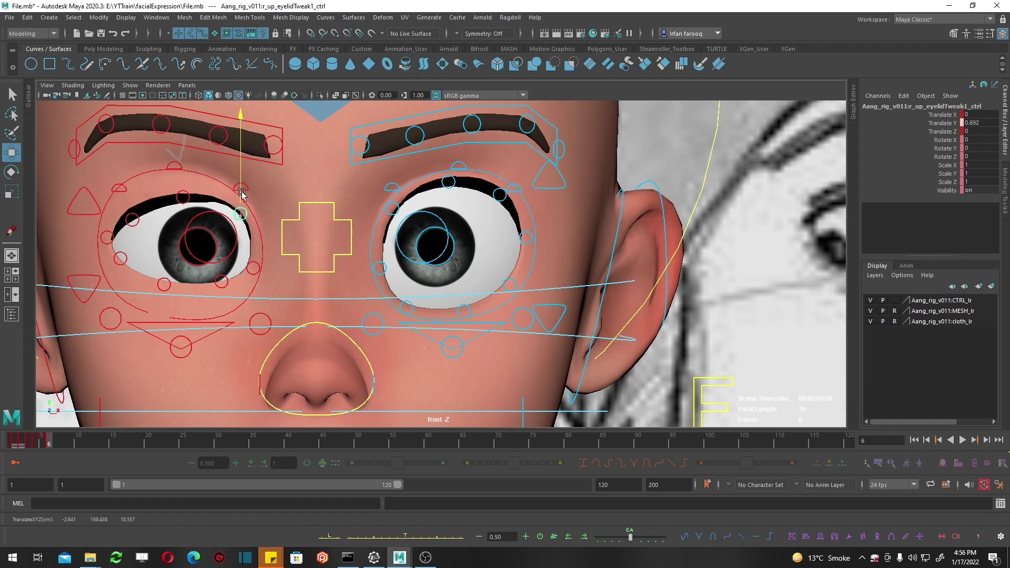
click(251, 268)
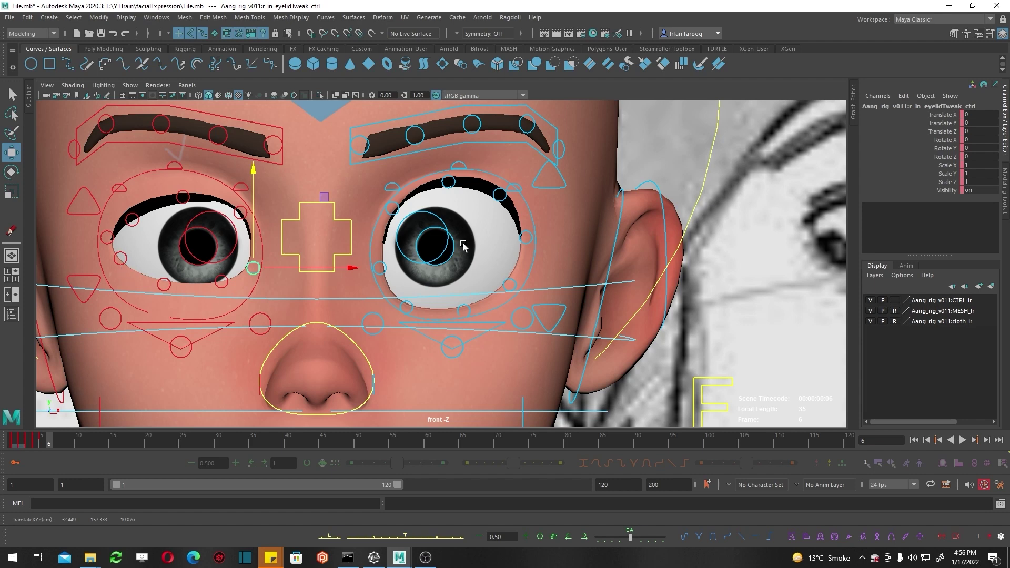
Step: Reshape the left eye: lower upper lid, raise lower lid, lift upper tweaks, lower tweak to -0.346, 0.061
click(538, 164)
drag(546, 156, 547, 175)
click(550, 317)
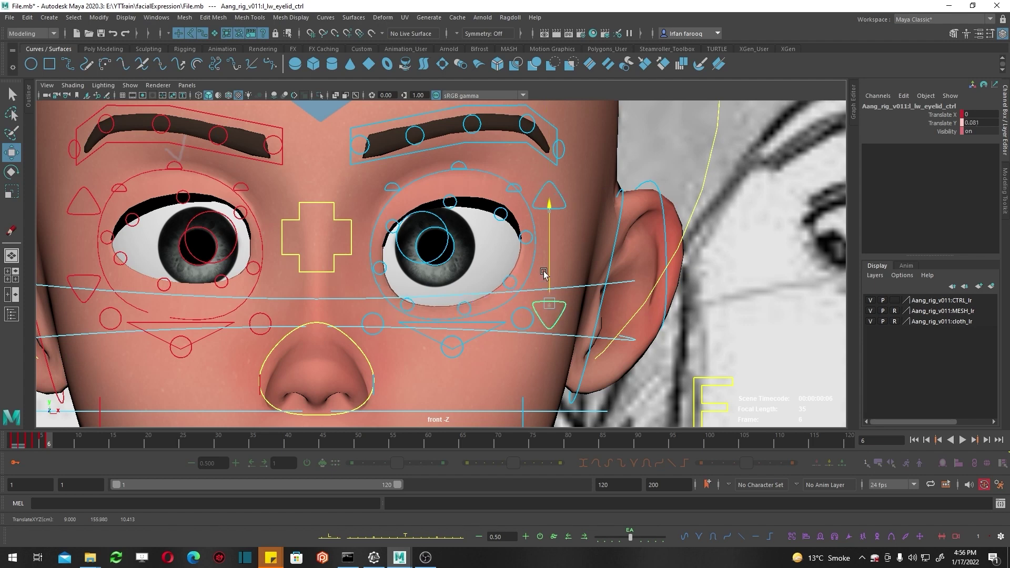
drag(549, 294, 529, 257)
click(390, 211)
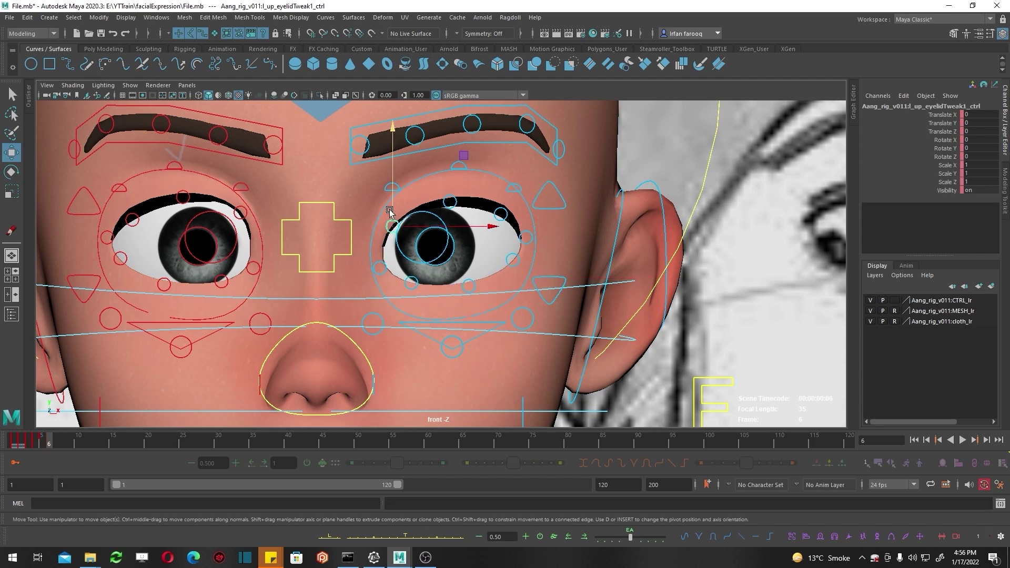
drag(392, 204, 393, 188)
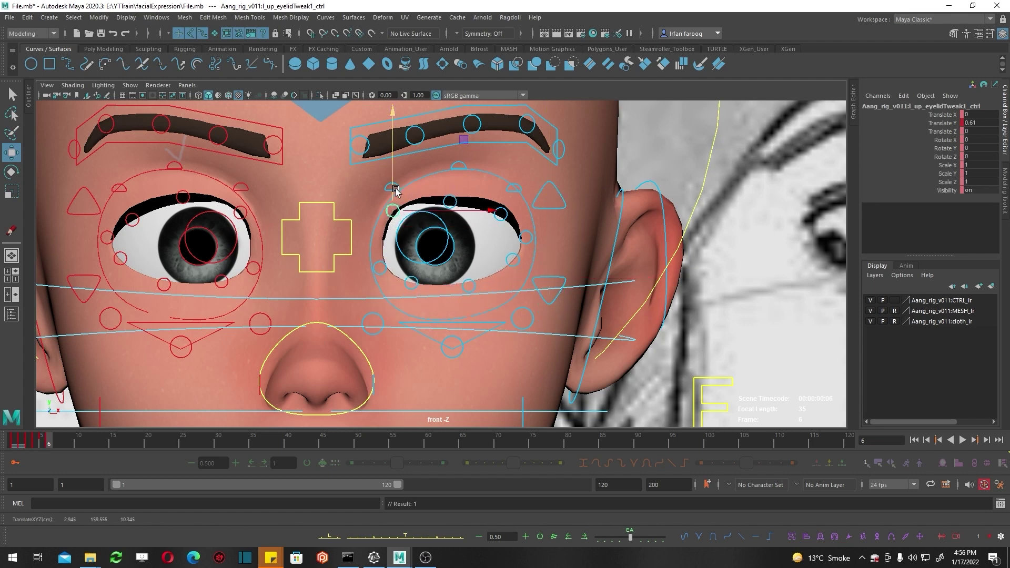
click(450, 202)
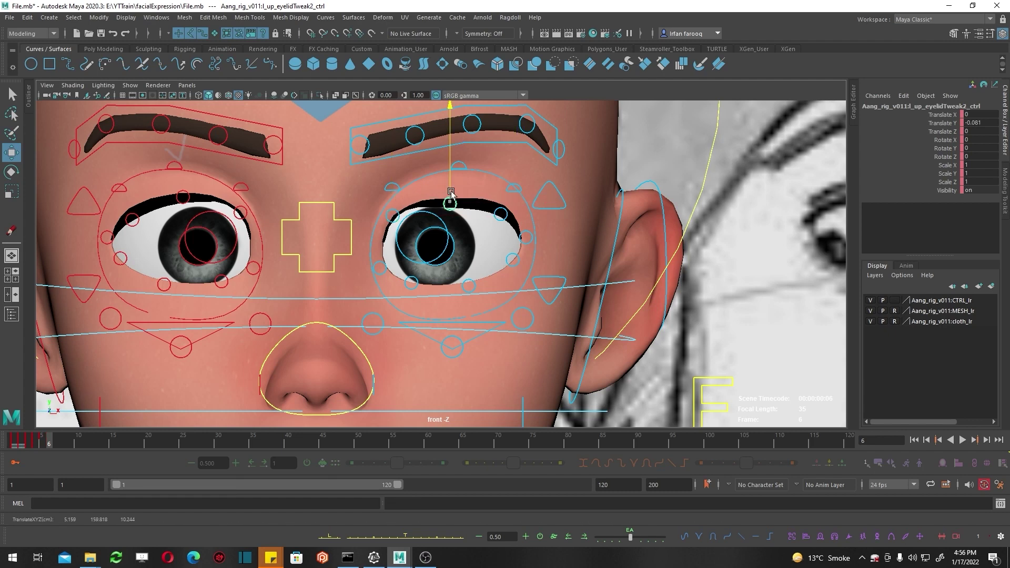
drag(451, 198, 451, 187)
click(412, 284)
drag(412, 284, 402, 282)
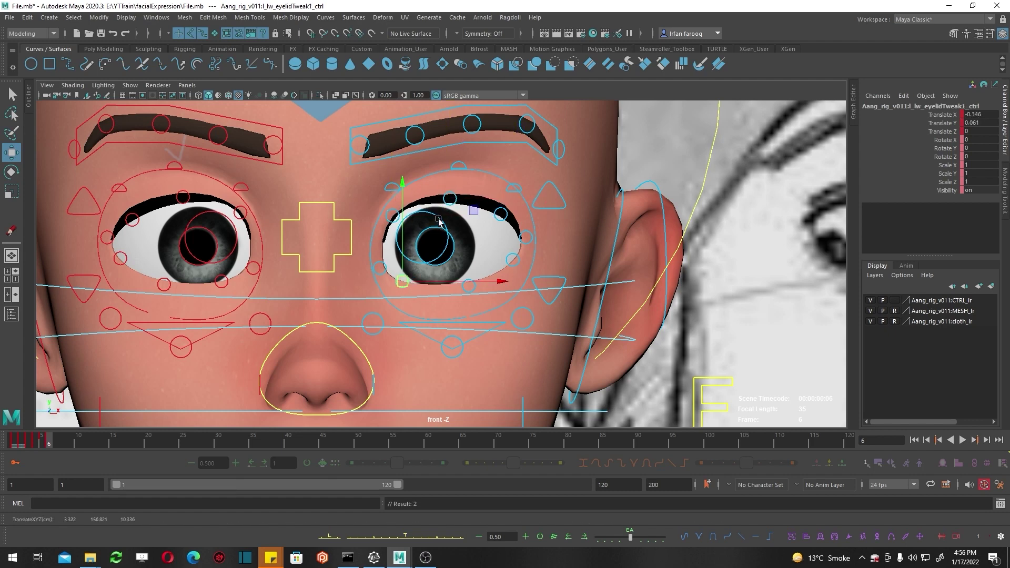
key(q)
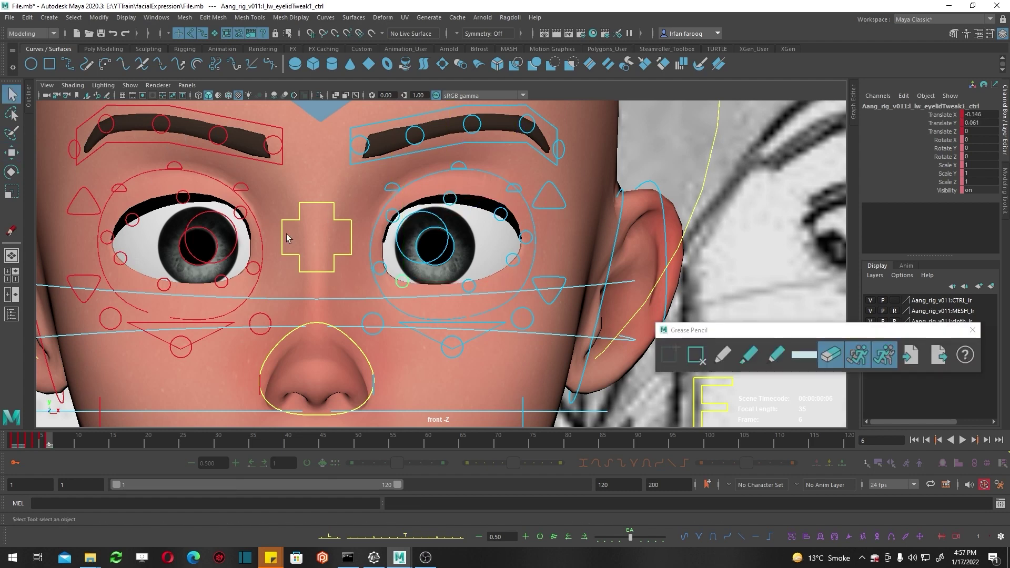